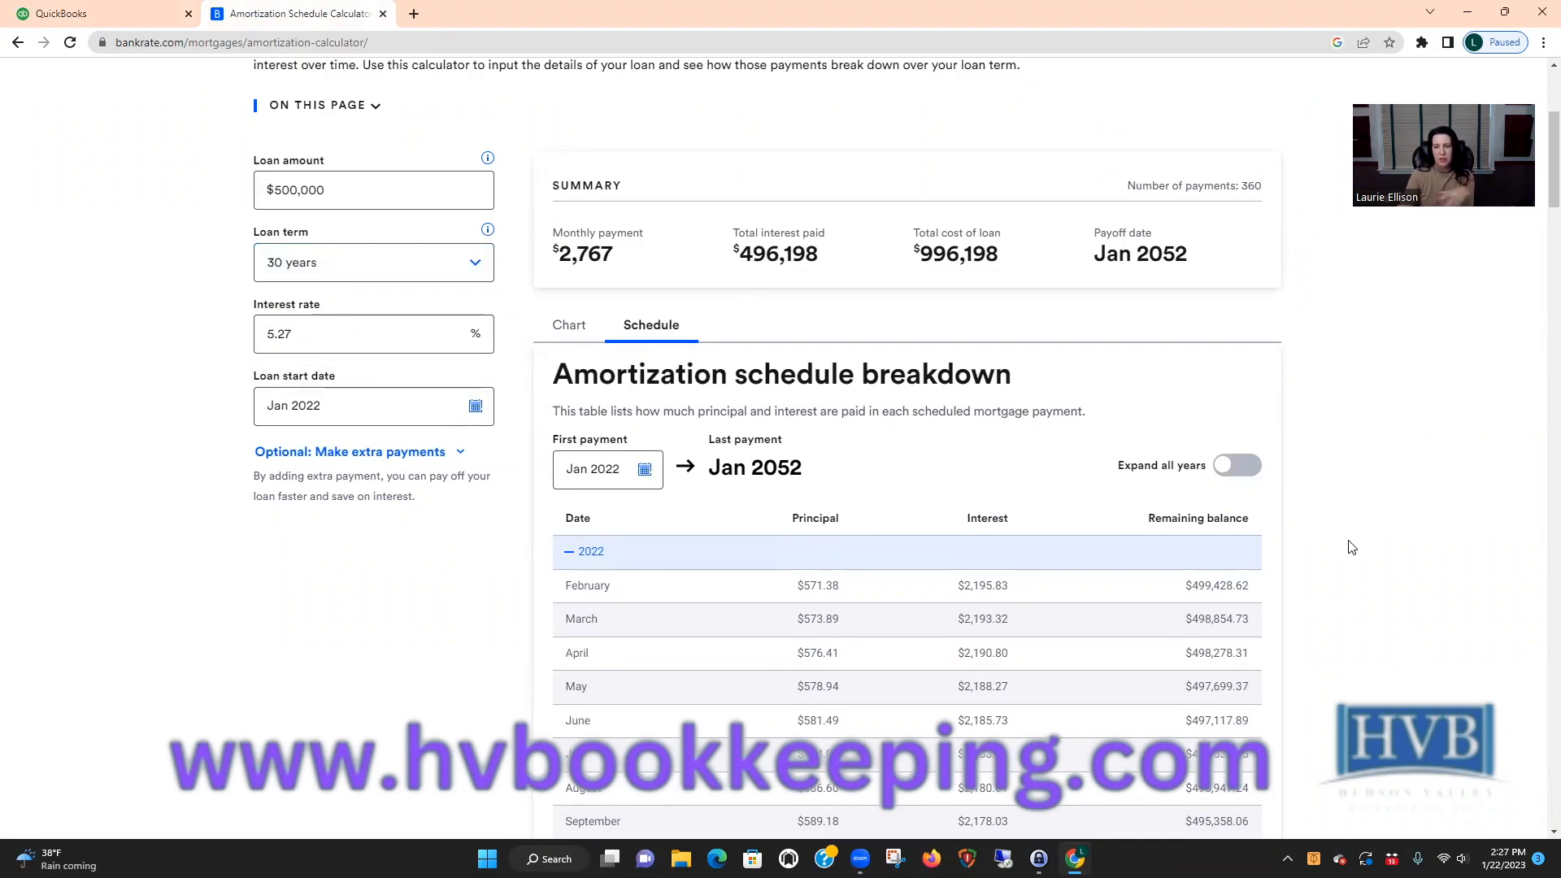
# Review the loan's amortization schedule breakdown and its monthly payment in the calculator
pyautogui.scroll(-2, 1369, 539)
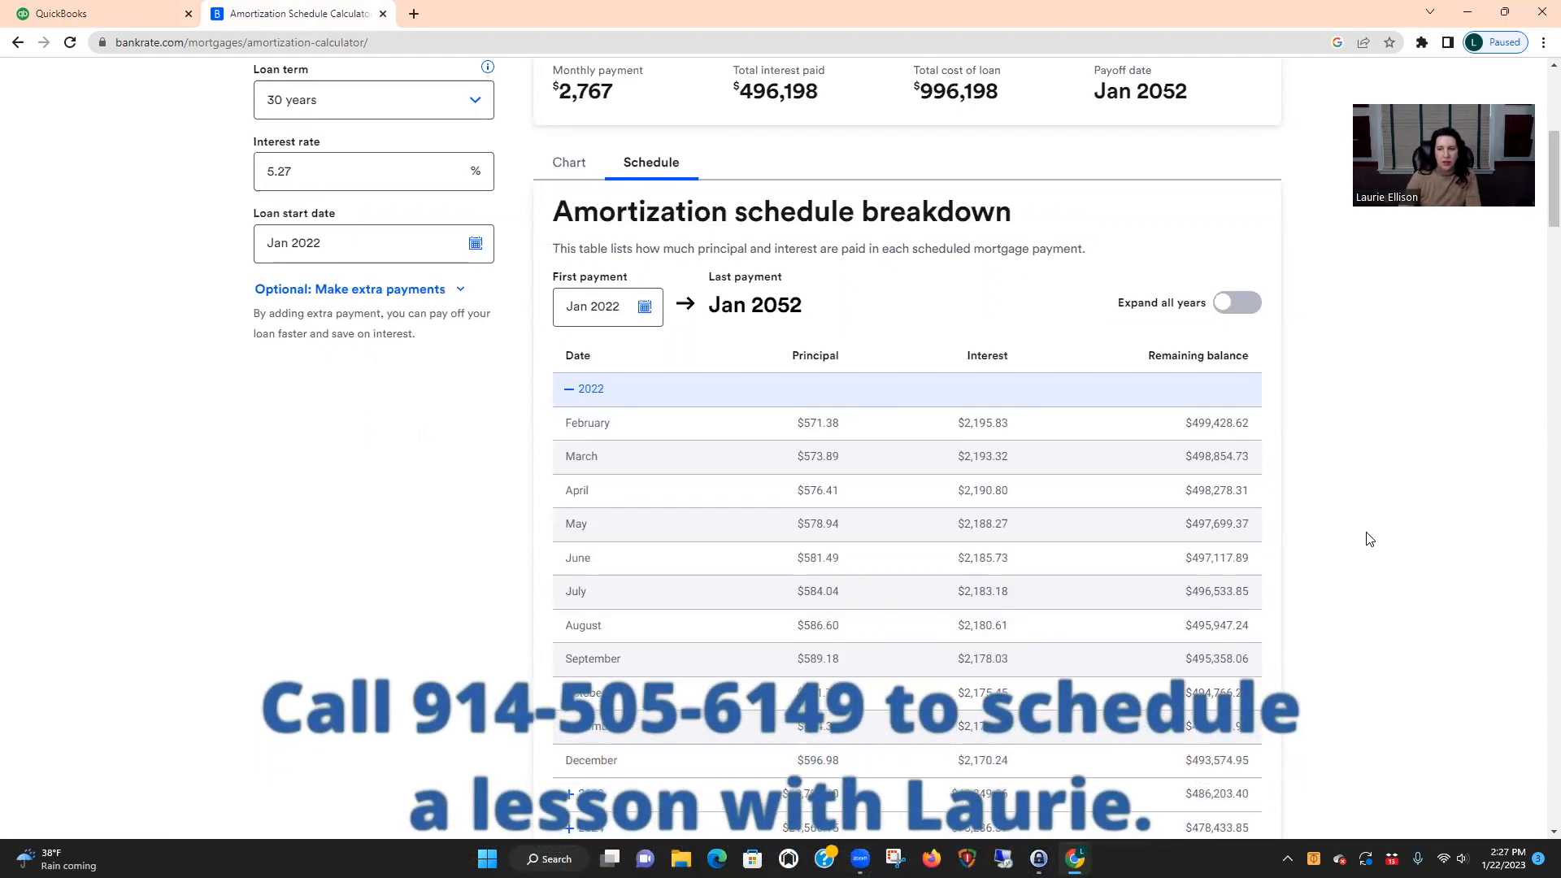
pyautogui.scroll(1, 1372, 528)
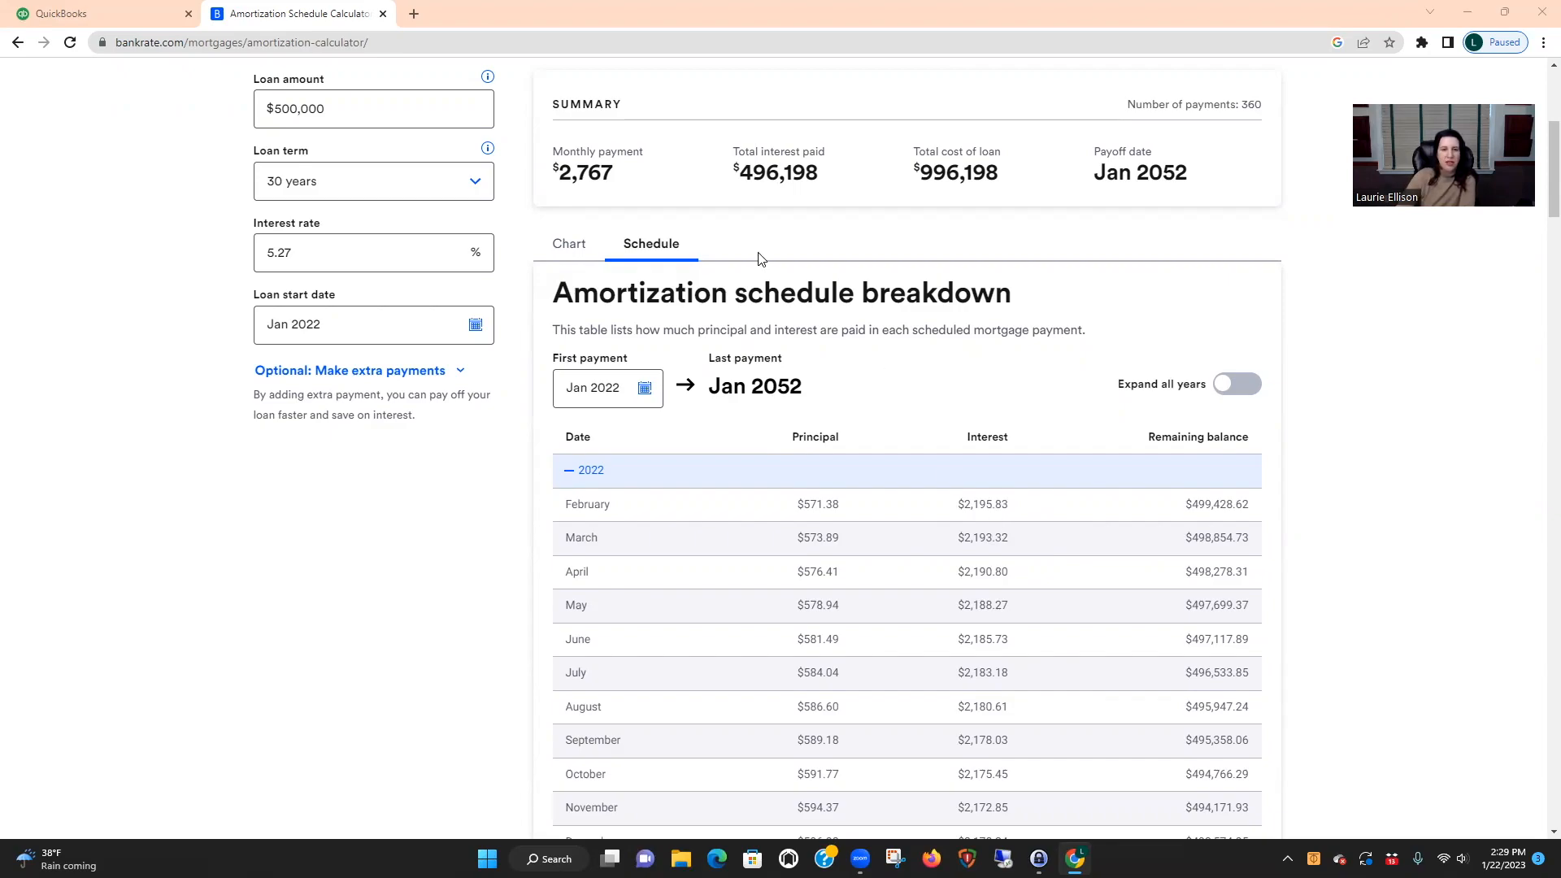
pyautogui.moveTo(561, 169); pyautogui.dragTo(637, 178)
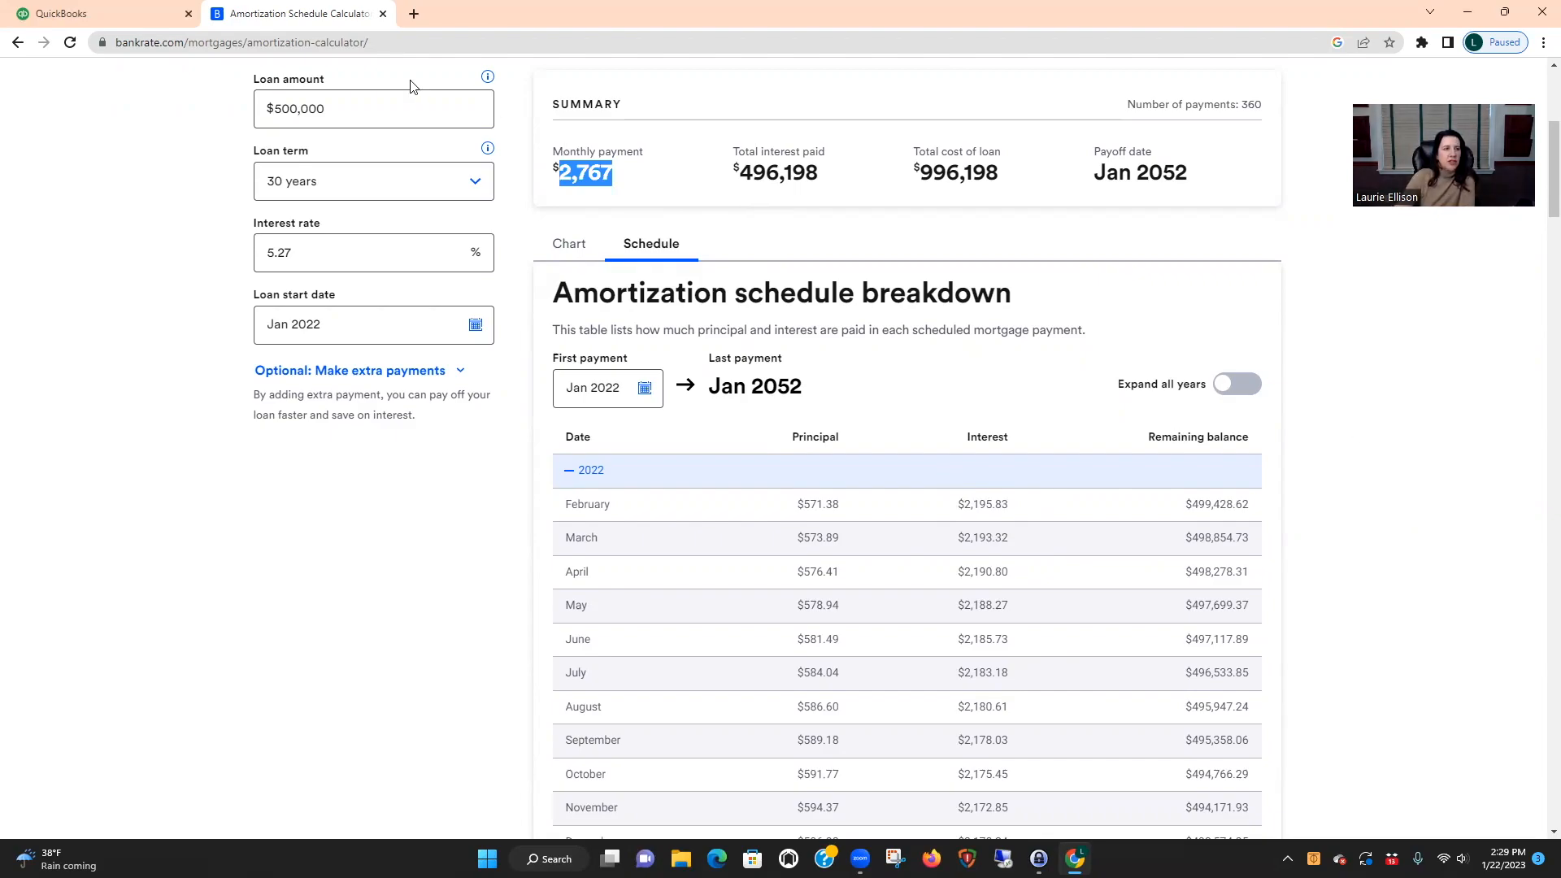
# Switch to QuickBooks and open the company's chart of accounts
pyautogui.click(111, 18)
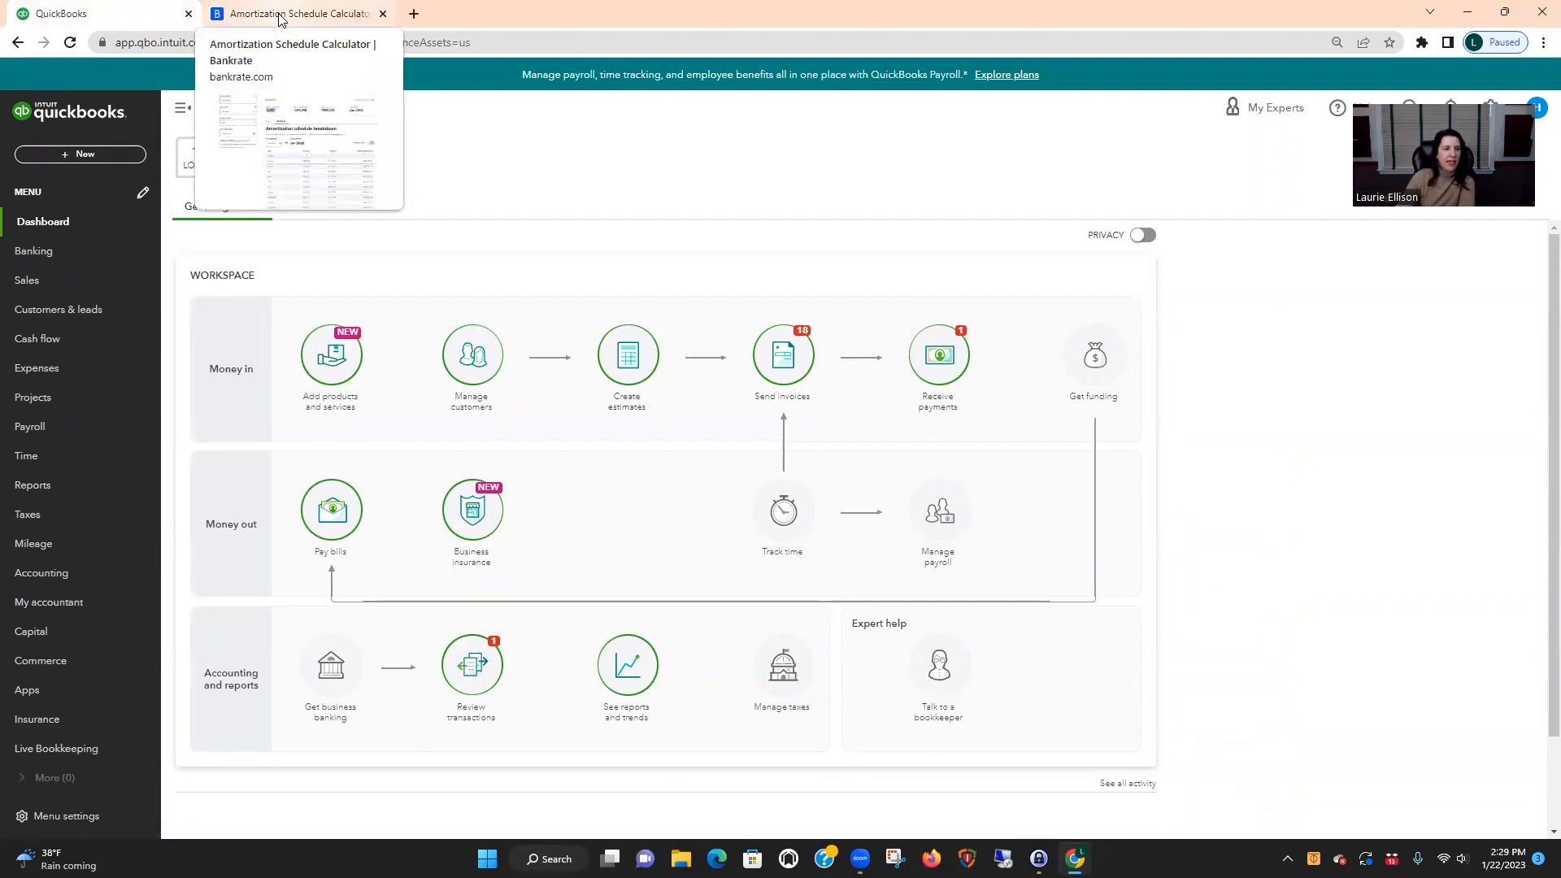
pyautogui.scroll(-2, 78, 707)
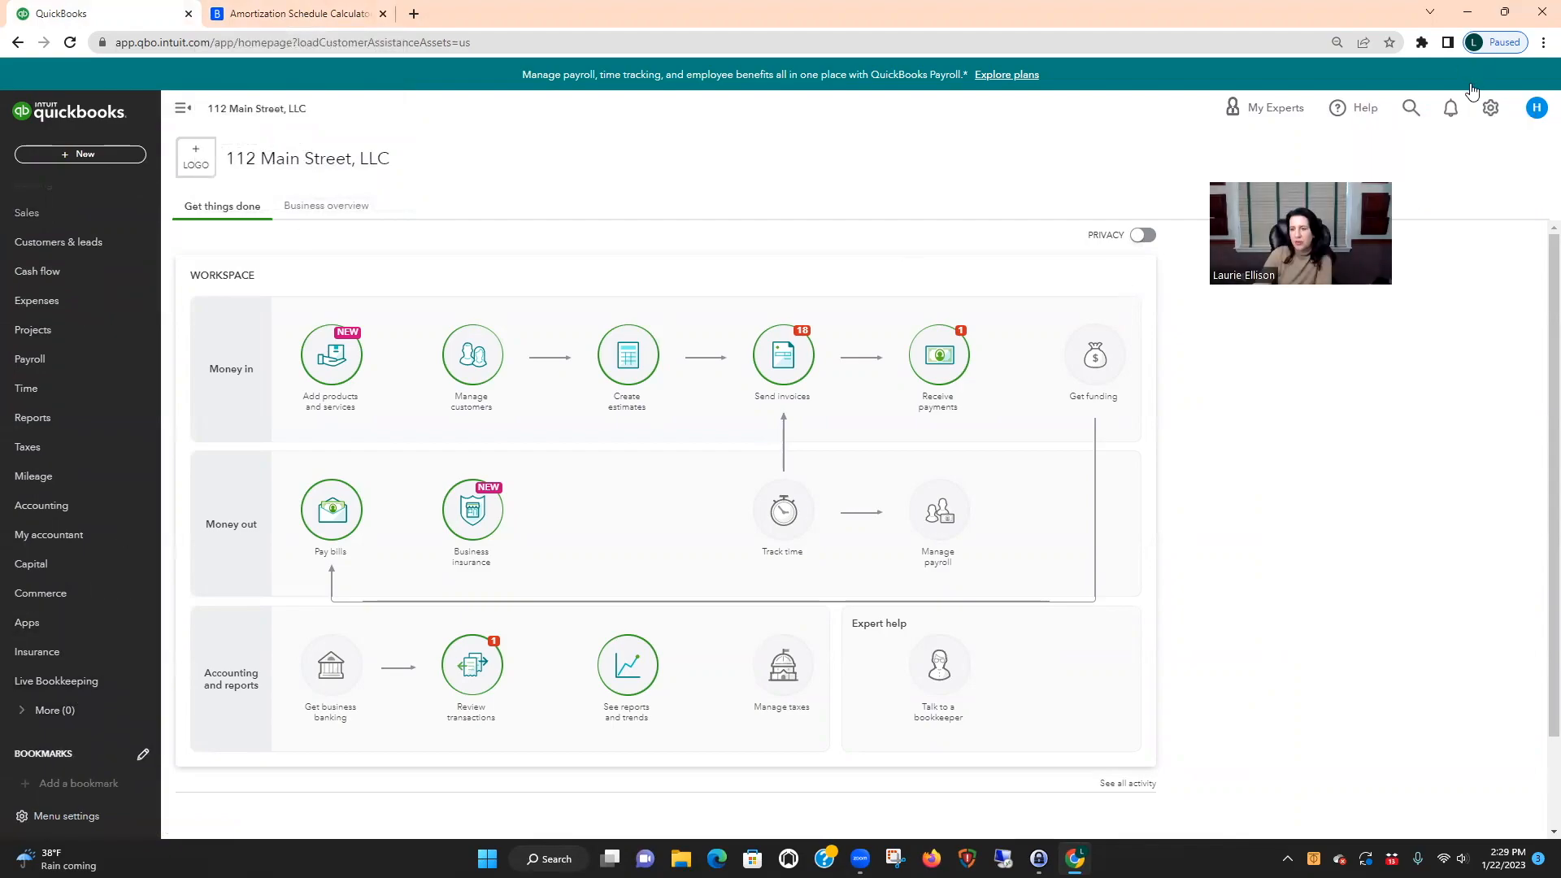
pyautogui.click(1490, 106)
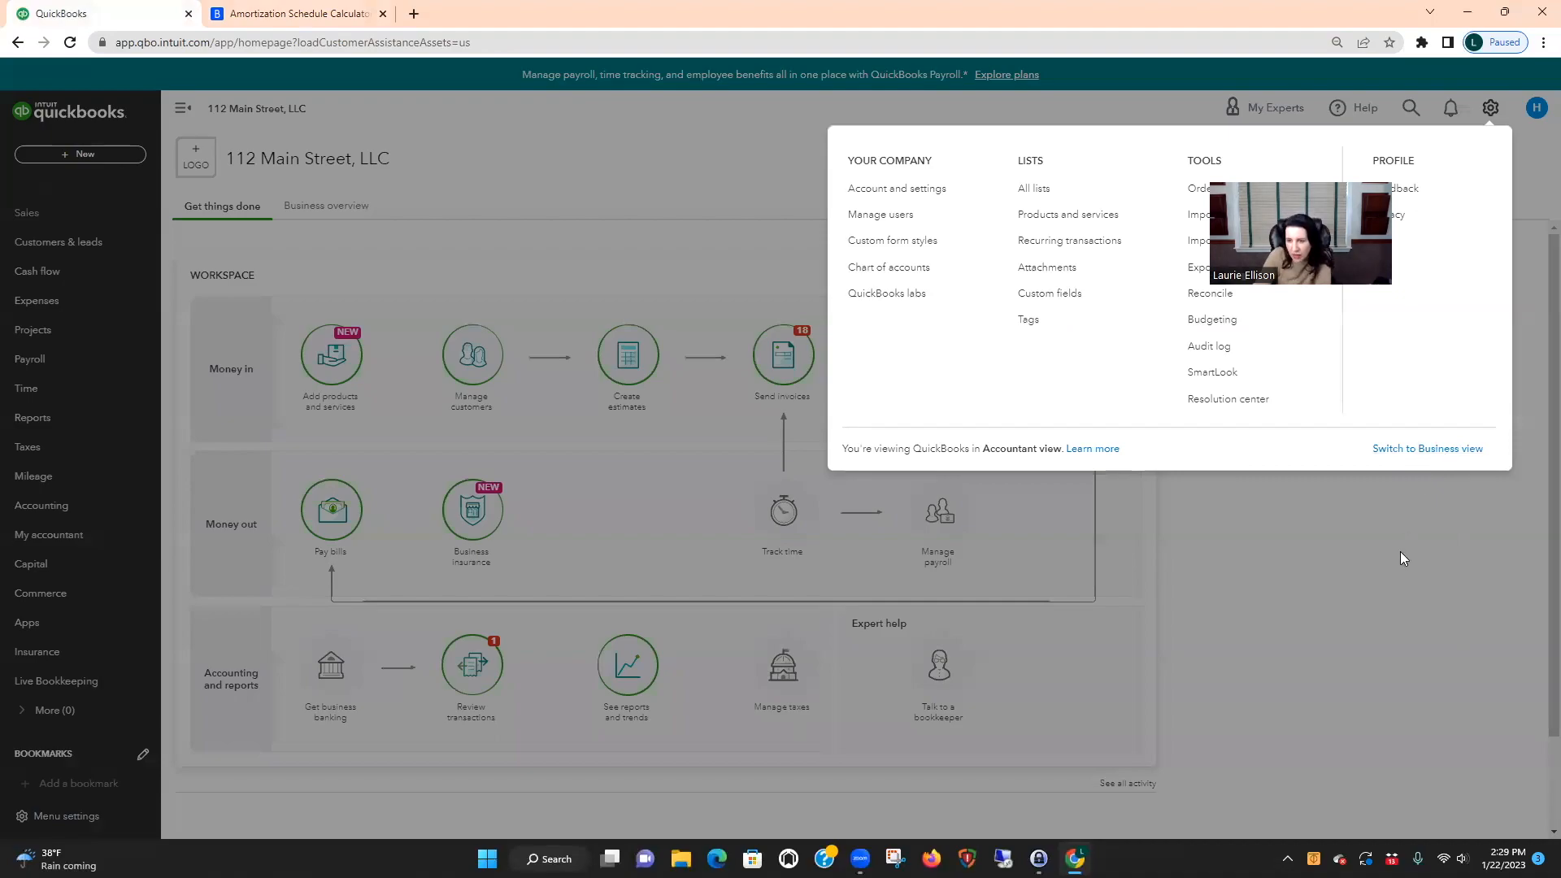
pyautogui.click(1399, 551)
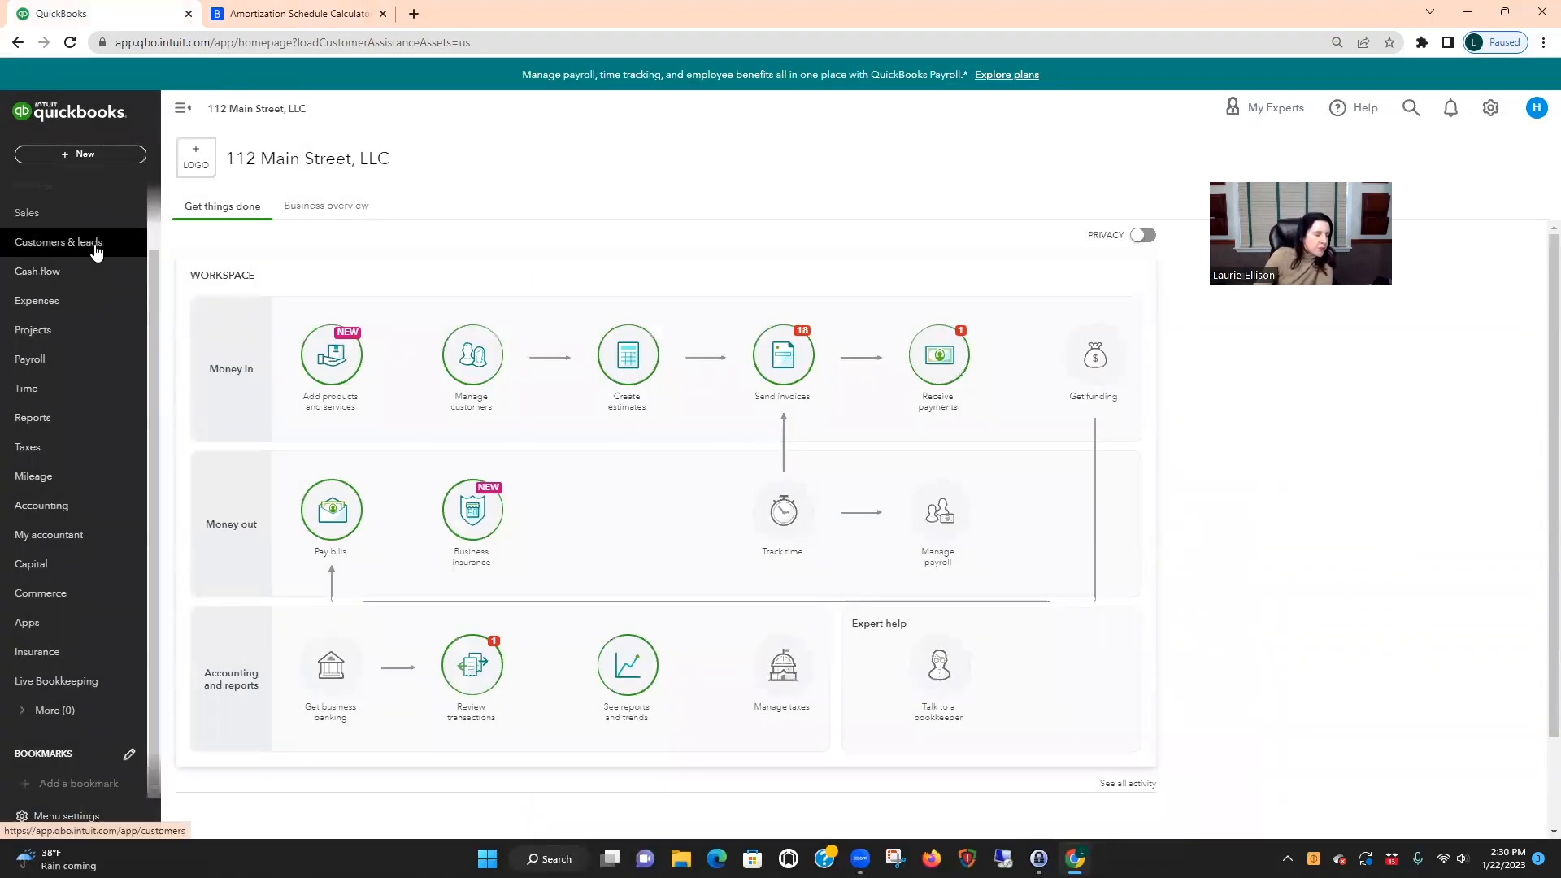
pyautogui.scroll(2, 90, 268)
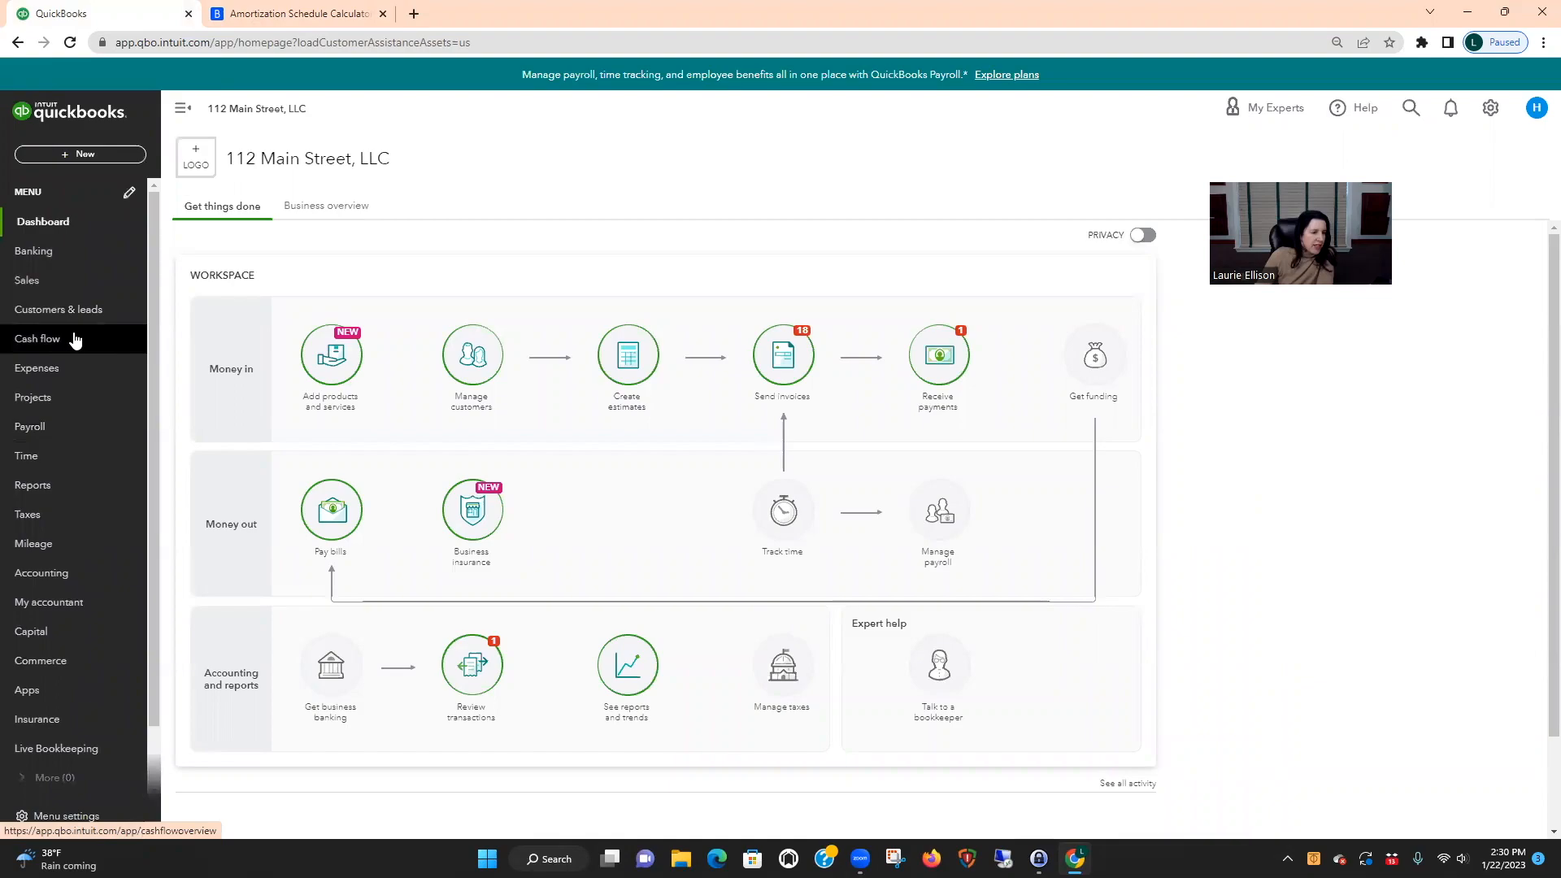
pyautogui.click(40, 573)
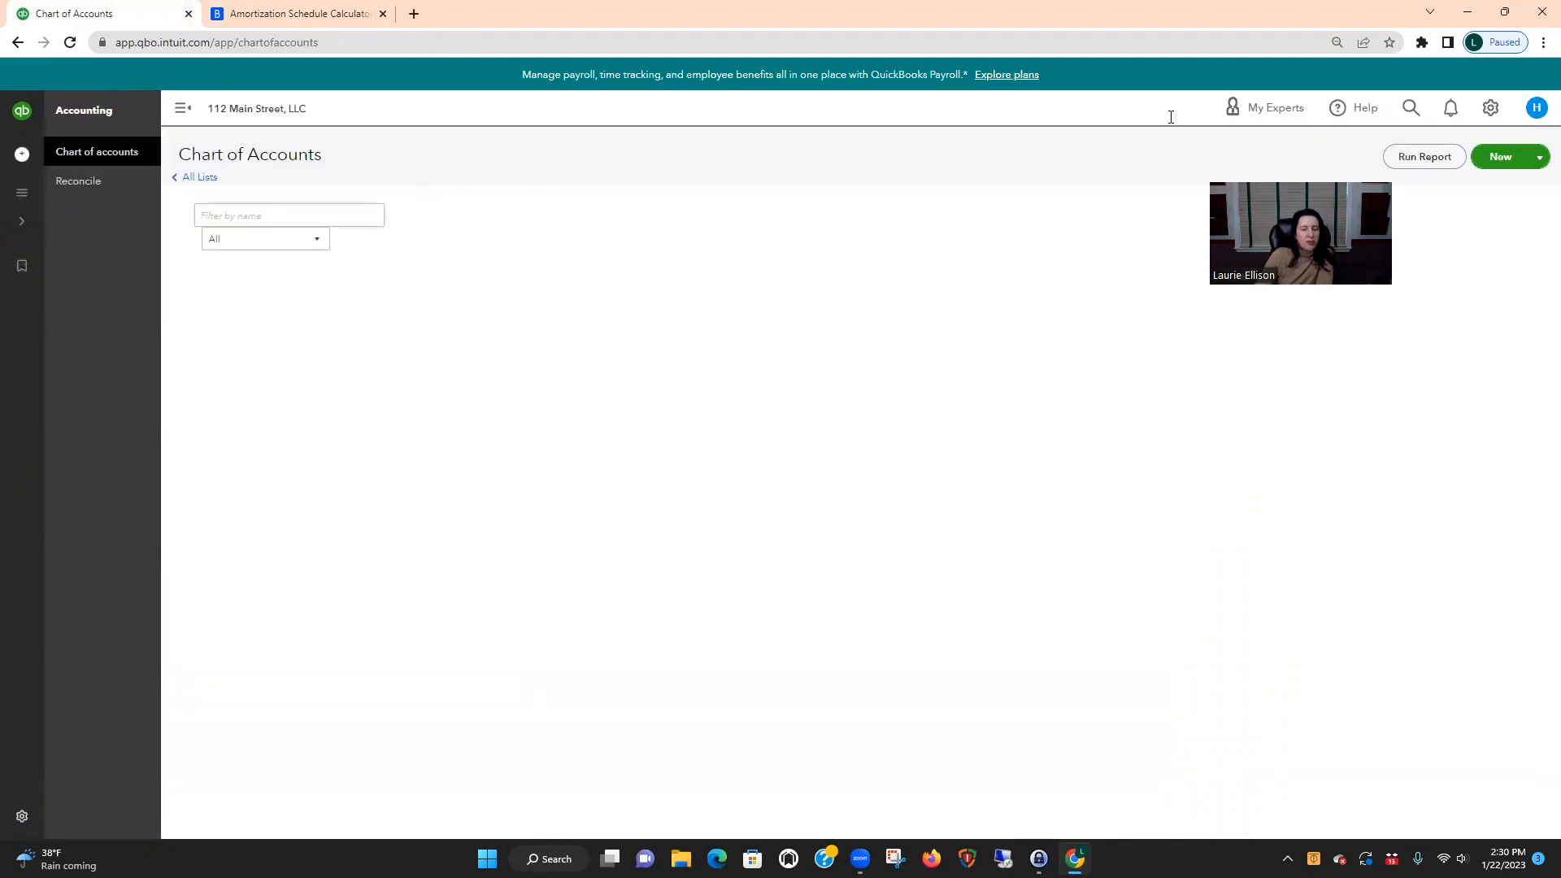
pyautogui.moveTo(1336, 179); pyautogui.dragTo(1385, 60)
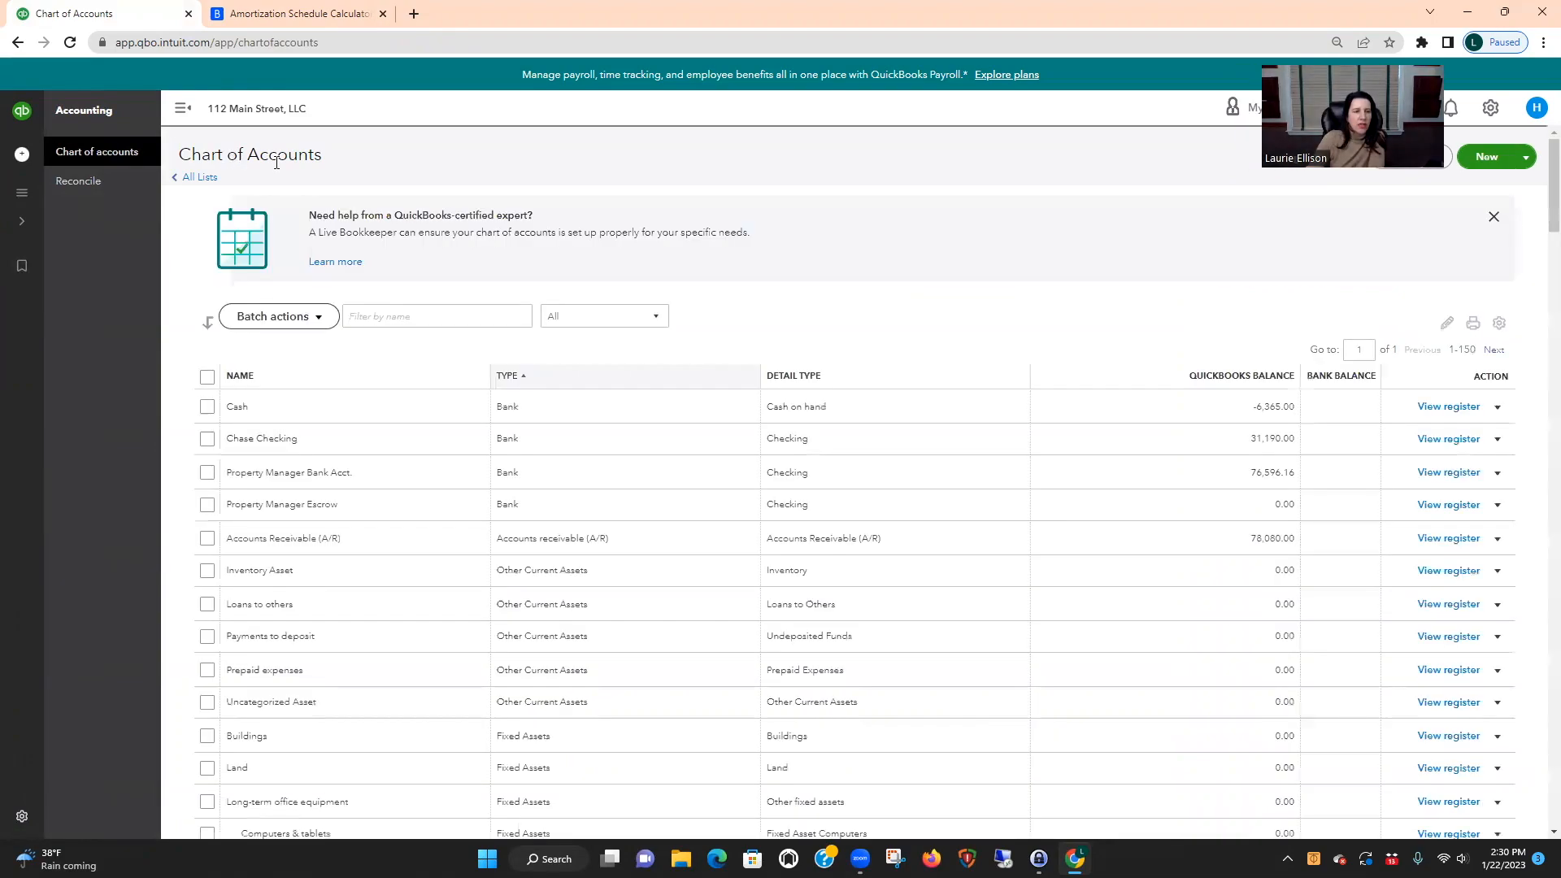
# Start a new asset account saved under Buildings in the chart of accounts
pyautogui.click(1500, 158)
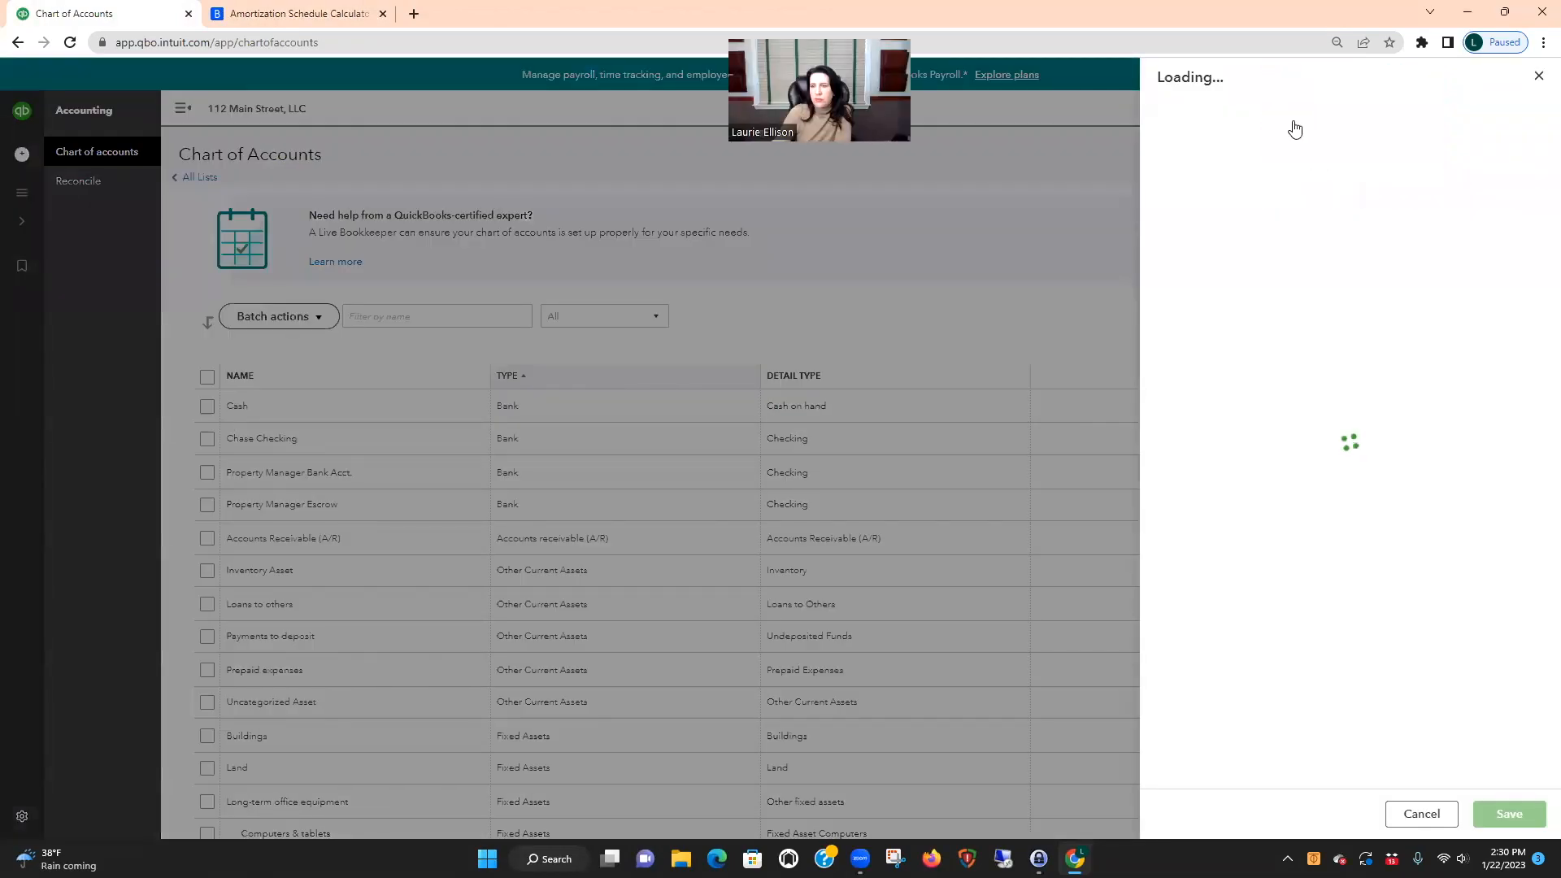
pyautogui.click(1535, 241)
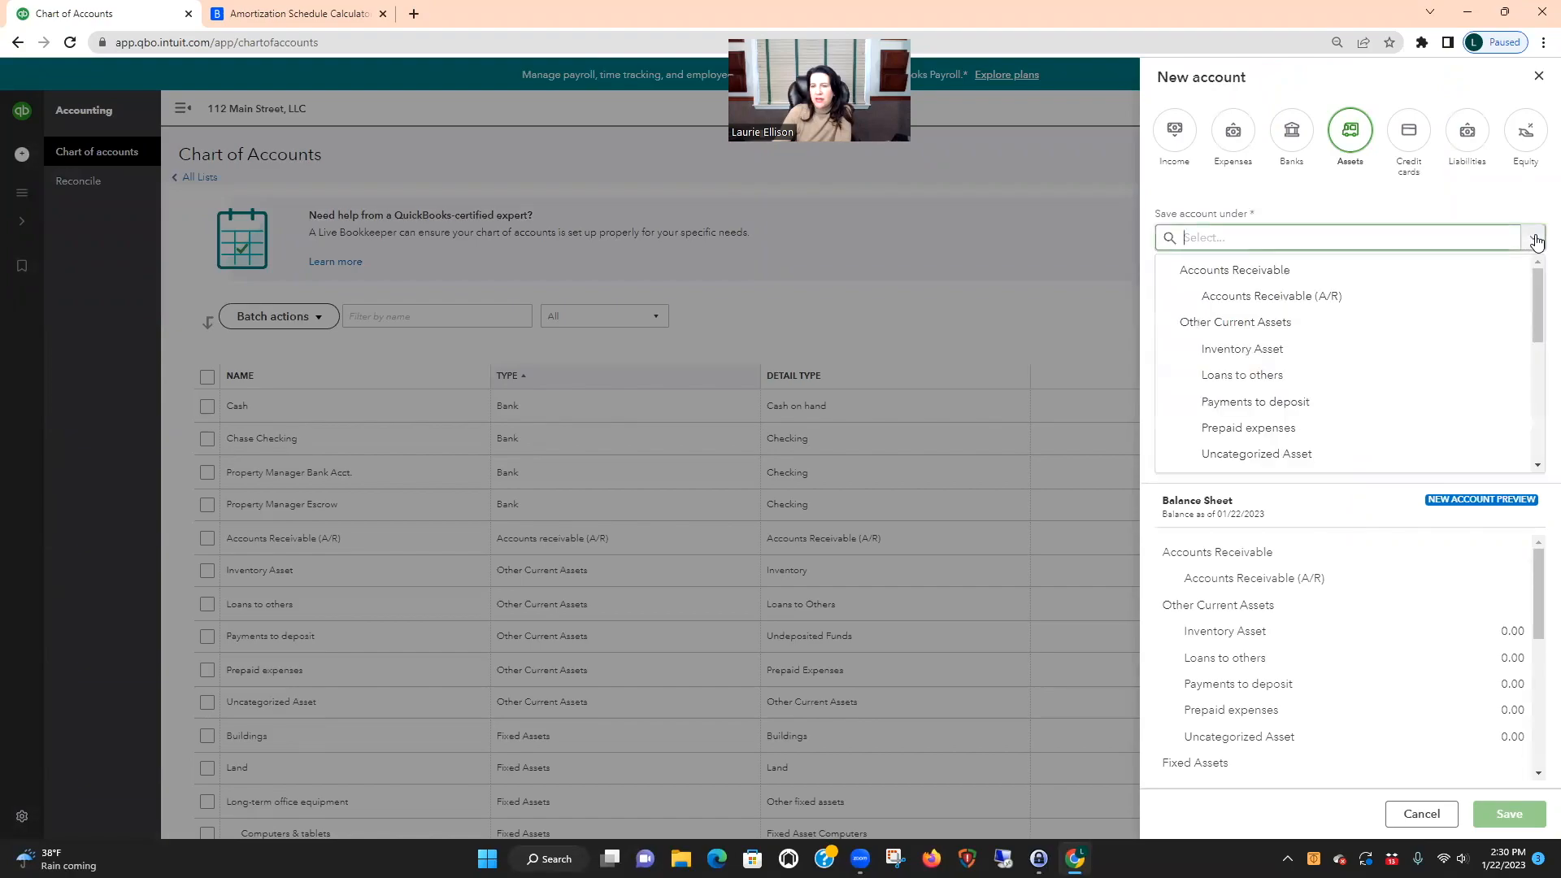
pyautogui.scroll(-1, 1473, 316)
pyautogui.scroll(-3, 1473, 316)
pyautogui.scroll(2, 1473, 316)
pyautogui.click(1261, 346)
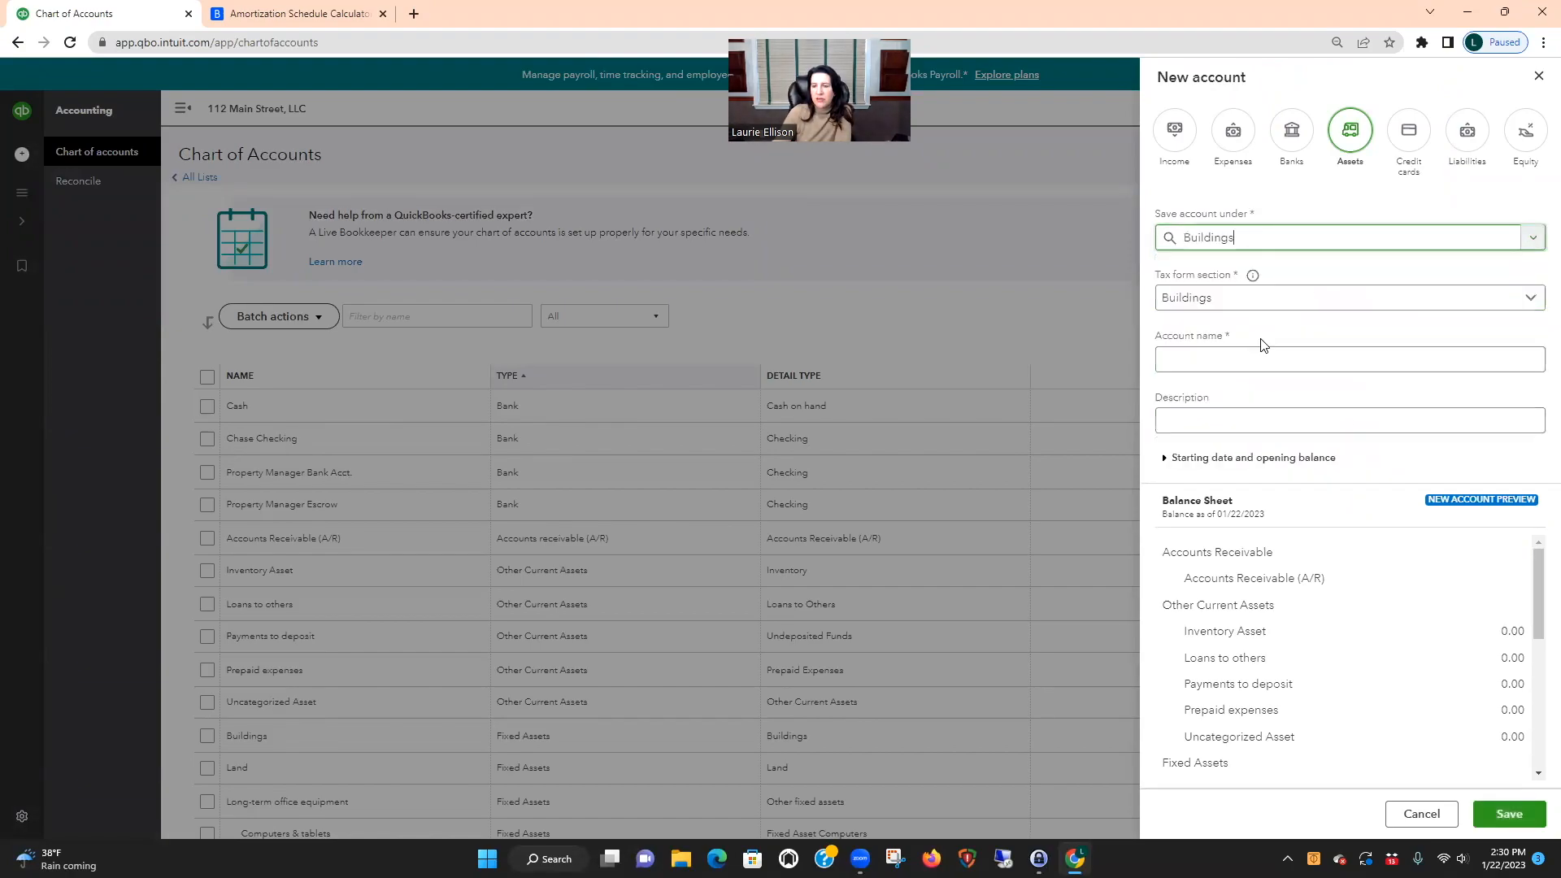
# Name the new asset account "2022 Purchase Building B" and save it
pyautogui.click(1227, 360)
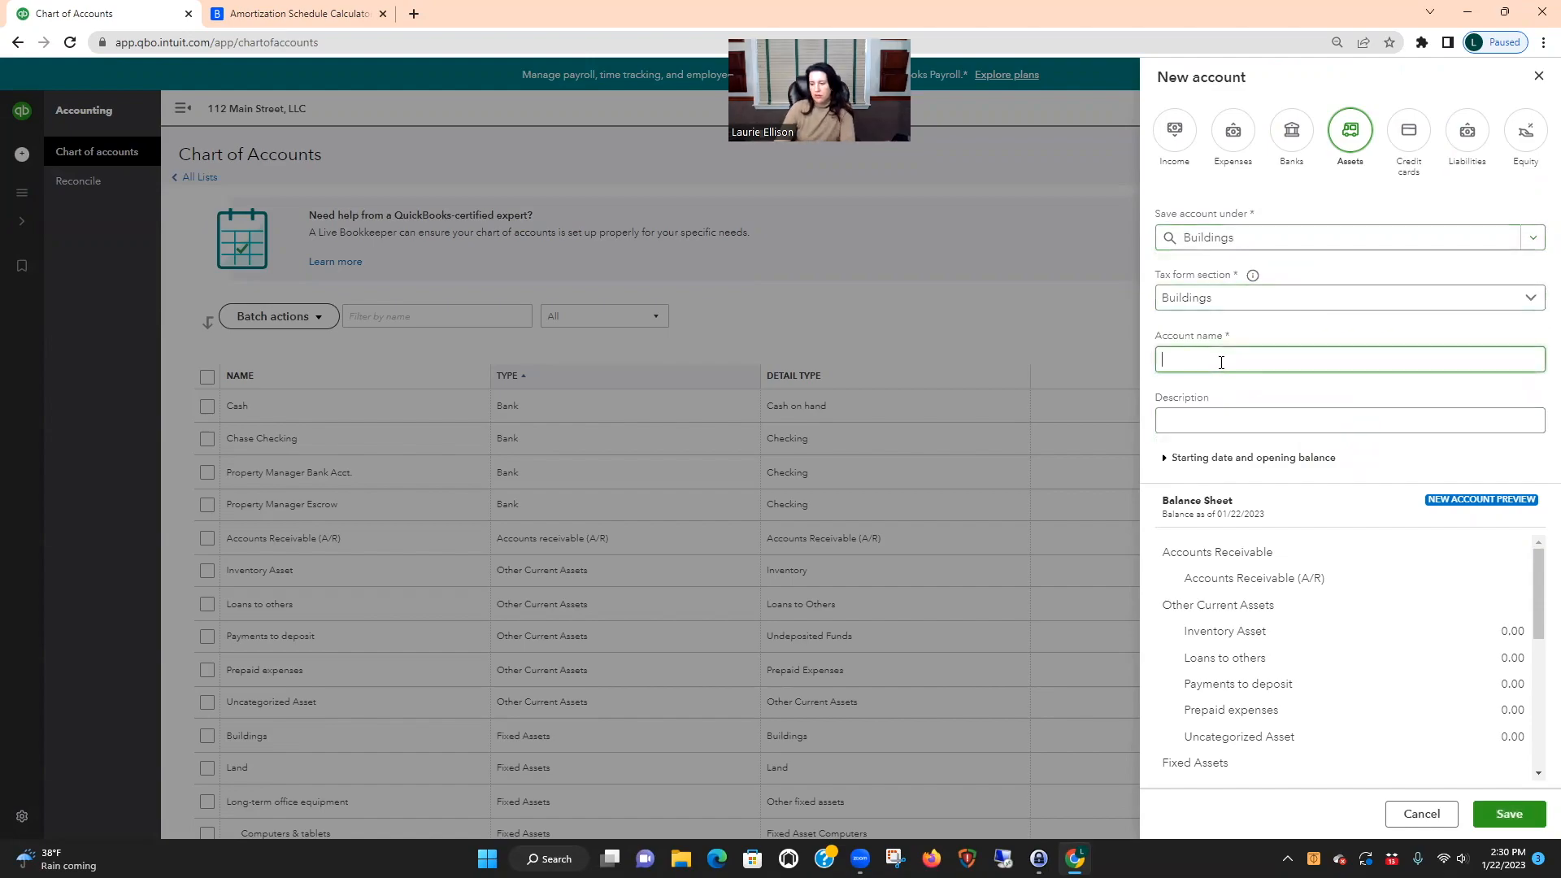
pyautogui.write('2022')
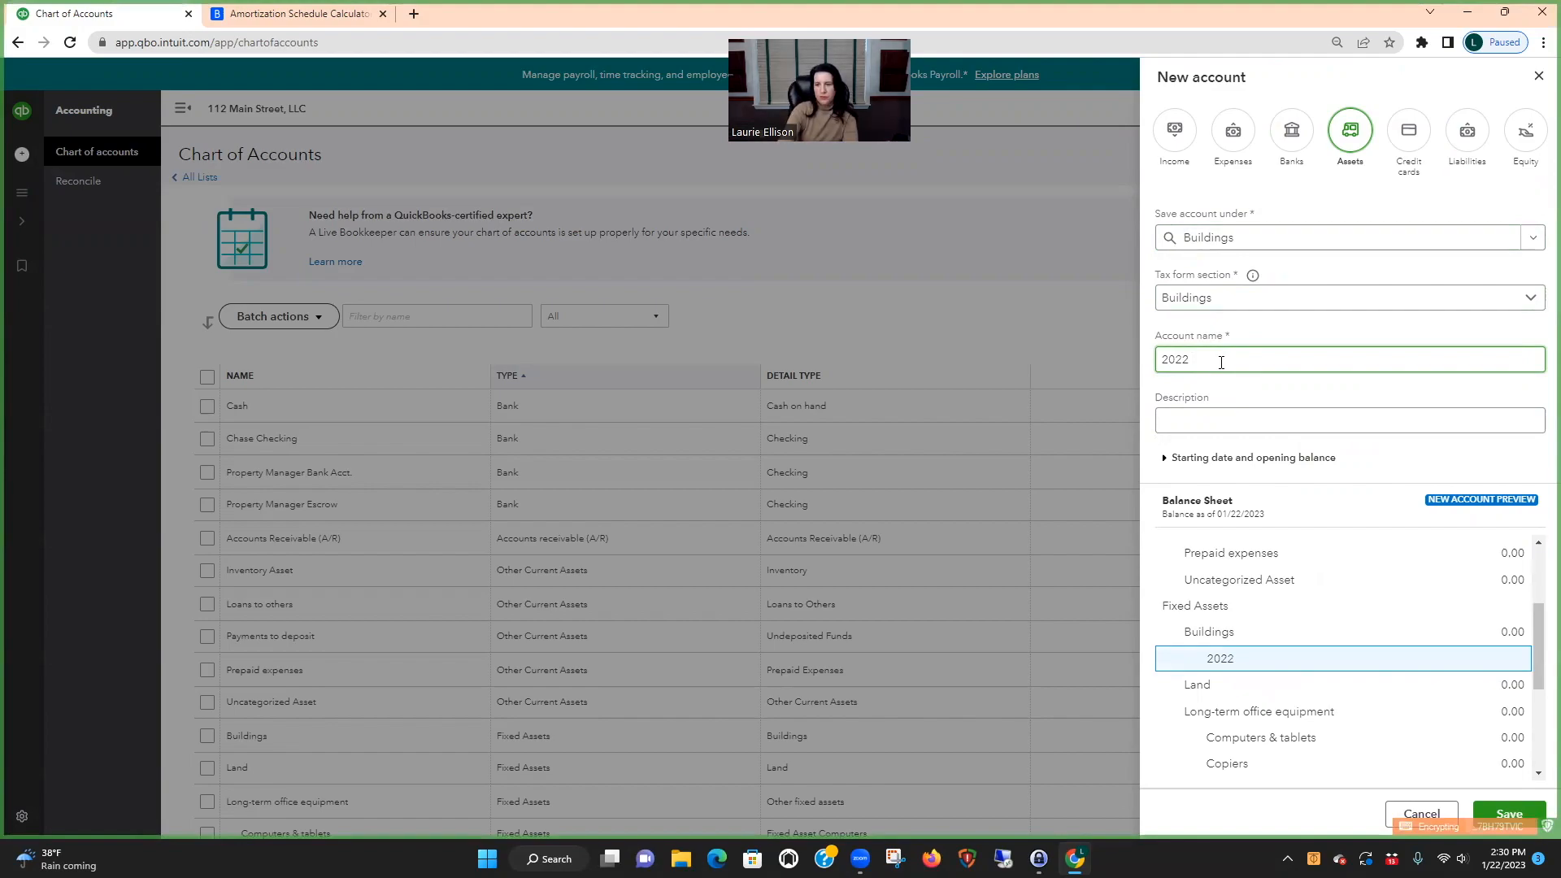
pyautogui.write(' Purc')
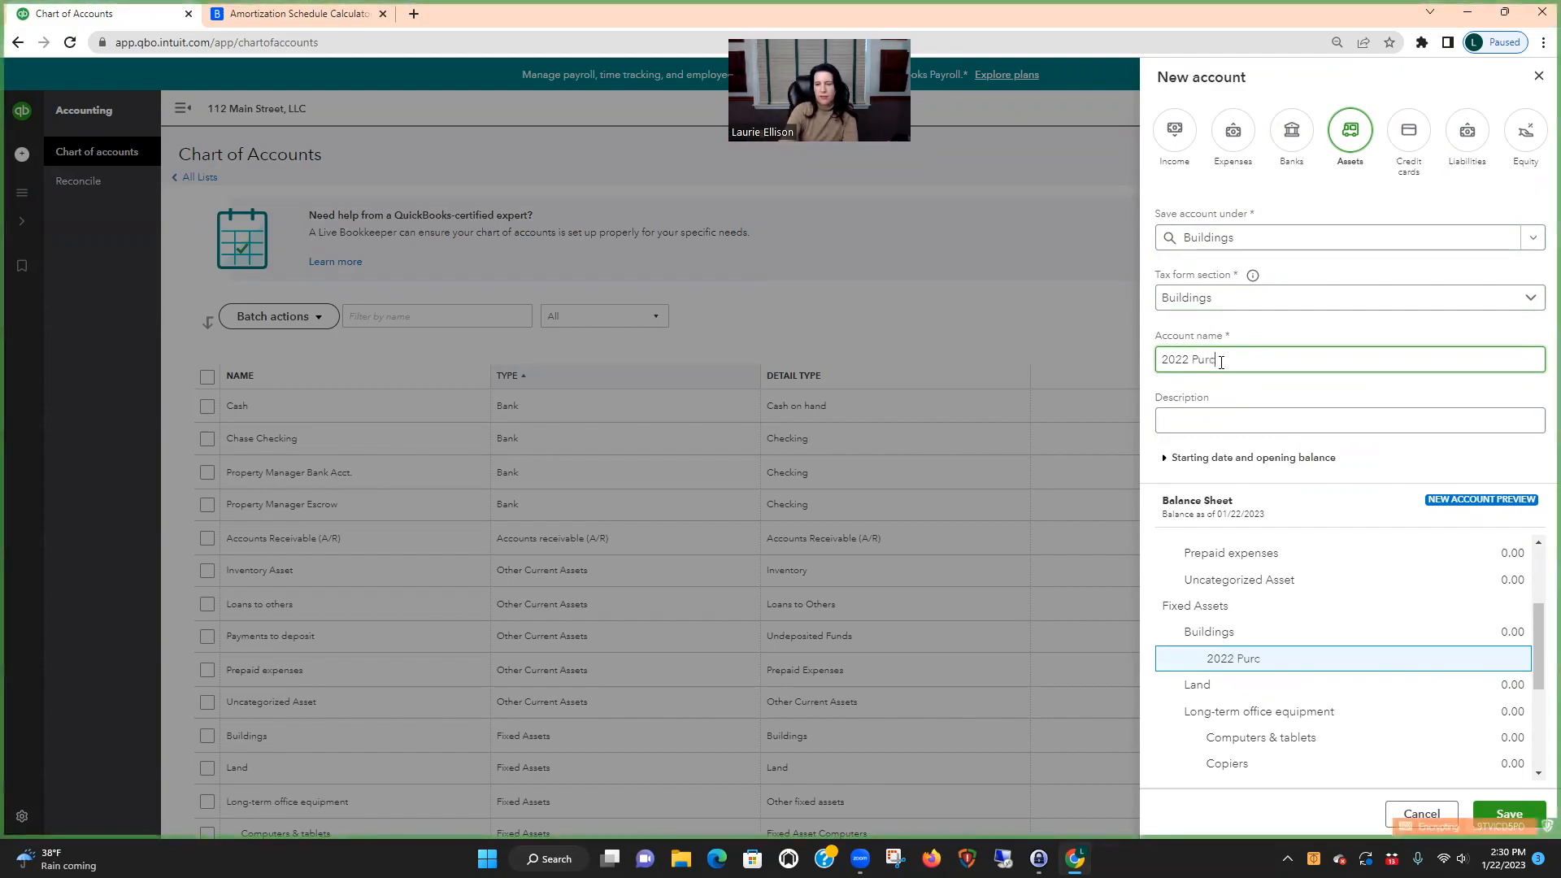
pyautogui.write('hase Building B')
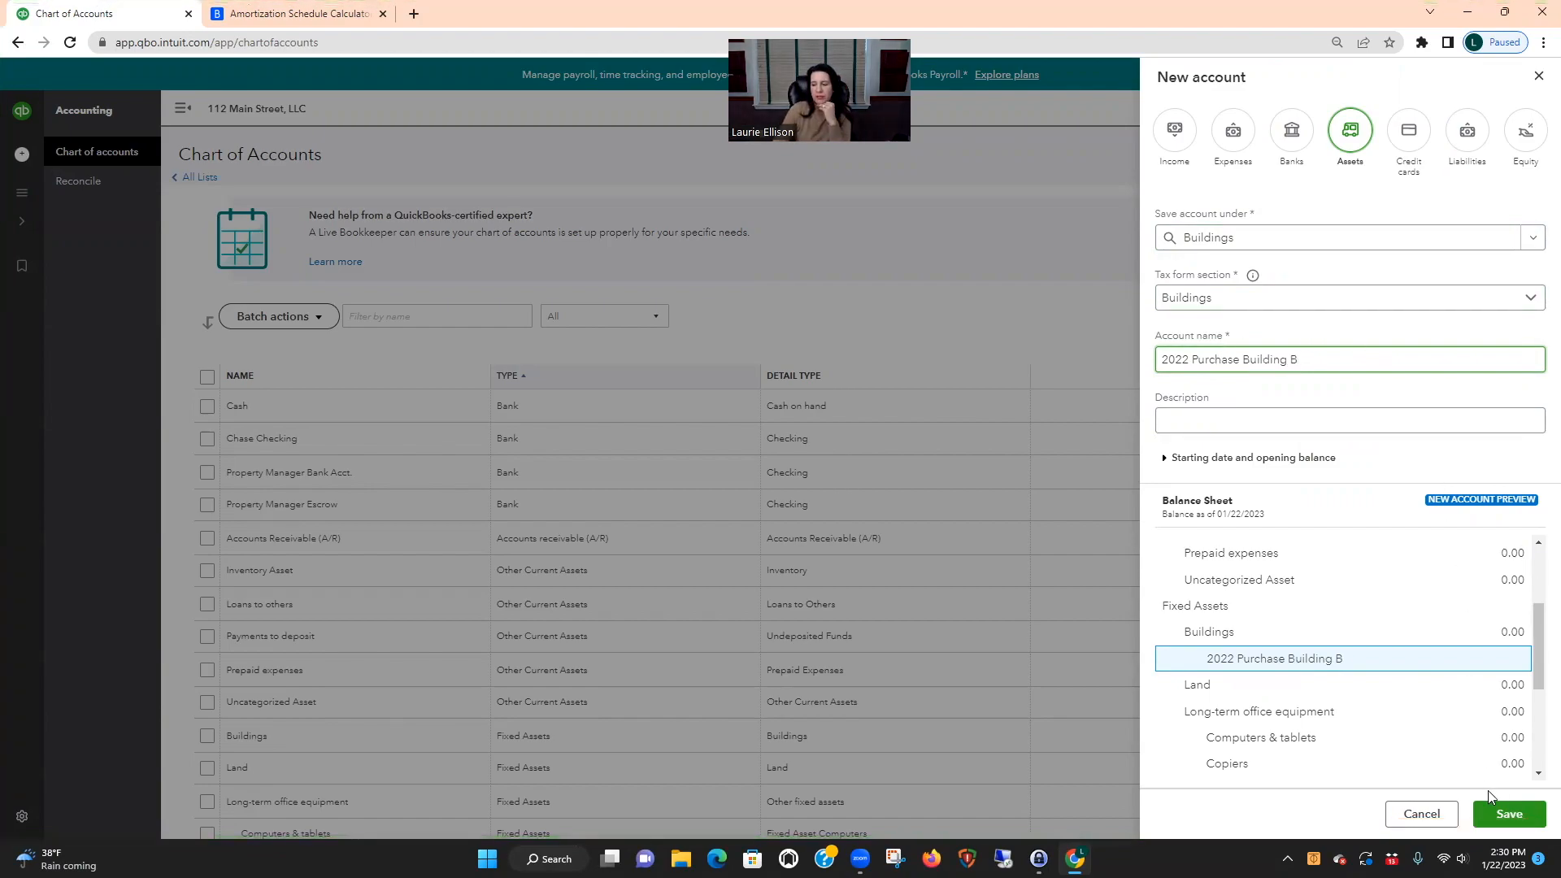
pyautogui.click(1509, 815)
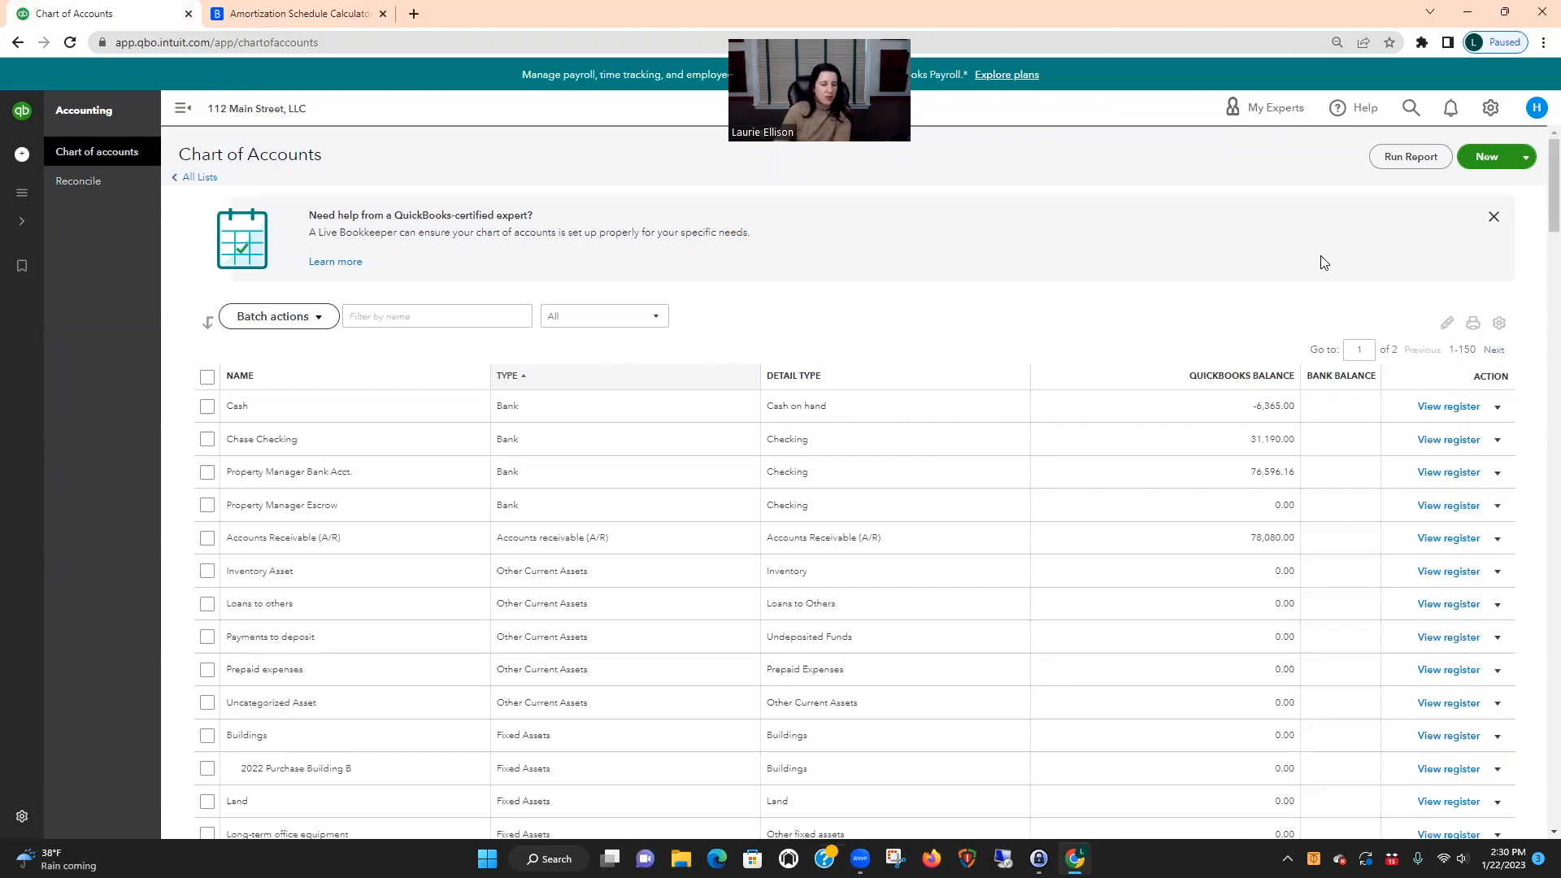
# Start a new liability account saved under Mortgages in Long Term Liabilities
pyautogui.click(1483, 156)
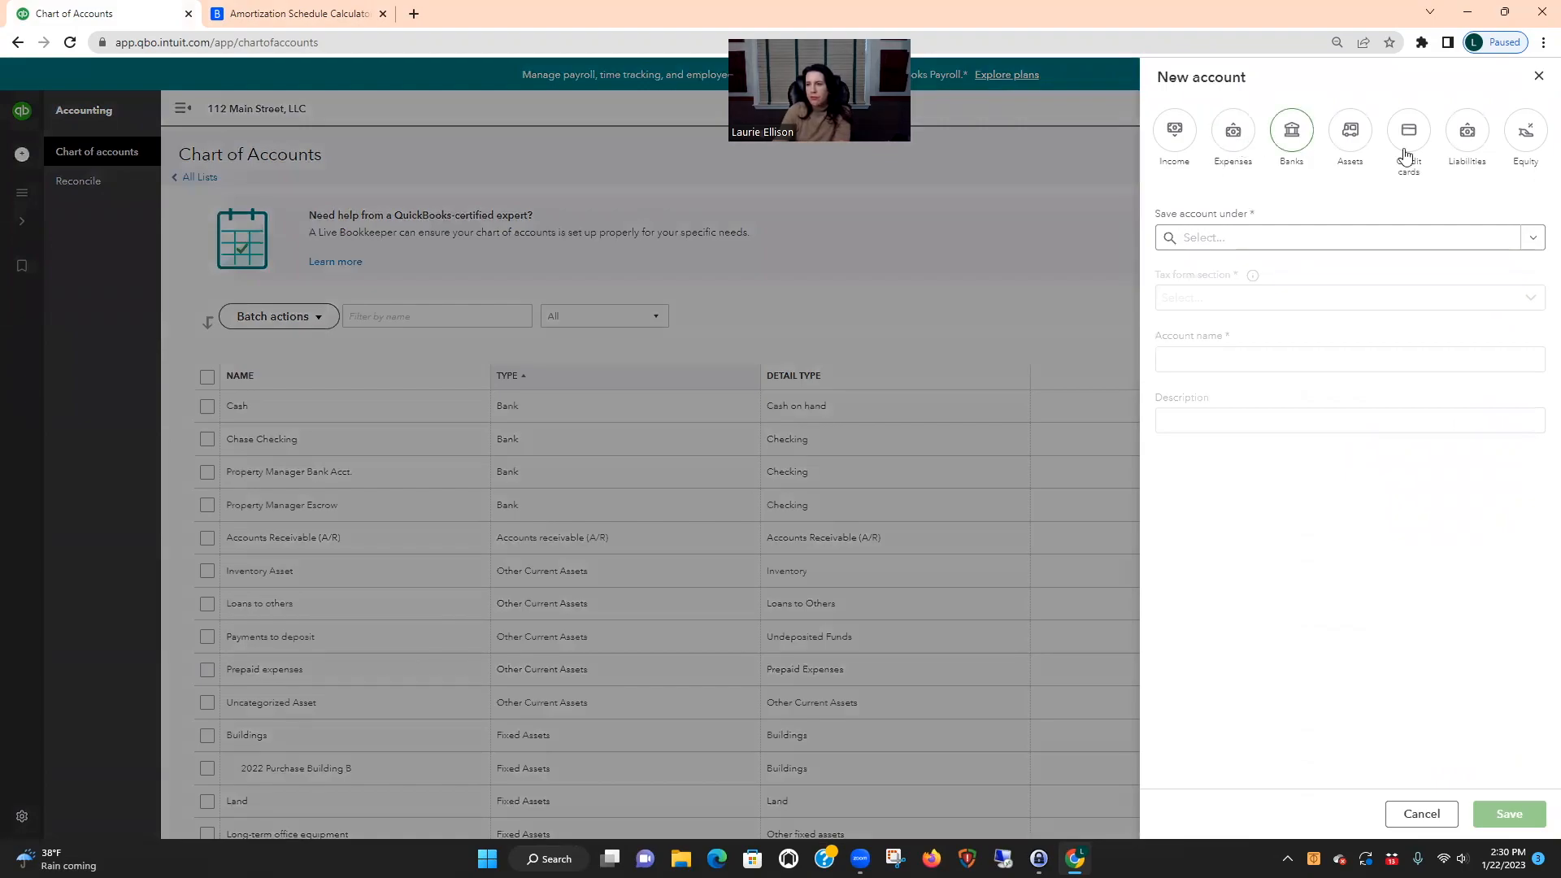
pyautogui.click(1477, 133)
pyautogui.click(1534, 238)
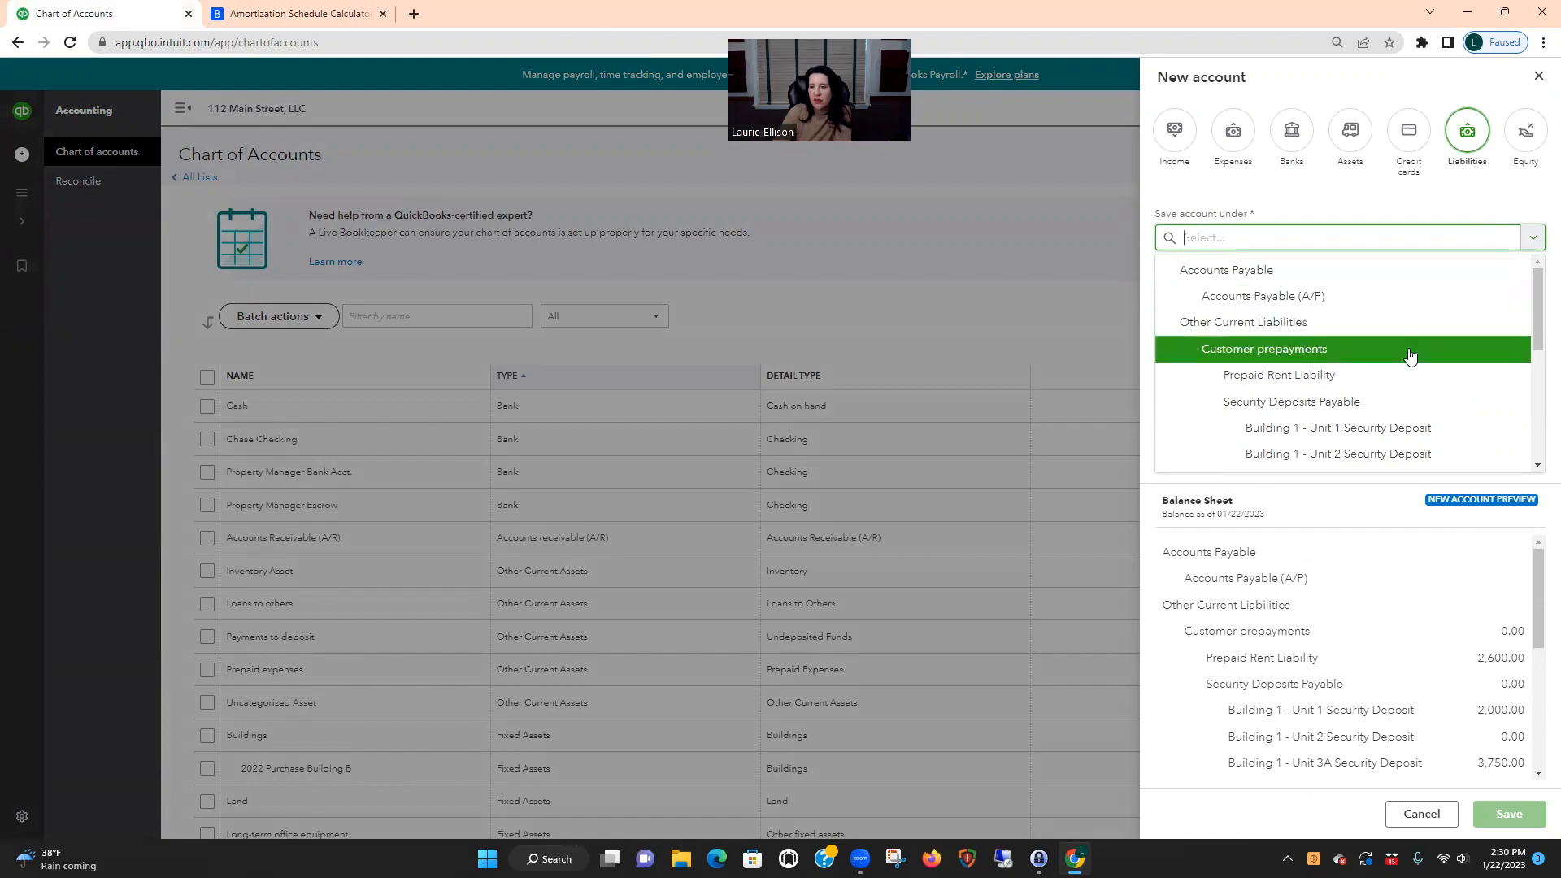
pyautogui.scroll(-3, 1410, 354)
pyautogui.scroll(-3, 1411, 358)
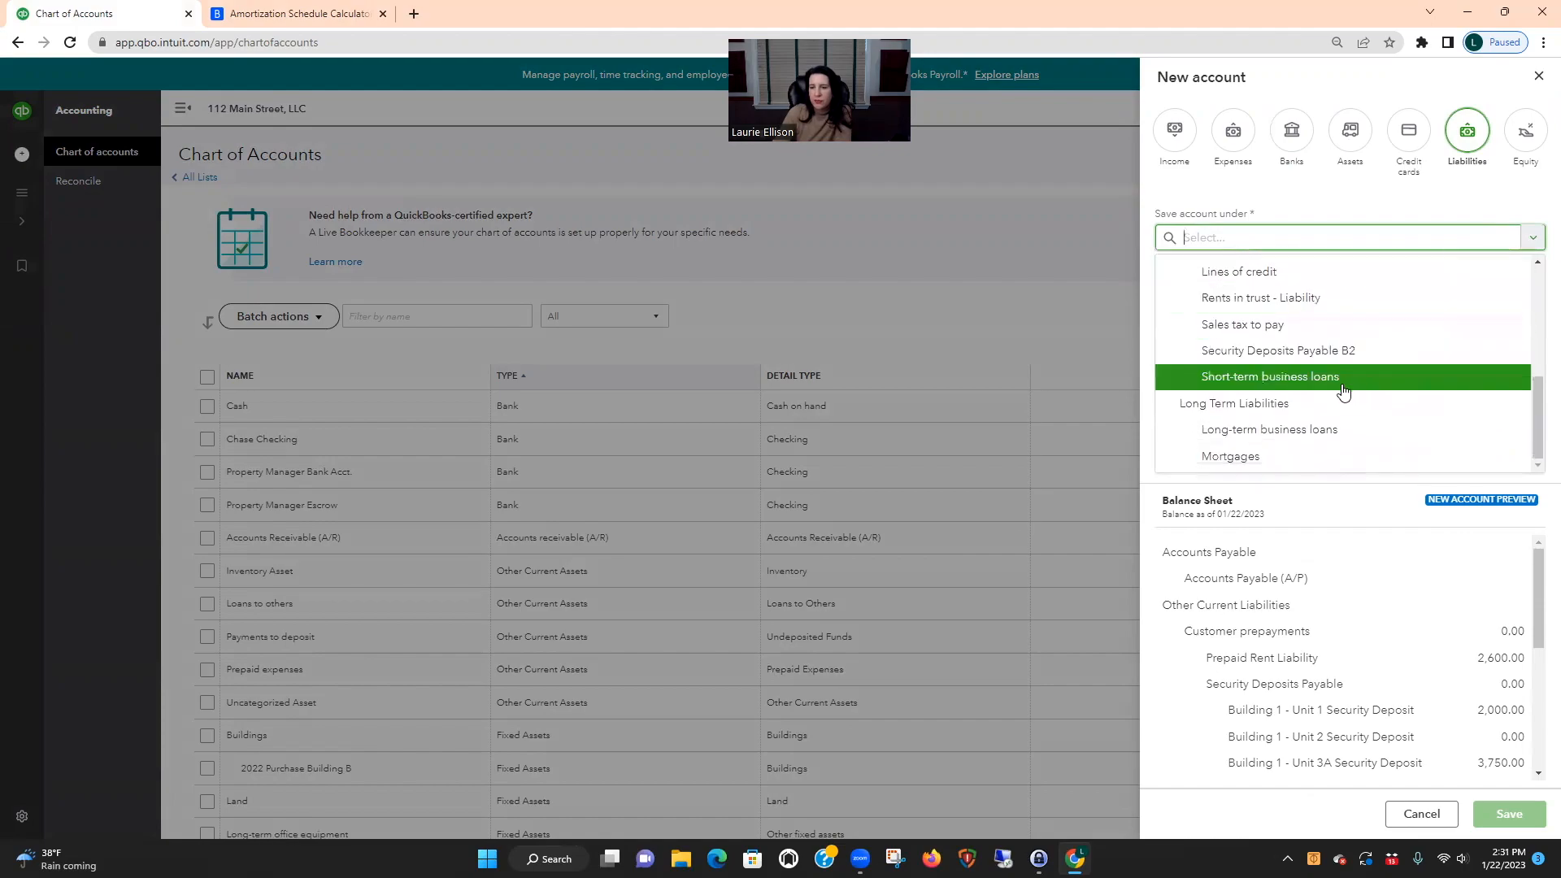
pyautogui.click(1297, 456)
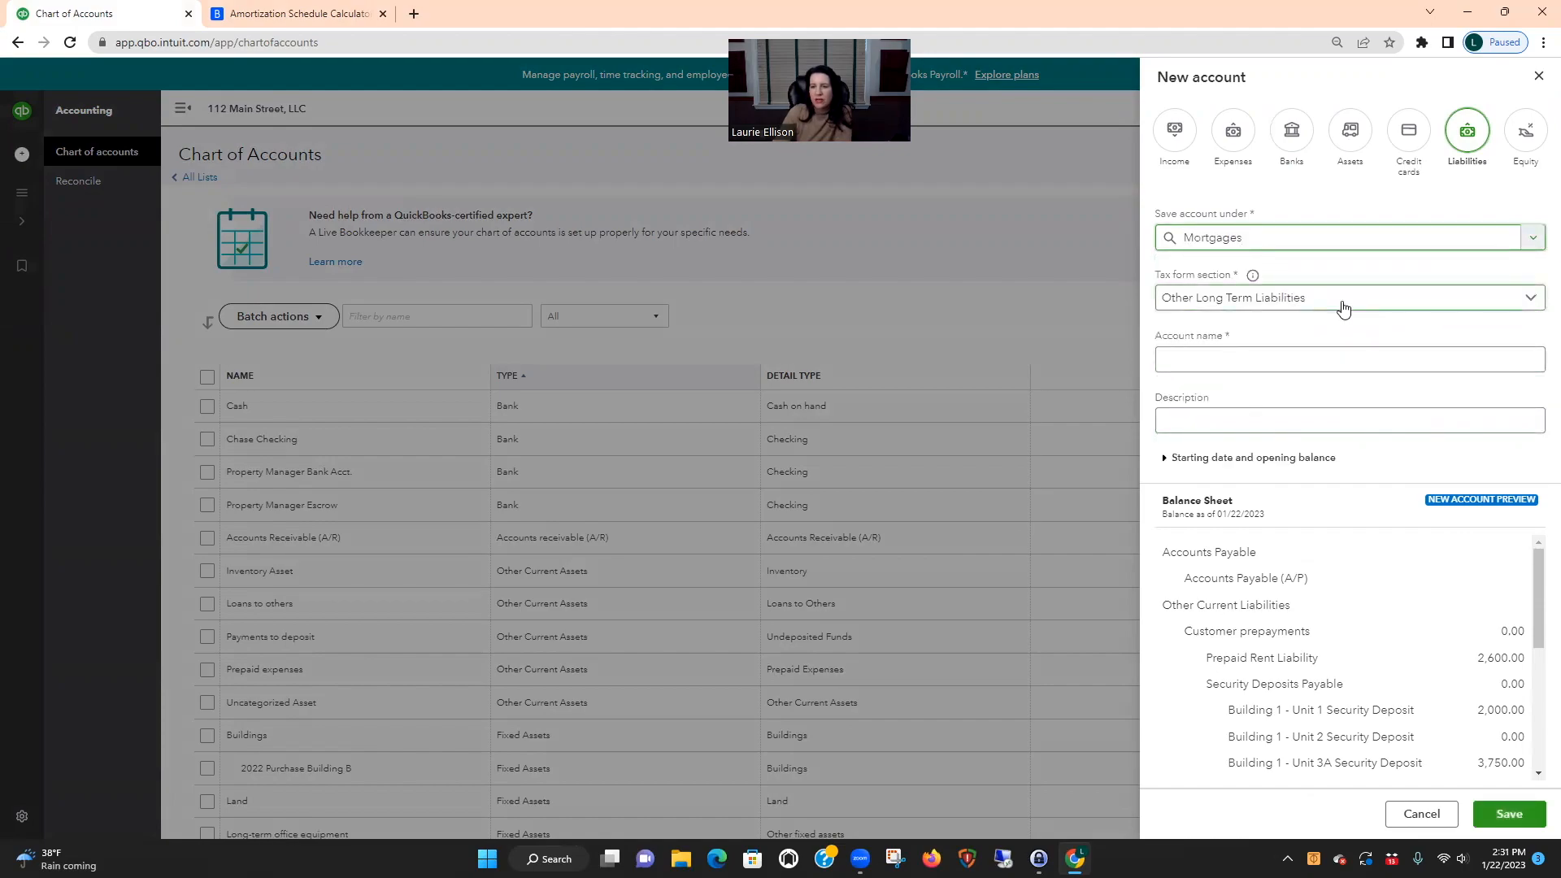
# Name the new mortgage account "2022 Building B Loan" and save it
pyautogui.click(1240, 362)
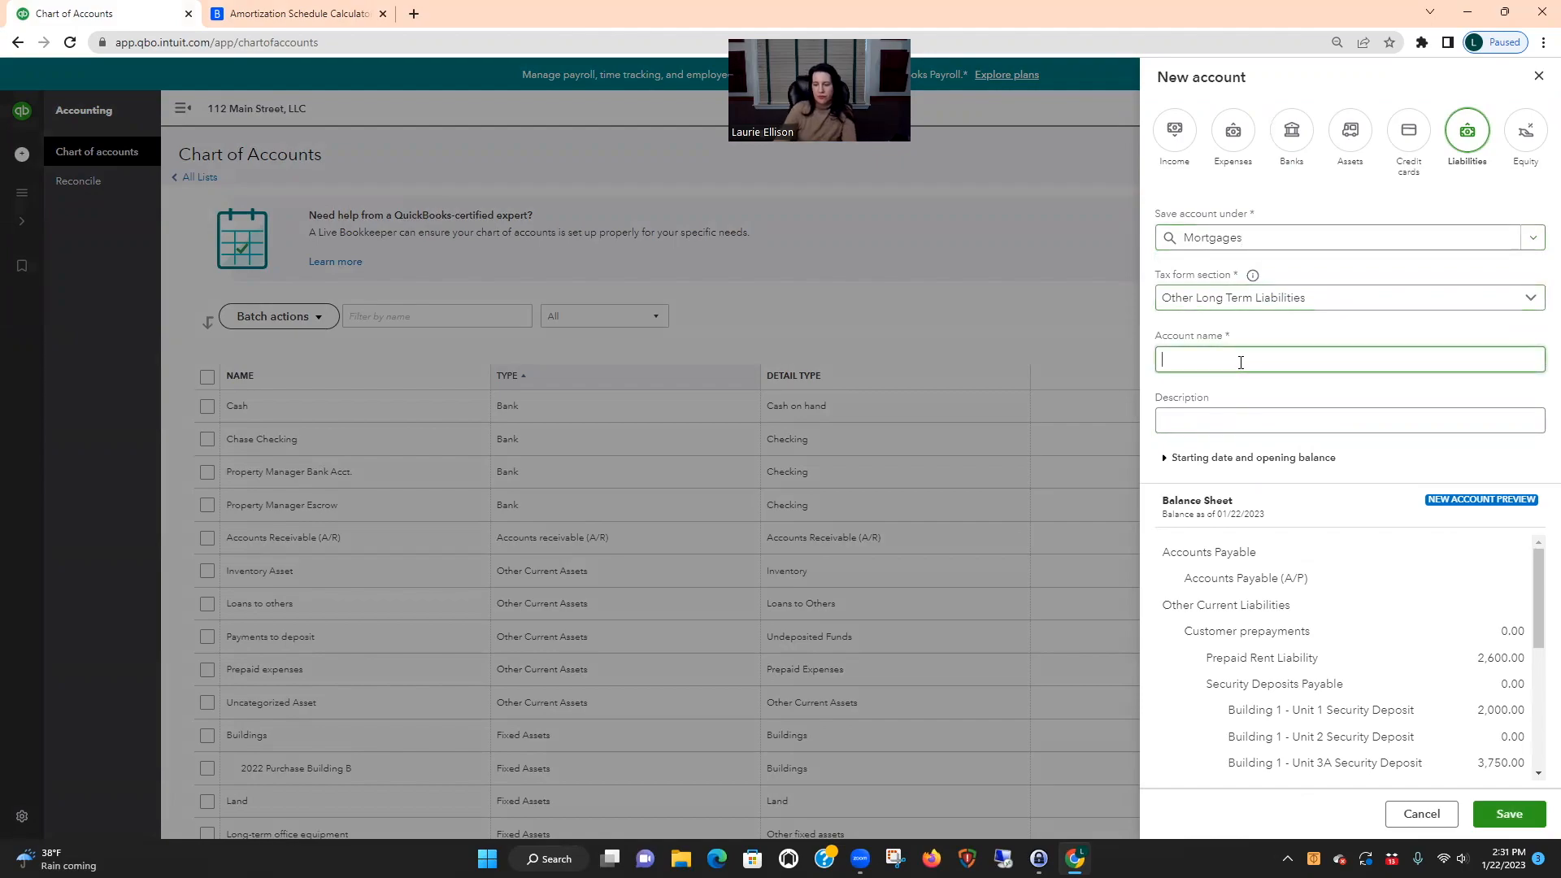
pyautogui.write('Buildi')
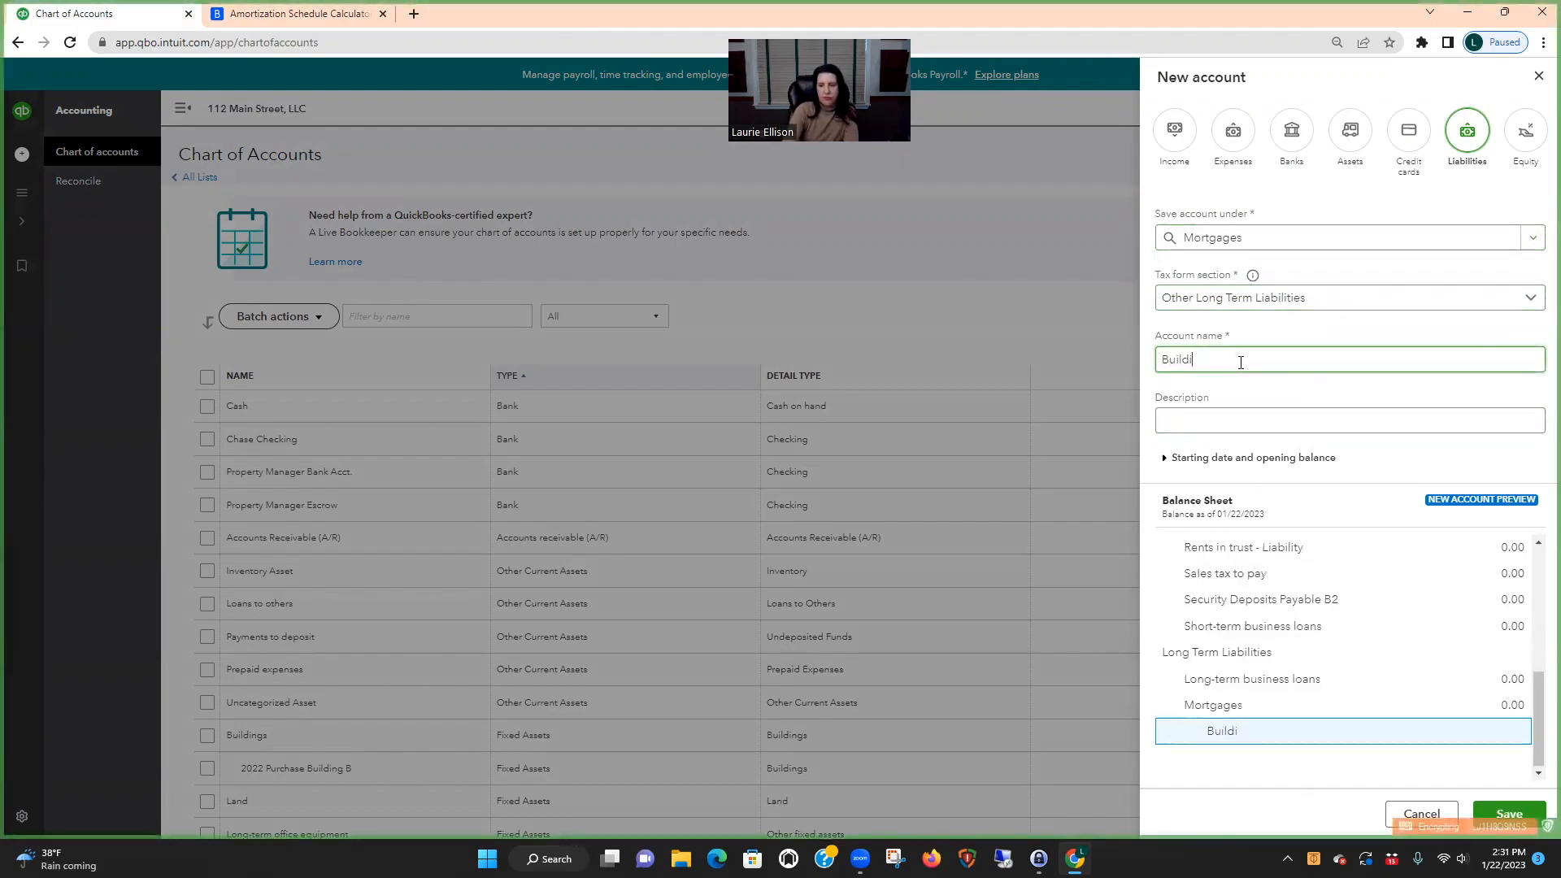
pyautogui.write('ng B Loan')
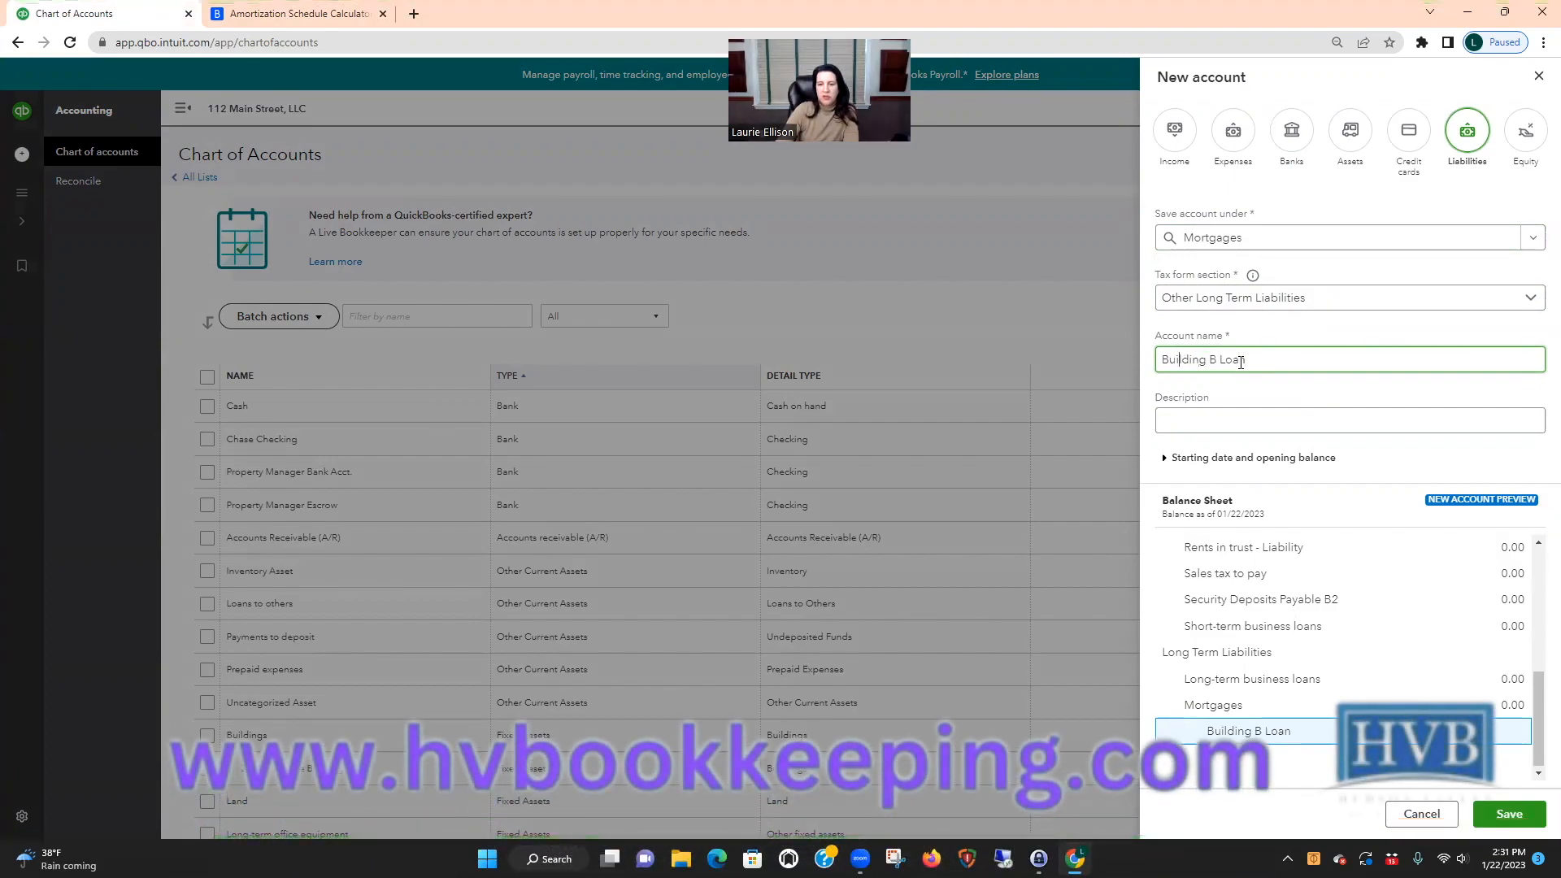
pyautogui.press('Home')
pyautogui.write('2022')
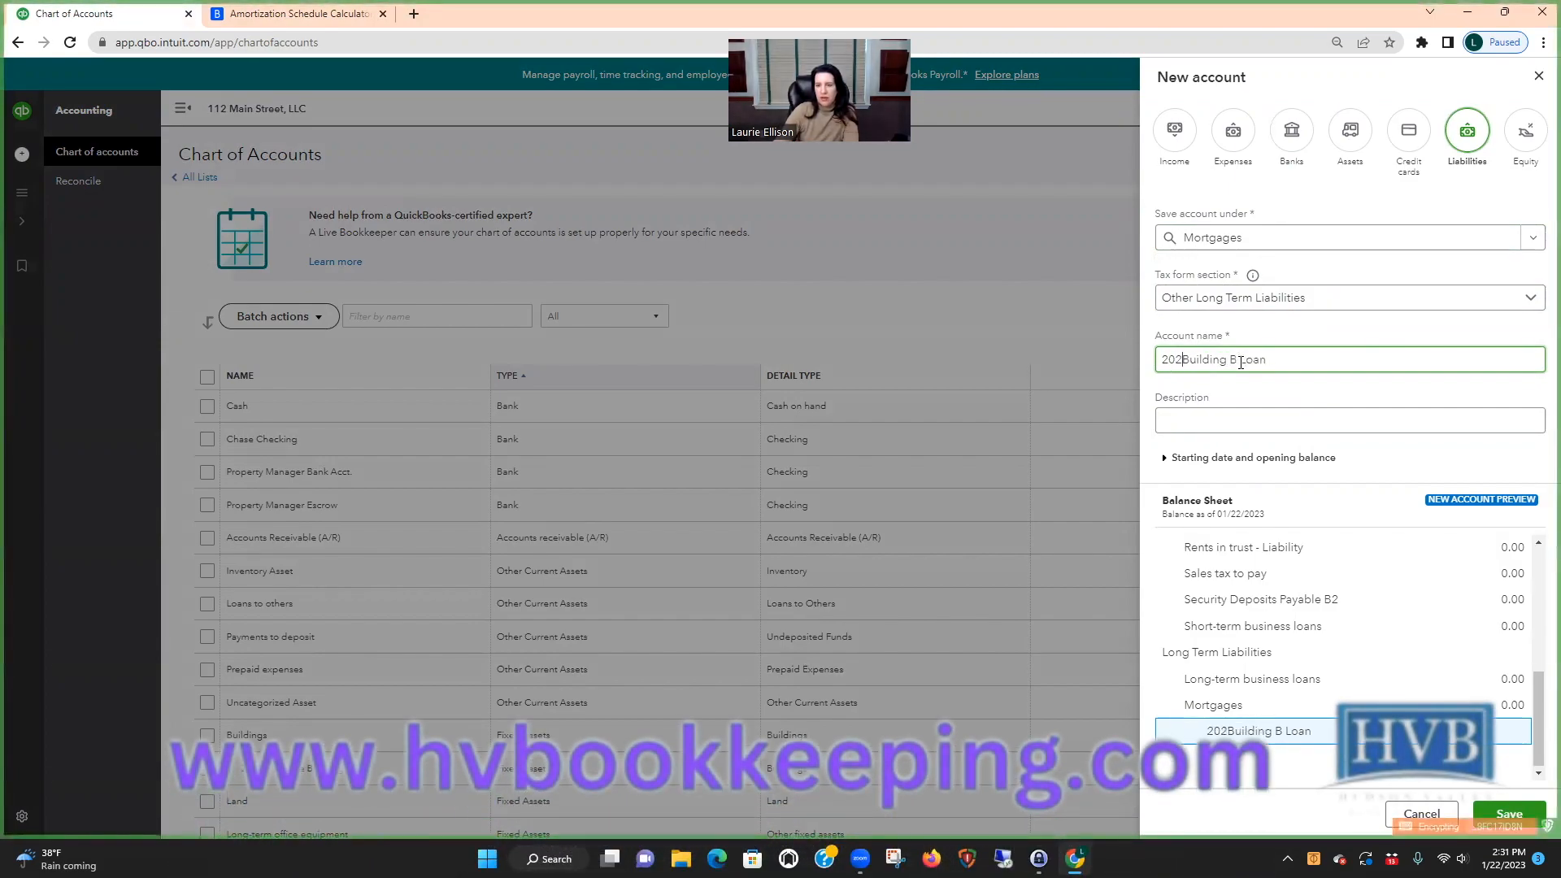
pyautogui.click(1512, 813)
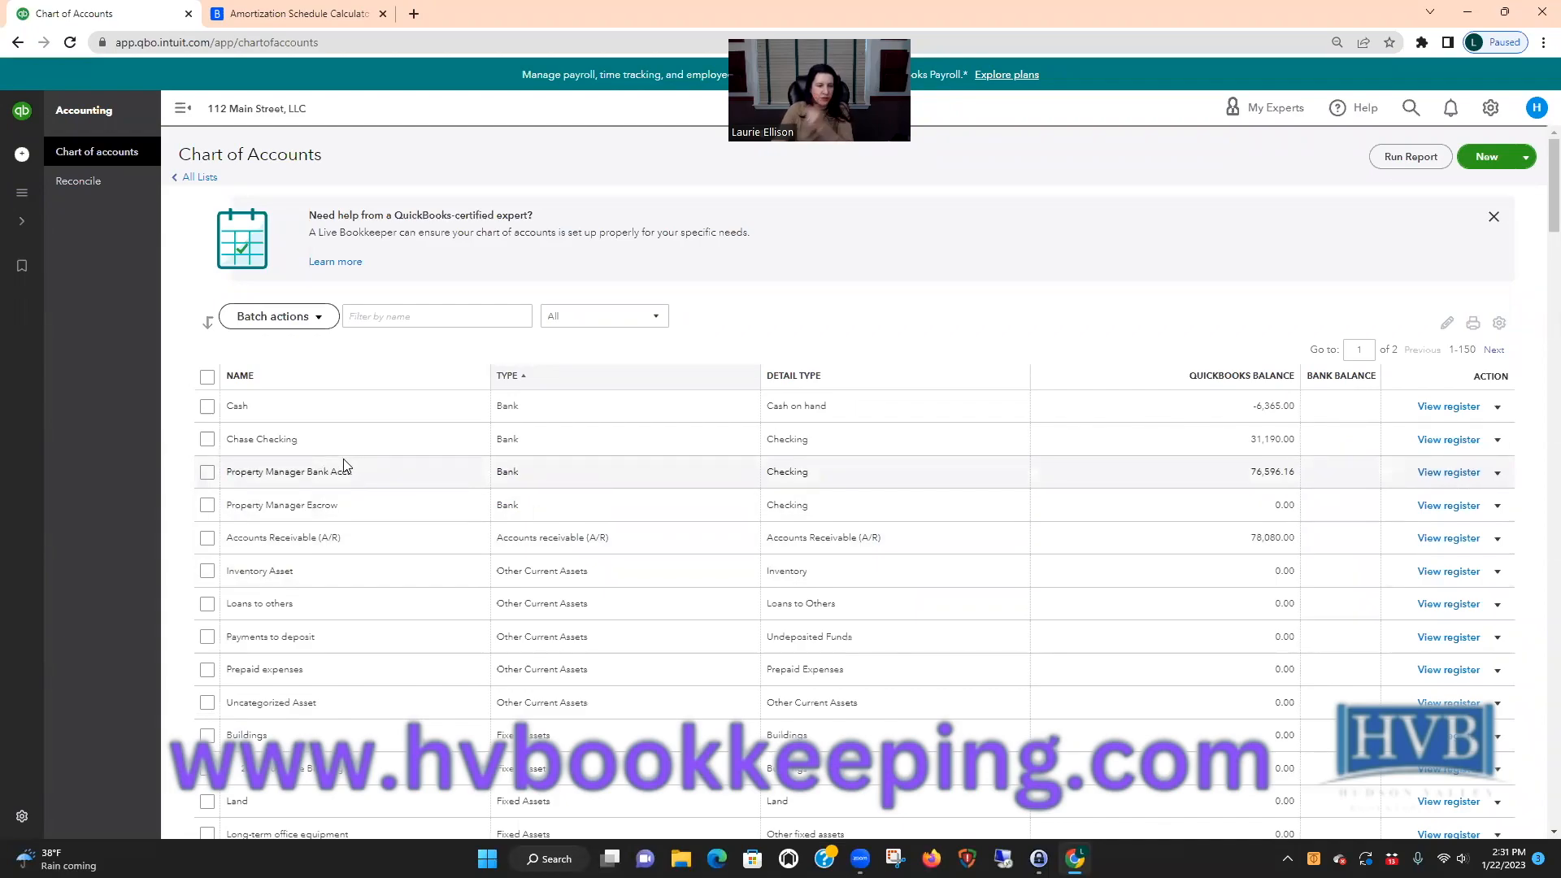
# Filter the accounts by "buil" and open the register of 2022 Purchase Building B
pyautogui.click(368, 318)
pyautogui.write('buil')
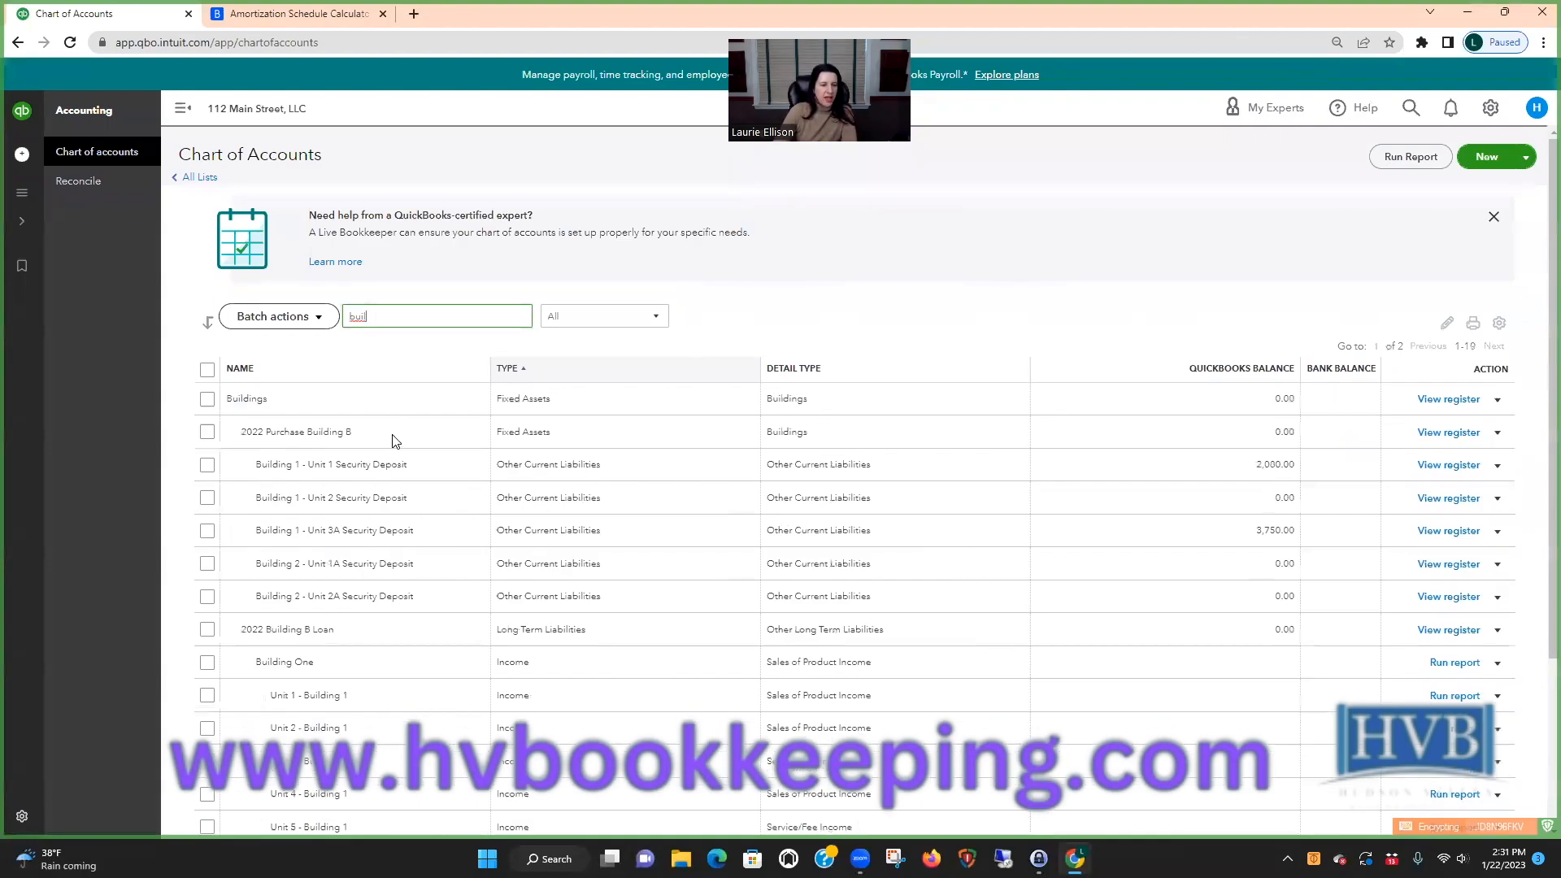
pyautogui.click(1436, 431)
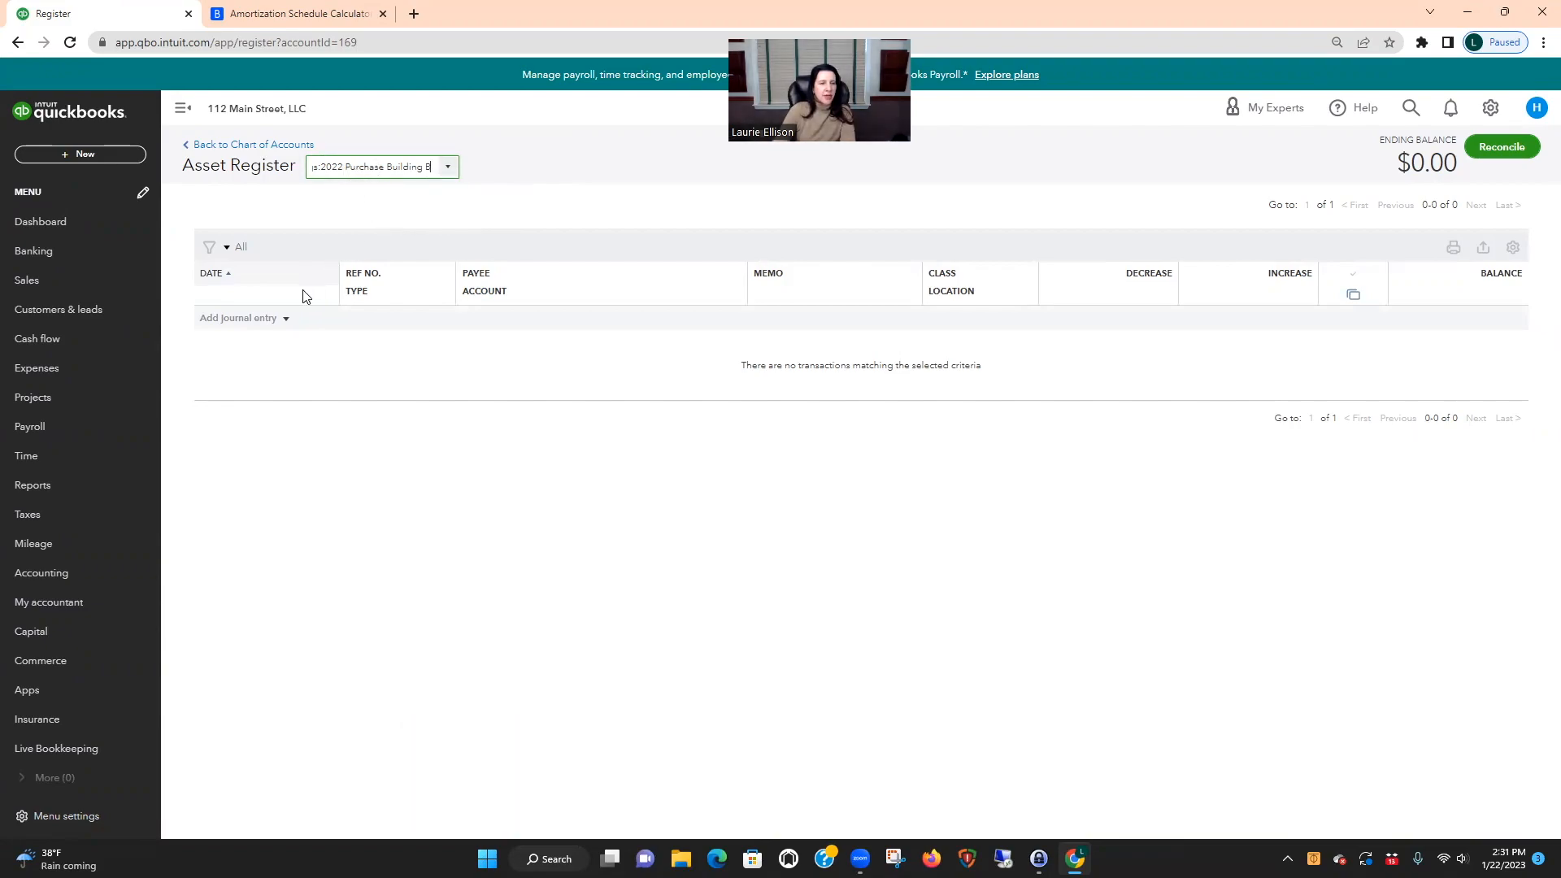
# Start a journal entry in the building's register dated 01/01/2022 with the memo "Purchase of Building B - 100% Financing"
pyautogui.click(260, 323)
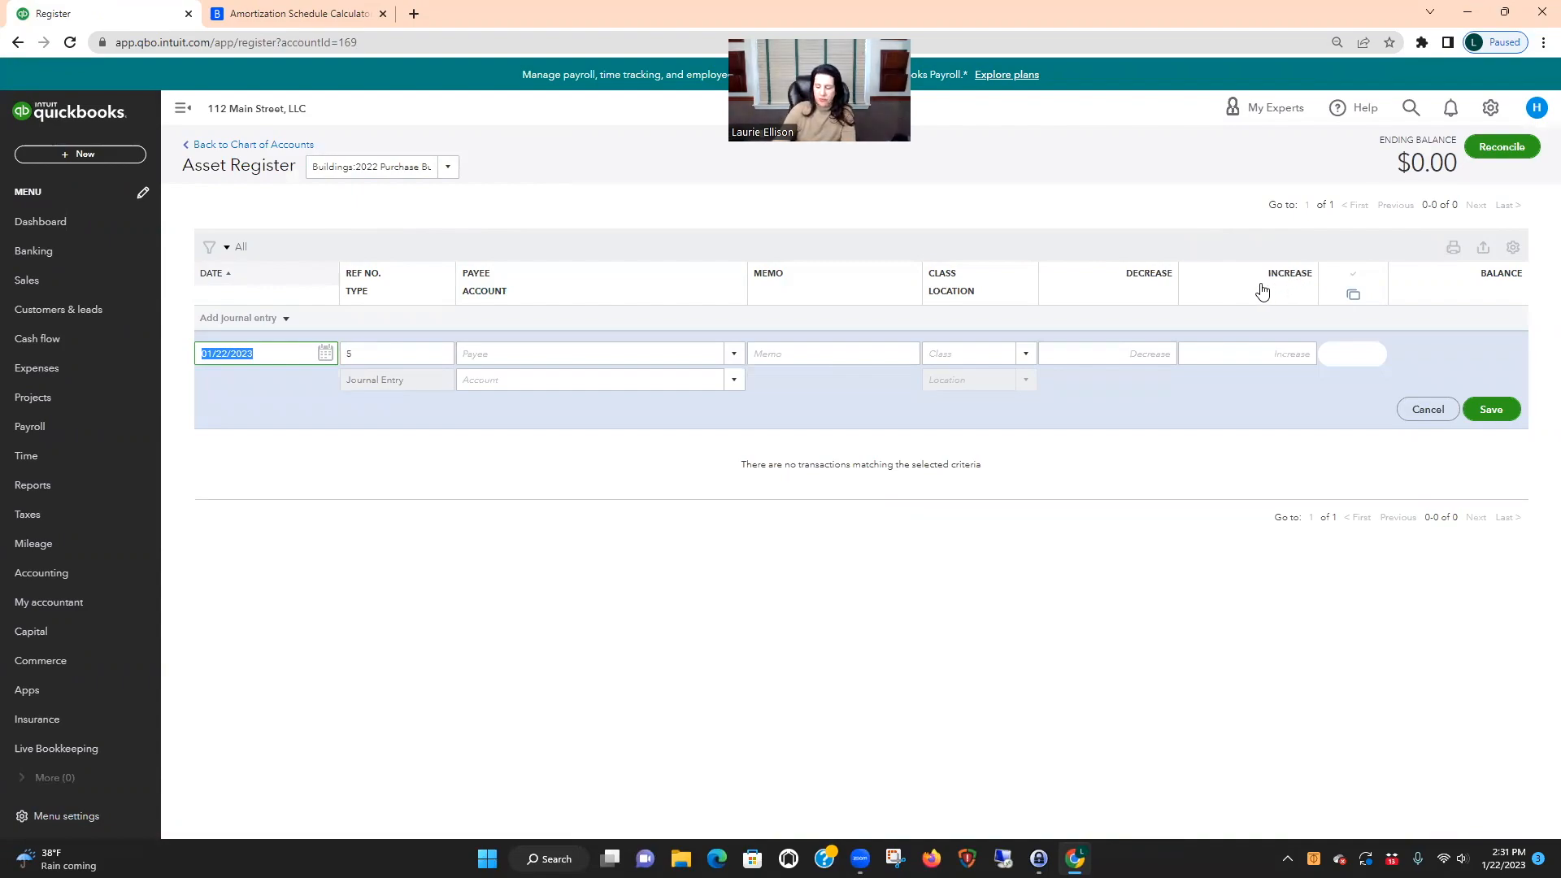
pyautogui.write('1/1/22')
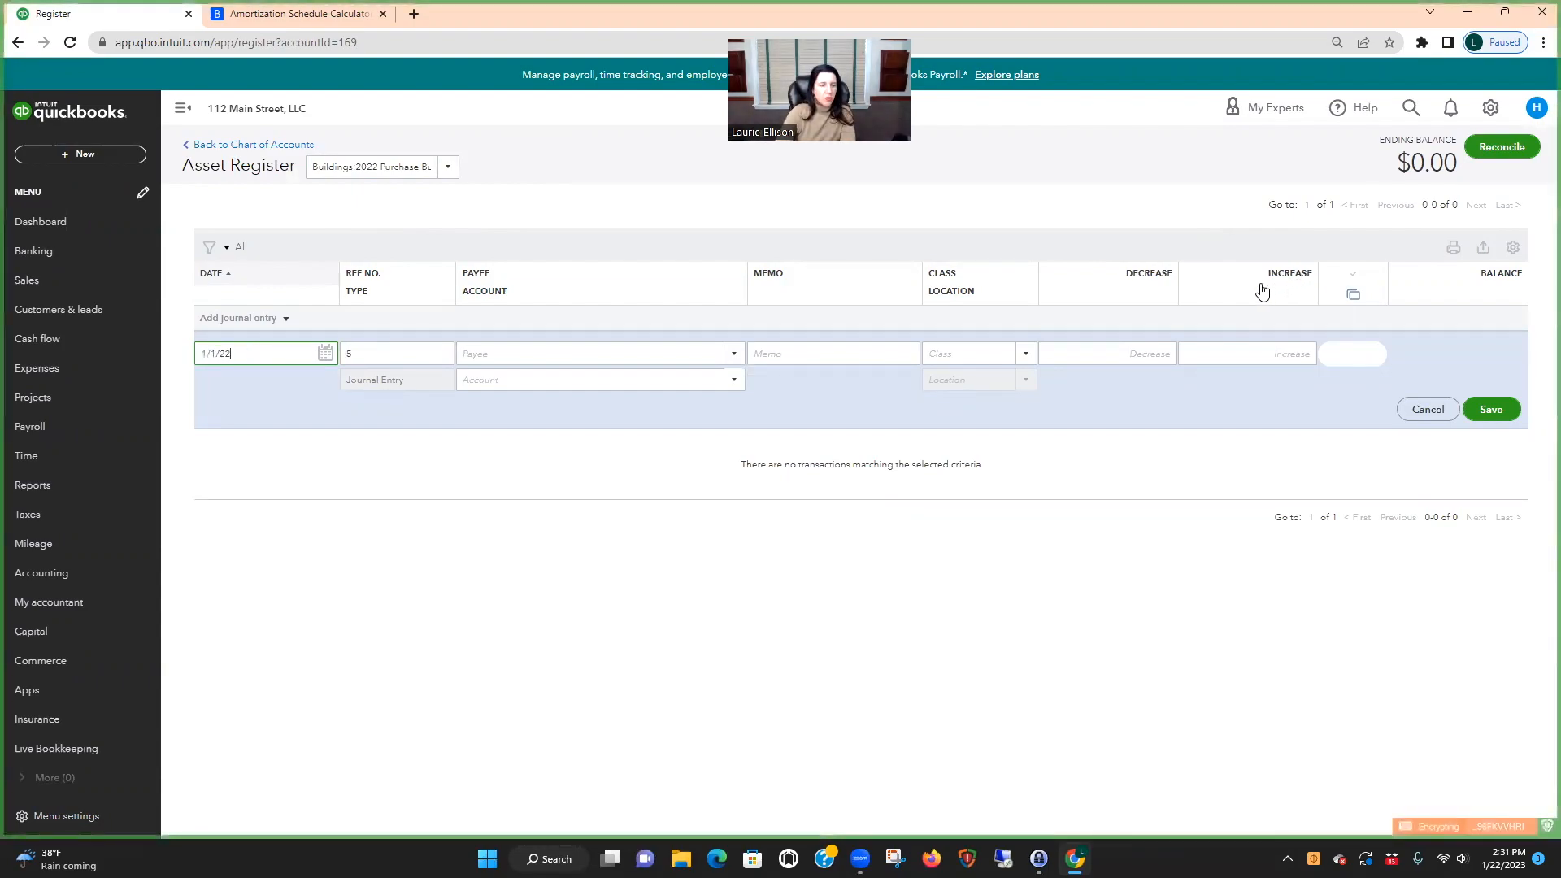
pyautogui.press('Tab')
pyautogui.press('Tab')
pyautogui.press('Tab')
pyautogui.write('Purchase')
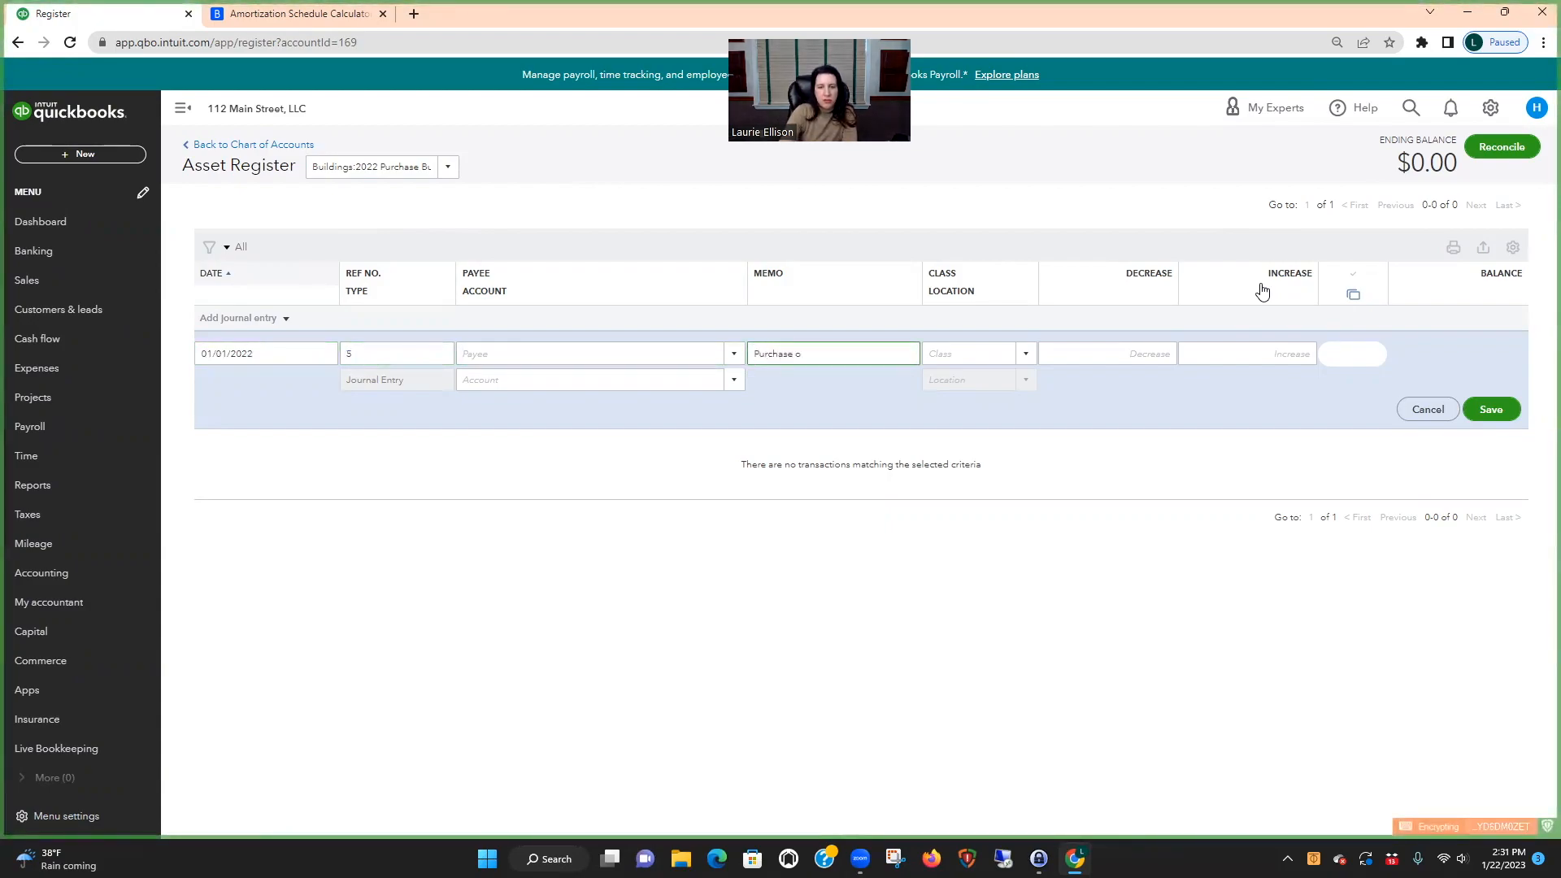
pyautogui.write('se')
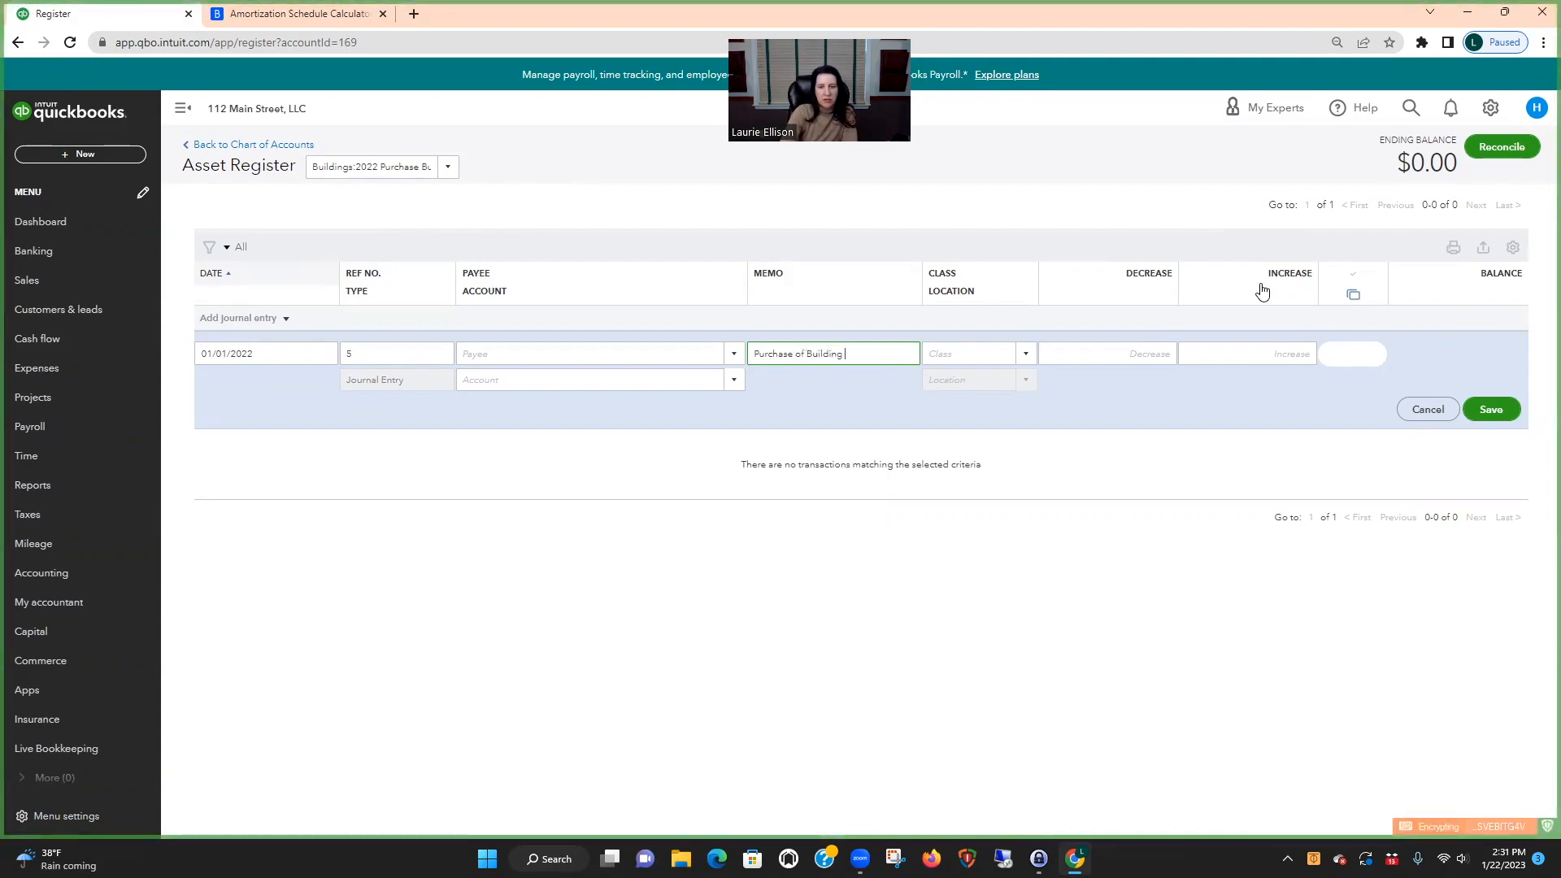
pyautogui.write(' of Building B - 100% ')
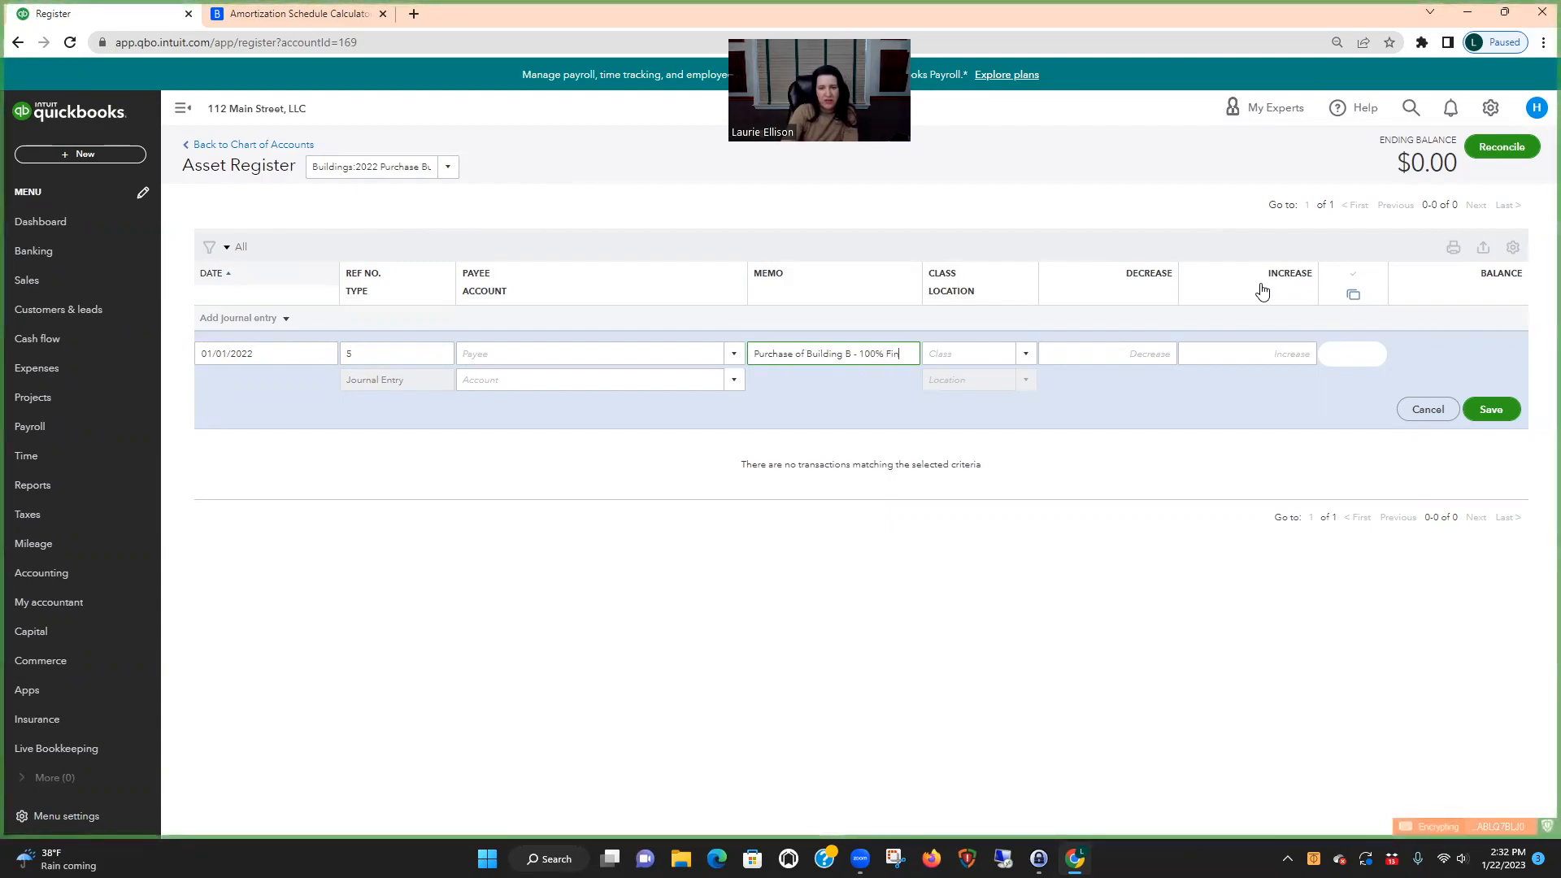
pyautogui.write('Financing')
pyautogui.press('Tab')
pyautogui.press('Tab')
pyautogui.press('Tab')
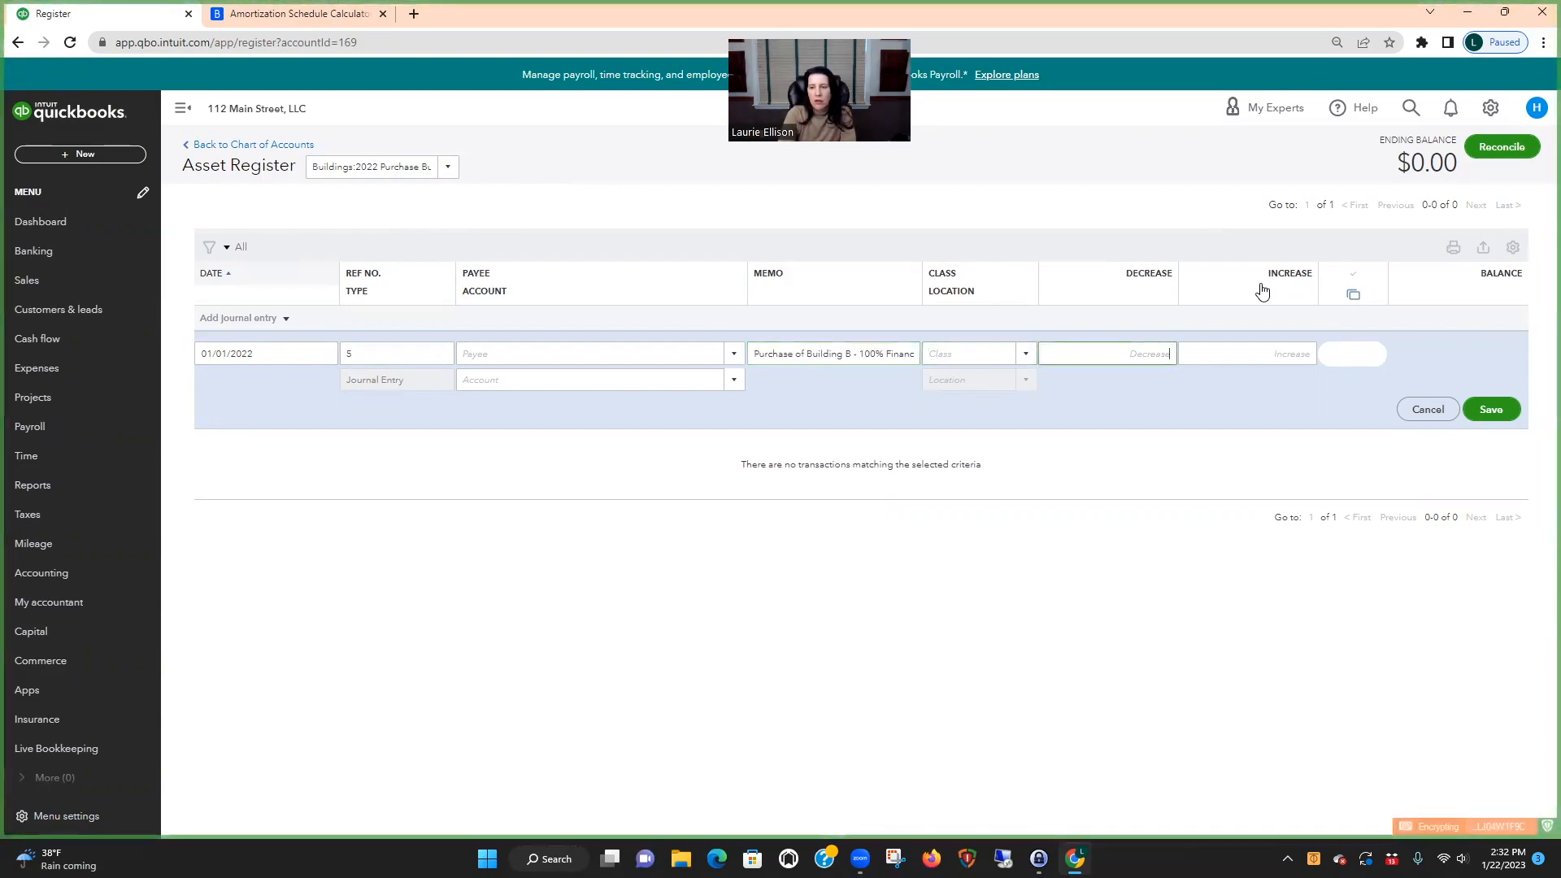
# Enter an increase of 500,000.00 against the account Mortgages:2022 Building B Loan and save the journal entry
pyautogui.write('500,000.00')
pyautogui.press('Tab')
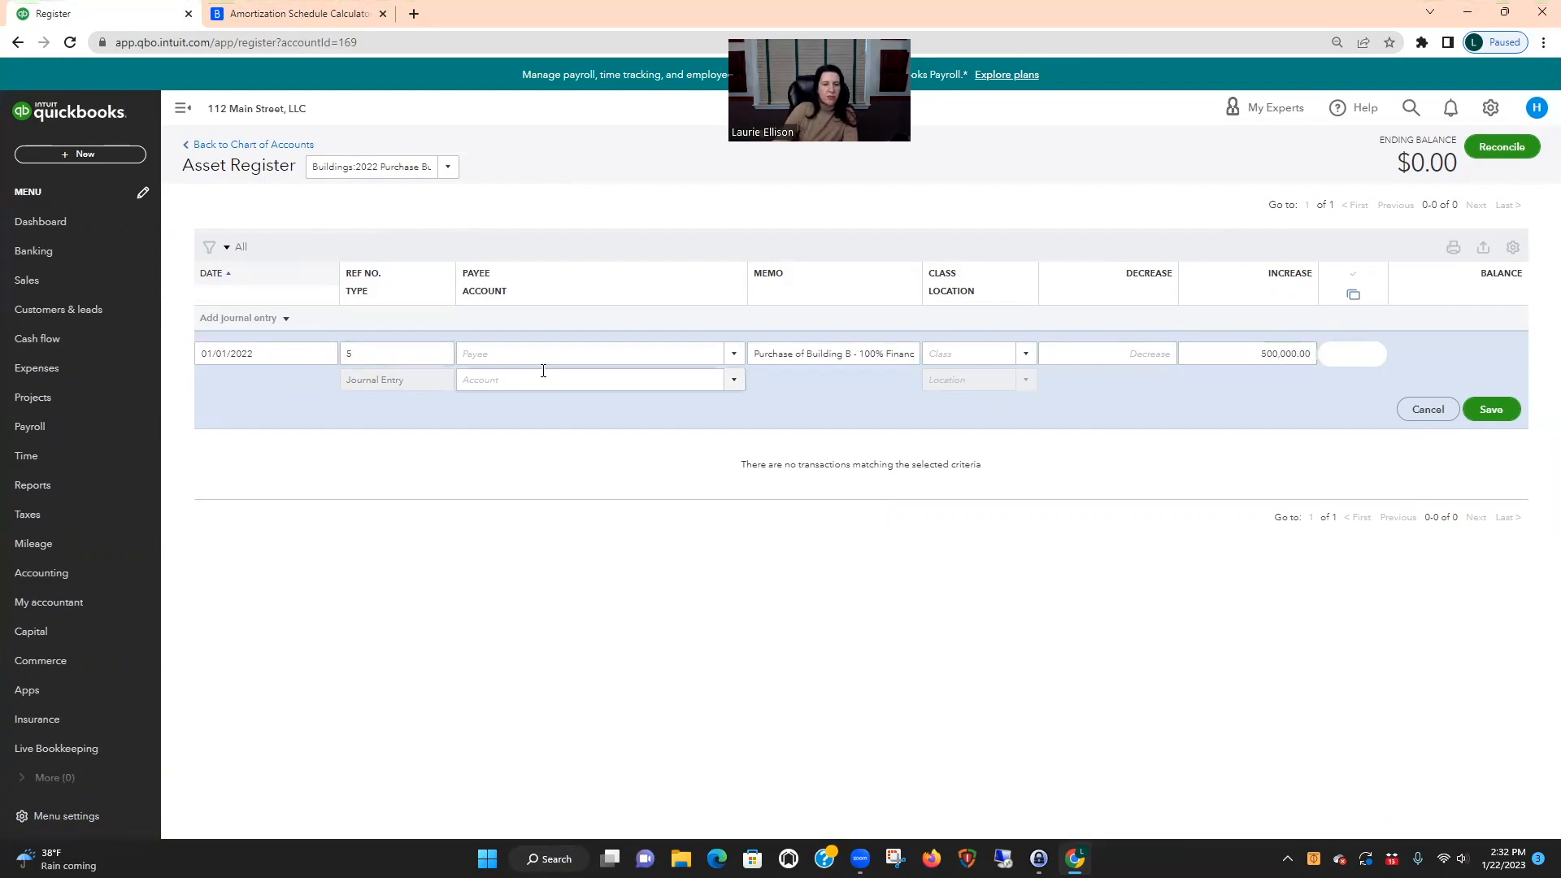
pyautogui.click(484, 380)
pyautogui.write('Building & property rent')
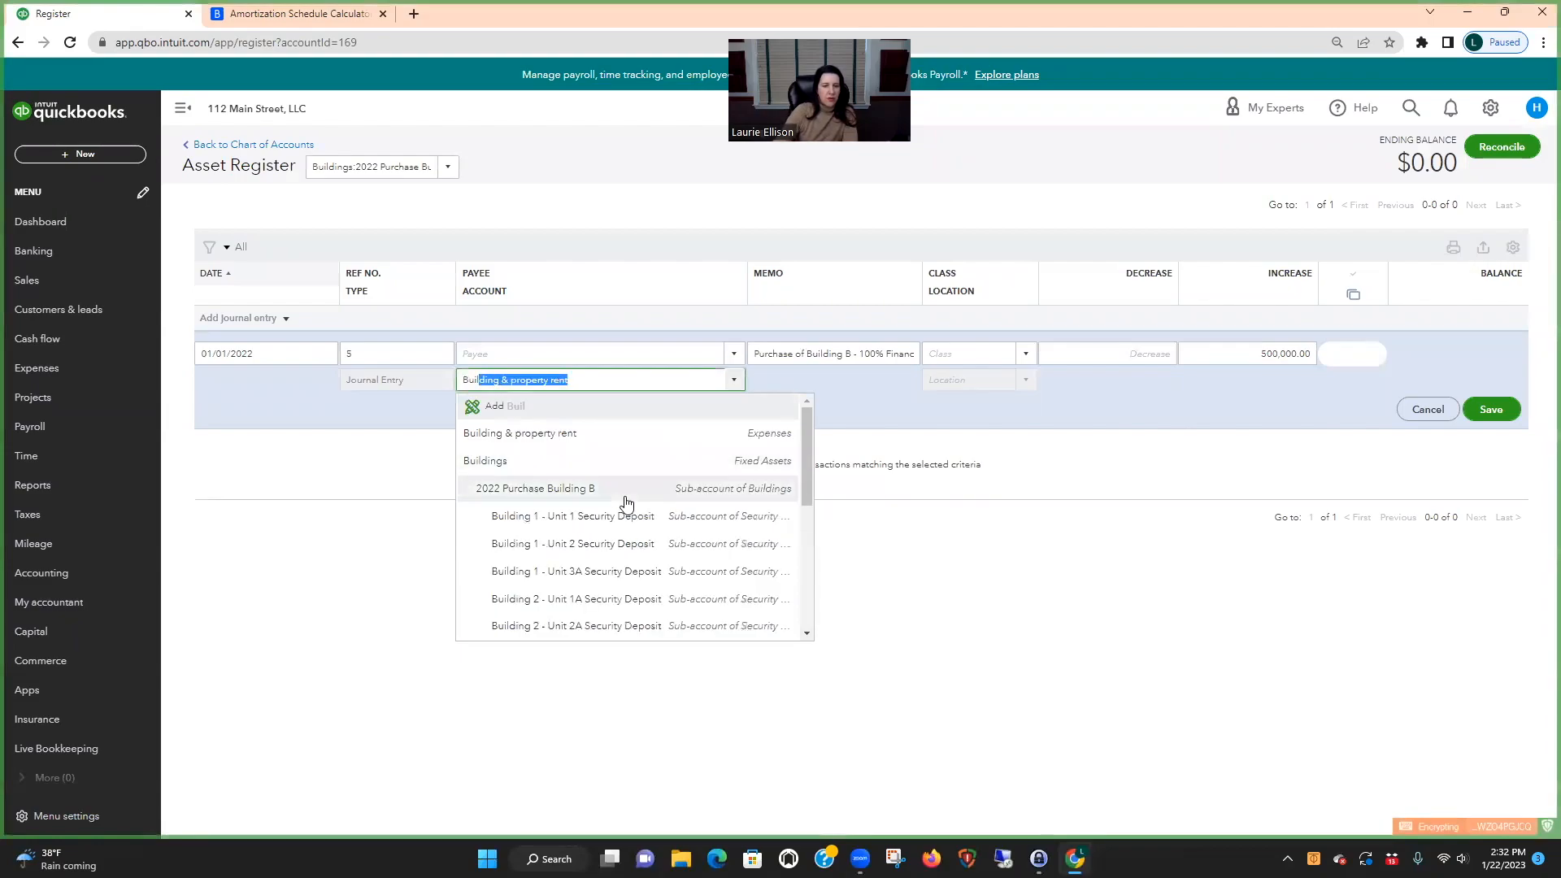
pyautogui.scroll(-3, 569, 496)
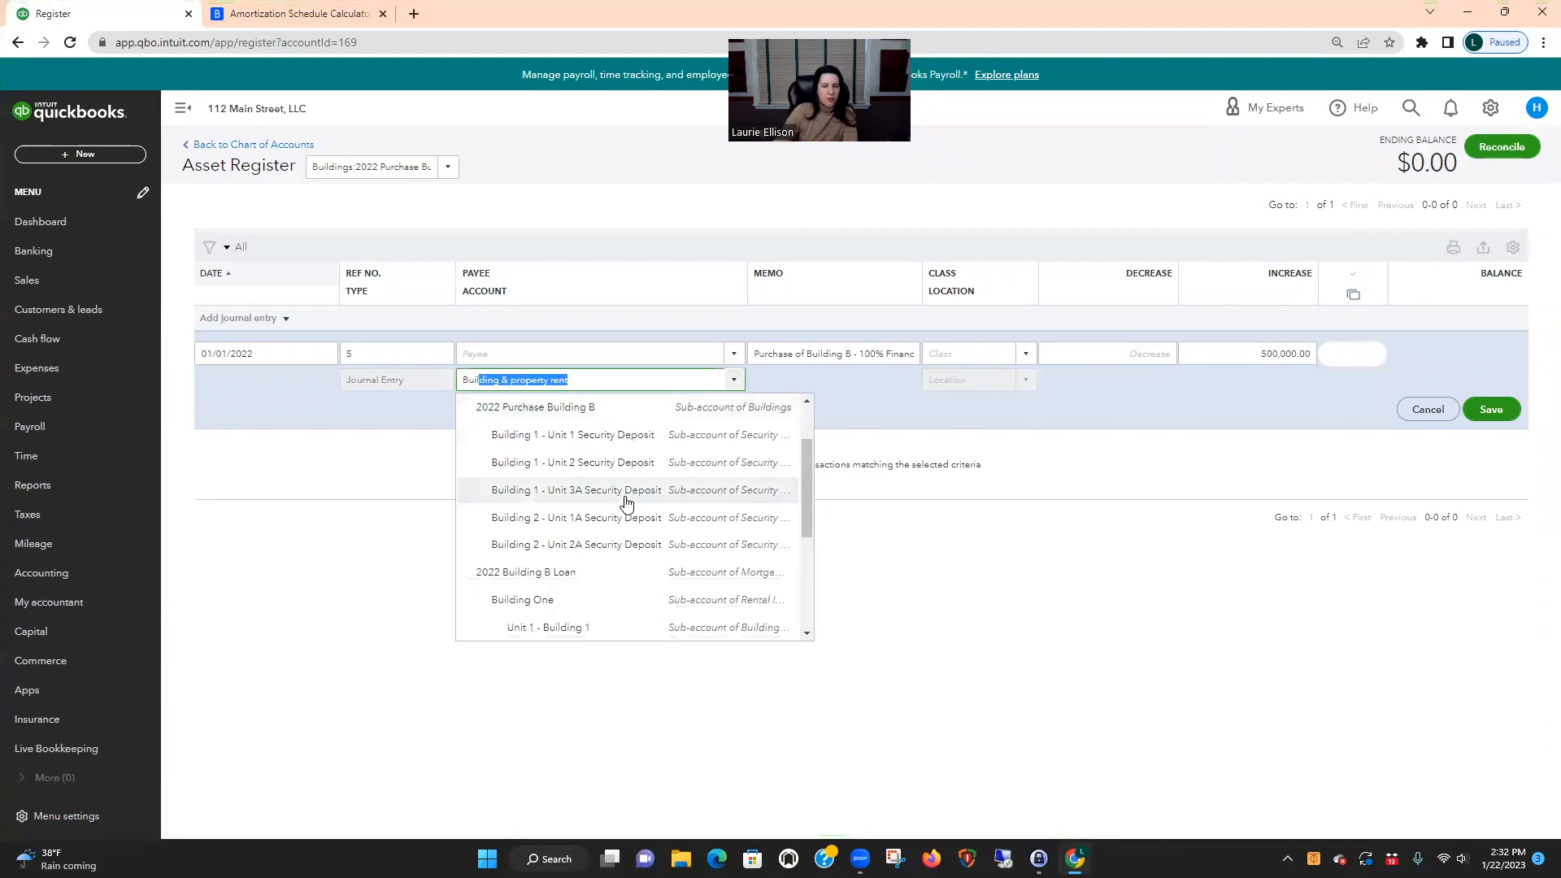
pyautogui.click(552, 493)
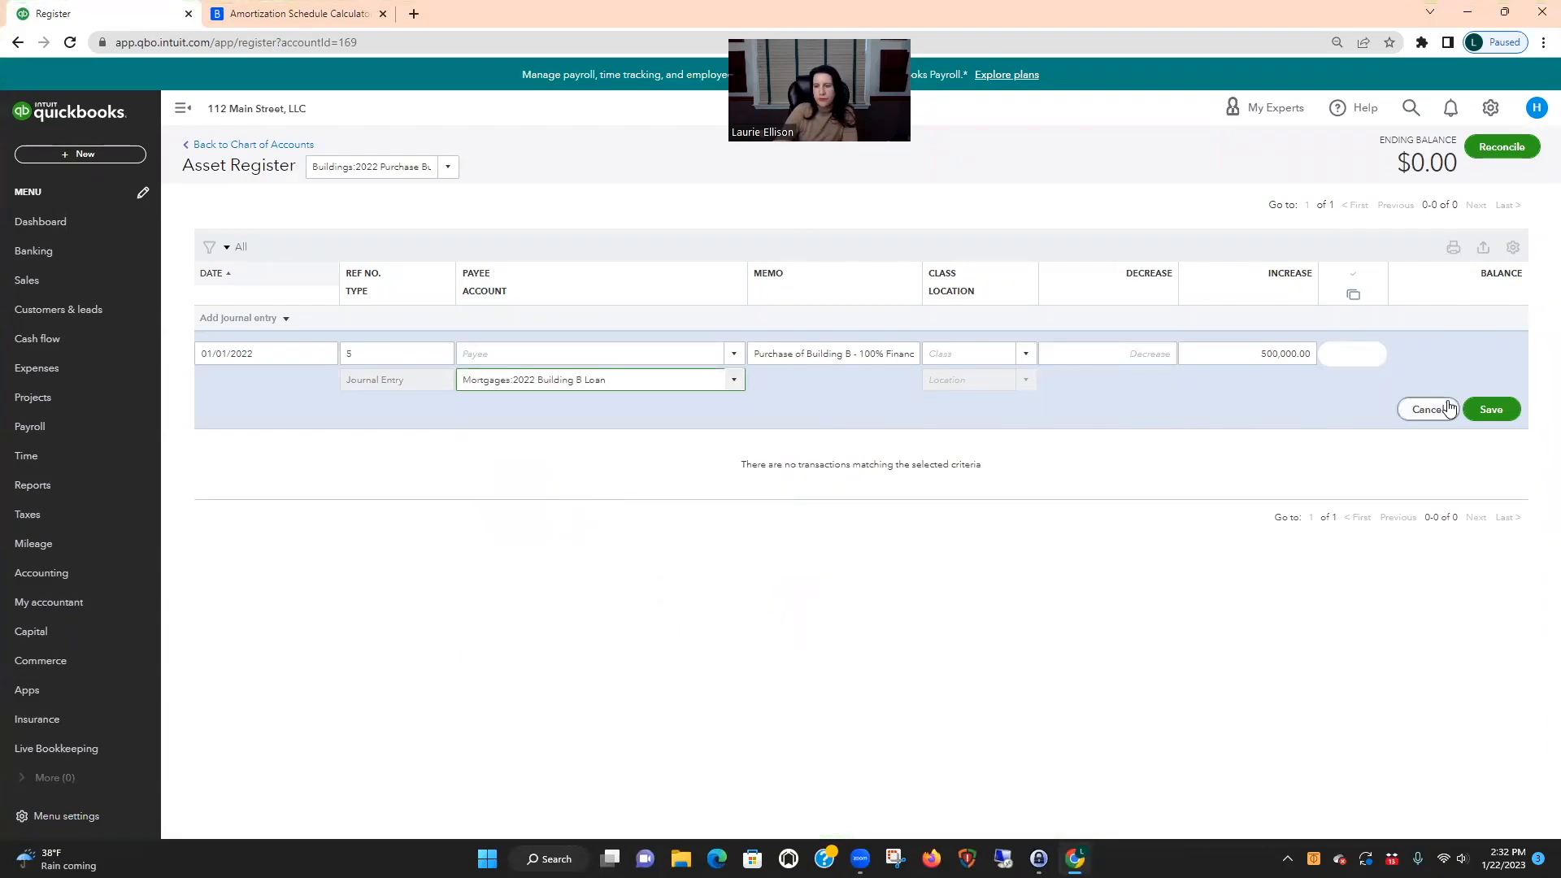
pyautogui.click(1491, 411)
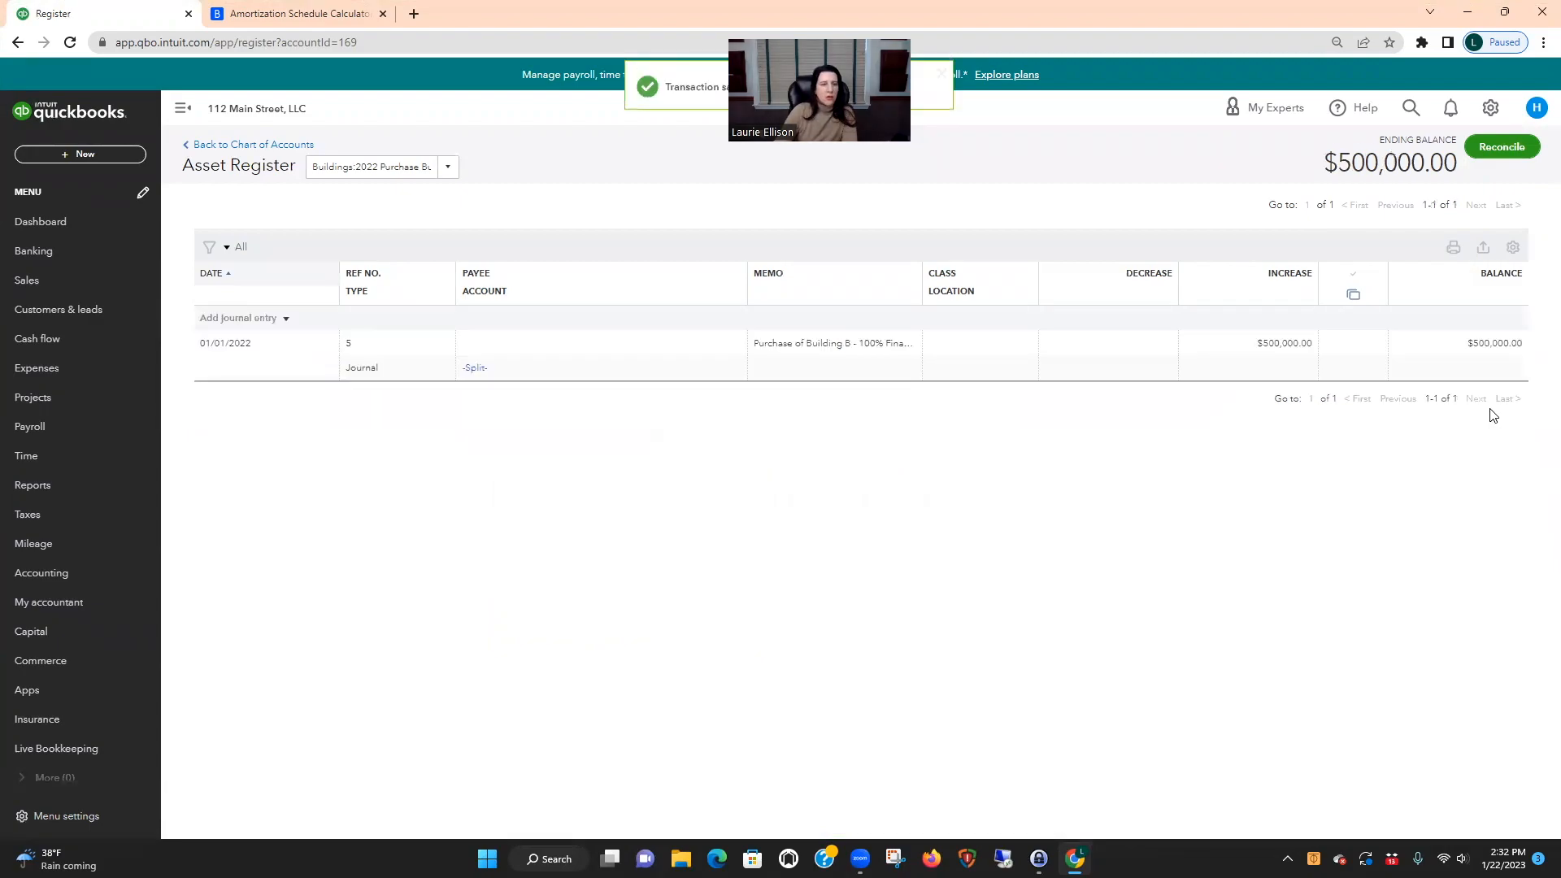
# Run the Balance Sheet report and examine the 2022 Purchase Building B asset and the 2022 Building B Loan liability
pyautogui.click(35, 487)
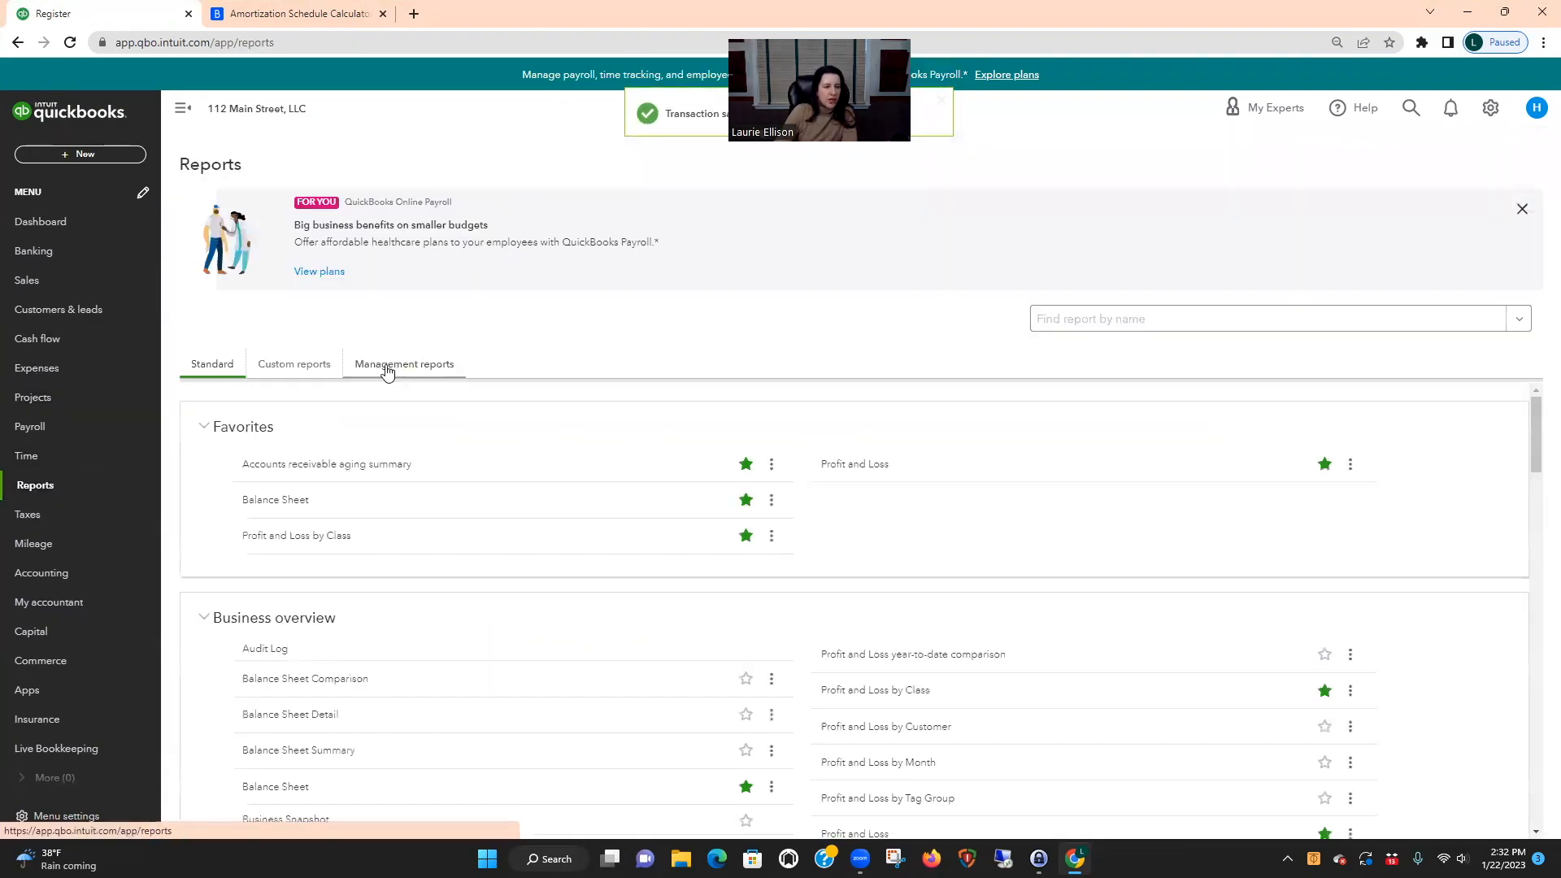
pyautogui.click(274, 501)
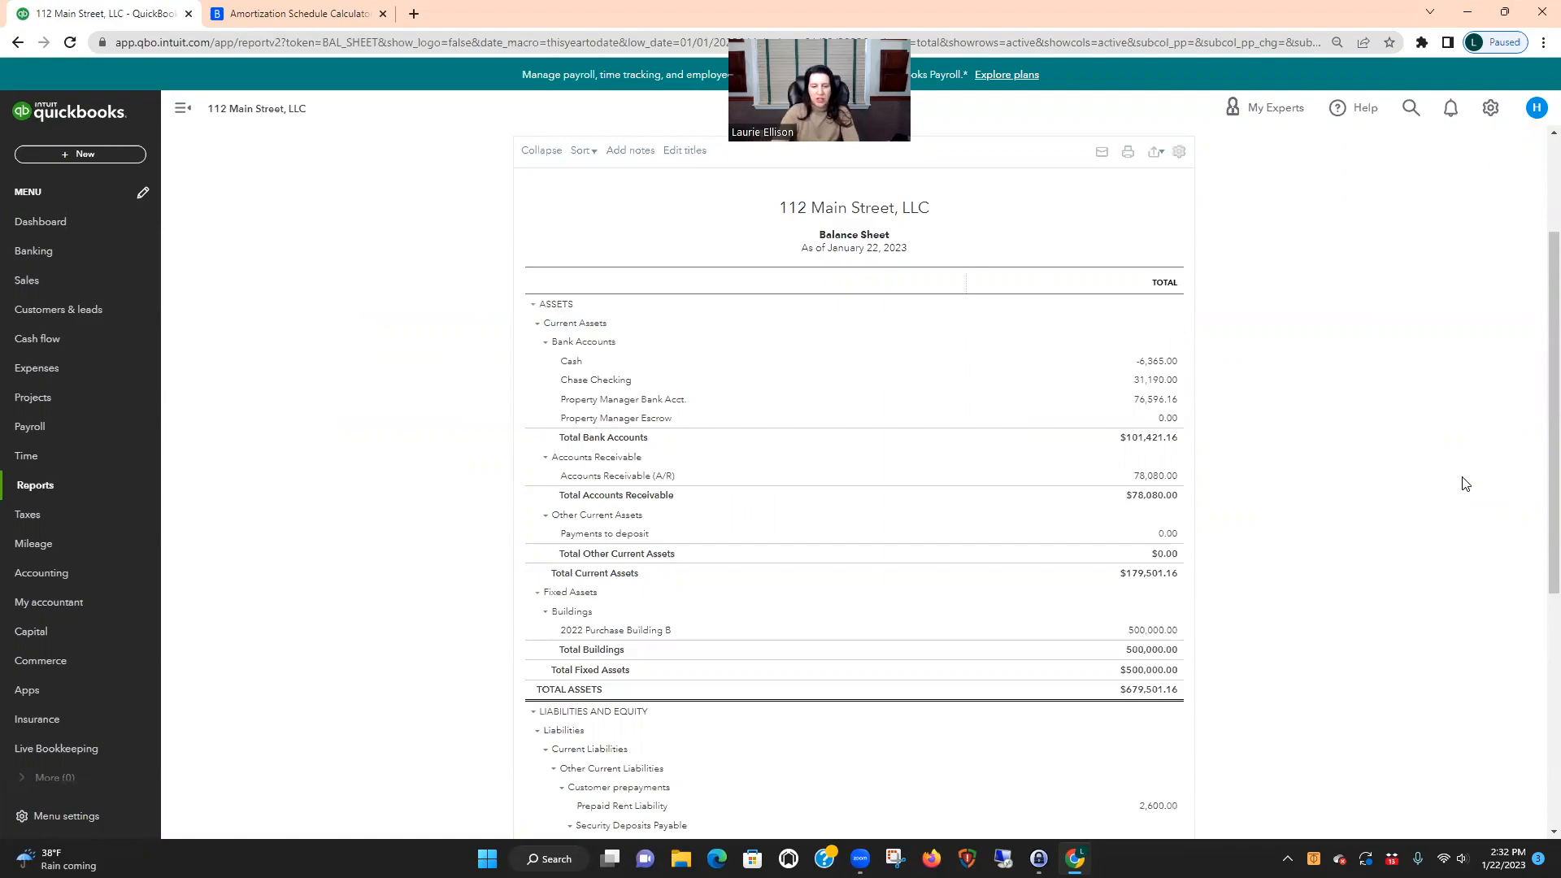
pyautogui.scroll(-2, 1203, 429)
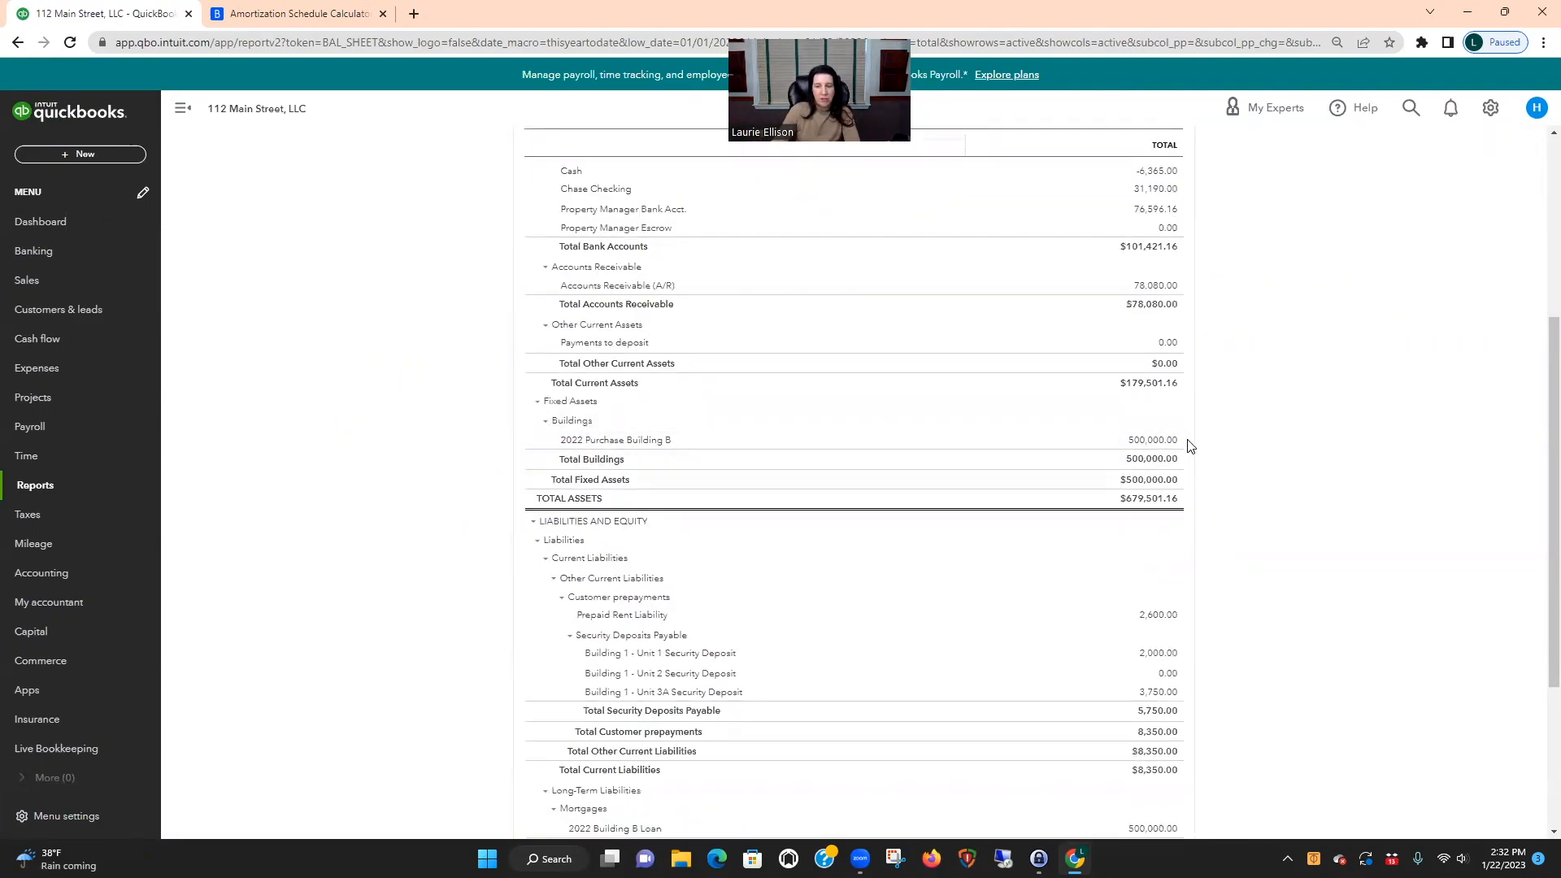
pyautogui.scroll(-3, 1189, 445)
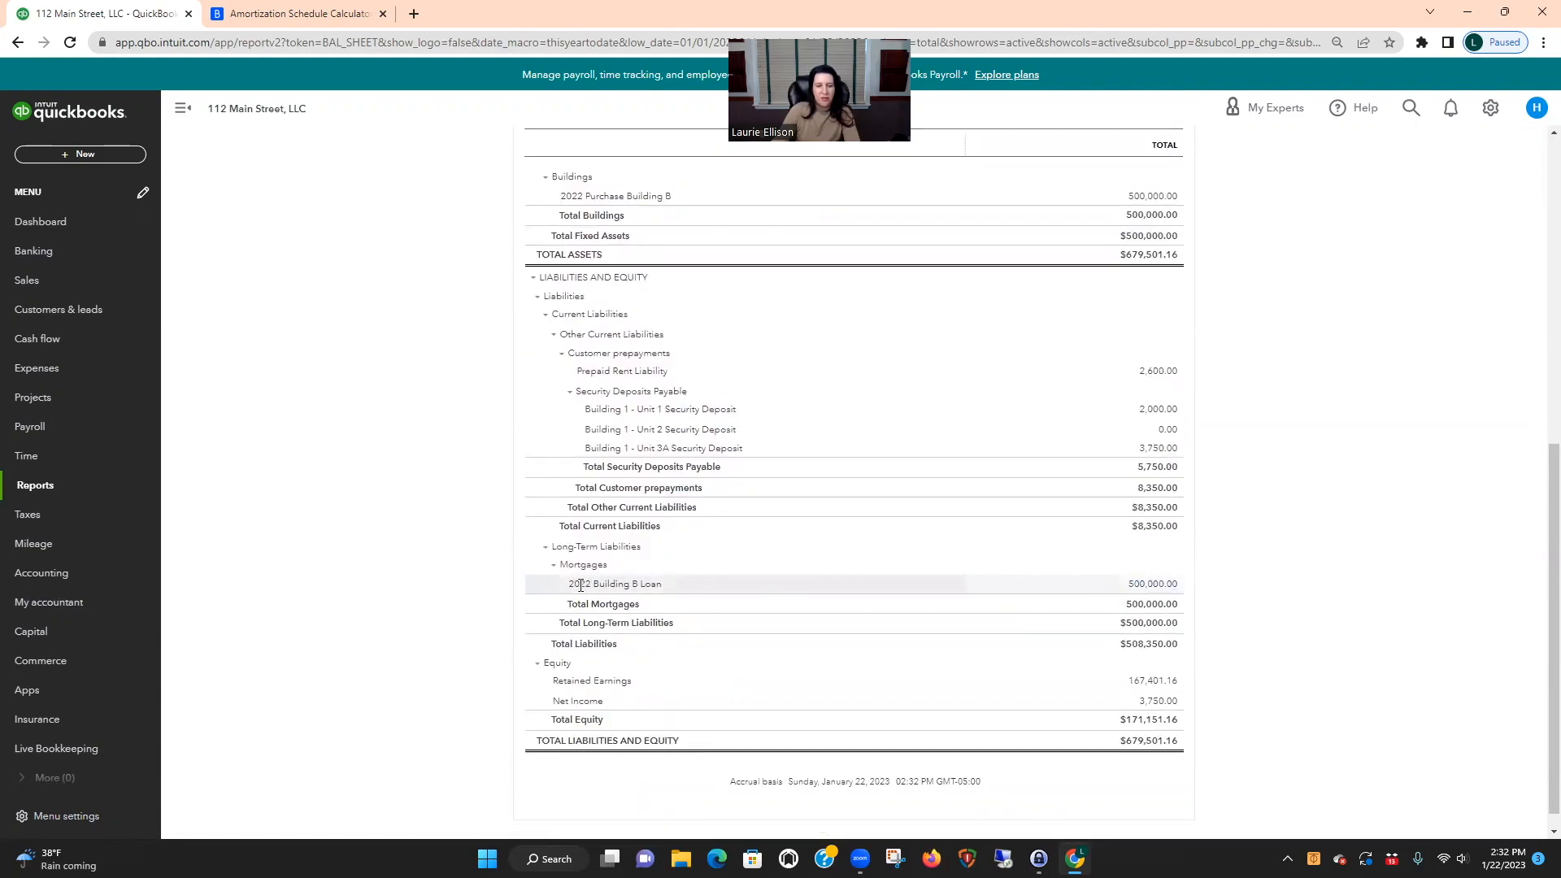
pyautogui.moveTo(570, 584); pyautogui.dragTo(666, 589)
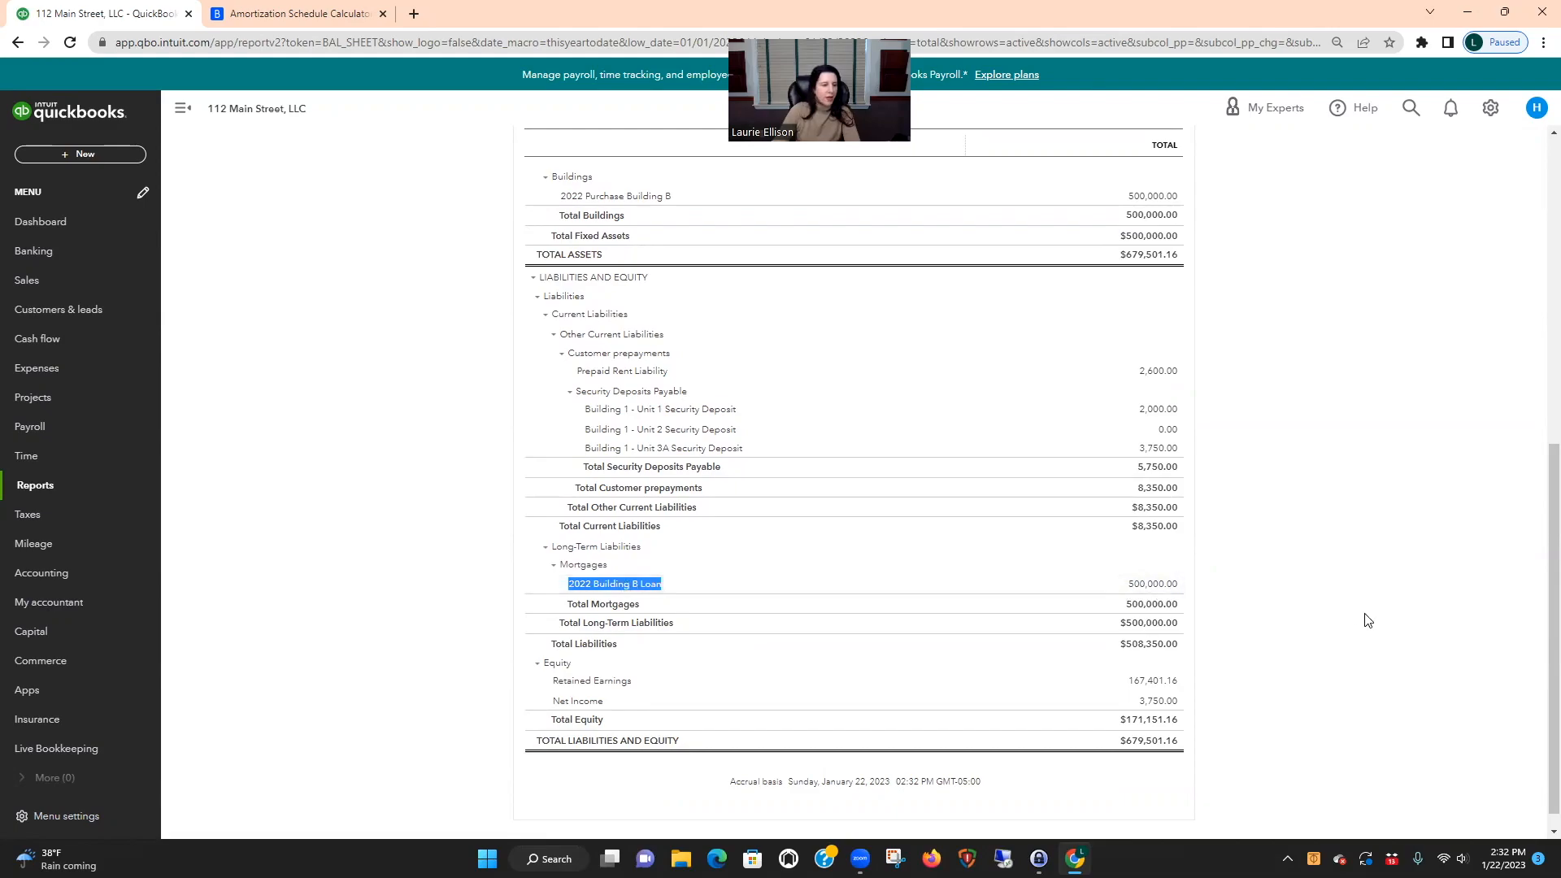
pyautogui.scroll(4, 1368, 621)
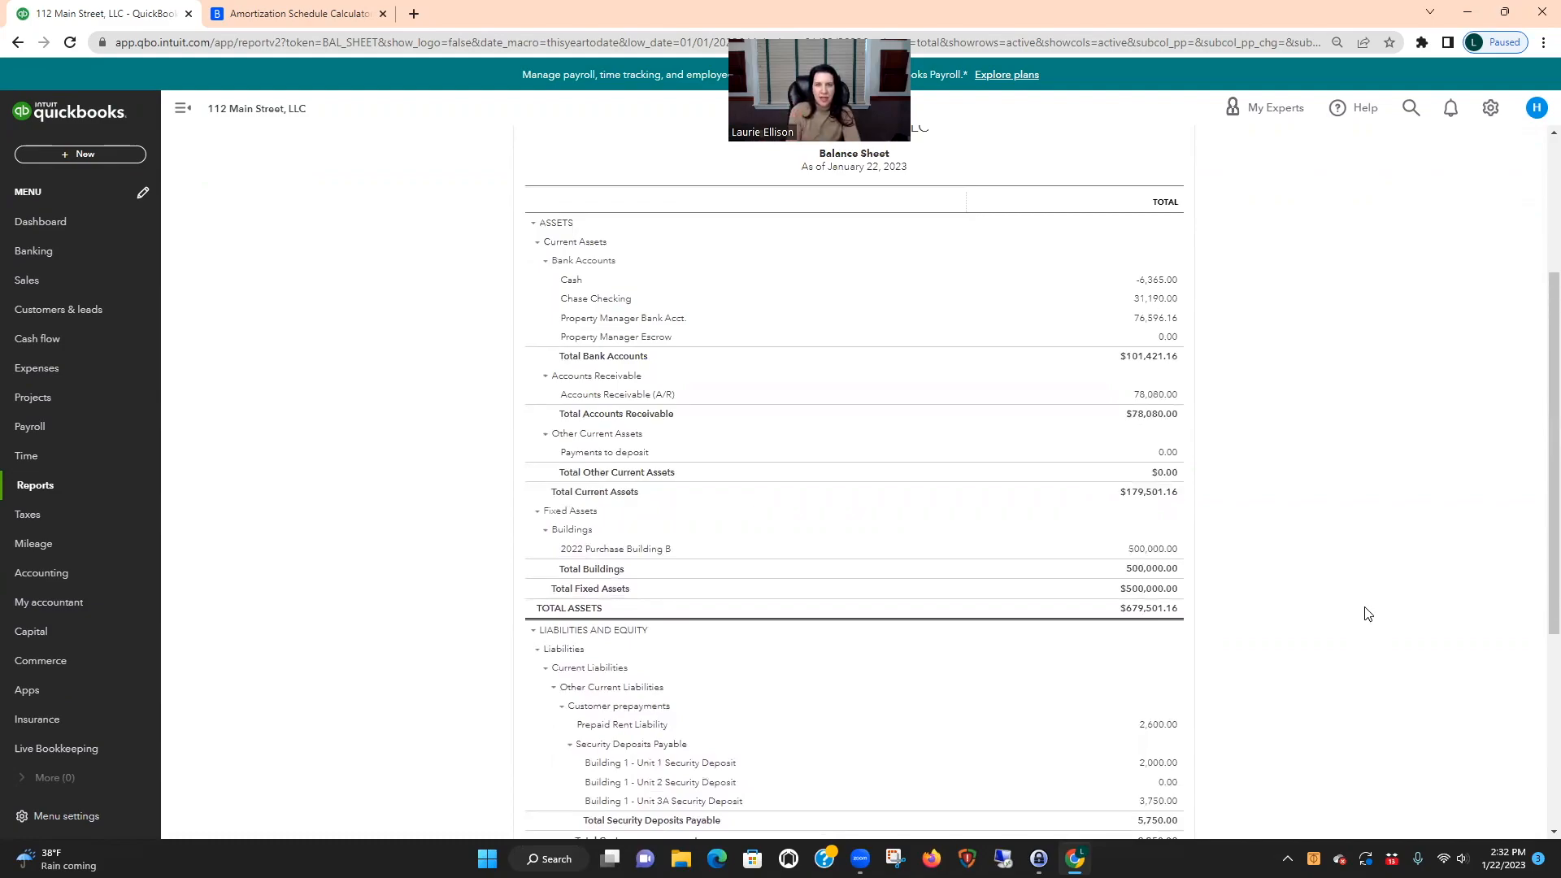
pyautogui.scroll(-4, 1369, 615)
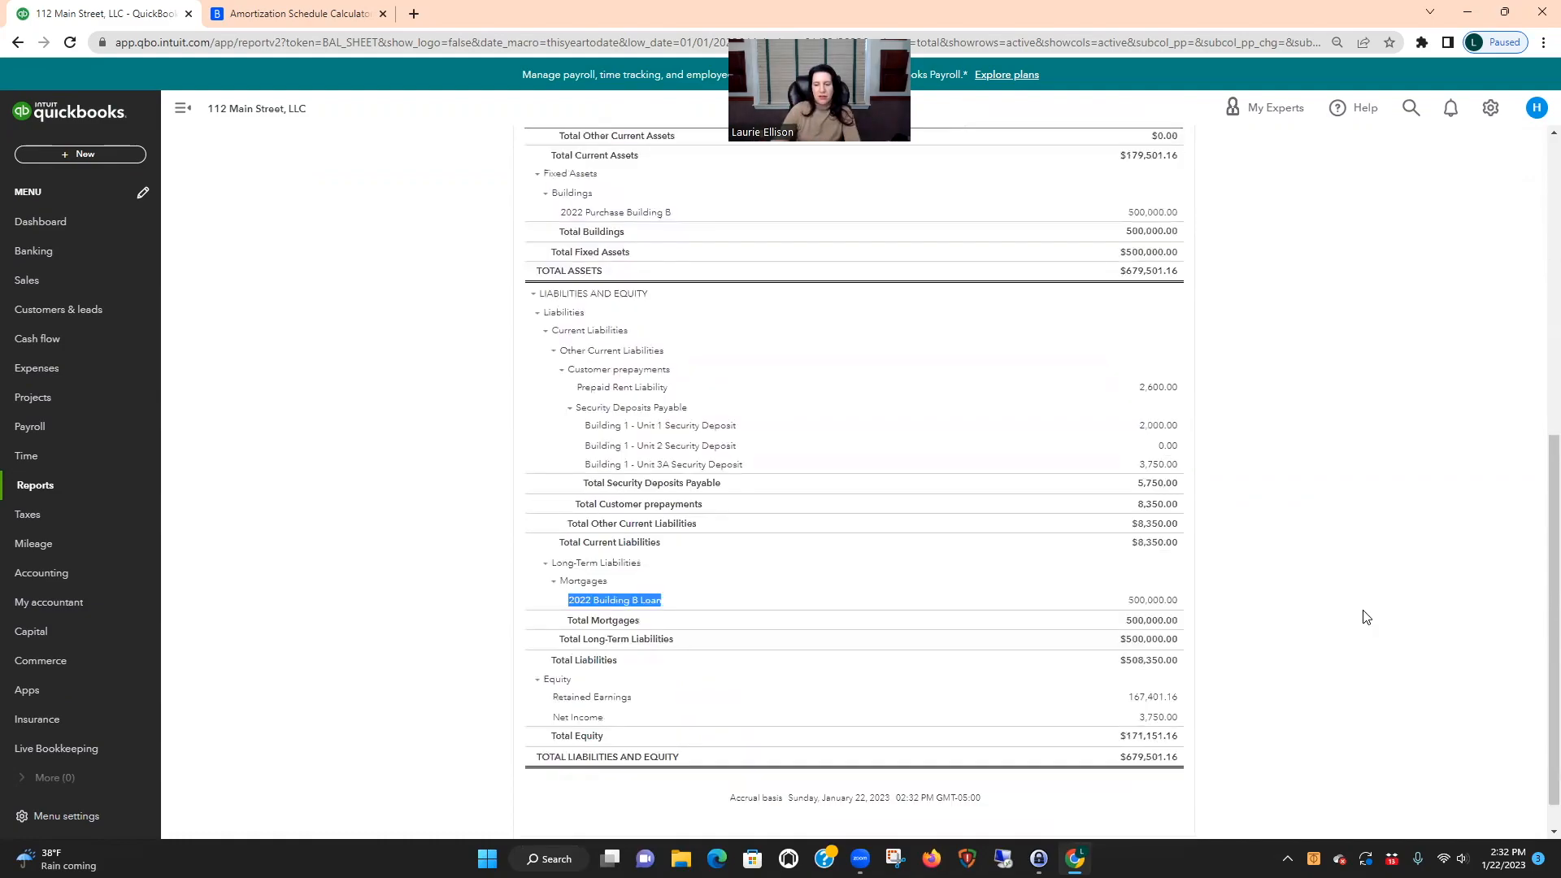
# Open the Chase Checking register from the chart of accounts and start a new expense dated 02/01/2022
pyautogui.click(83, 579)
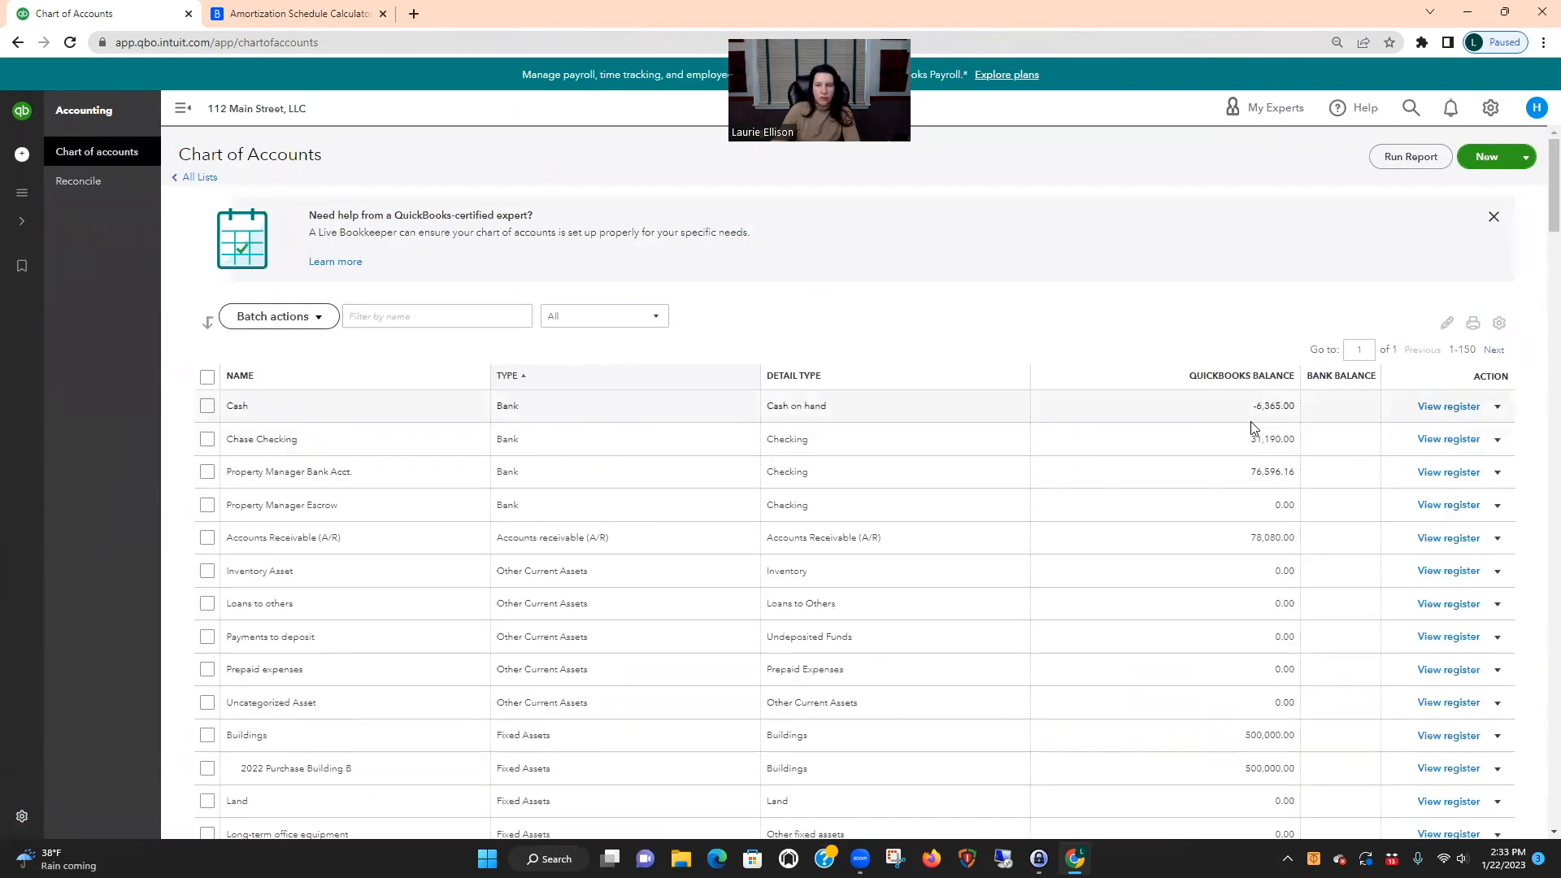
pyautogui.click(1418, 440)
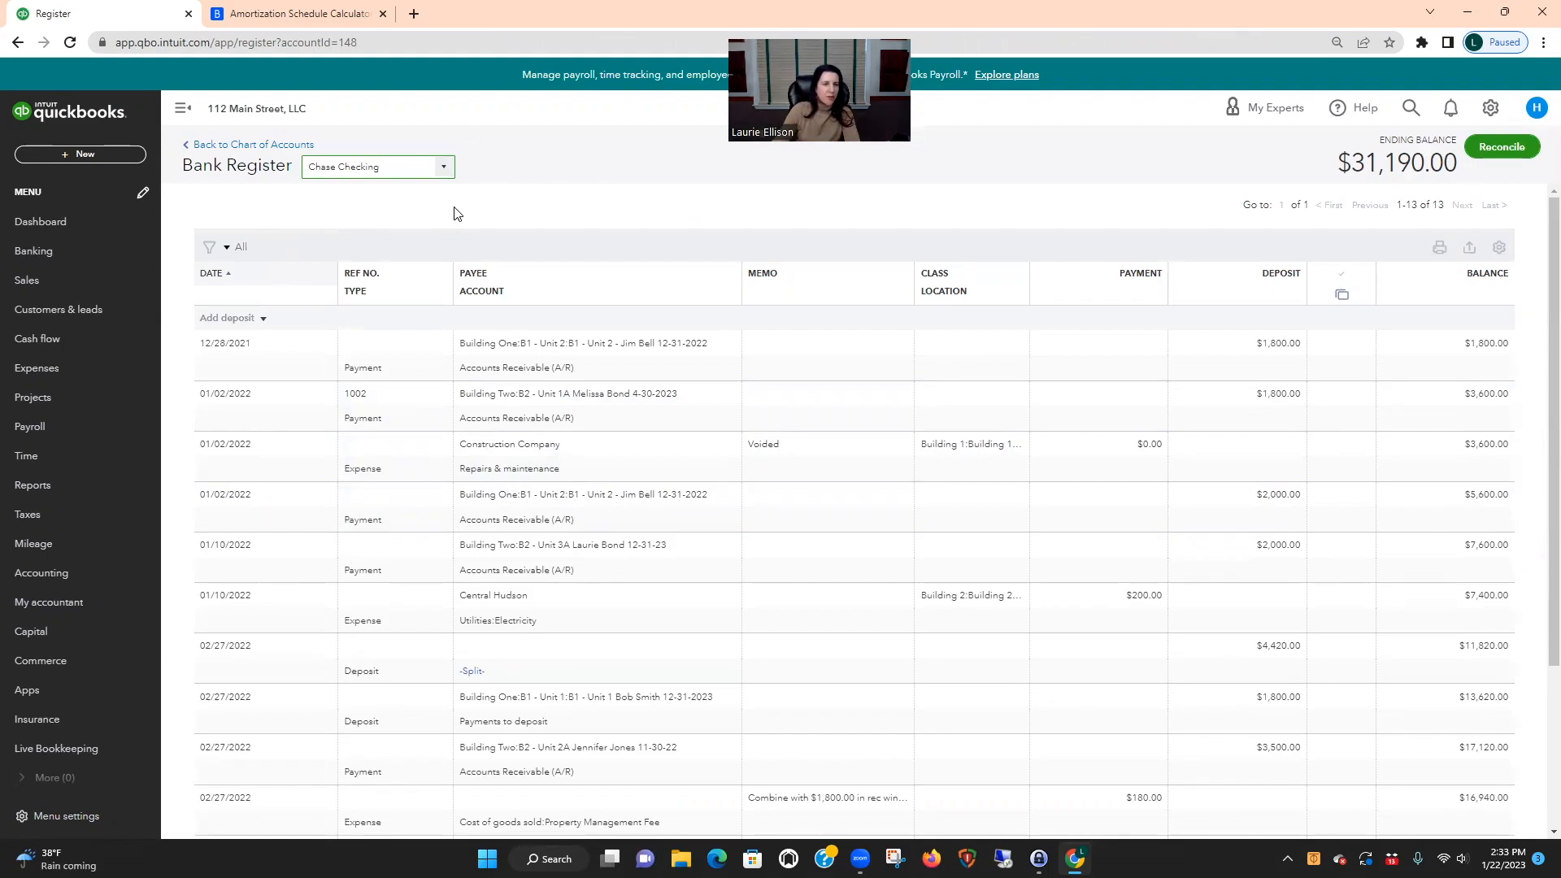
pyautogui.click(264, 317)
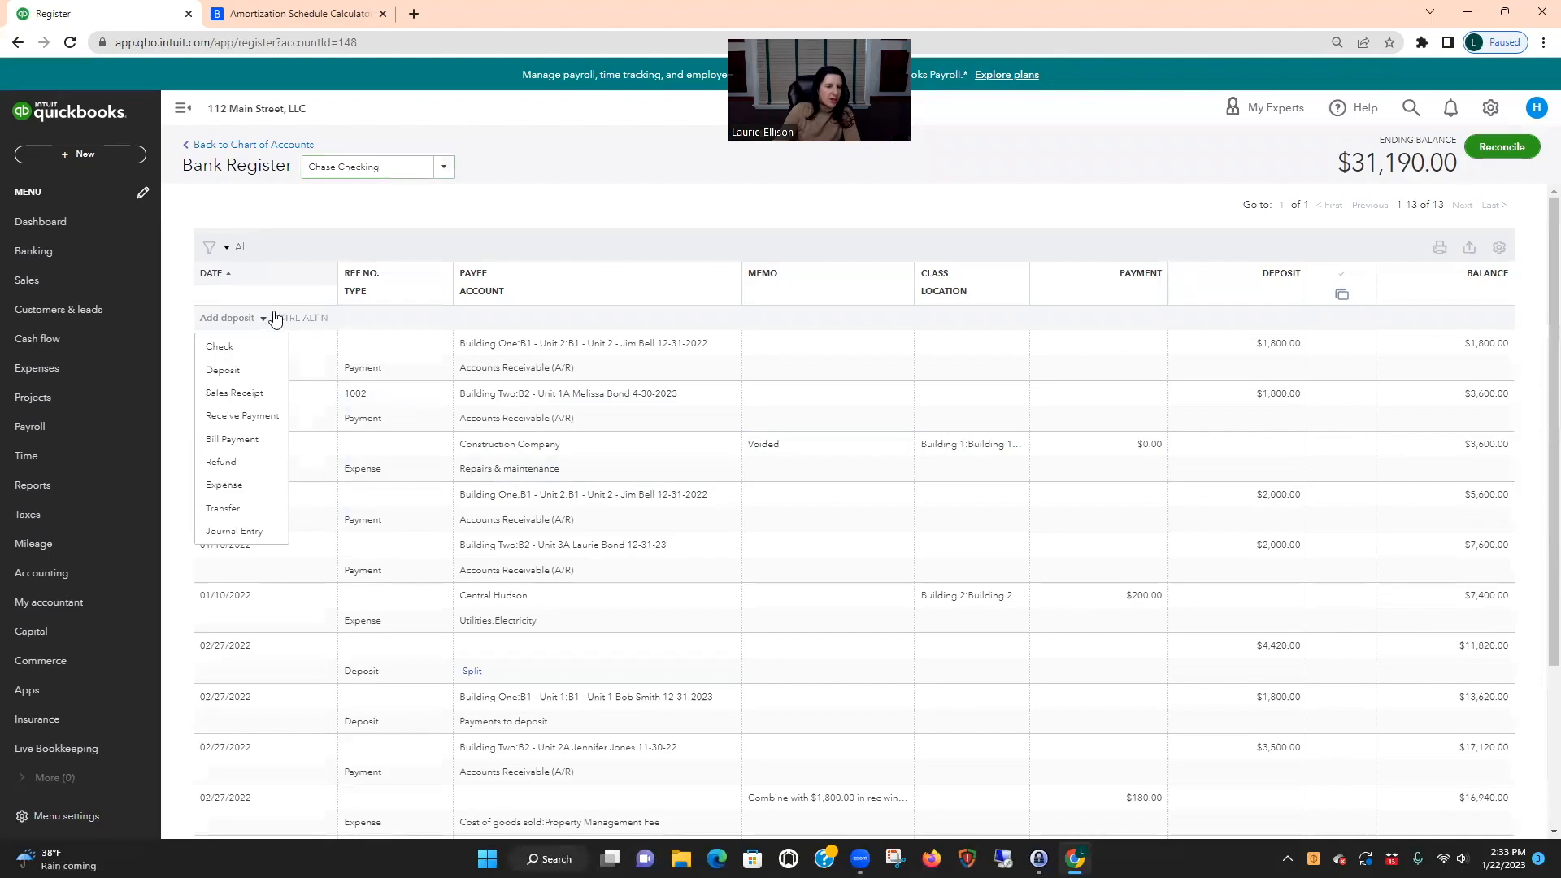
pyautogui.click(224, 484)
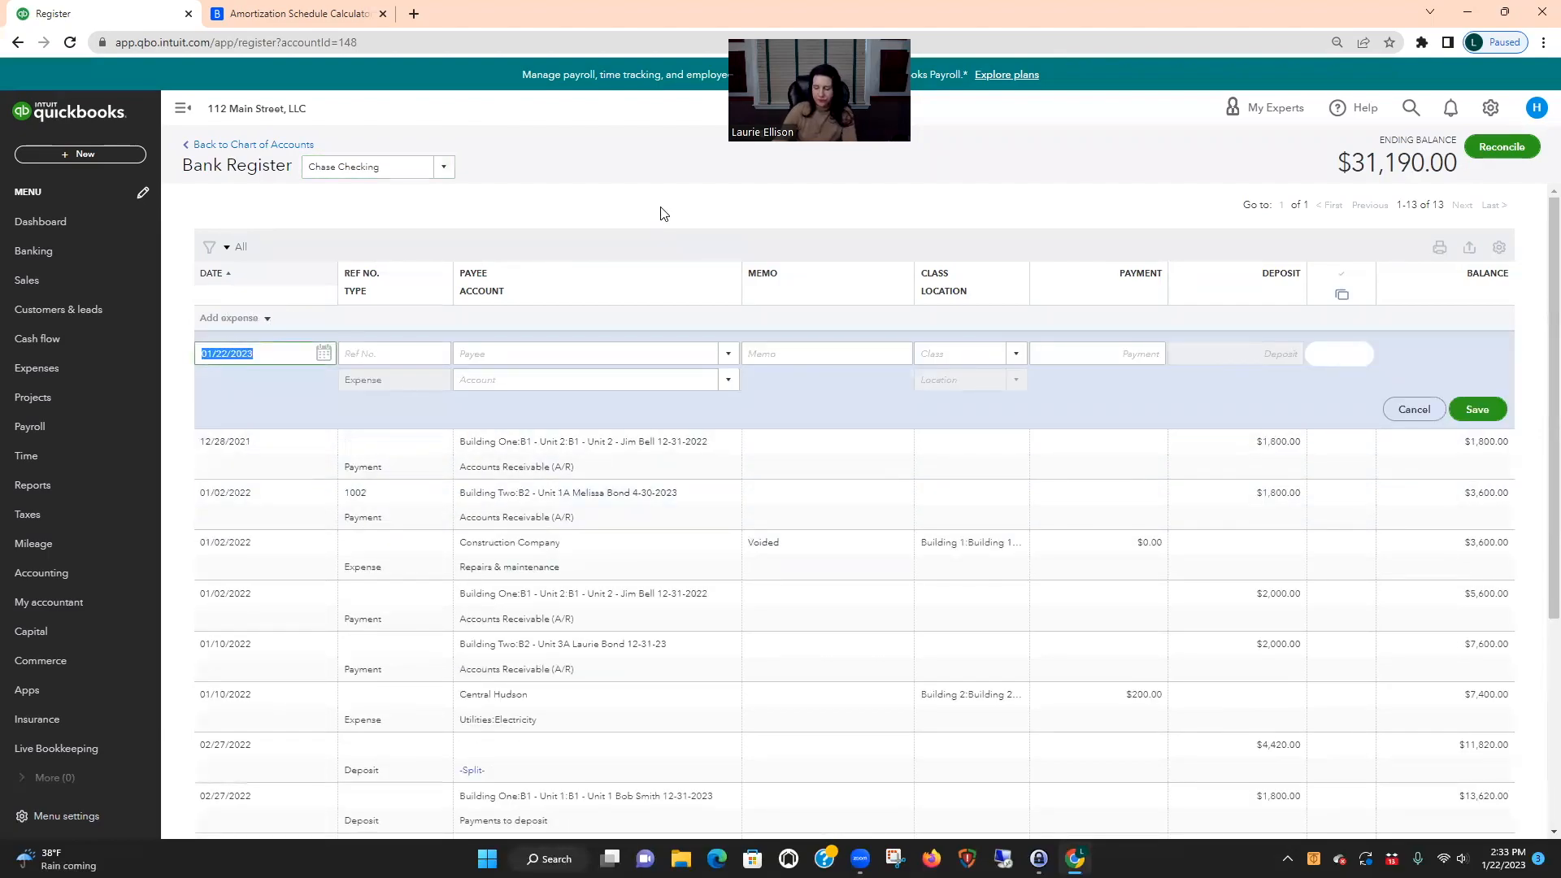
pyautogui.write('1/1/22')
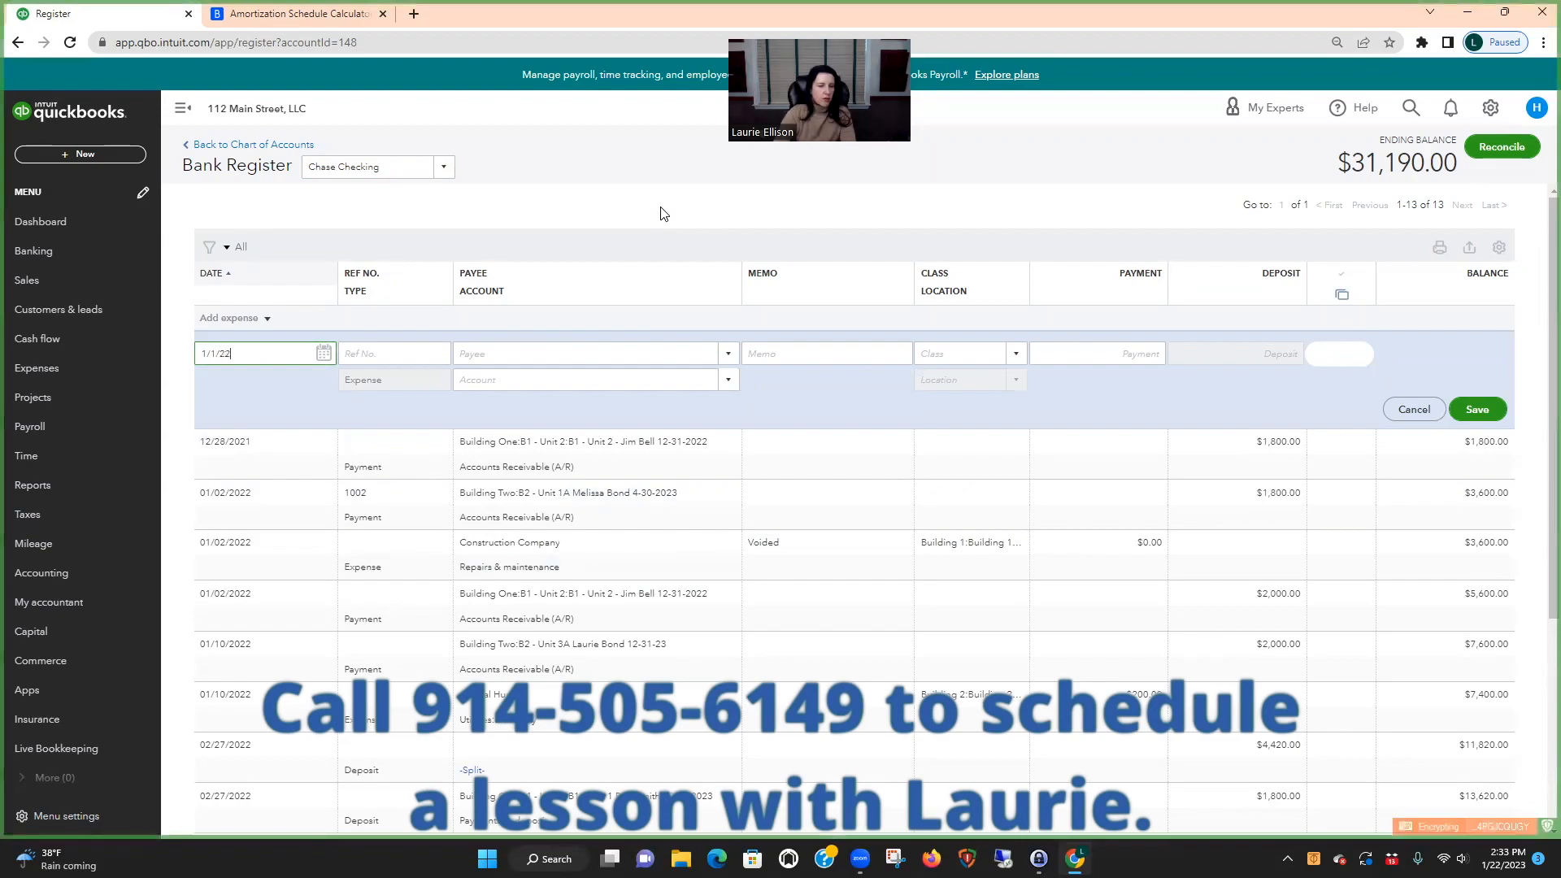
pyautogui.press('BackSpace')
pyautogui.press('BackSpace')
pyautogui.write('2/1/')
pyautogui.press('Tab')
pyautogui.press('Tab')
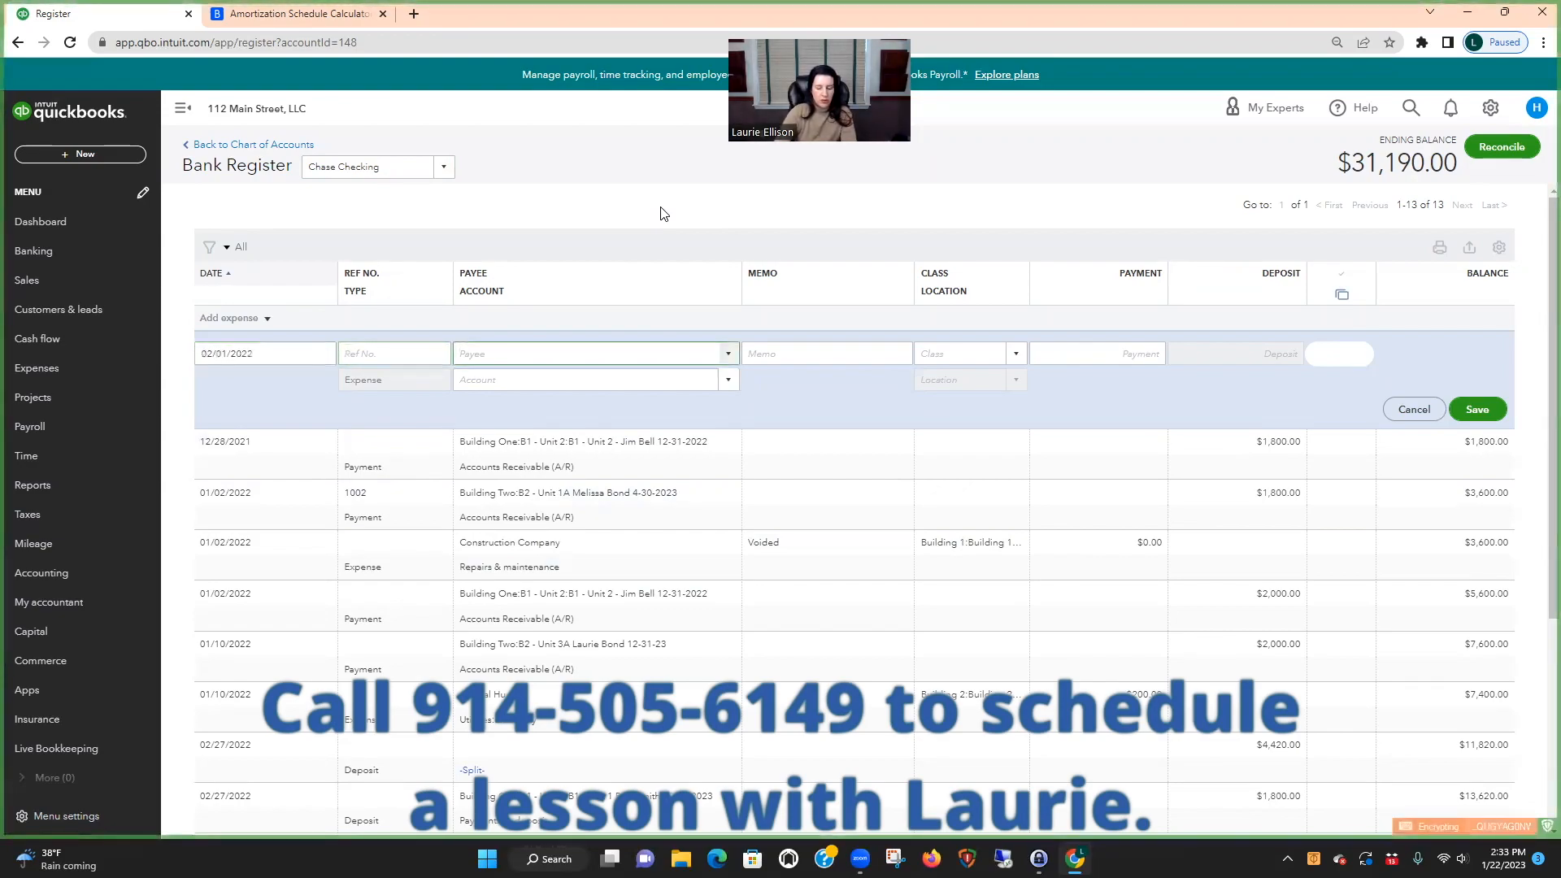
# Create the vendor "Mortgage - Building B" as the payee of the new expense
pyautogui.write('Mortgage')
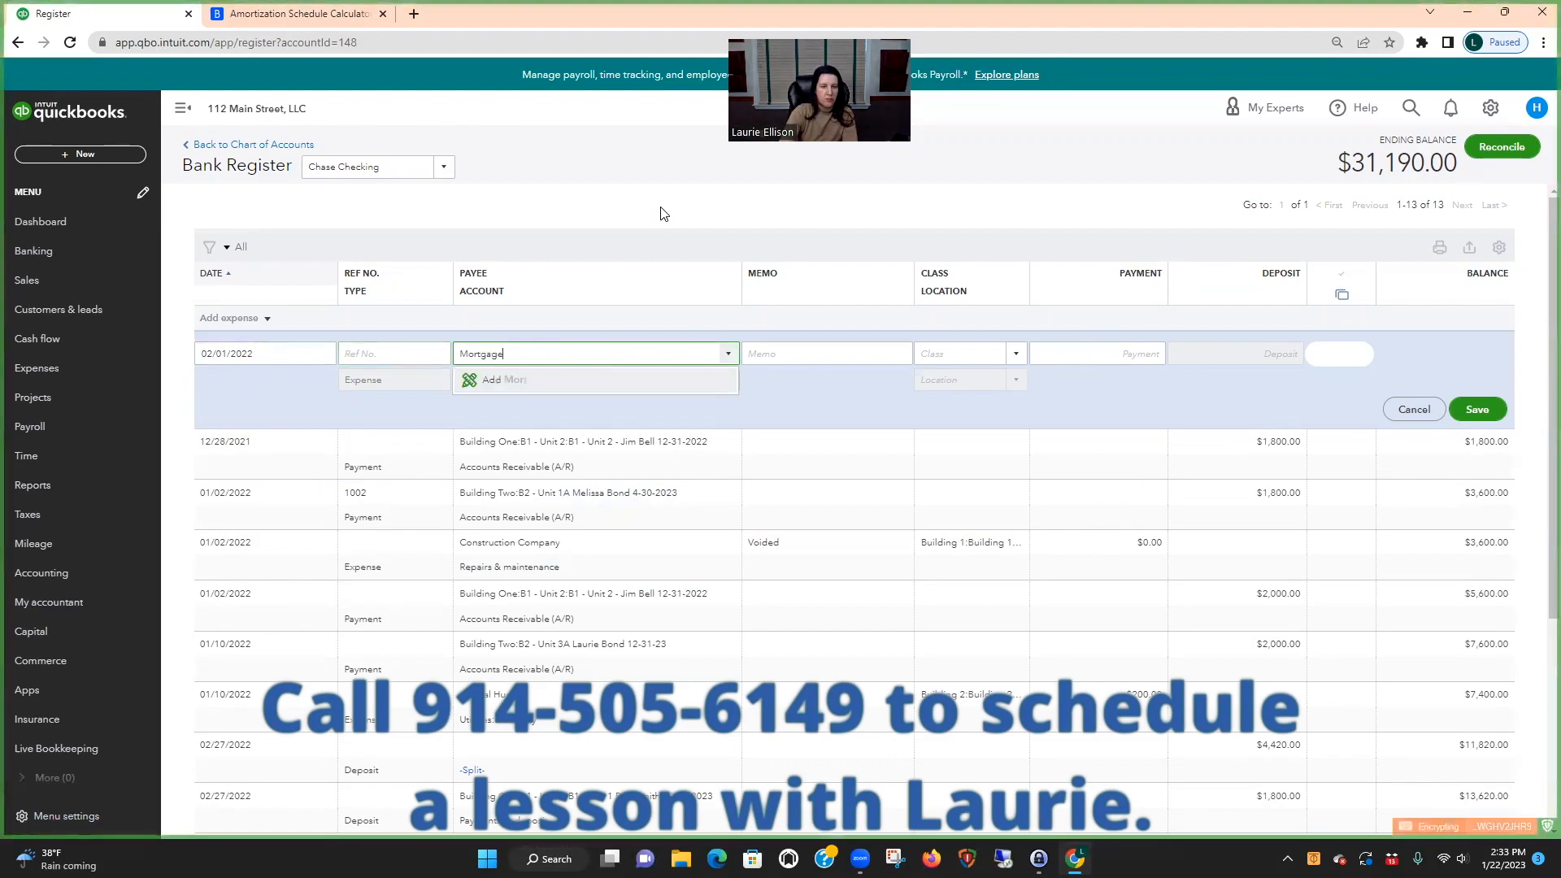
pyautogui.write(' - Building B')
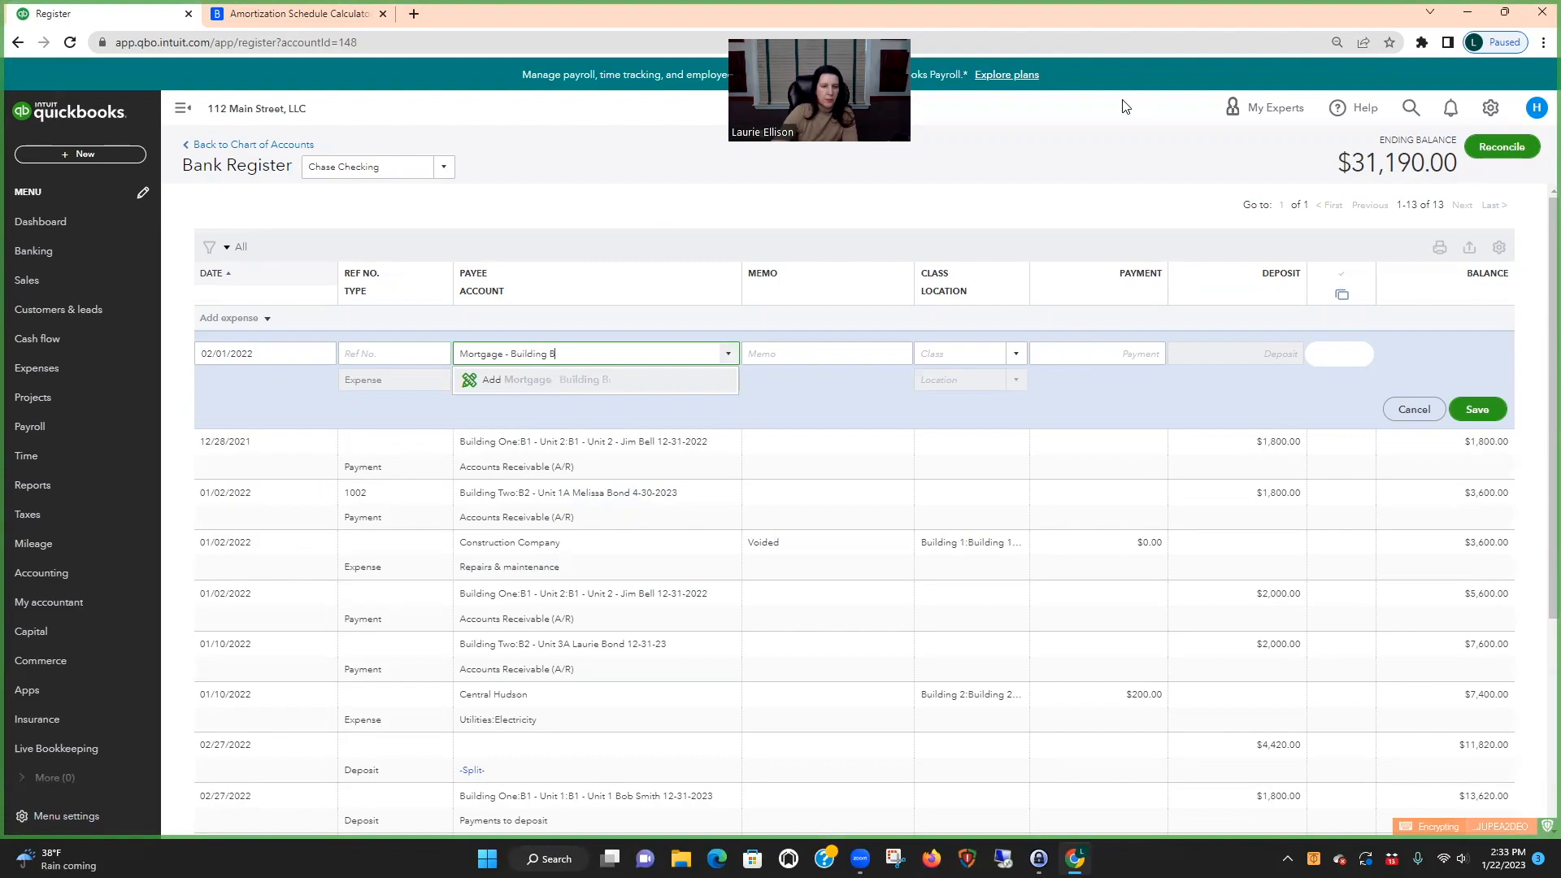
pyautogui.click(488, 383)
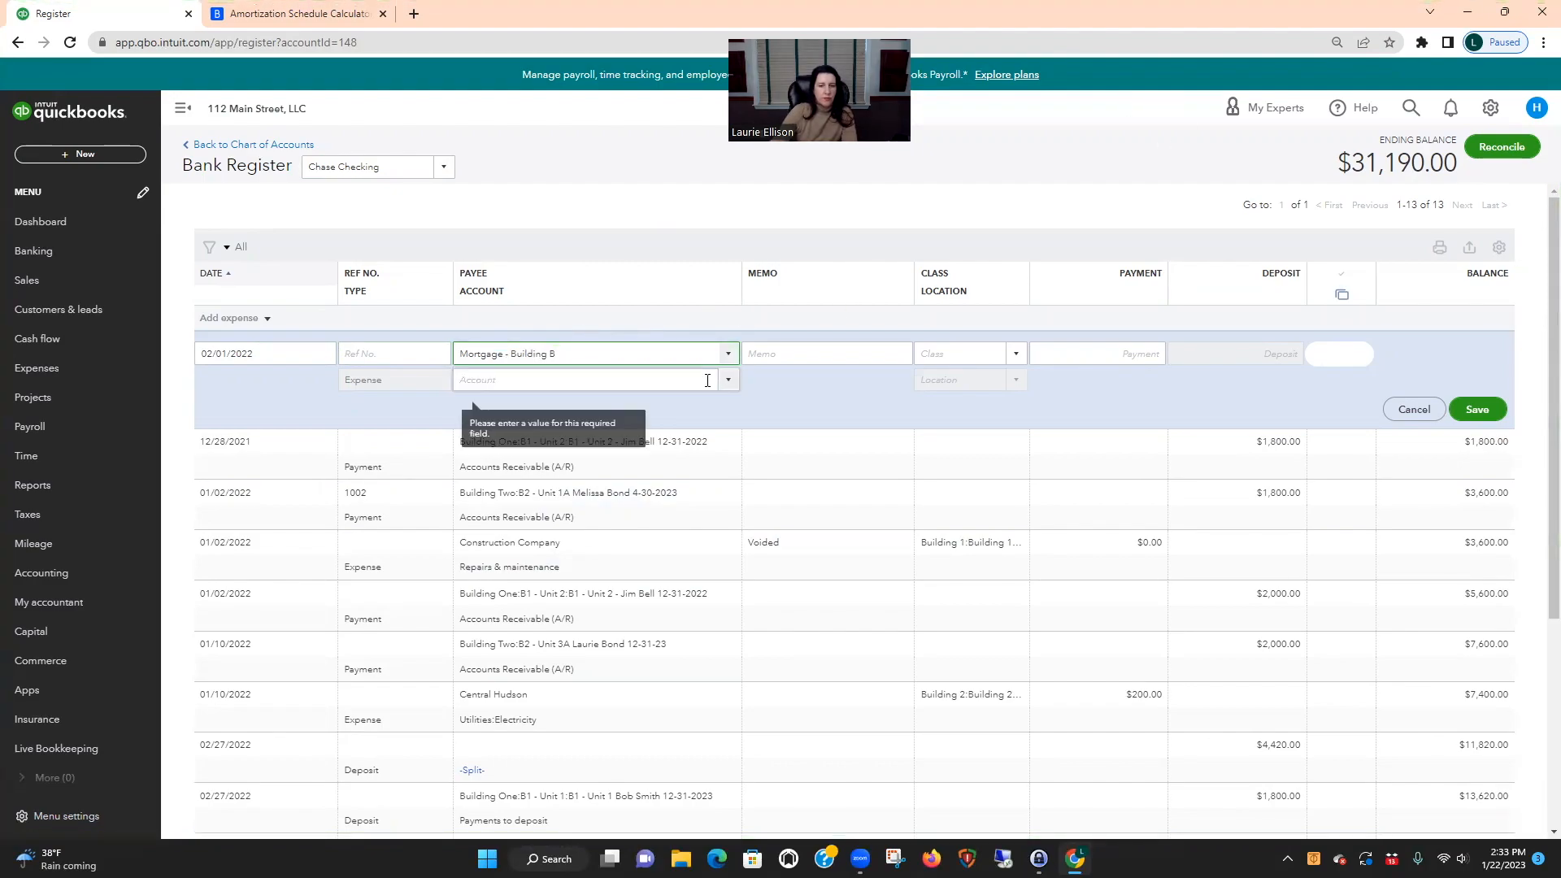
pyautogui.click(666, 530)
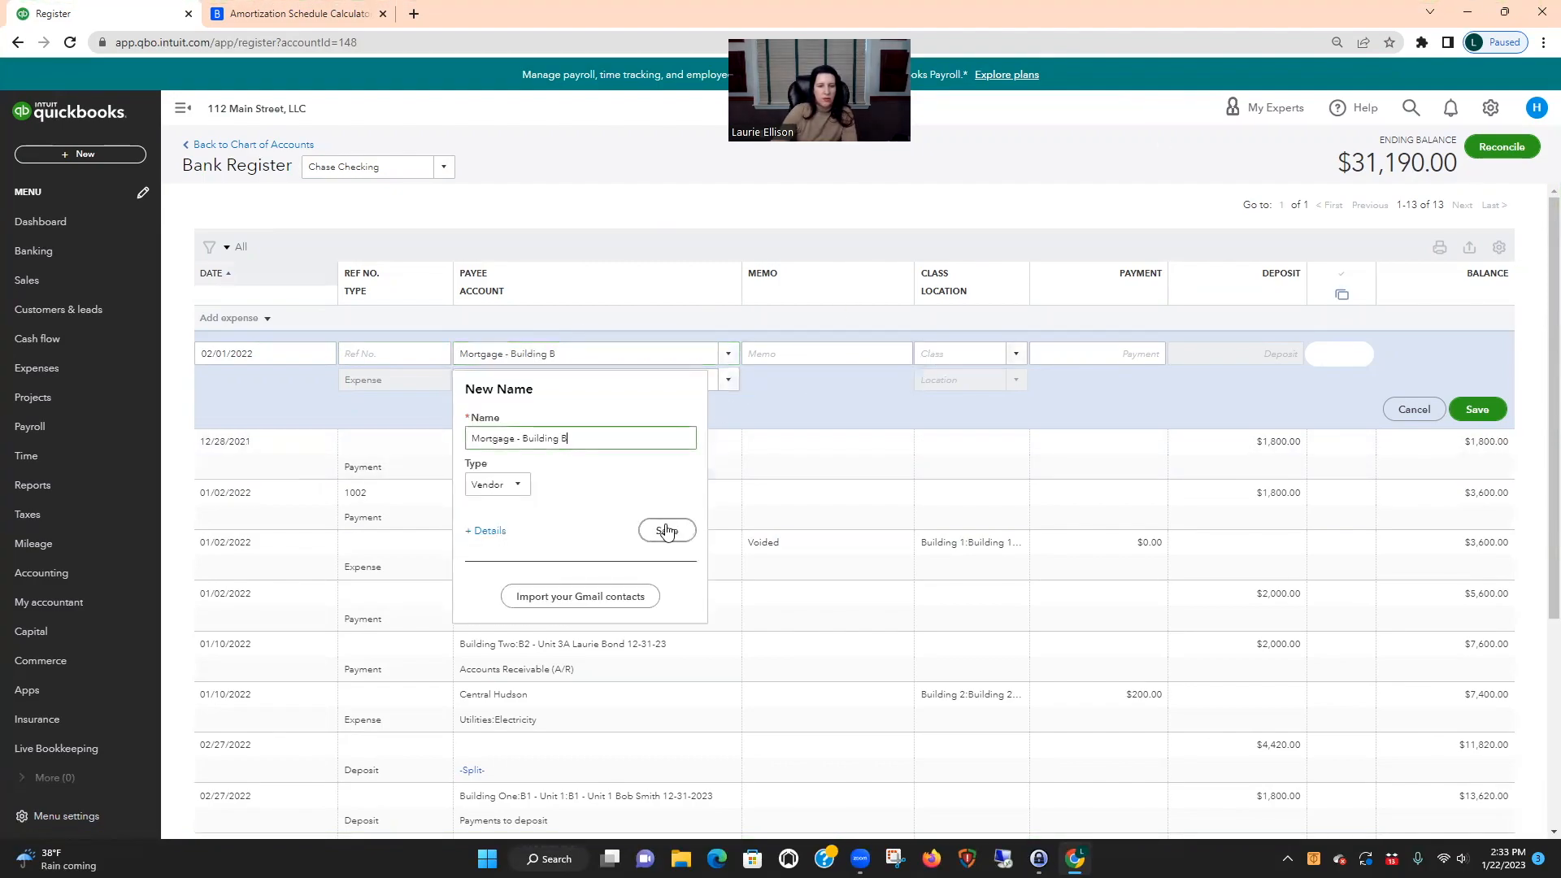
# Enter a payment of 2,767.21 to the account Mortgages:2022 Building B Loan and save the expense
pyautogui.click(1088, 352)
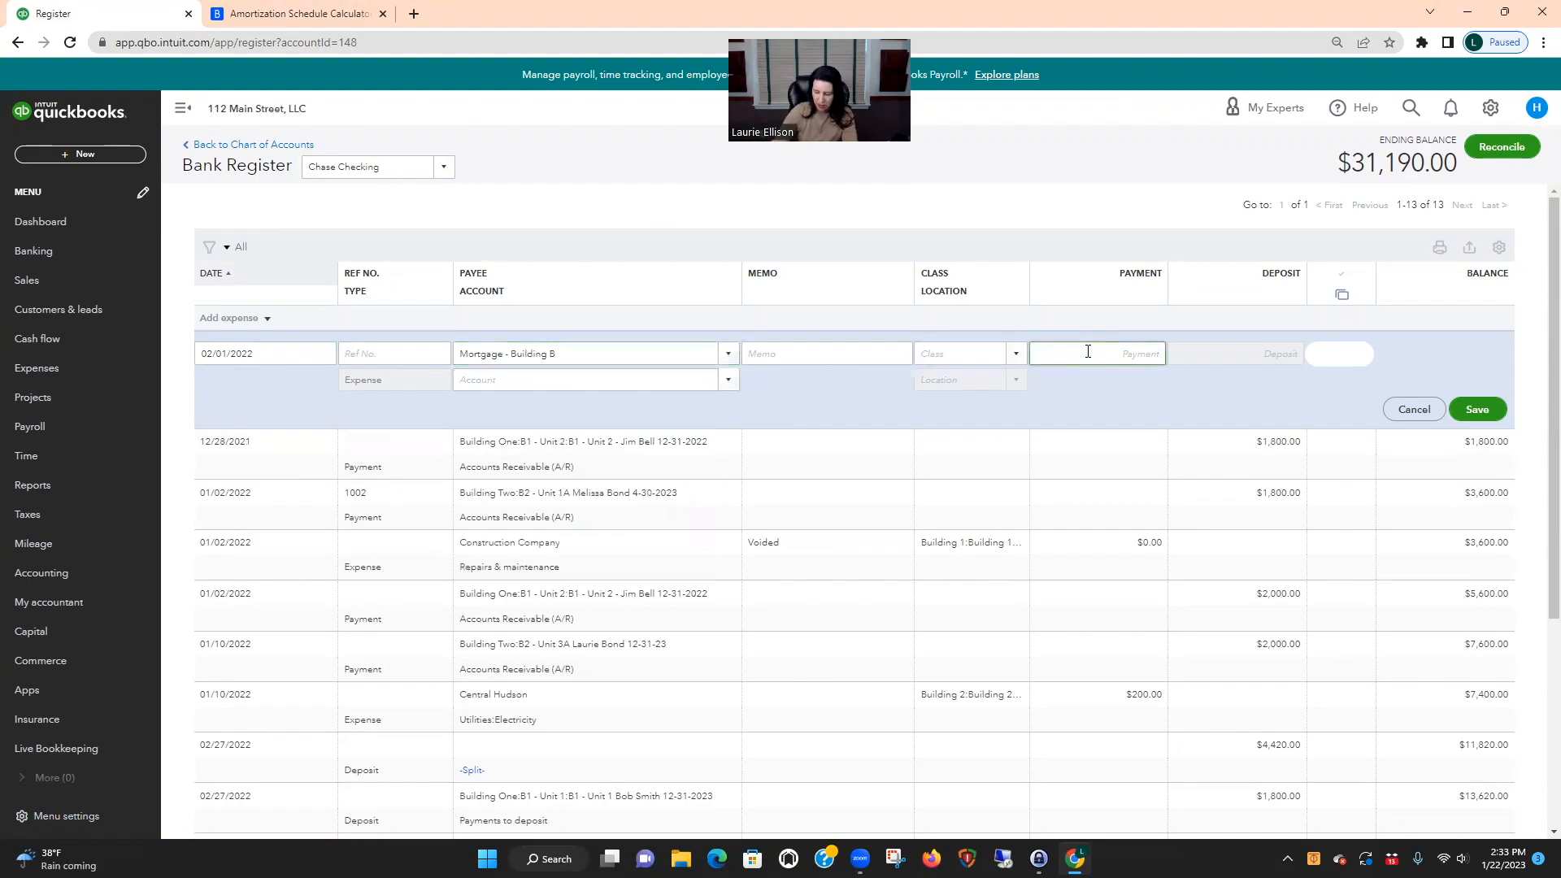
pyautogui.write('2767.21')
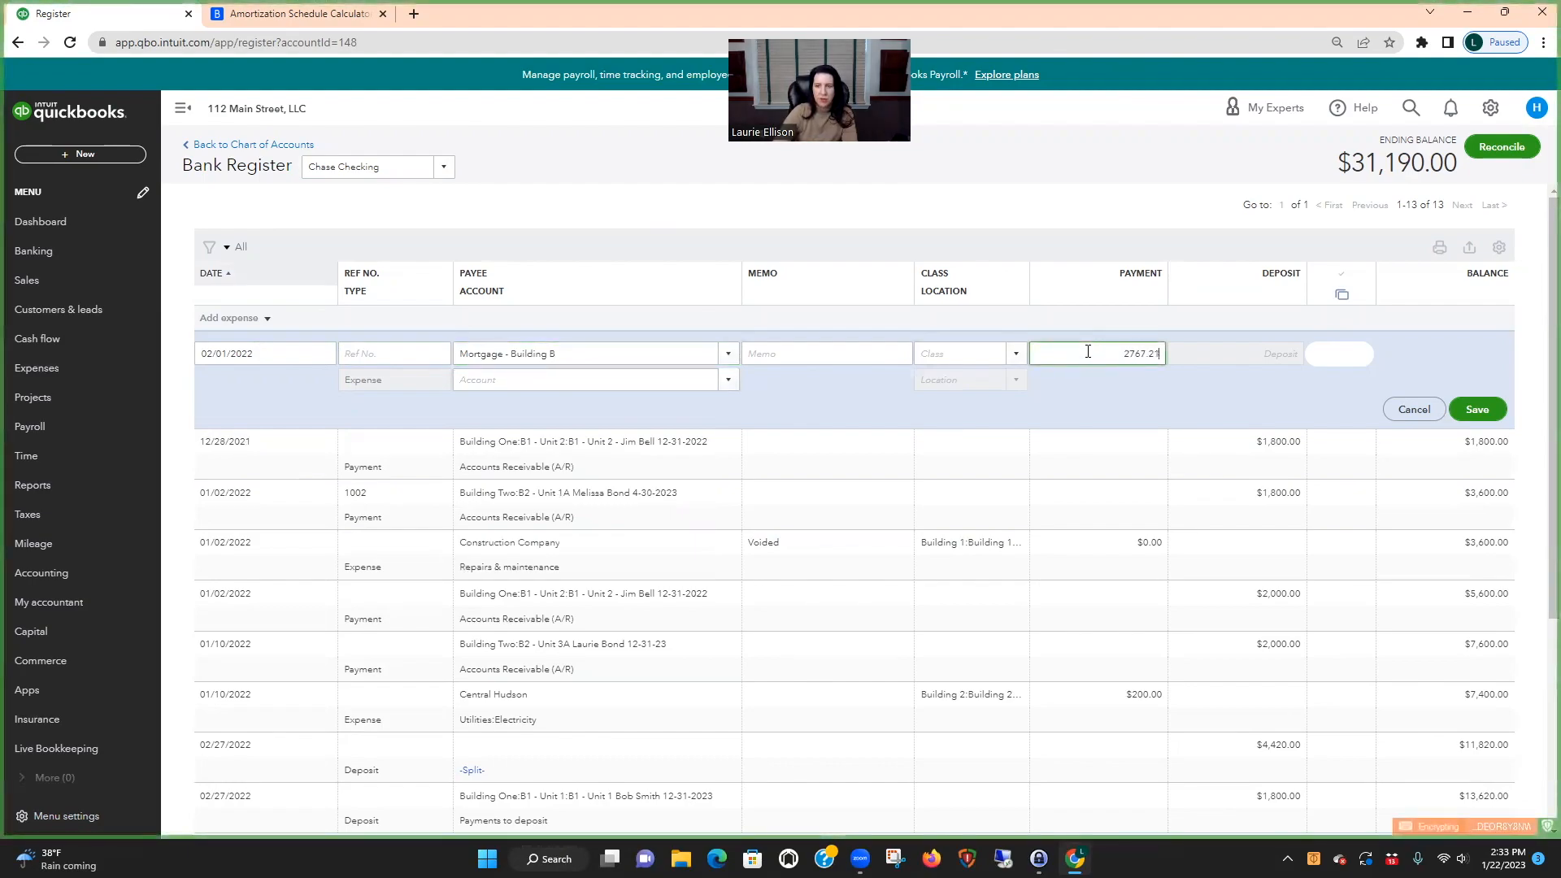
pyautogui.click(576, 378)
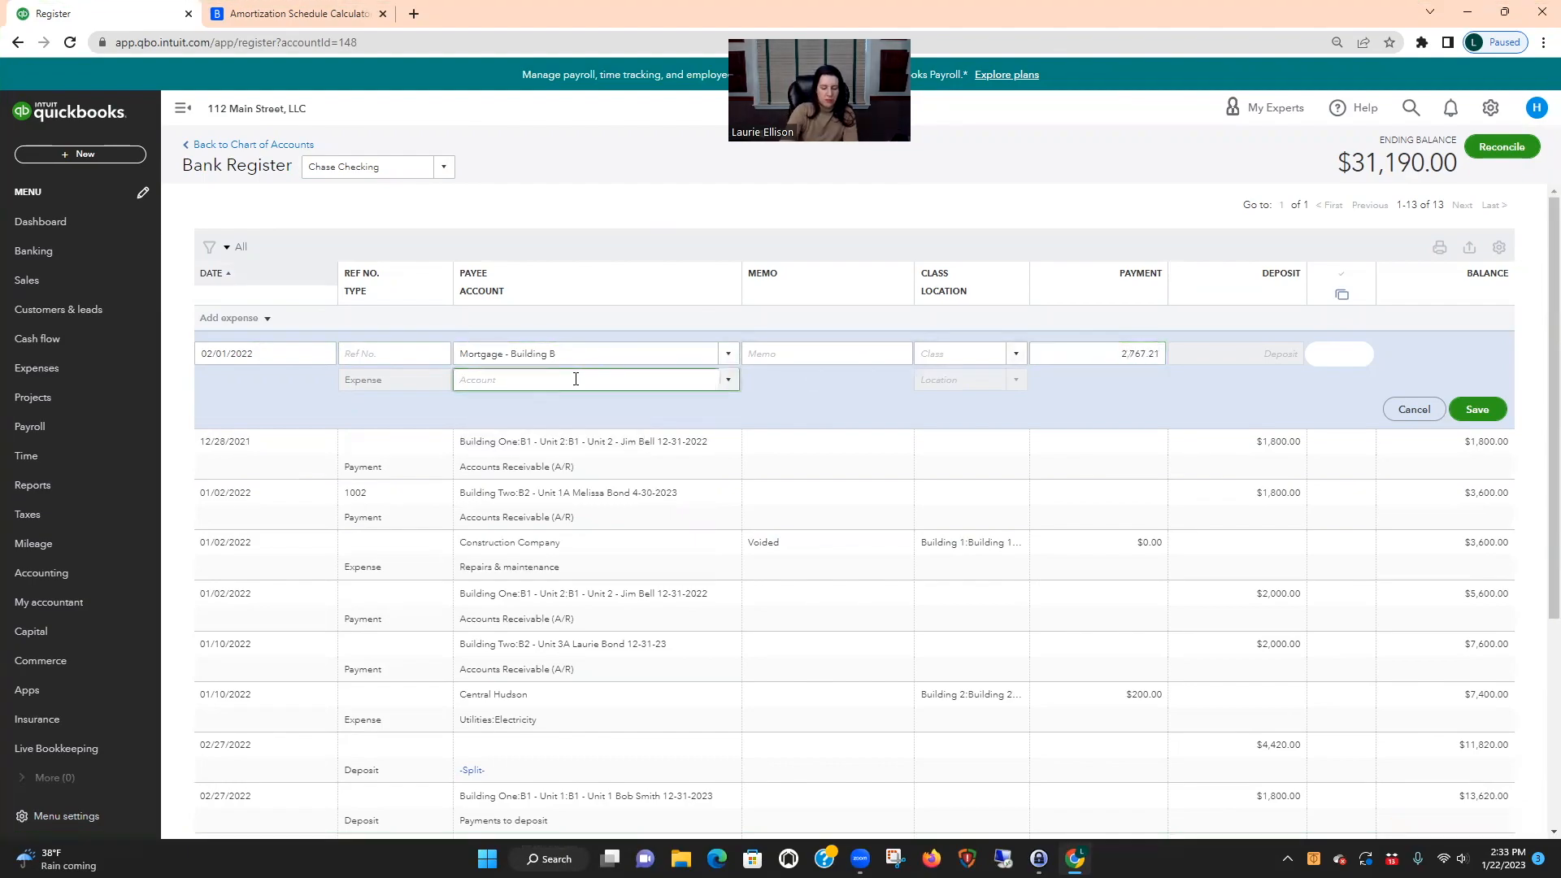
pyautogui.write('mort')
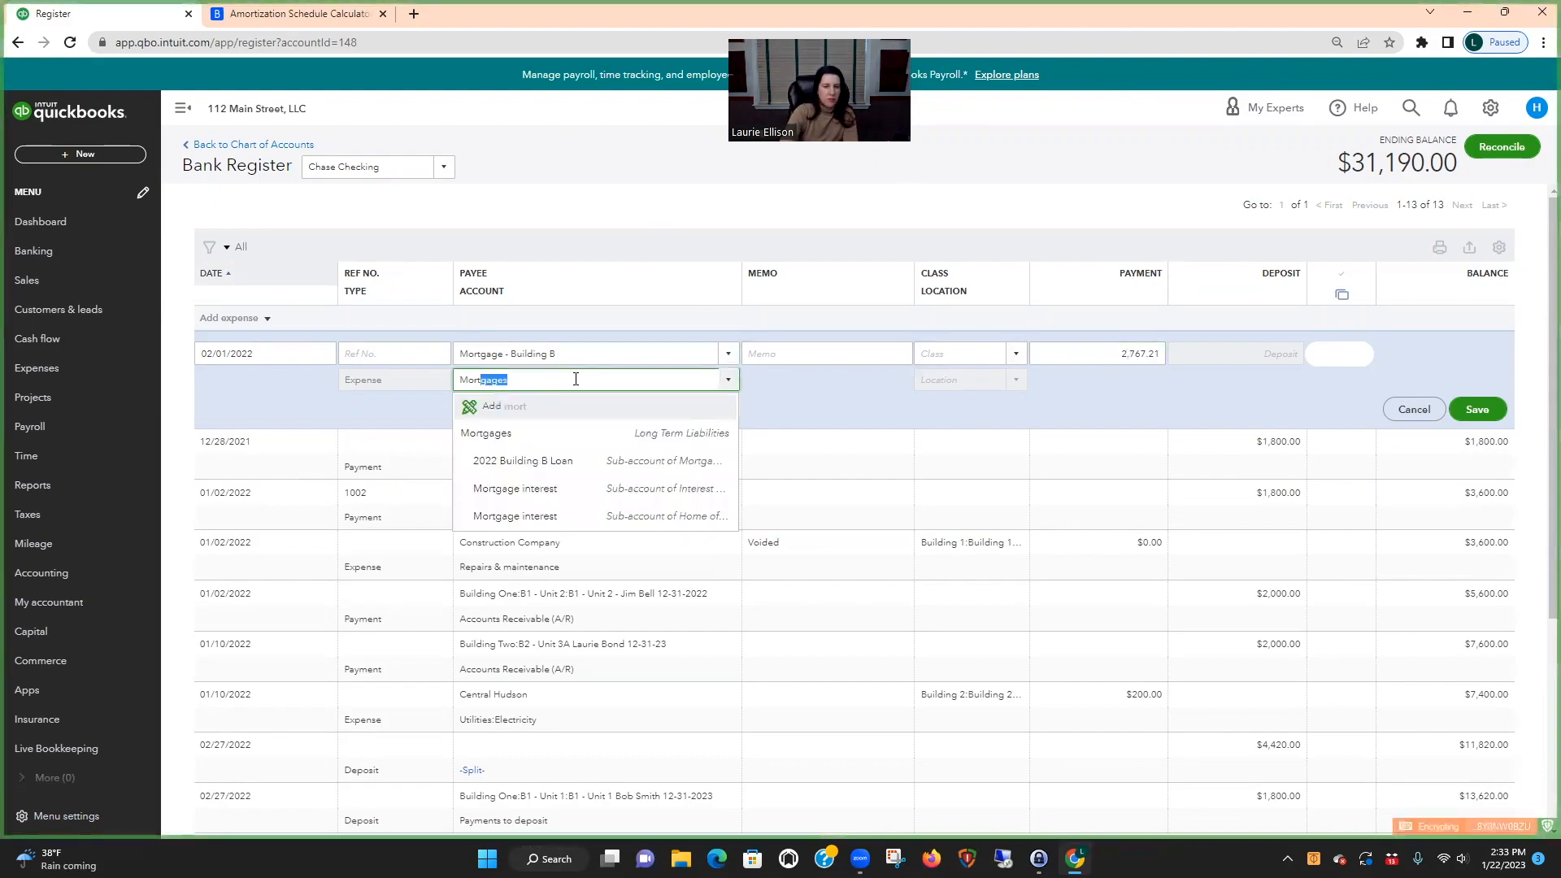
pyautogui.click(558, 461)
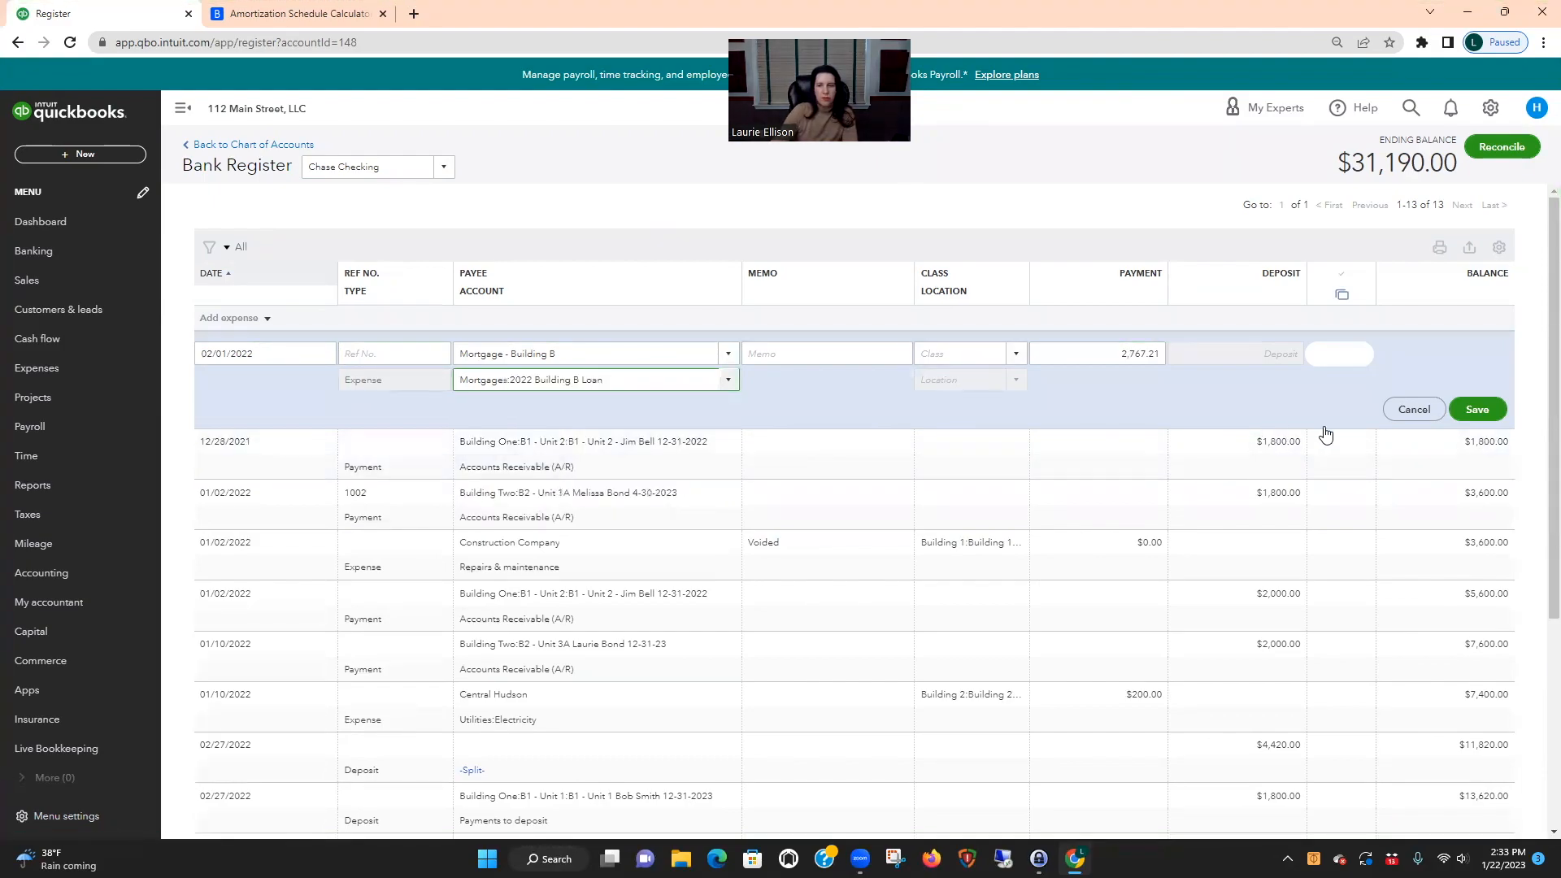
pyautogui.click(1477, 409)
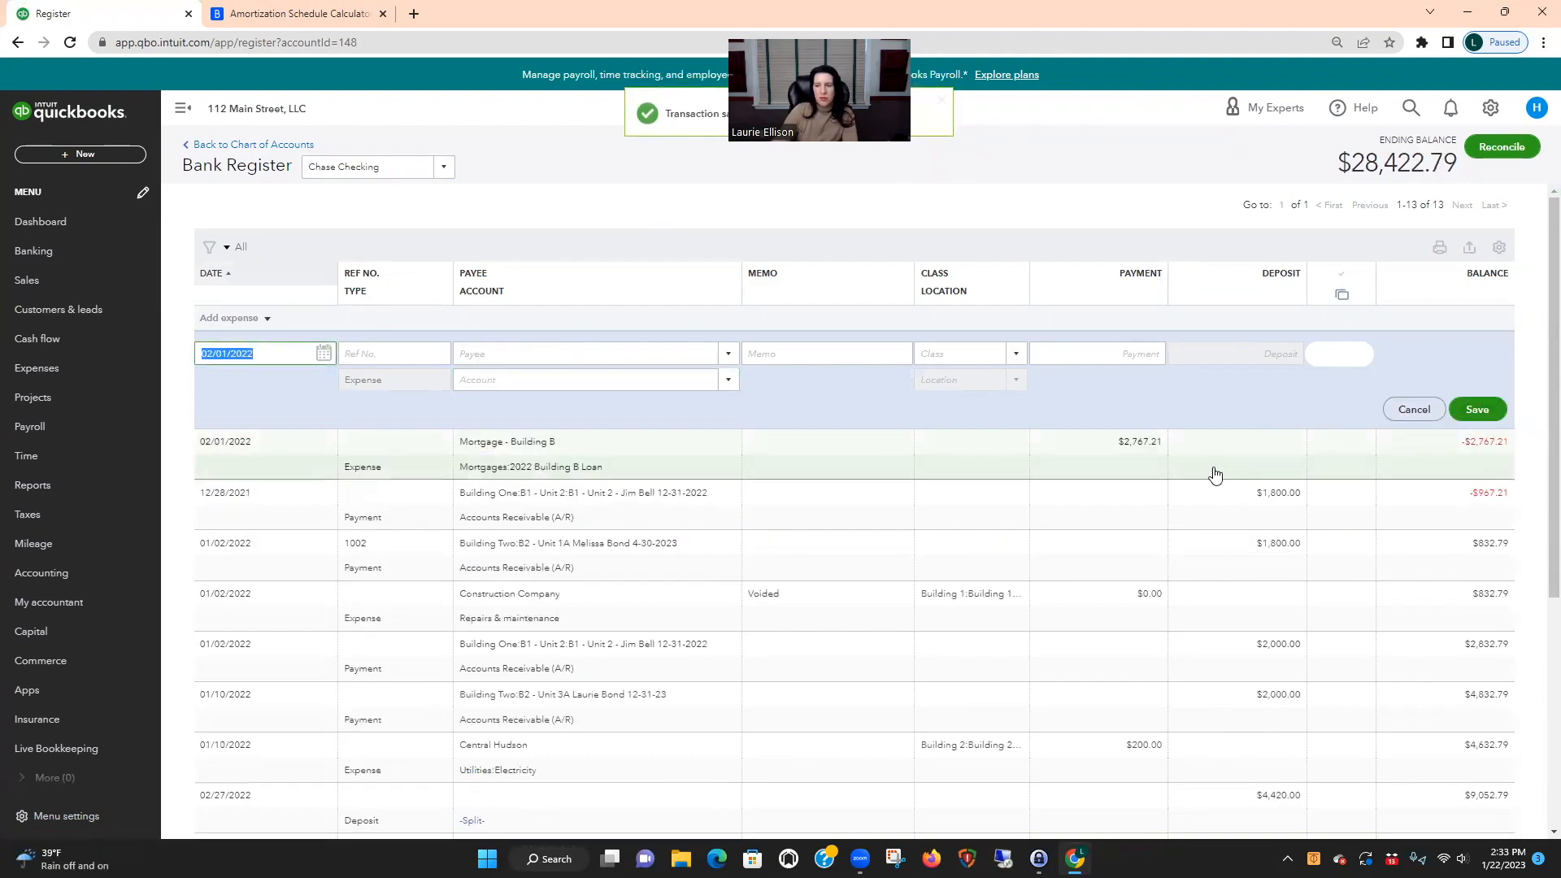
# Make the 02/01/2022 Mortgage - Building B expense a scheduled monthly recurring template, created 3 days in advance, starting 02/01/2023, and save it
pyautogui.click(1214, 474)
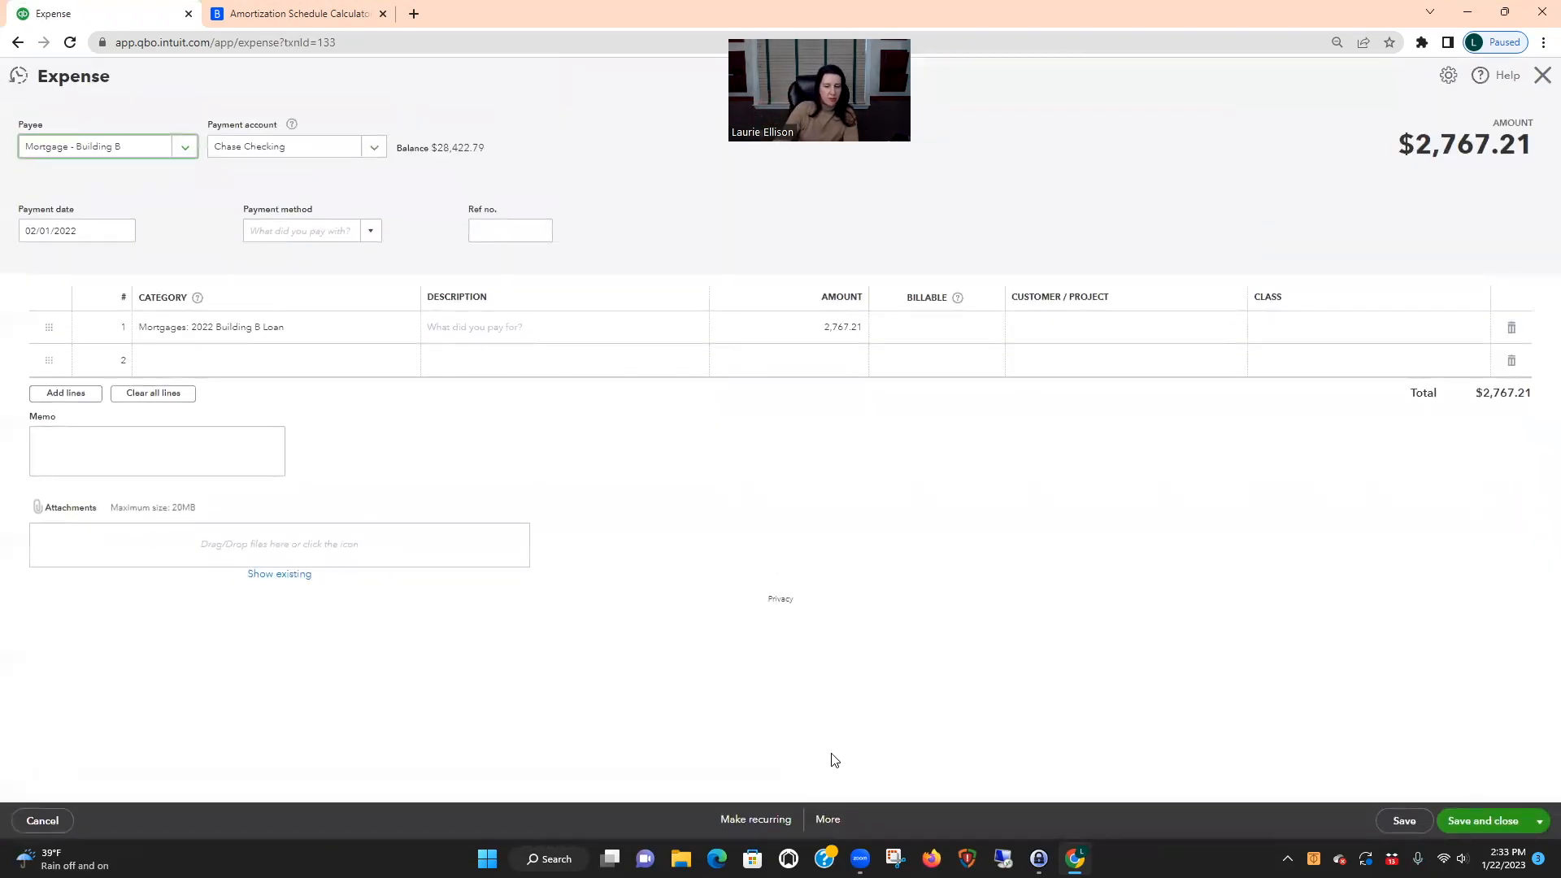
pyautogui.click(756, 819)
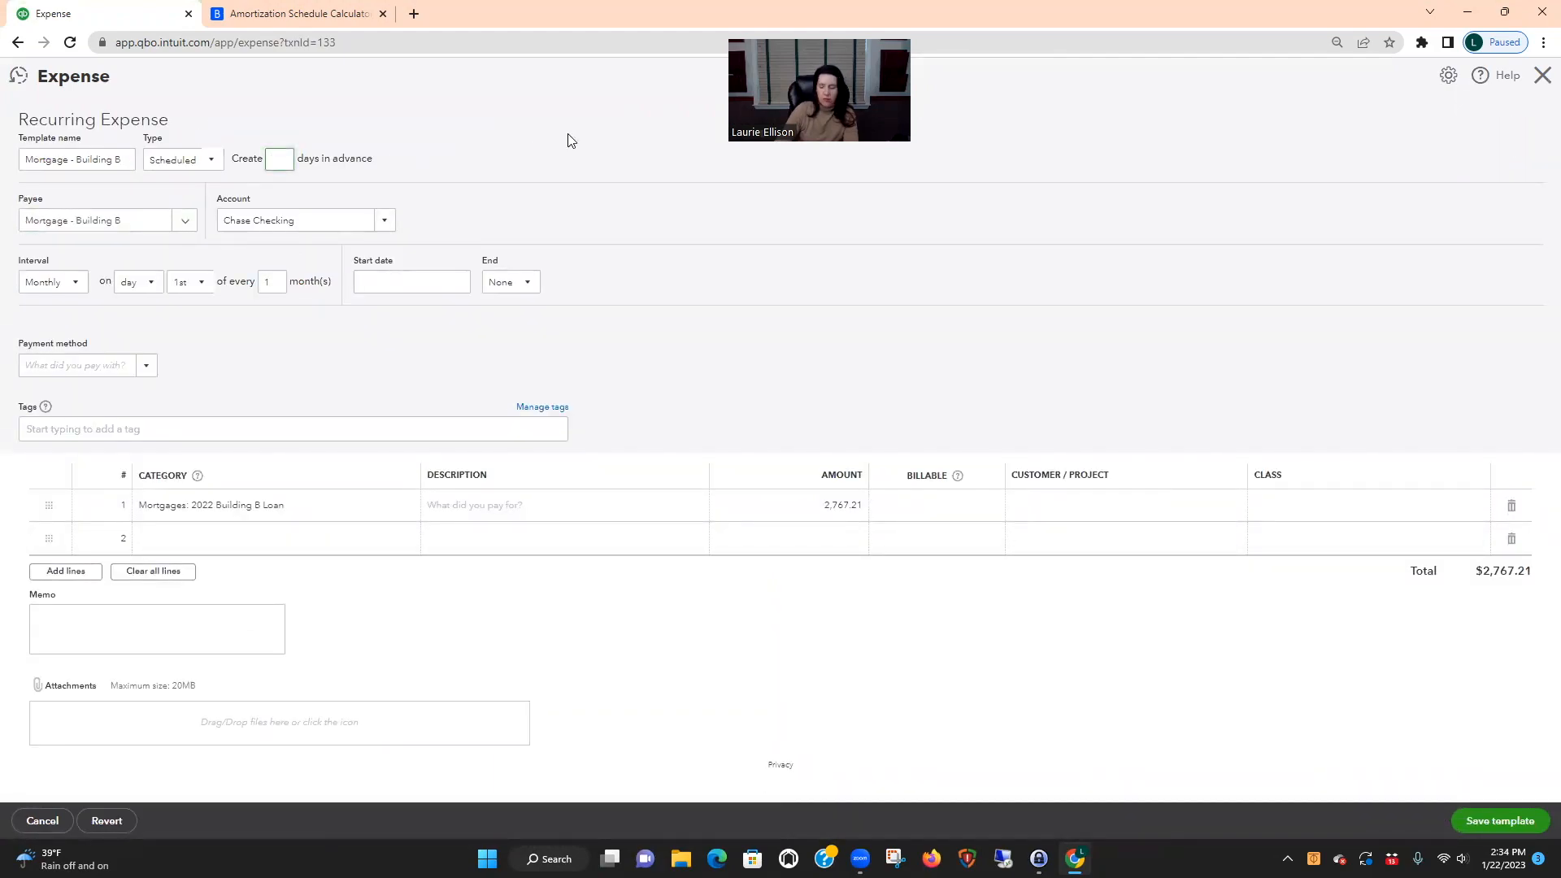
pyautogui.write('3')
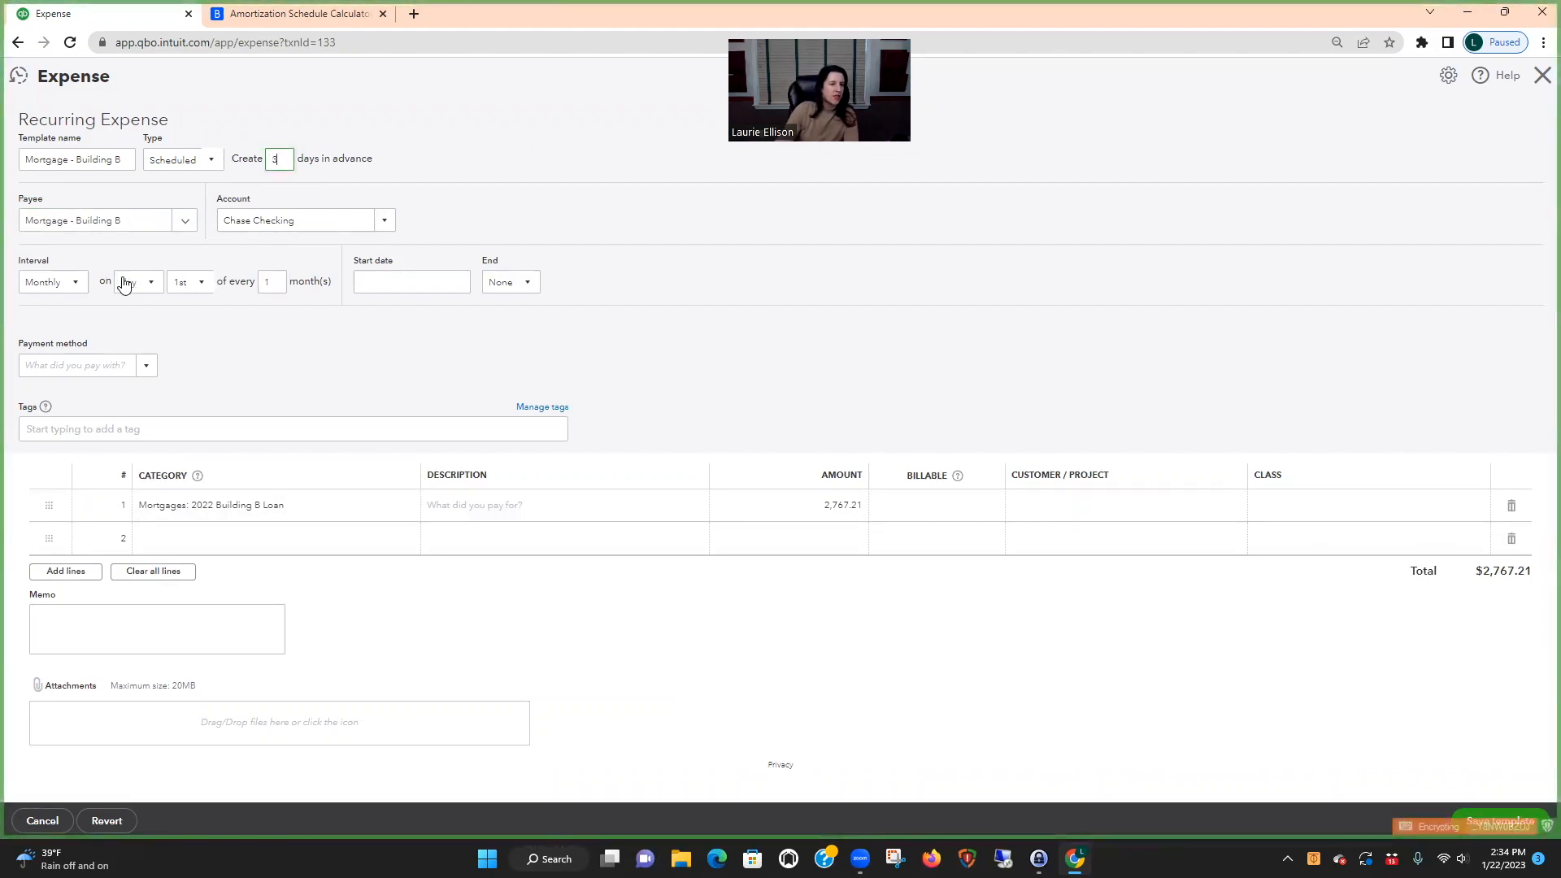
pyautogui.click(379, 277)
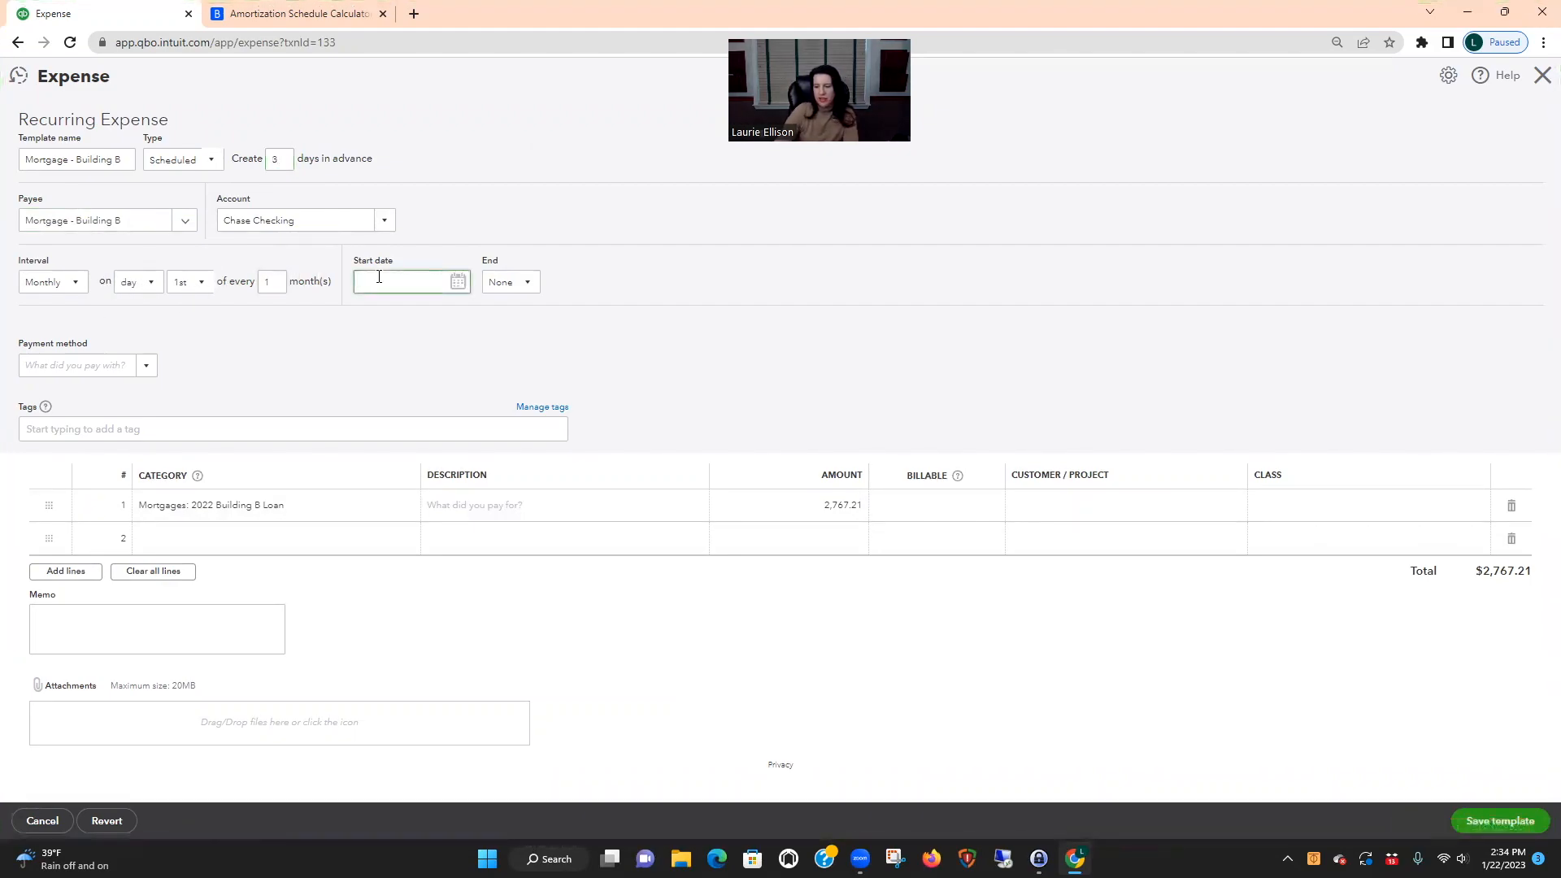
pyautogui.write('2/1/23')
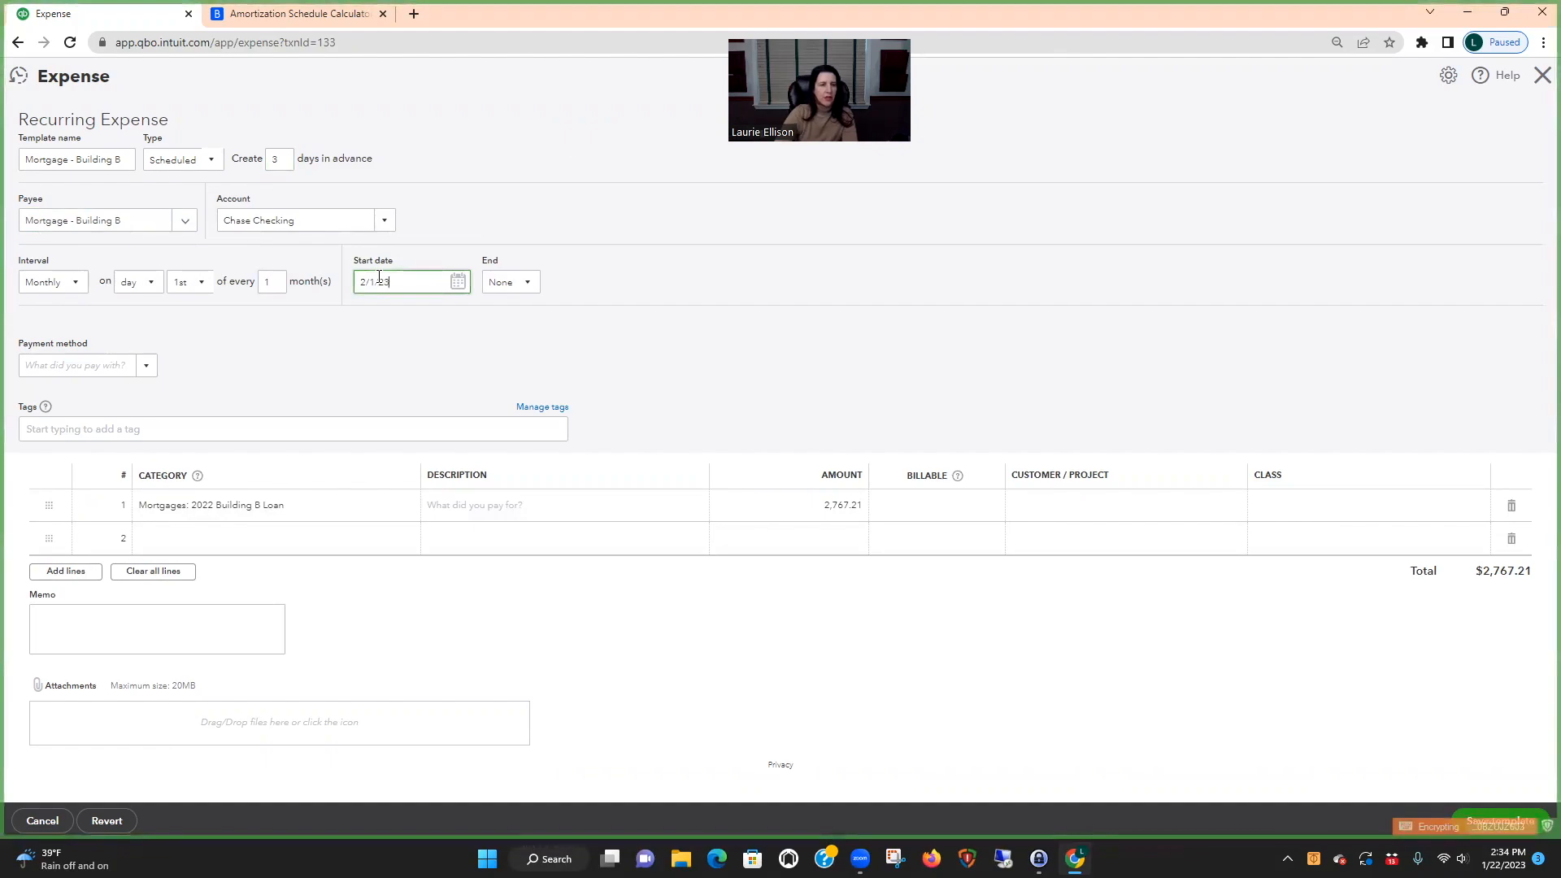
pyautogui.click(669, 268)
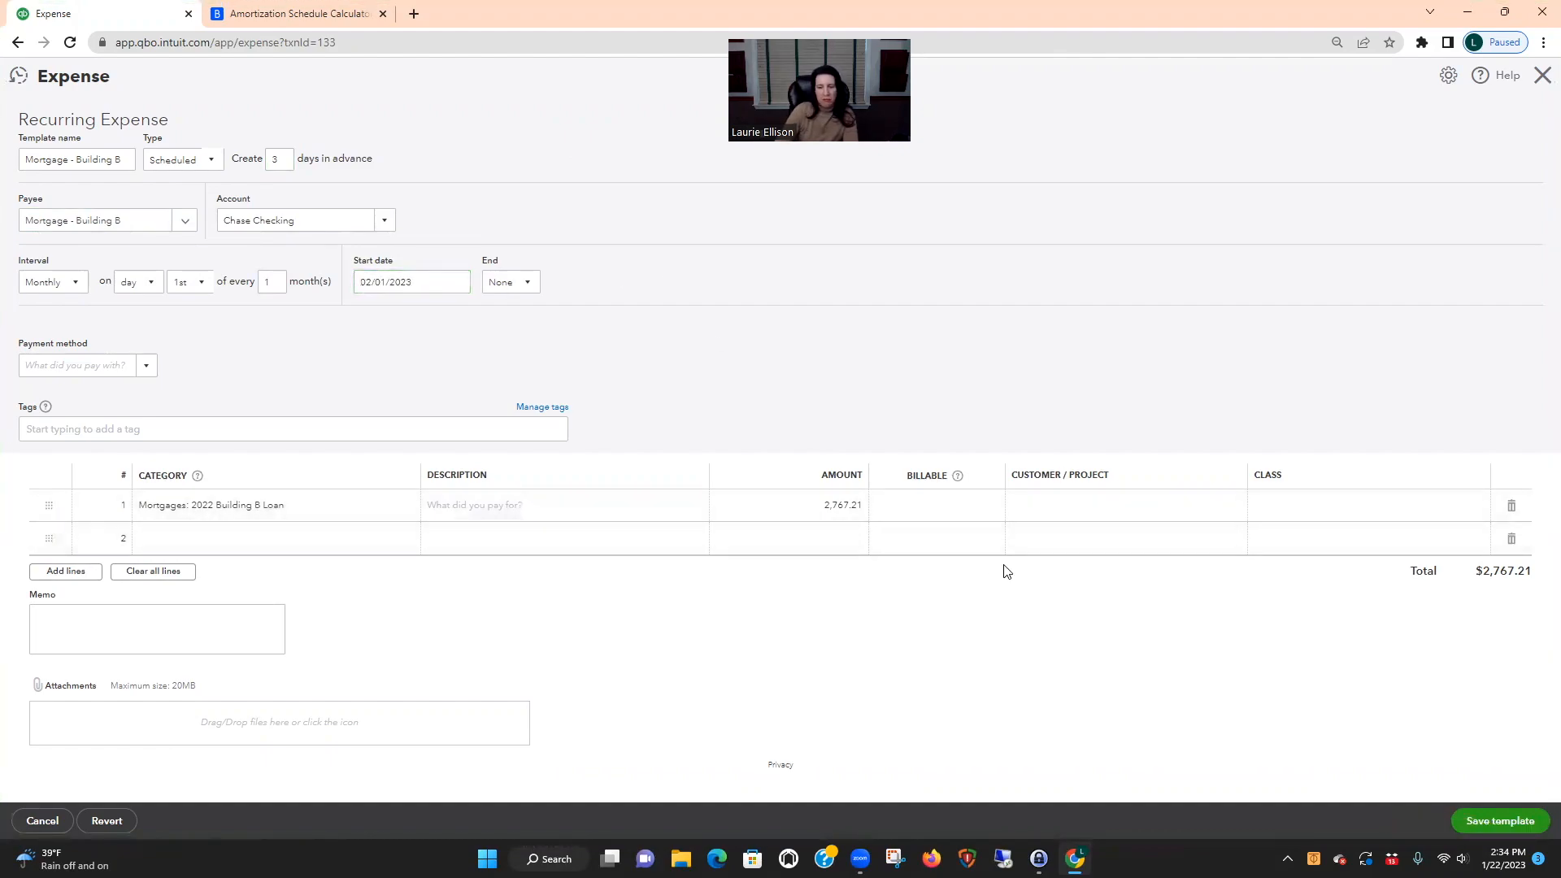
pyautogui.click(1508, 823)
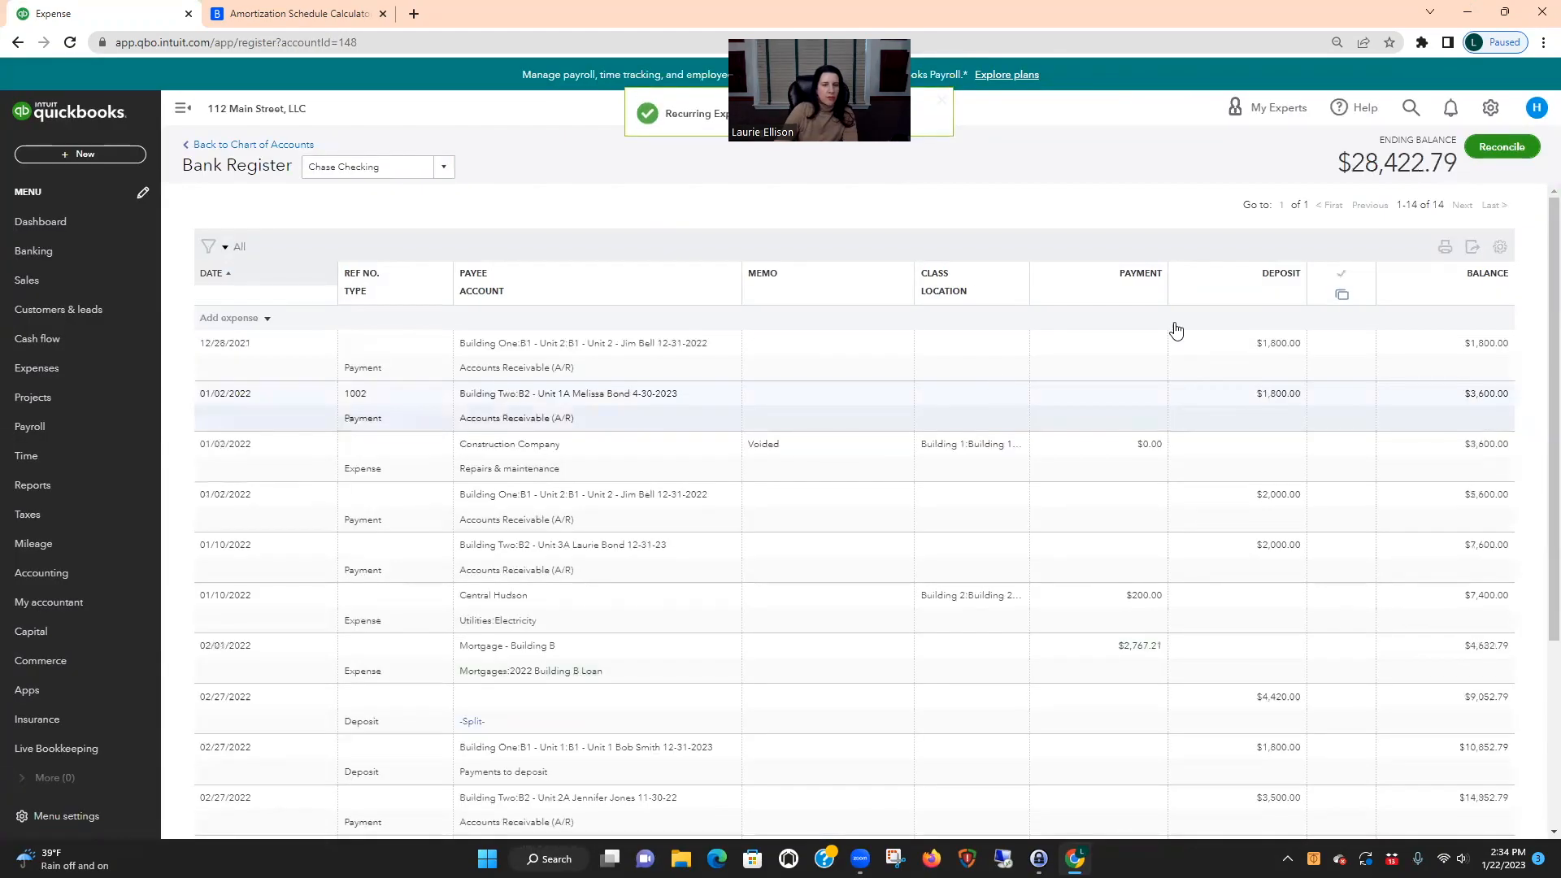
# Open the recurring transactions list and review the scheduled Mortgage - Building B template
pyautogui.click(1489, 108)
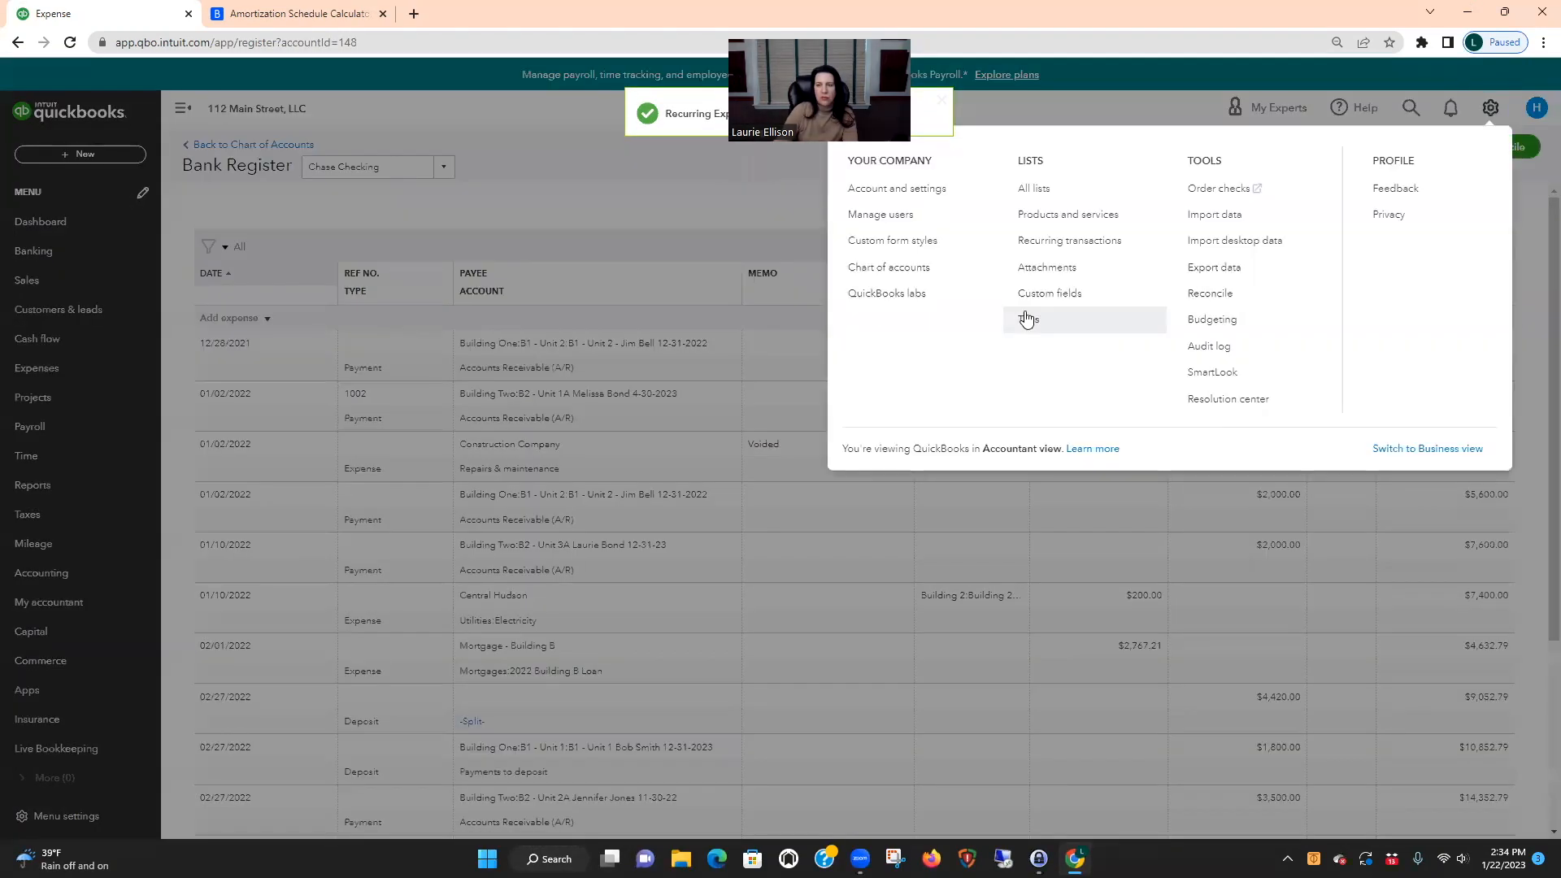
pyautogui.click(1069, 242)
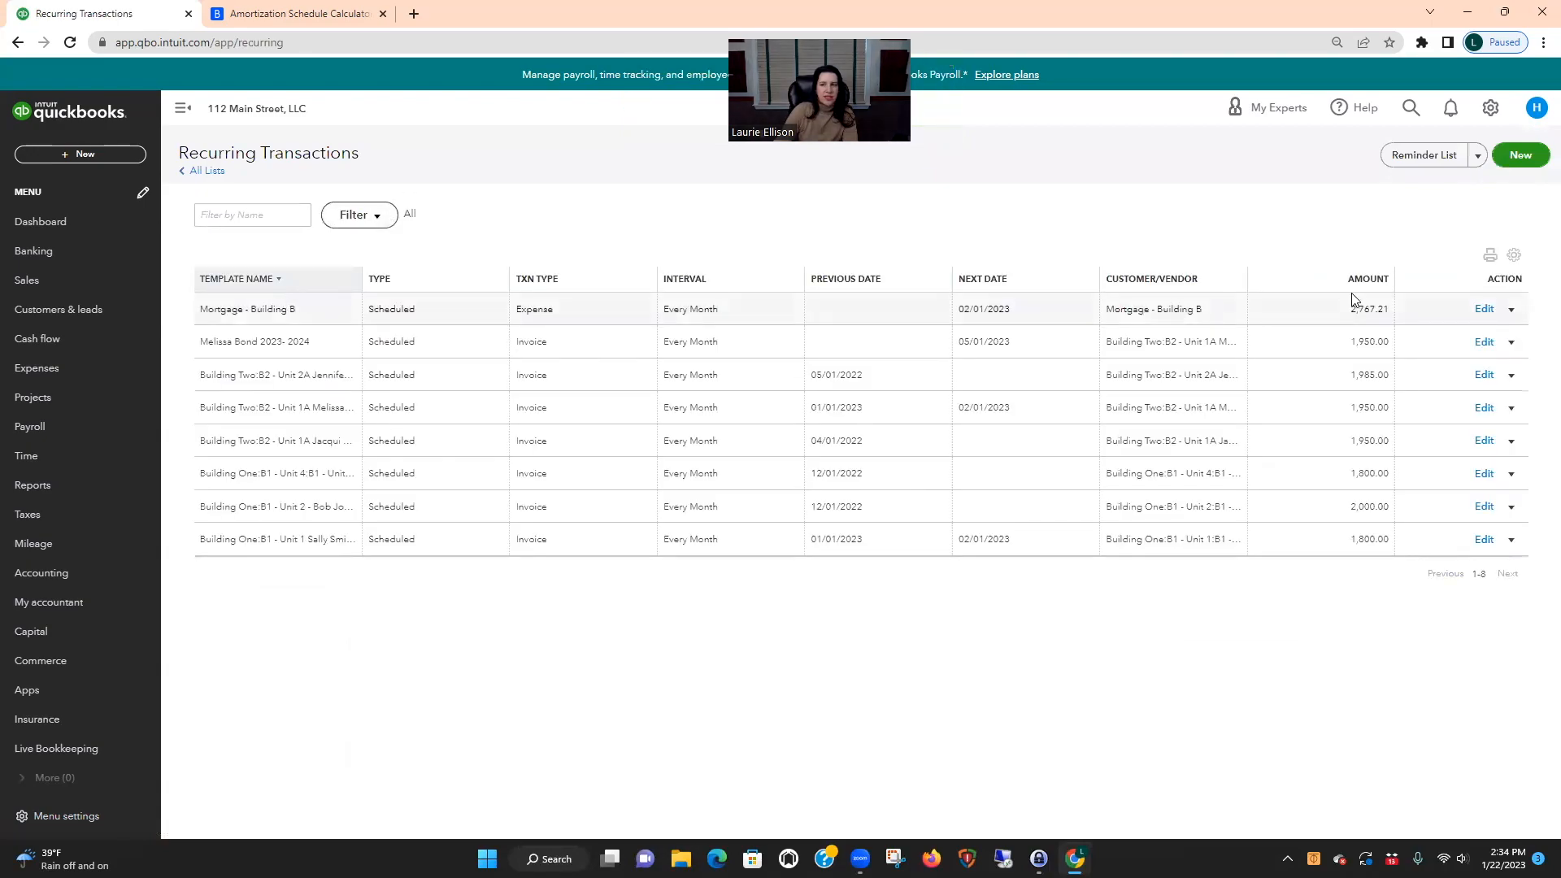
pyautogui.click(1484, 309)
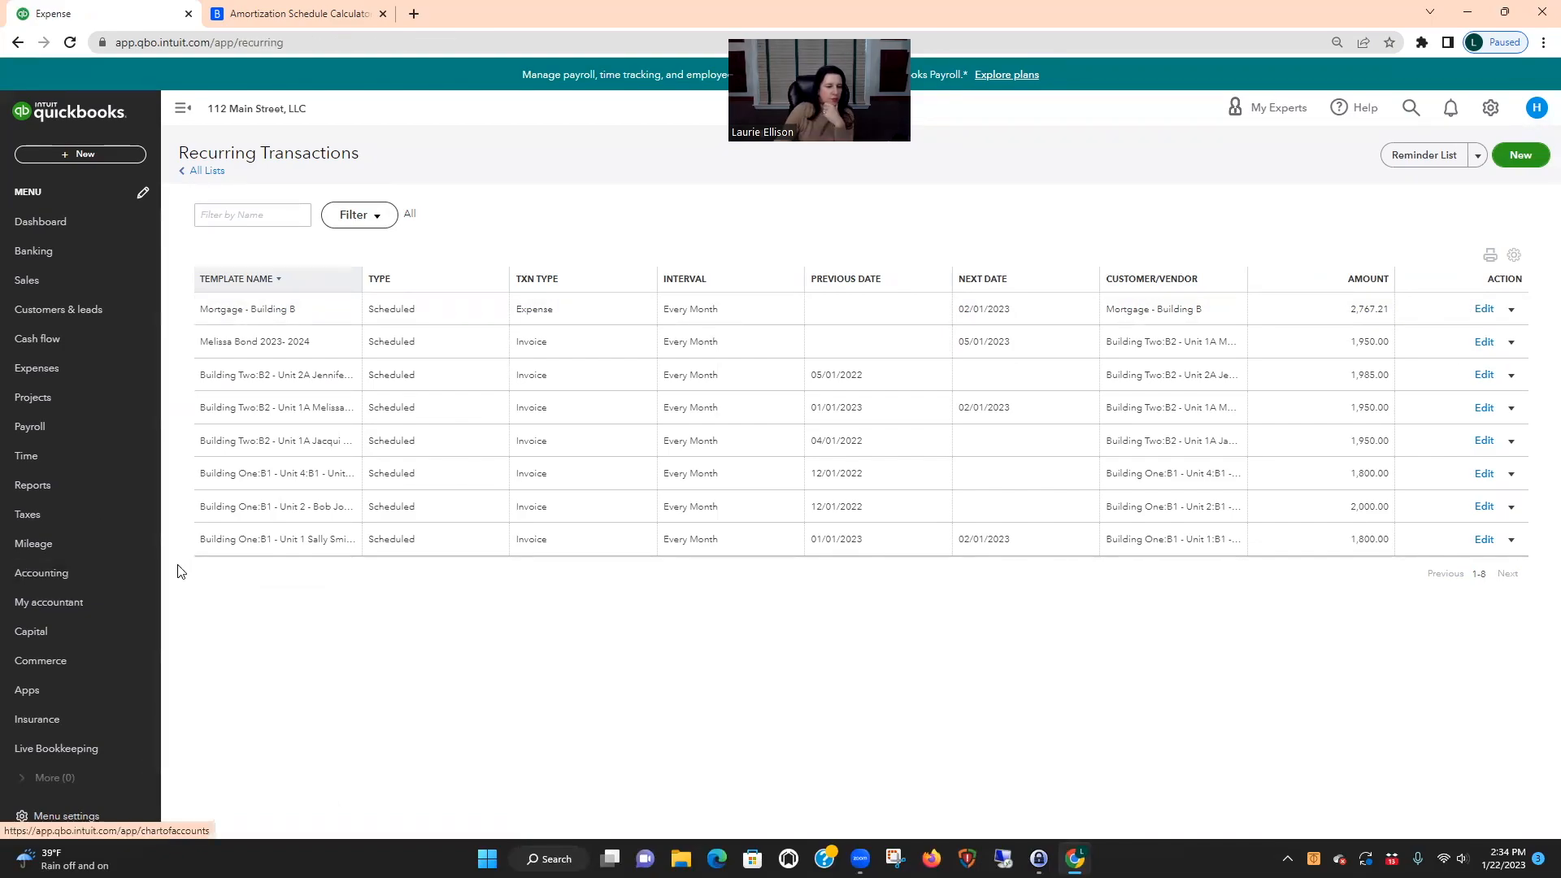
# Reopen the 02/01/2022 mortgage expense and save it as an unscheduled recurring template named "#2 Mortgage - Building B"
pyautogui.click(1409, 109)
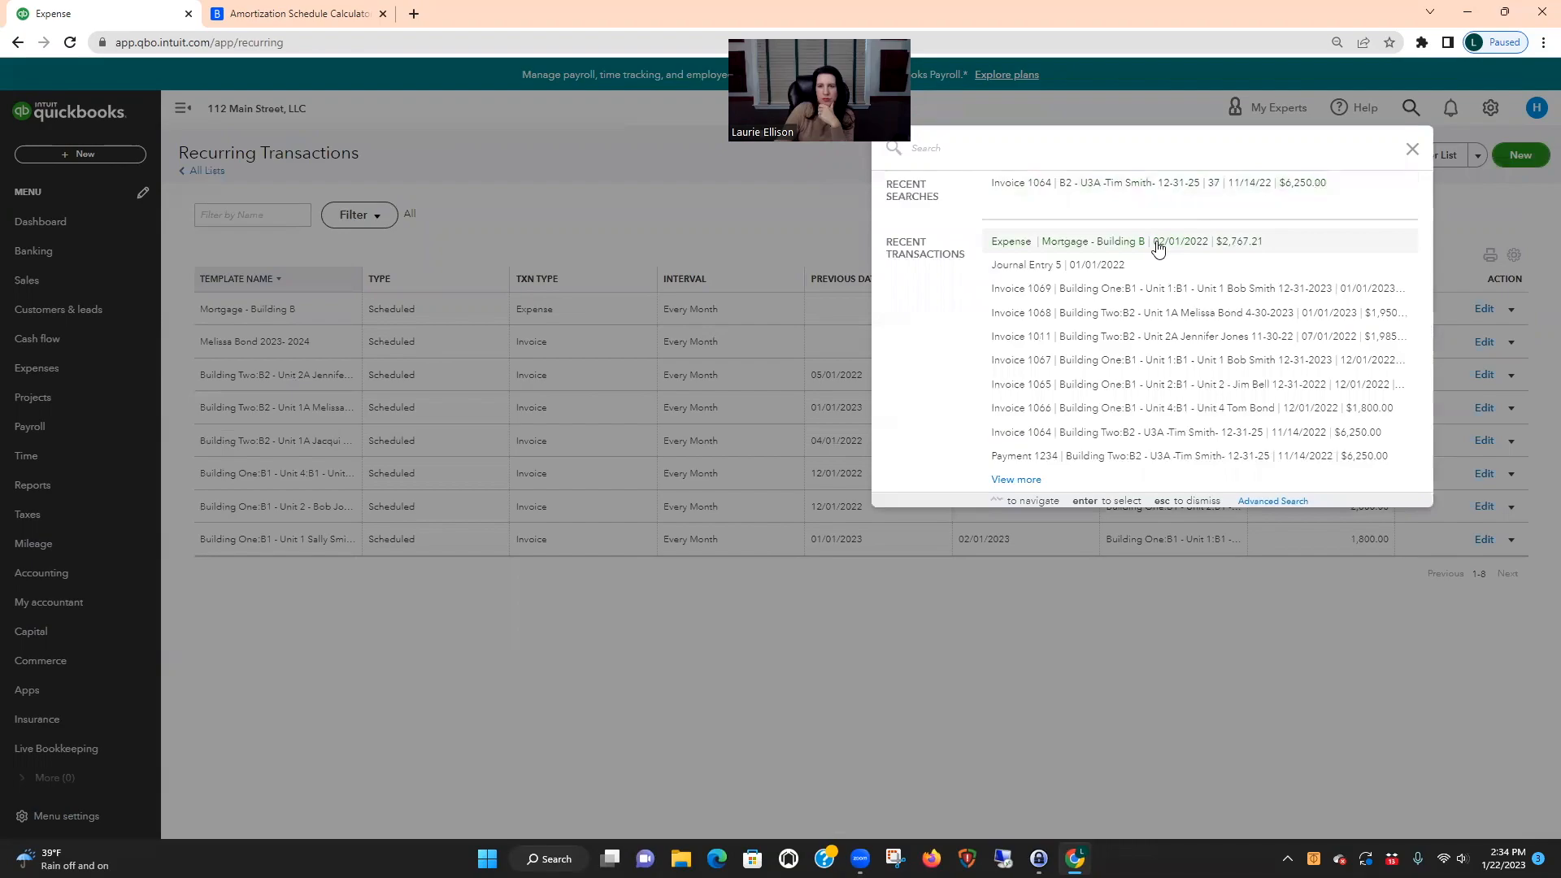
pyautogui.click(1157, 244)
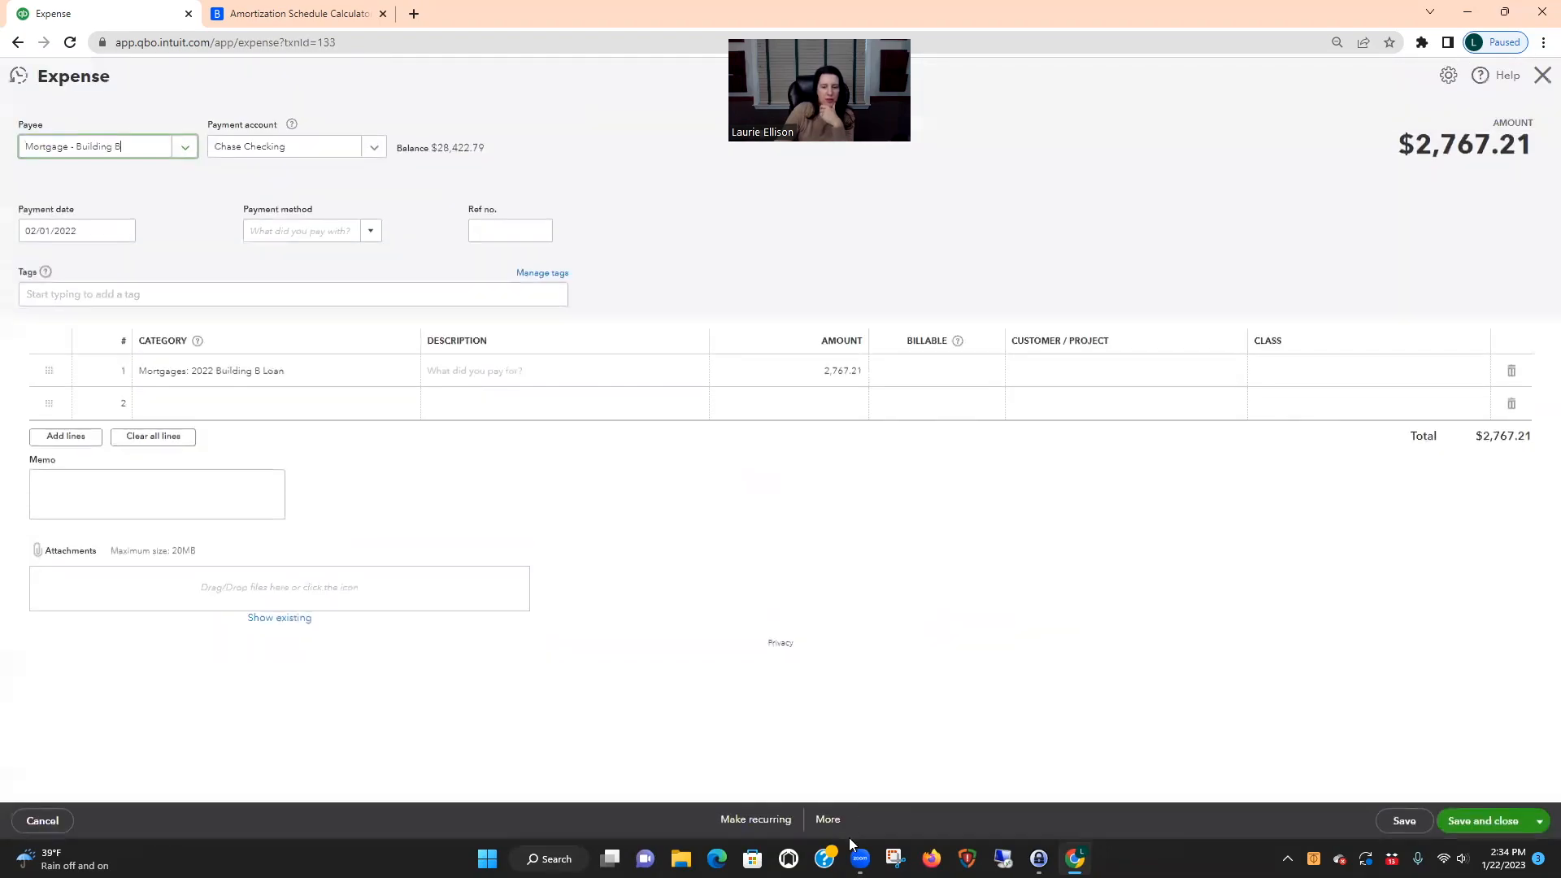
pyautogui.click(831, 821)
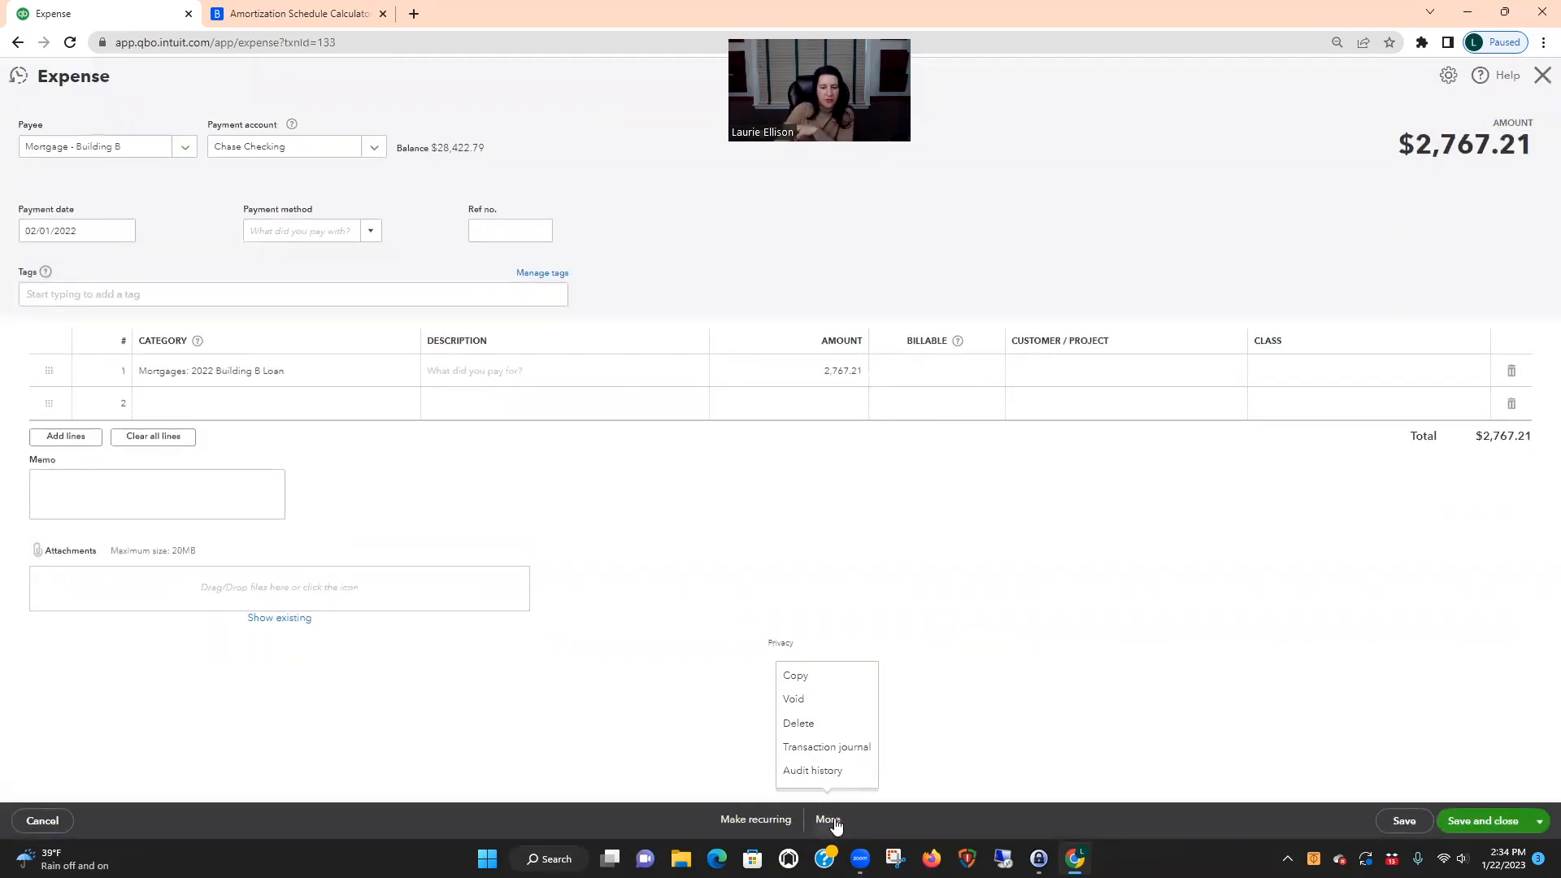
pyautogui.click(755, 820)
pyautogui.click(211, 164)
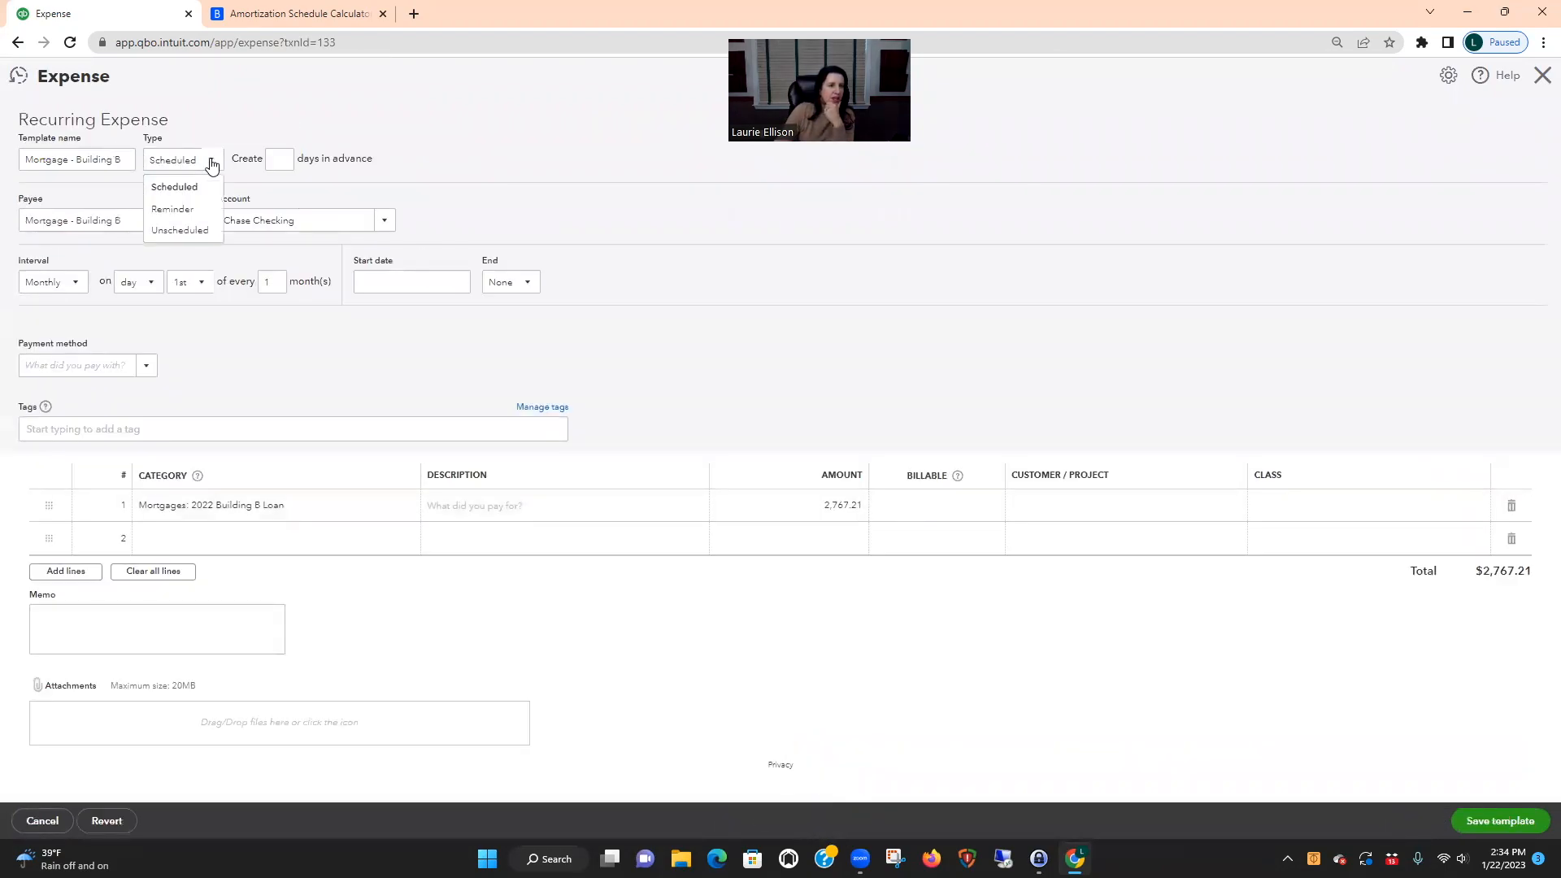
pyautogui.click(205, 228)
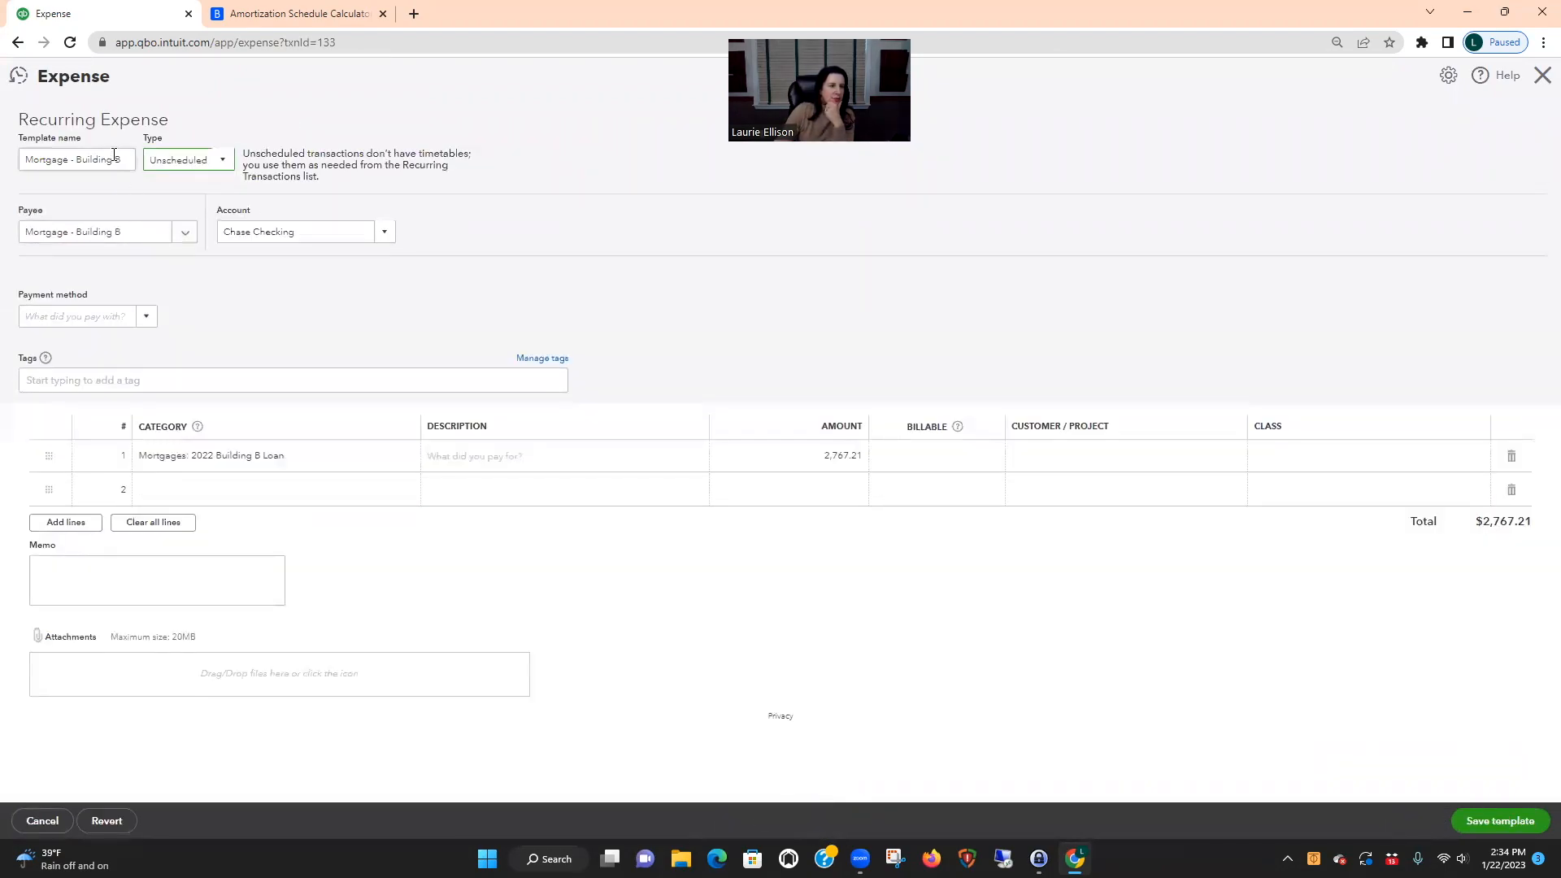
pyautogui.click(34, 157)
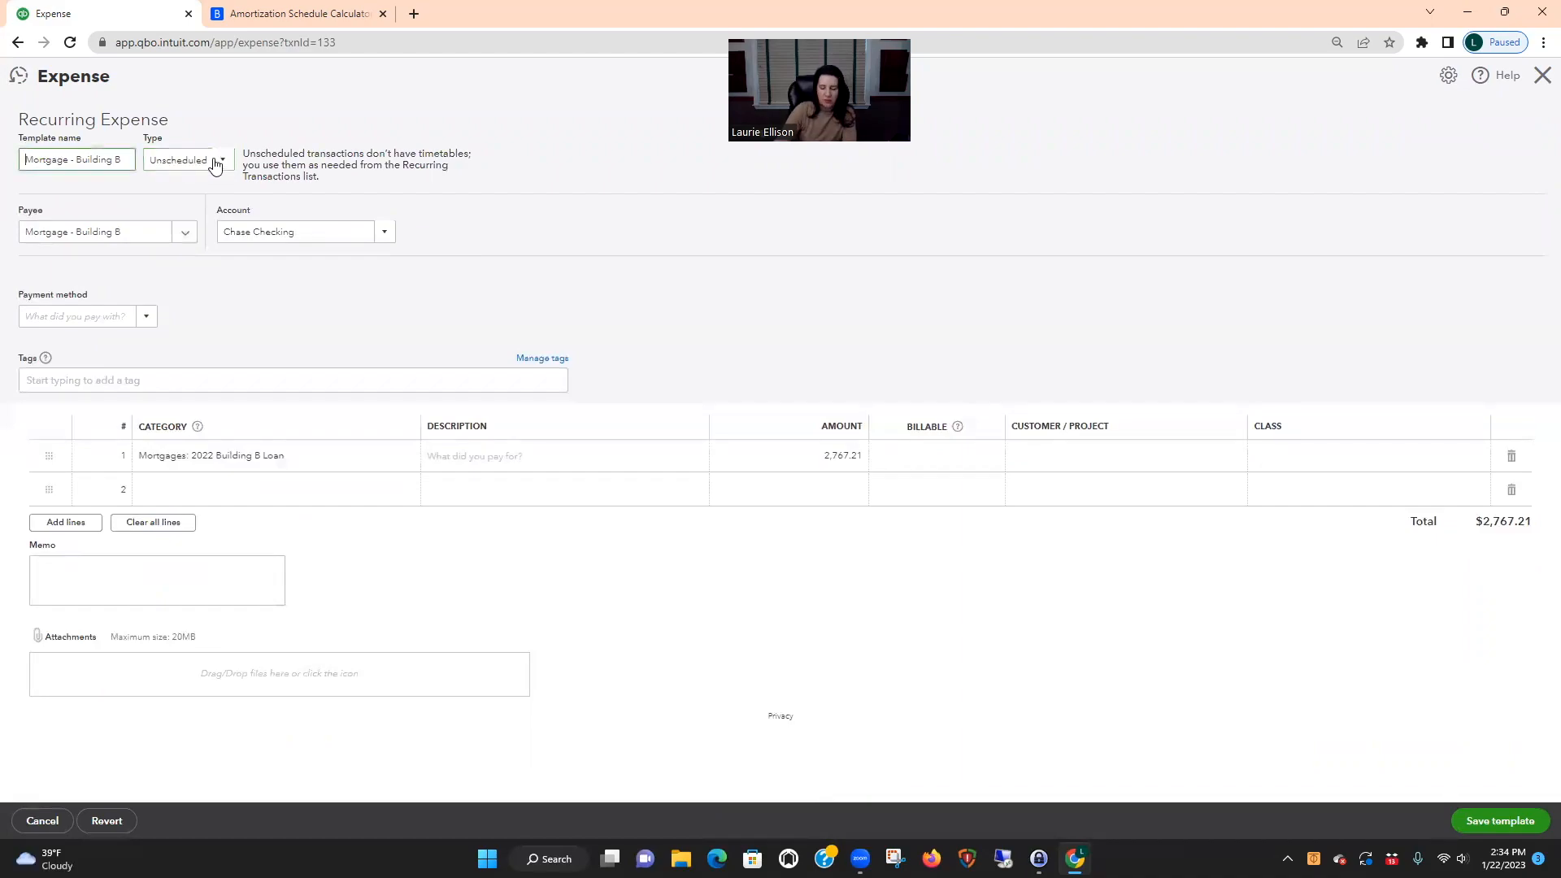
pyautogui.write('#2')
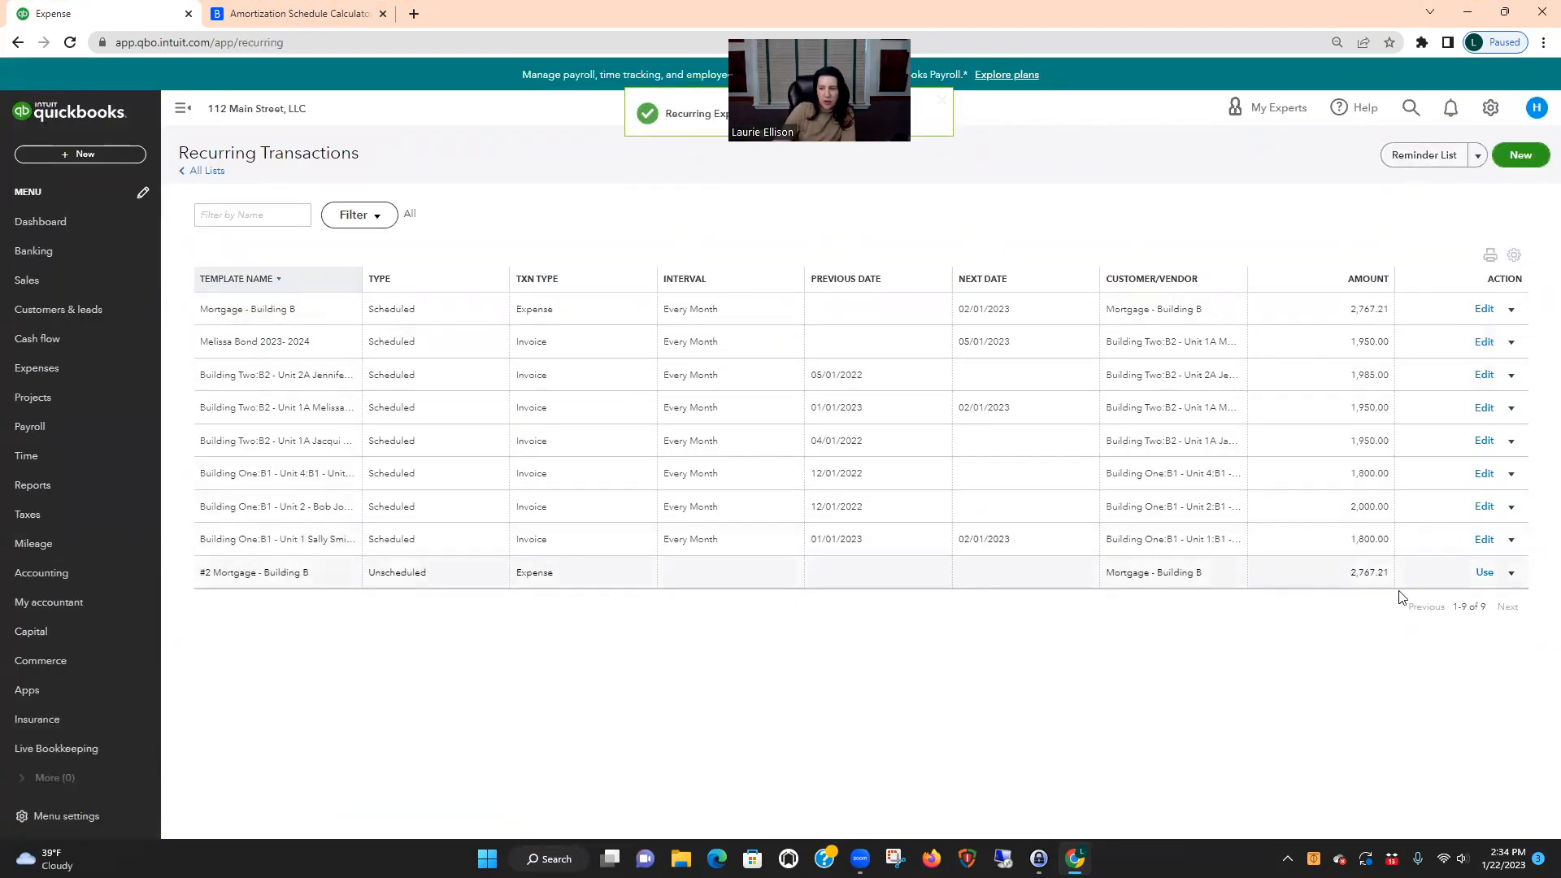
# Use the #2 Mortgage - Building B template to record and save a payment dated 03/01/2022
pyautogui.click(1484, 573)
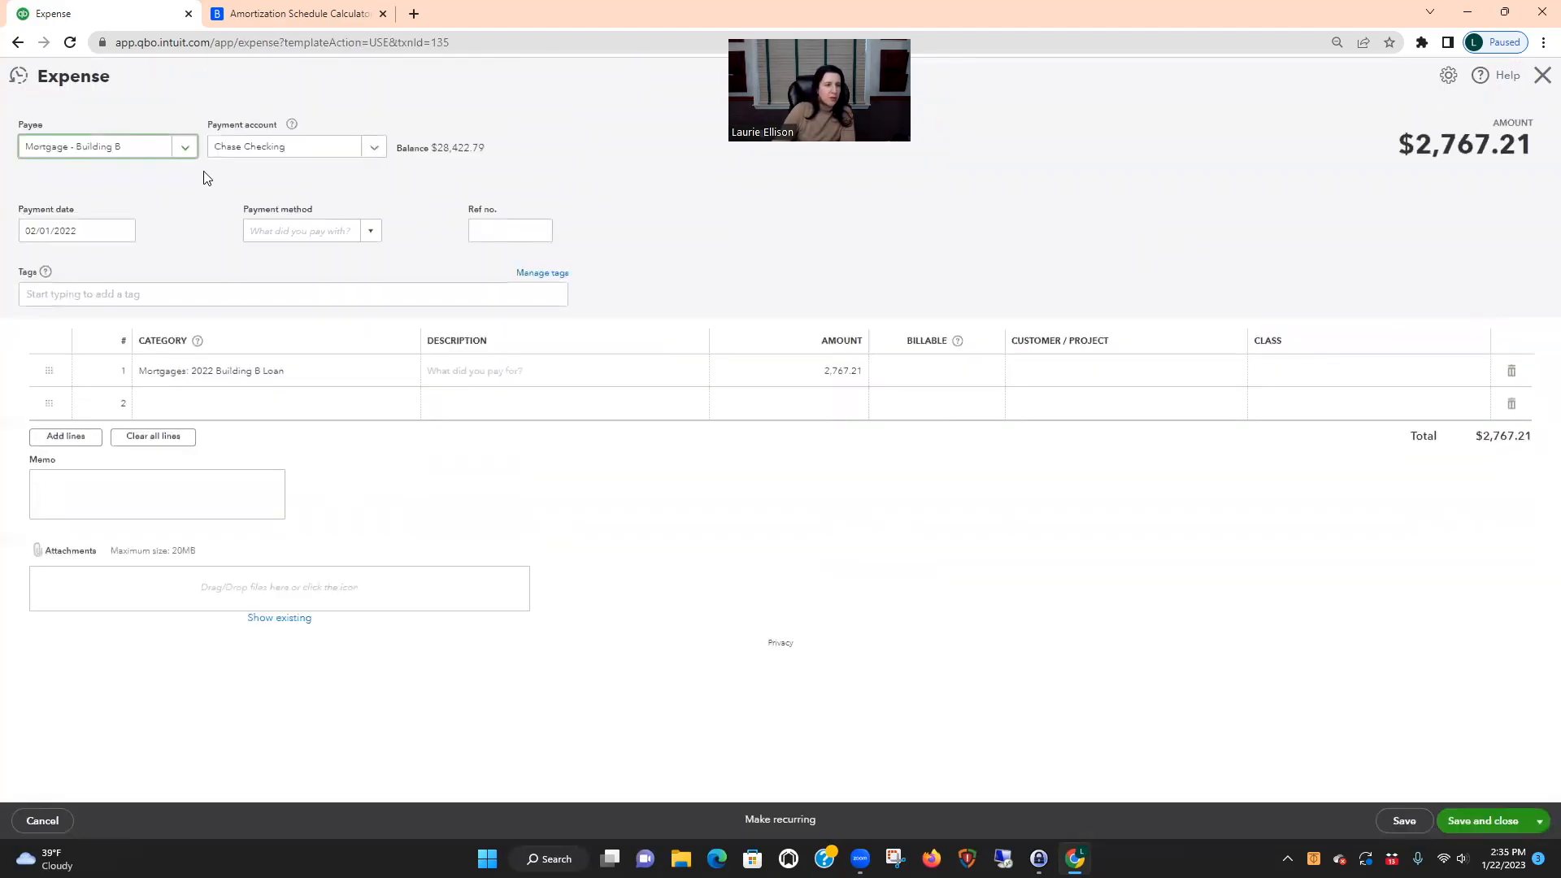
pyautogui.click(126, 230)
pyautogui.click(157, 270)
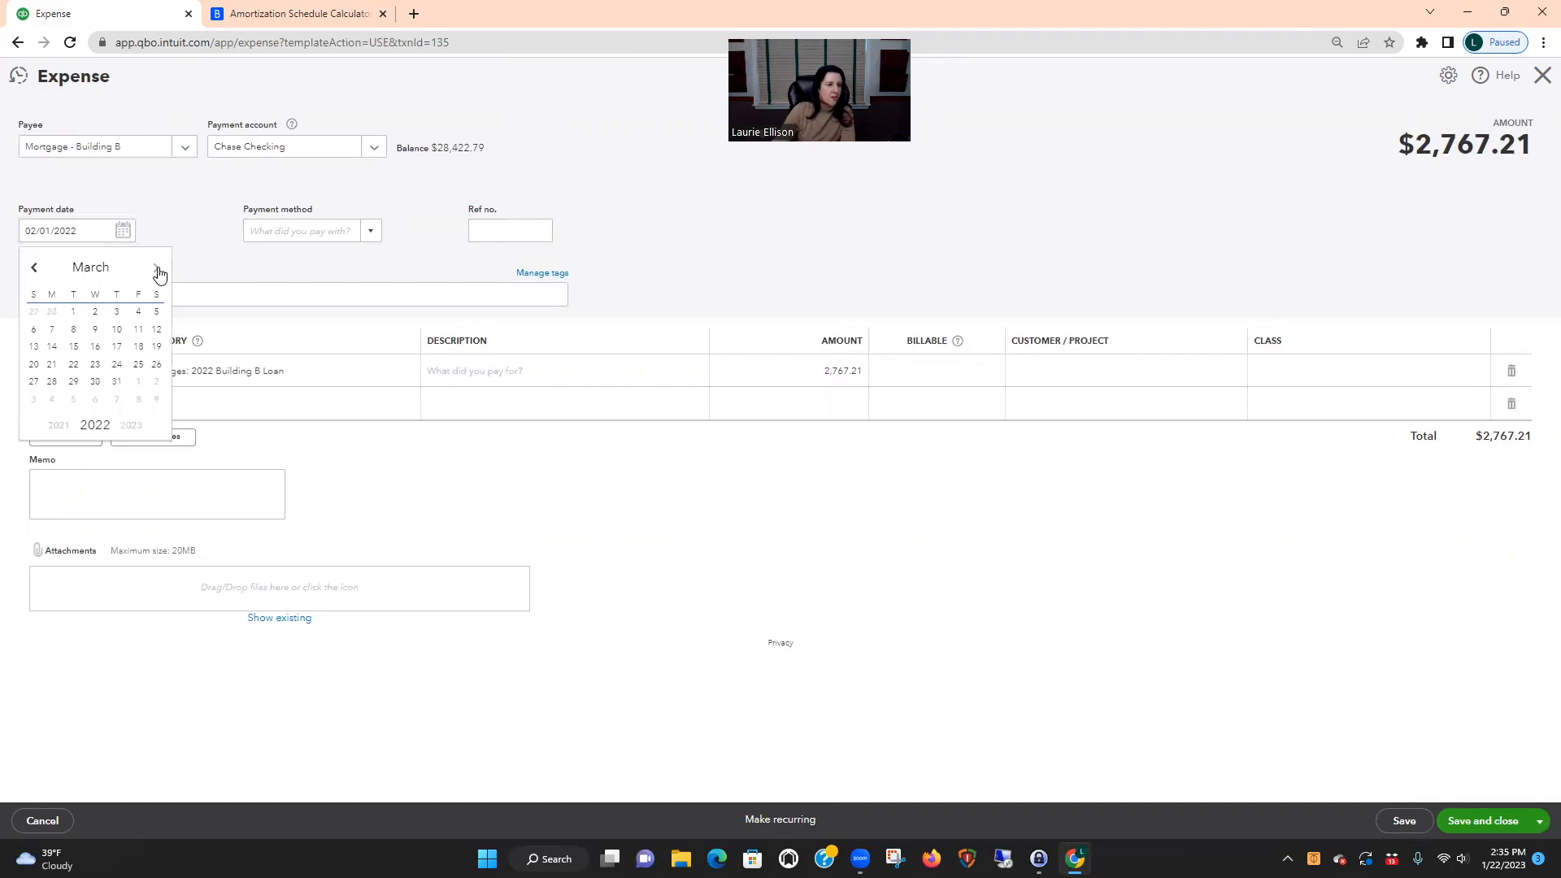
pyautogui.click(75, 311)
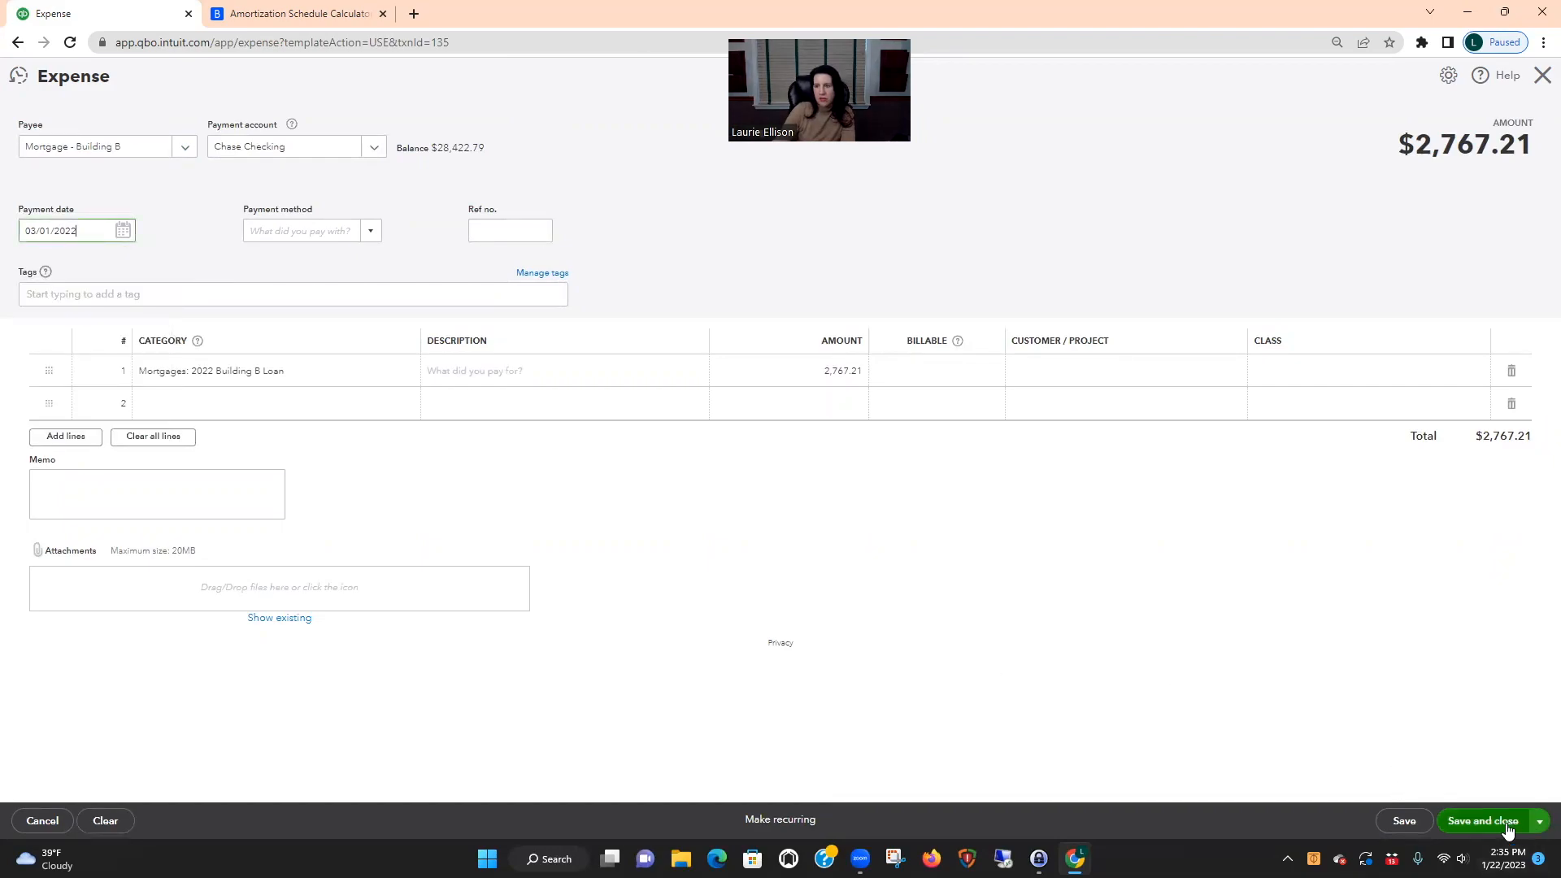
pyautogui.click(1507, 826)
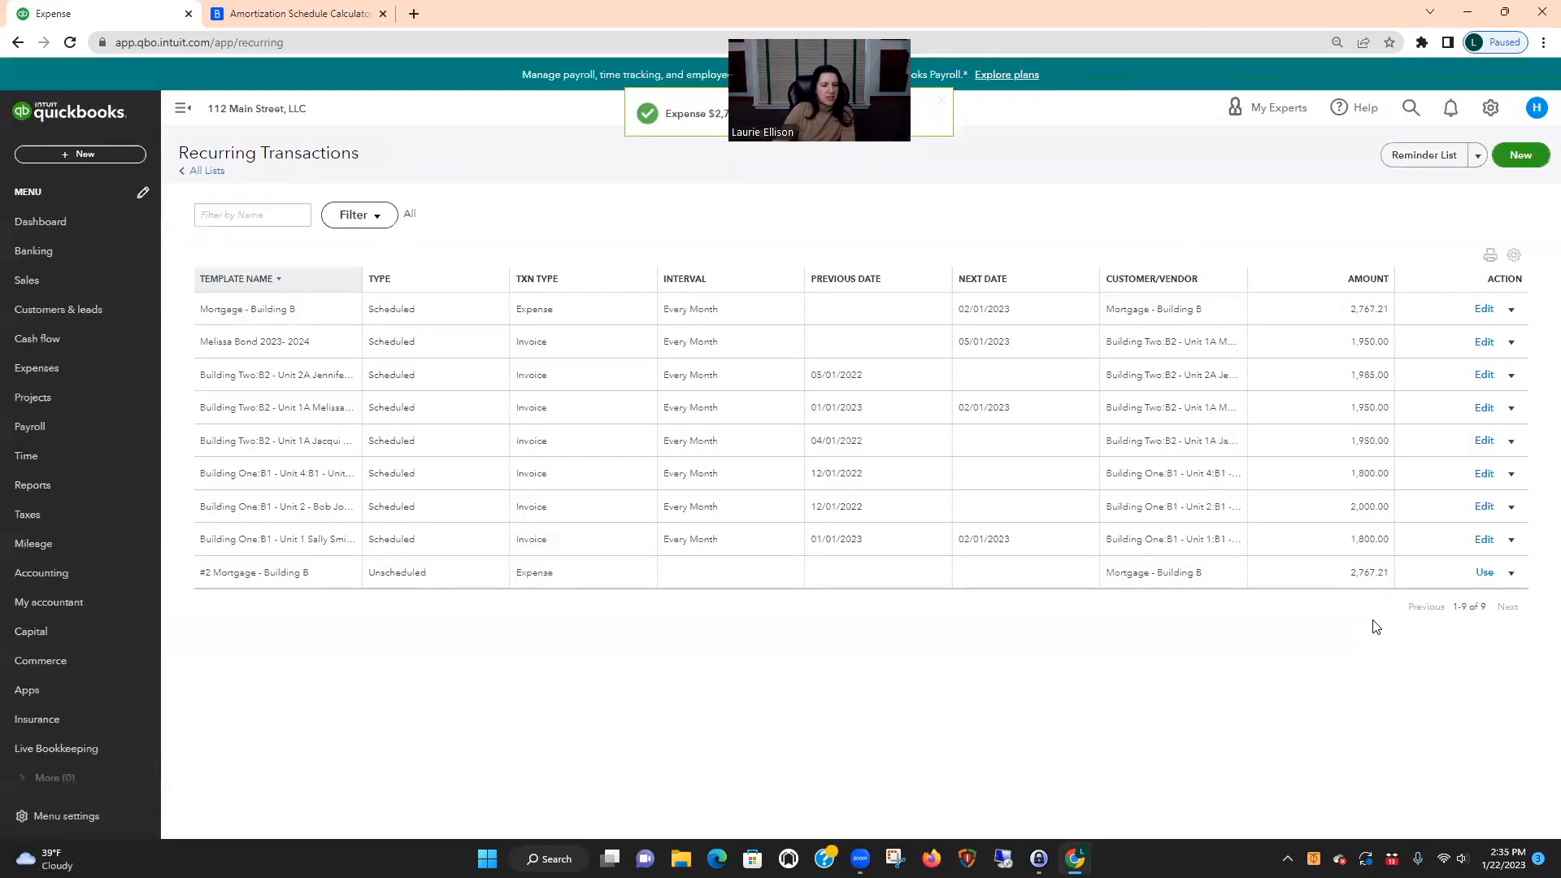
# Use the #2 Mortgage - Building B template again to record and save the 04/01/2022 payment
pyautogui.click(1483, 573)
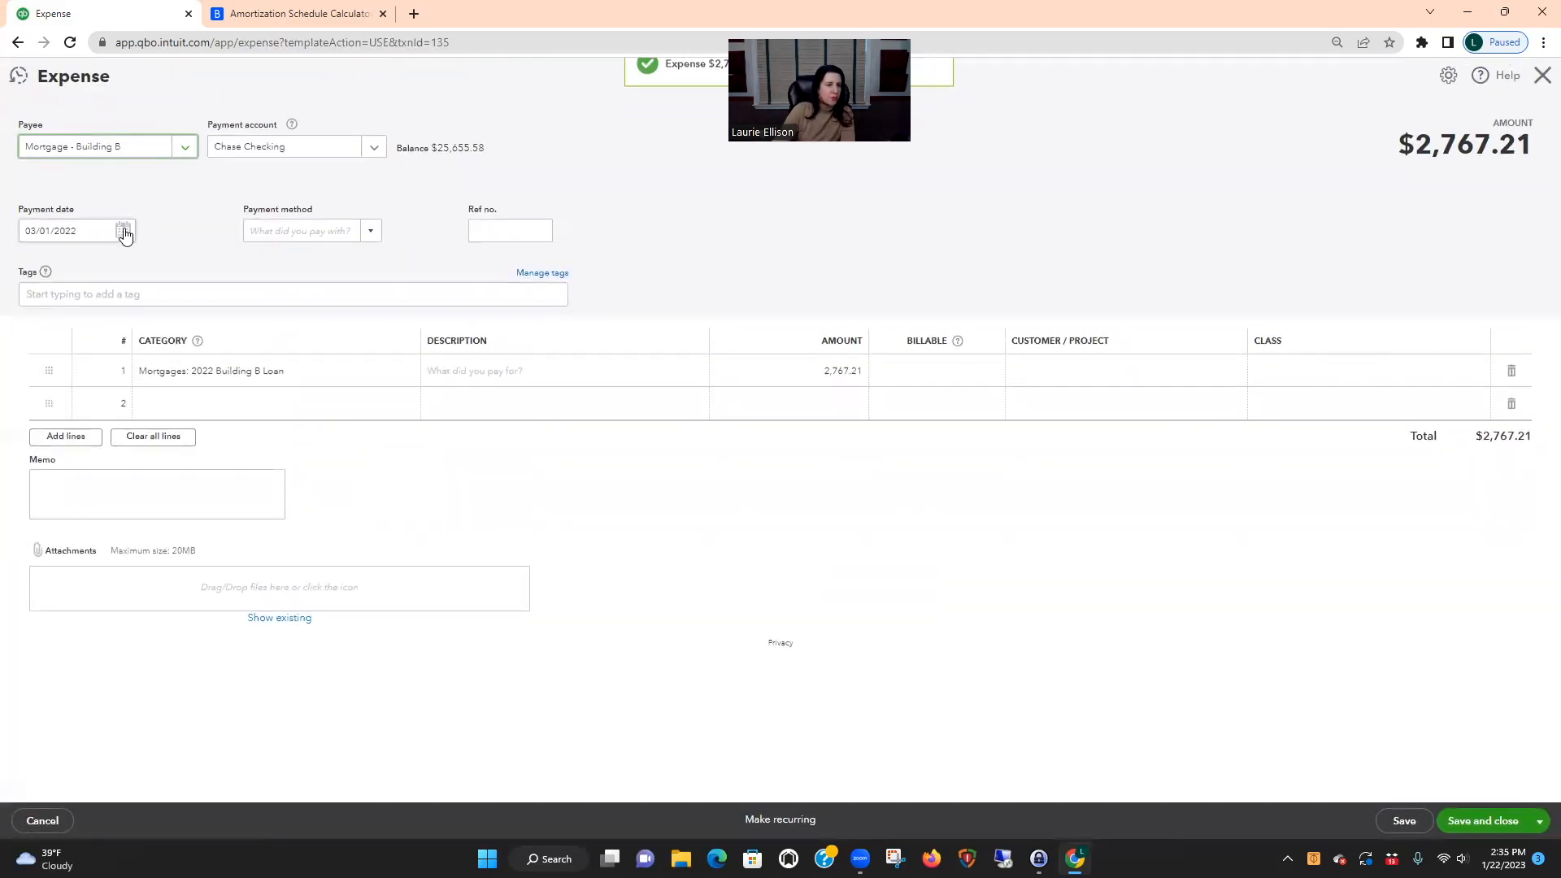
pyautogui.click(123, 232)
pyautogui.click(155, 266)
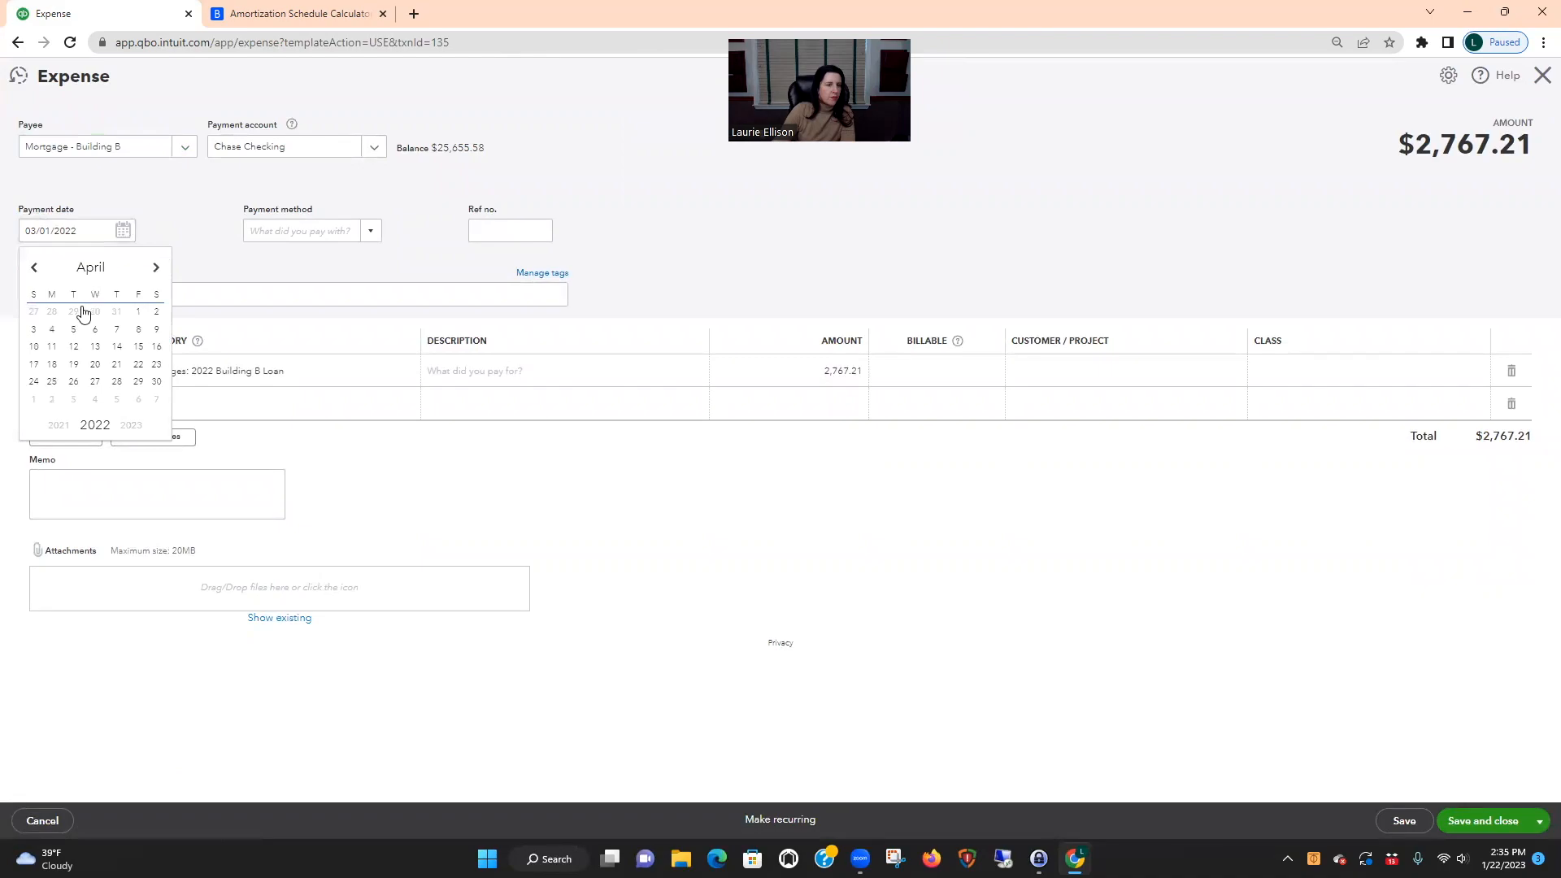
pyautogui.click(136, 312)
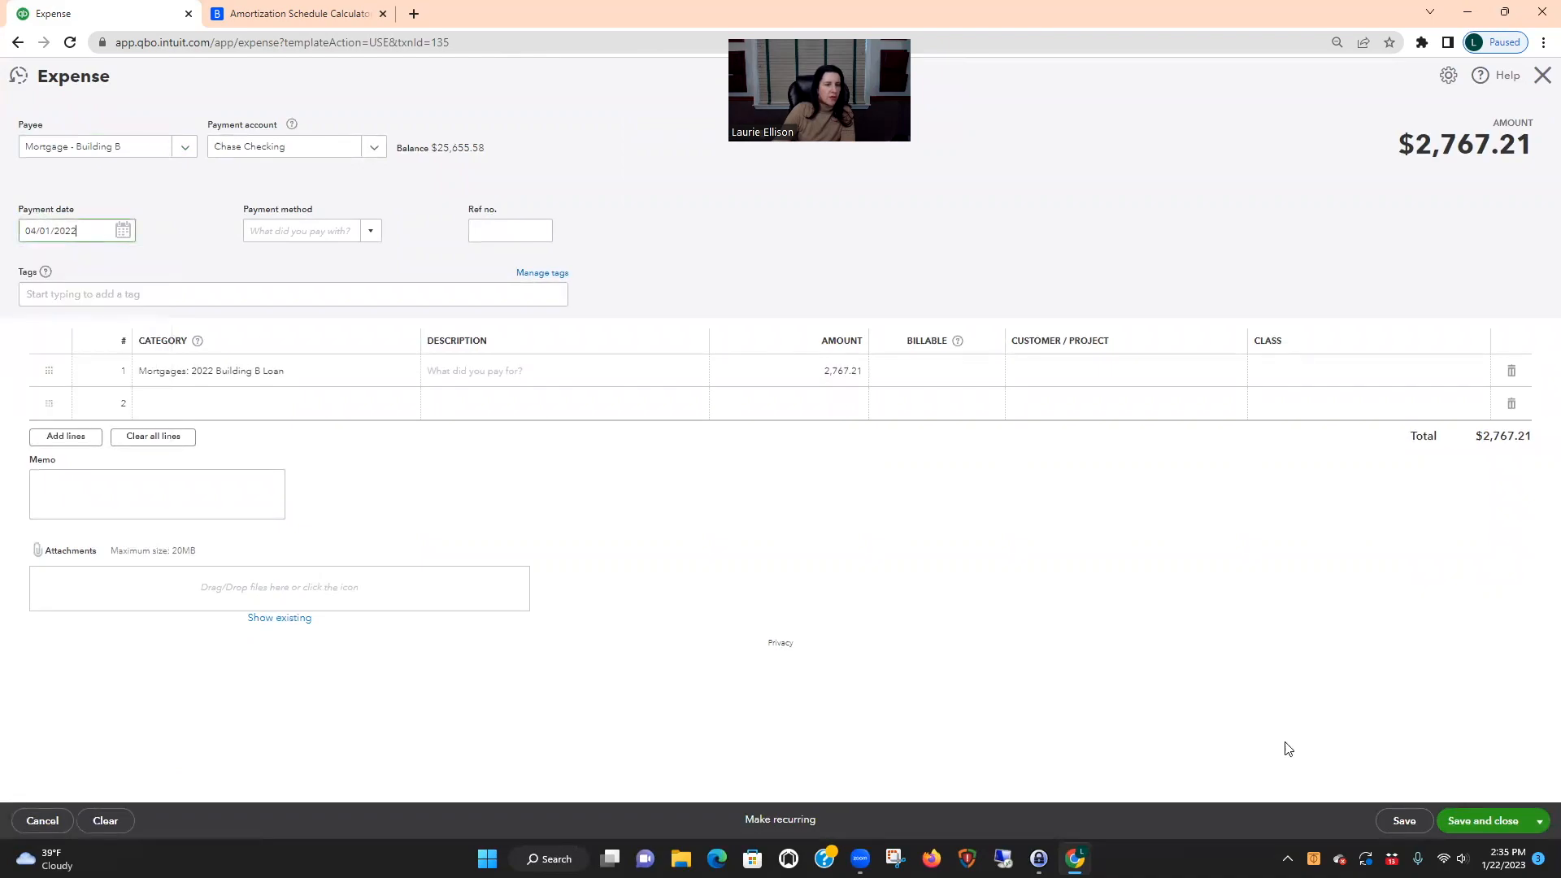
pyautogui.click(1498, 822)
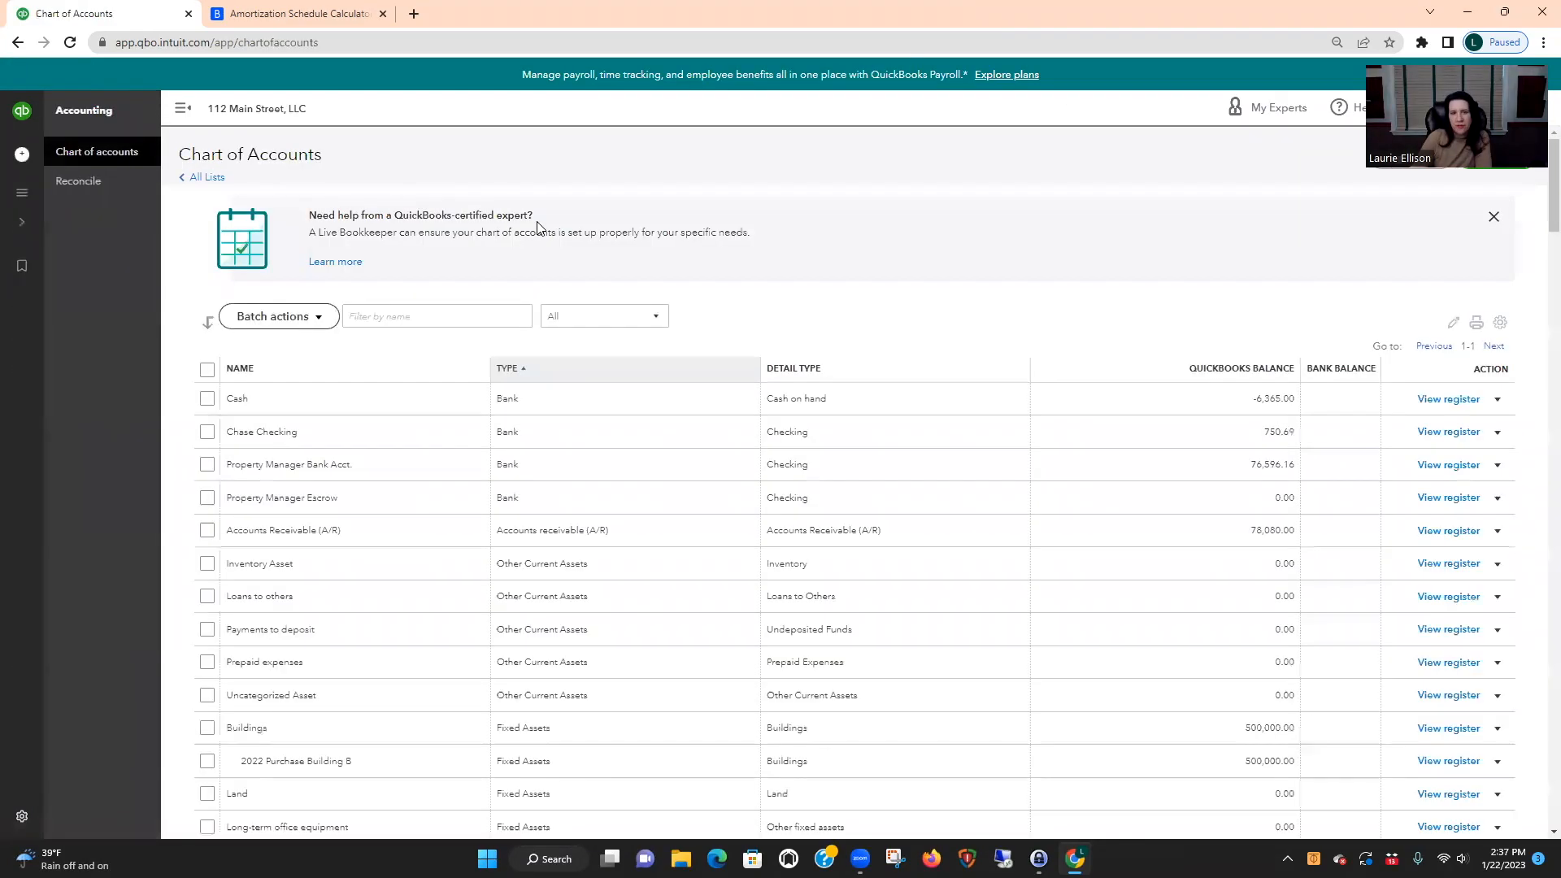
# Filter the chart of accounts by "building" and open the register of the 2022 Building B Loan account
pyautogui.click(419, 315)
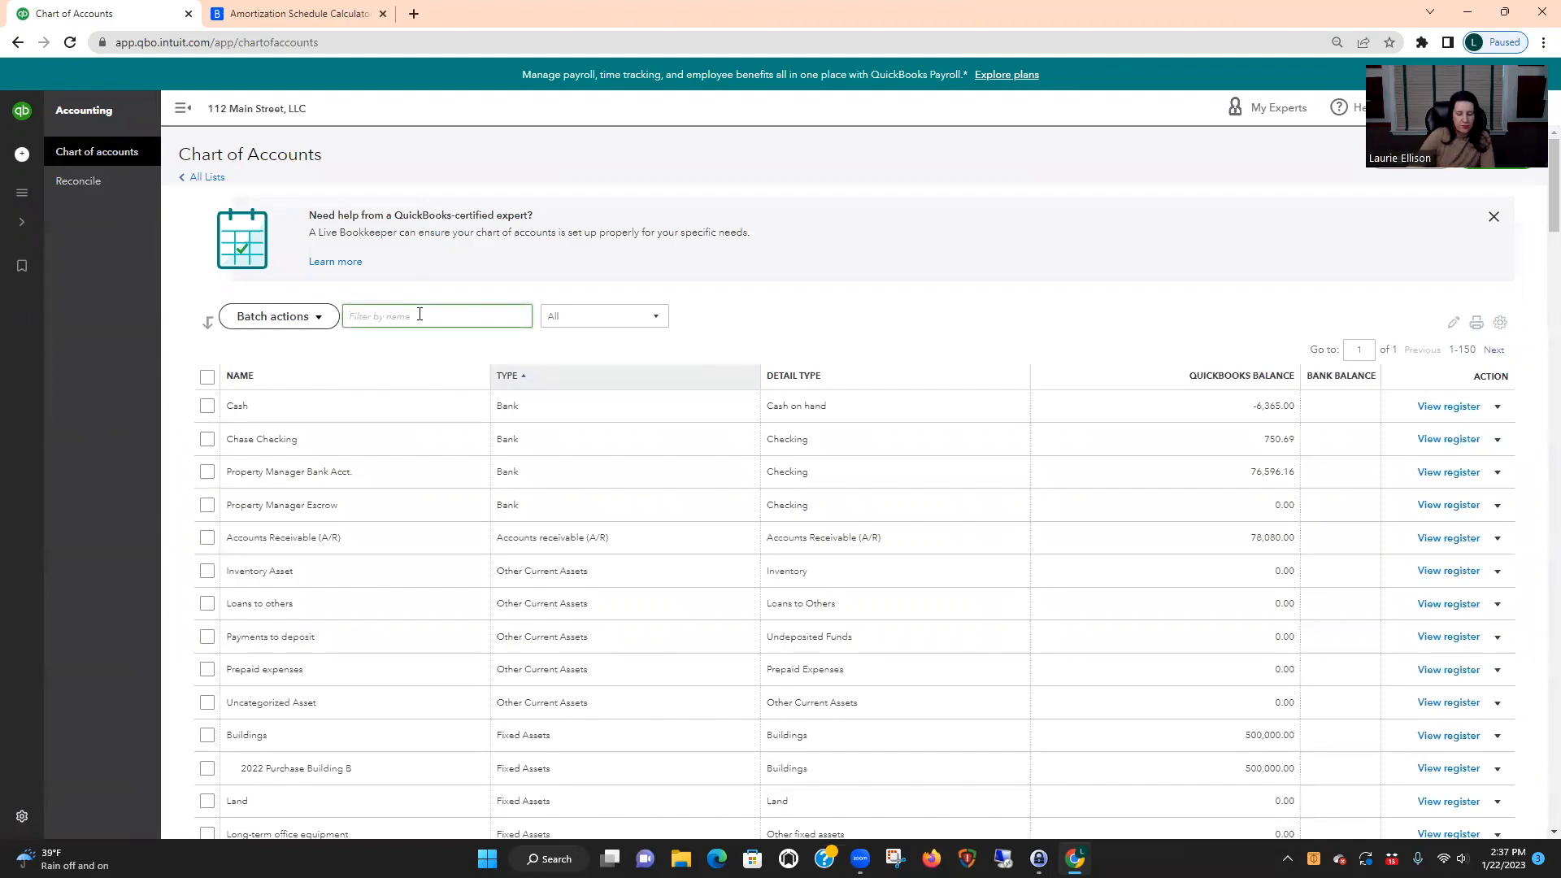
pyautogui.write('mort')
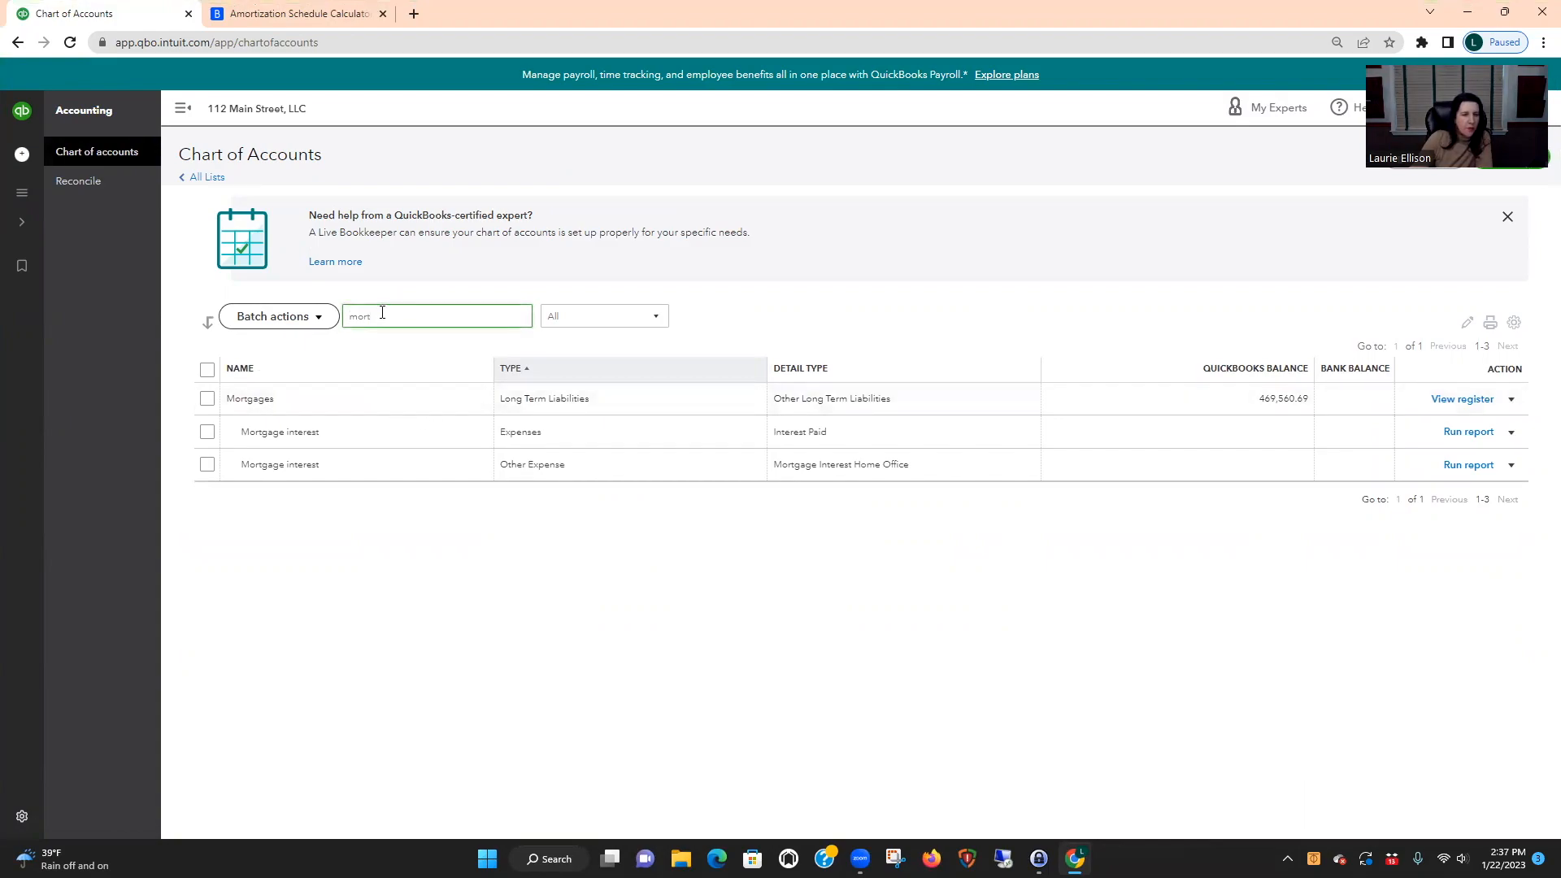
pyautogui.press('BackSpace')
pyautogui.press('BackSpace')
pyautogui.write('building')
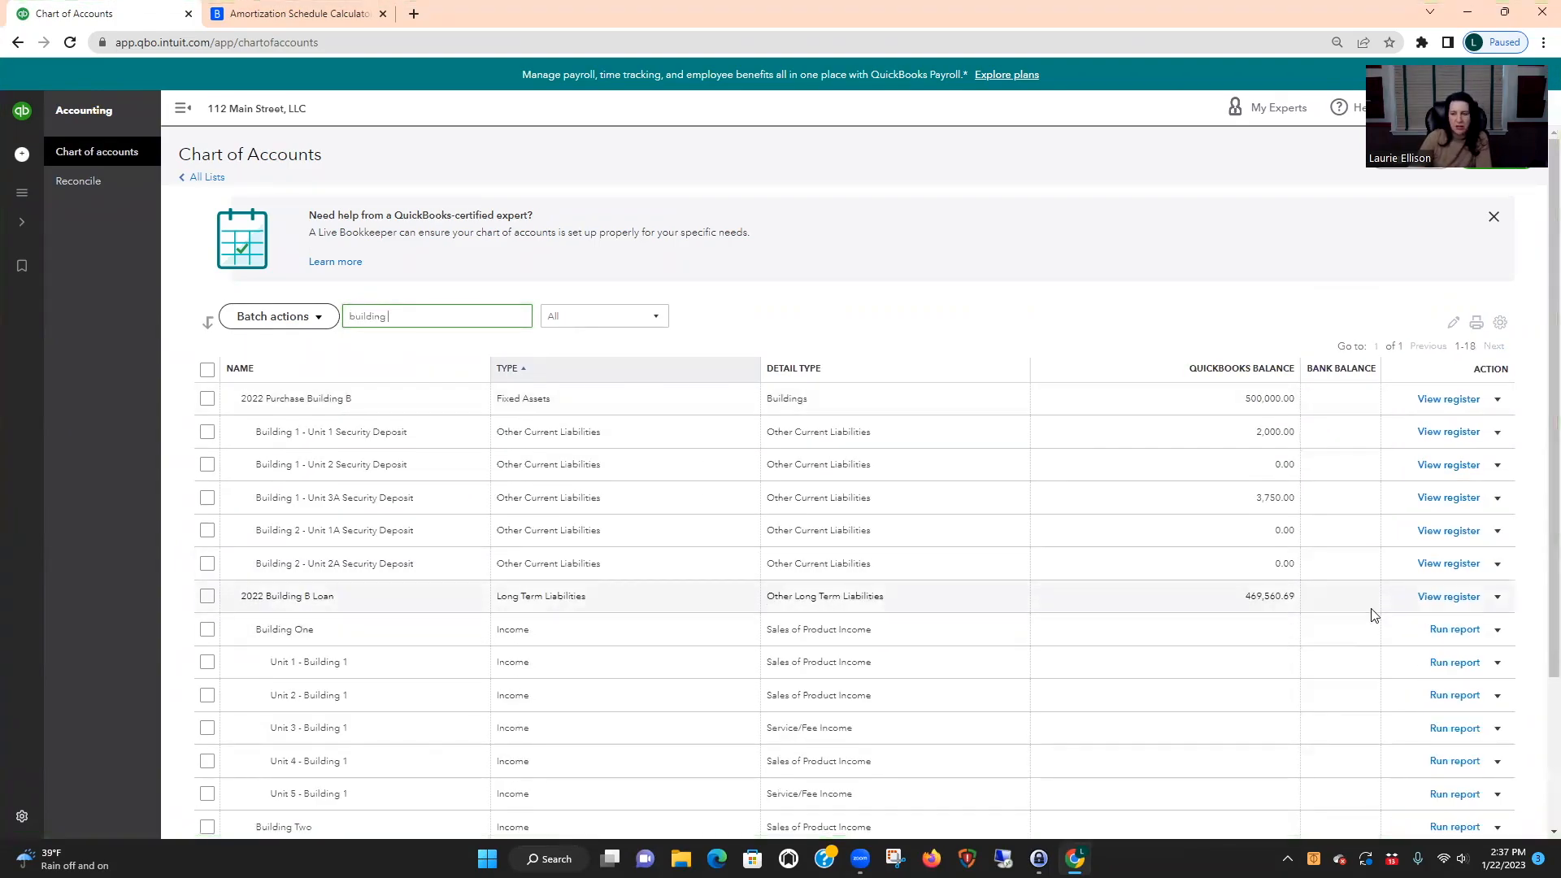
pyautogui.click(1444, 599)
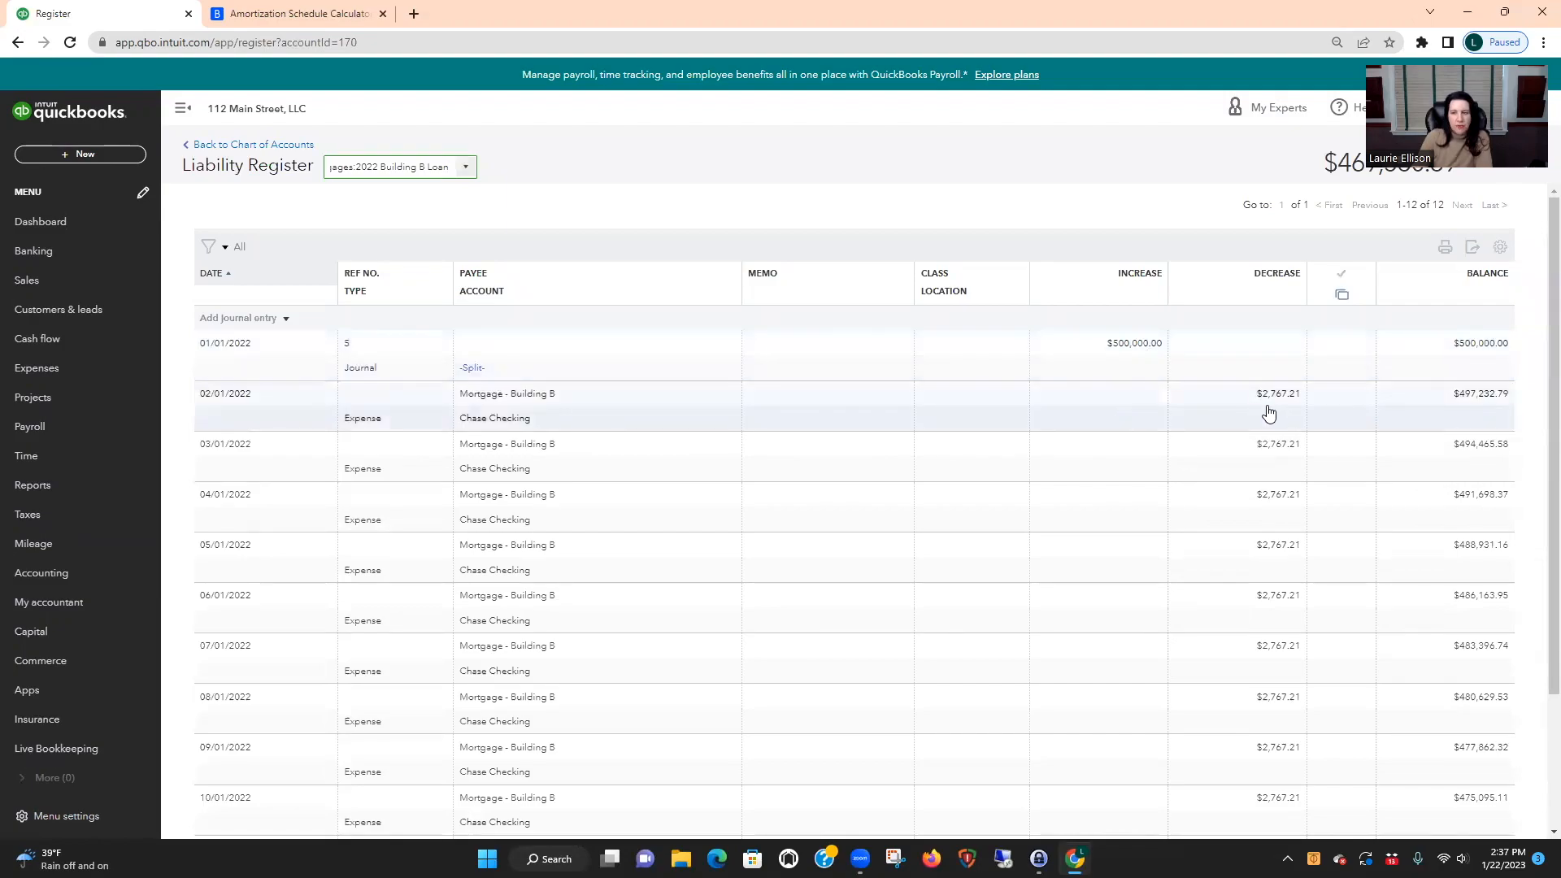
# Examine the 2022 payments in the loan register and compare them with the 2022 principal and interest in the Bankrate amortization schedule
pyautogui.scroll(-1, 1269, 413)
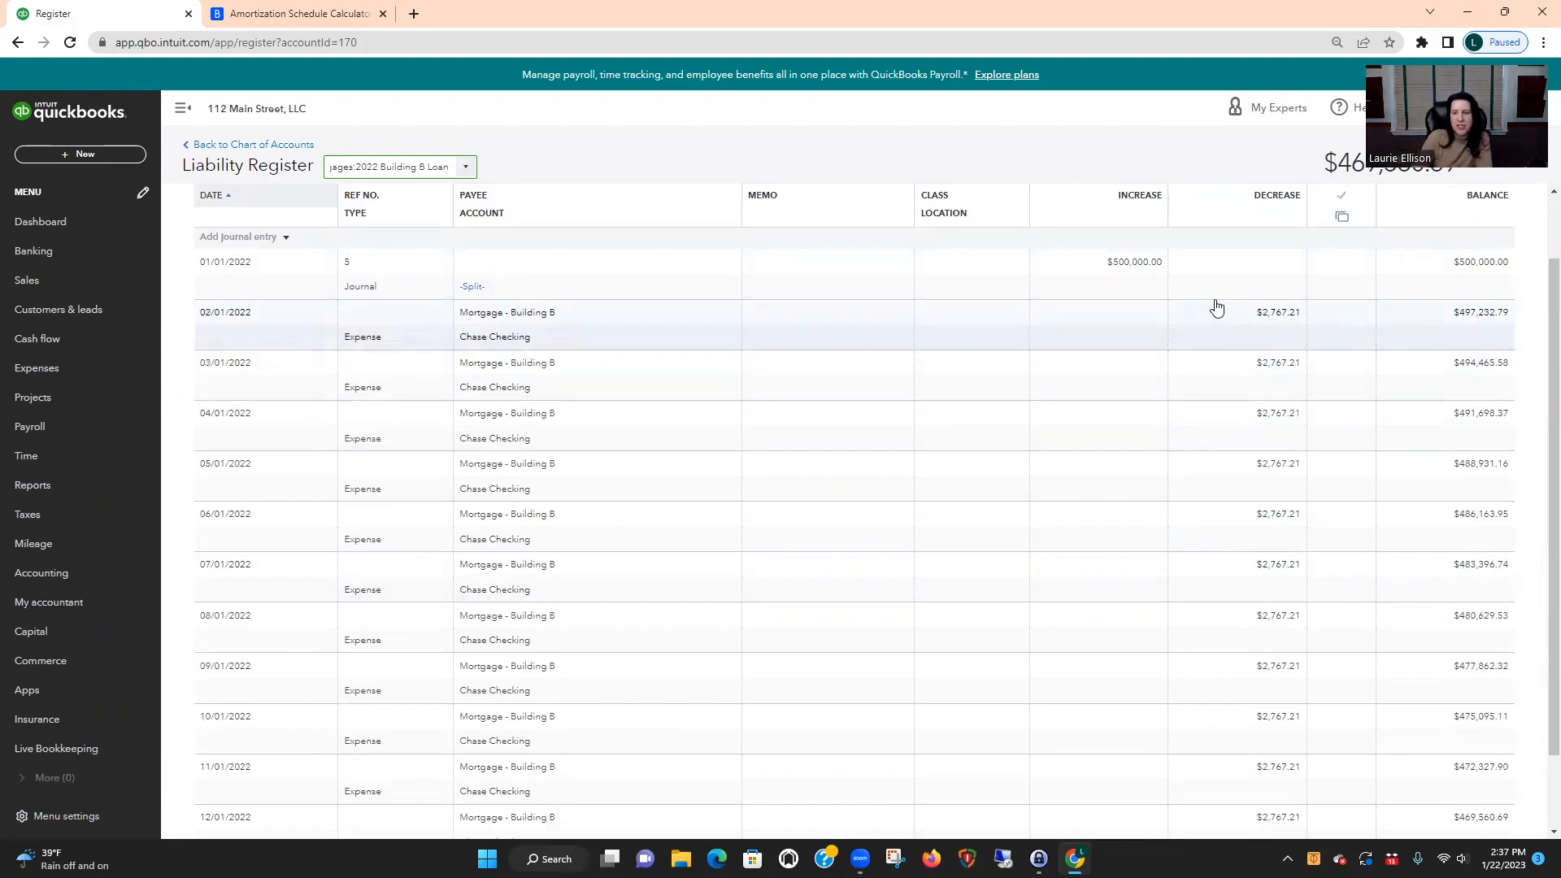
pyautogui.scroll(-1, 1210, 764)
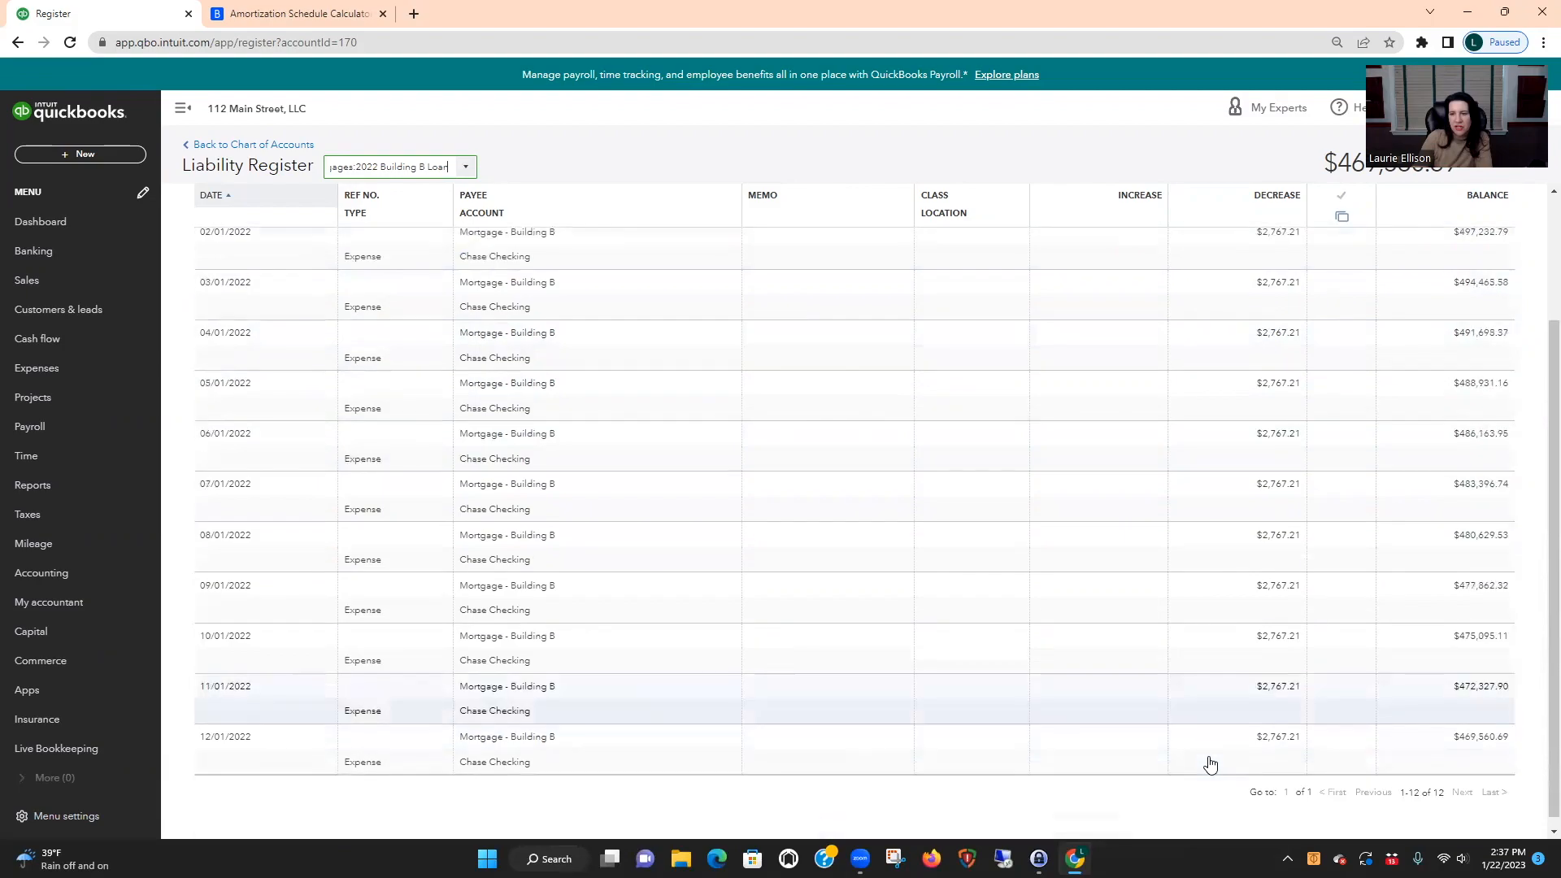
pyautogui.scroll(1, 894, 642)
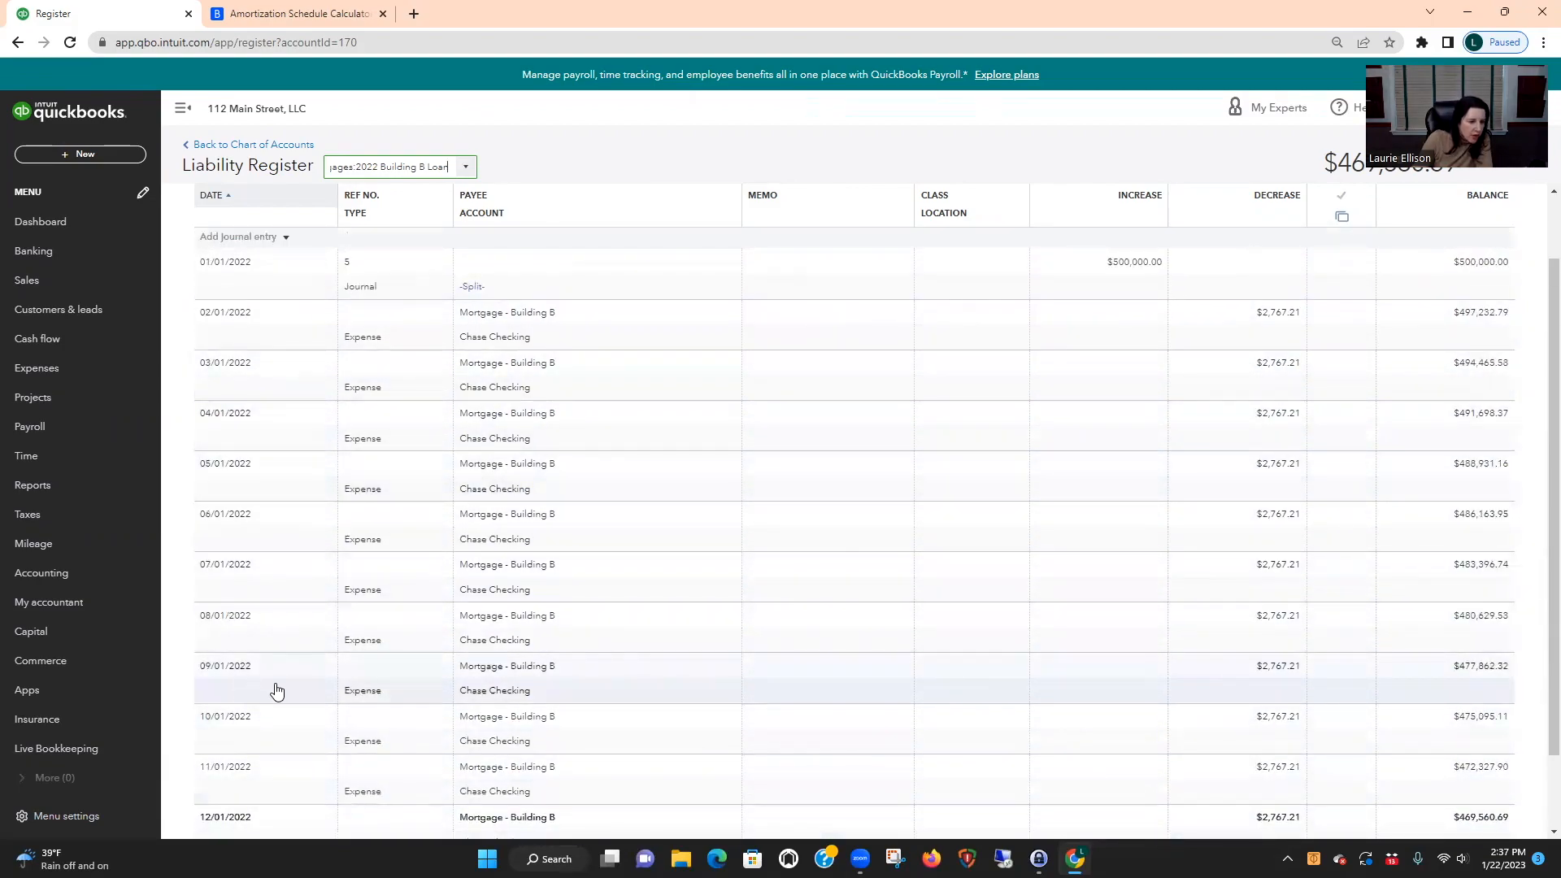
pyautogui.scroll(-1, 276, 691)
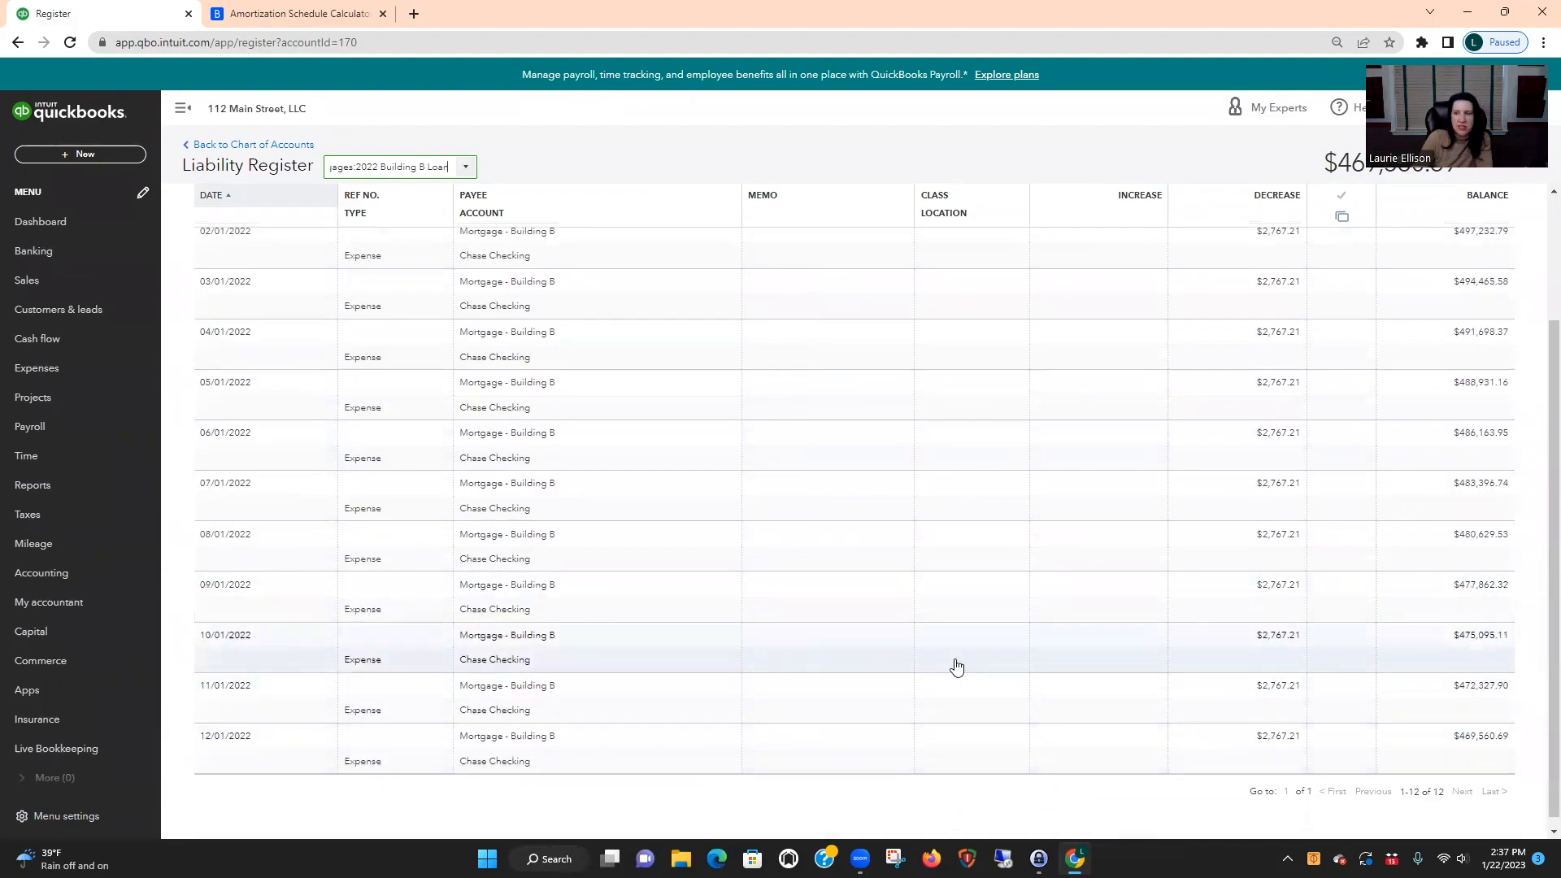
pyautogui.scroll(2, 1020, 669)
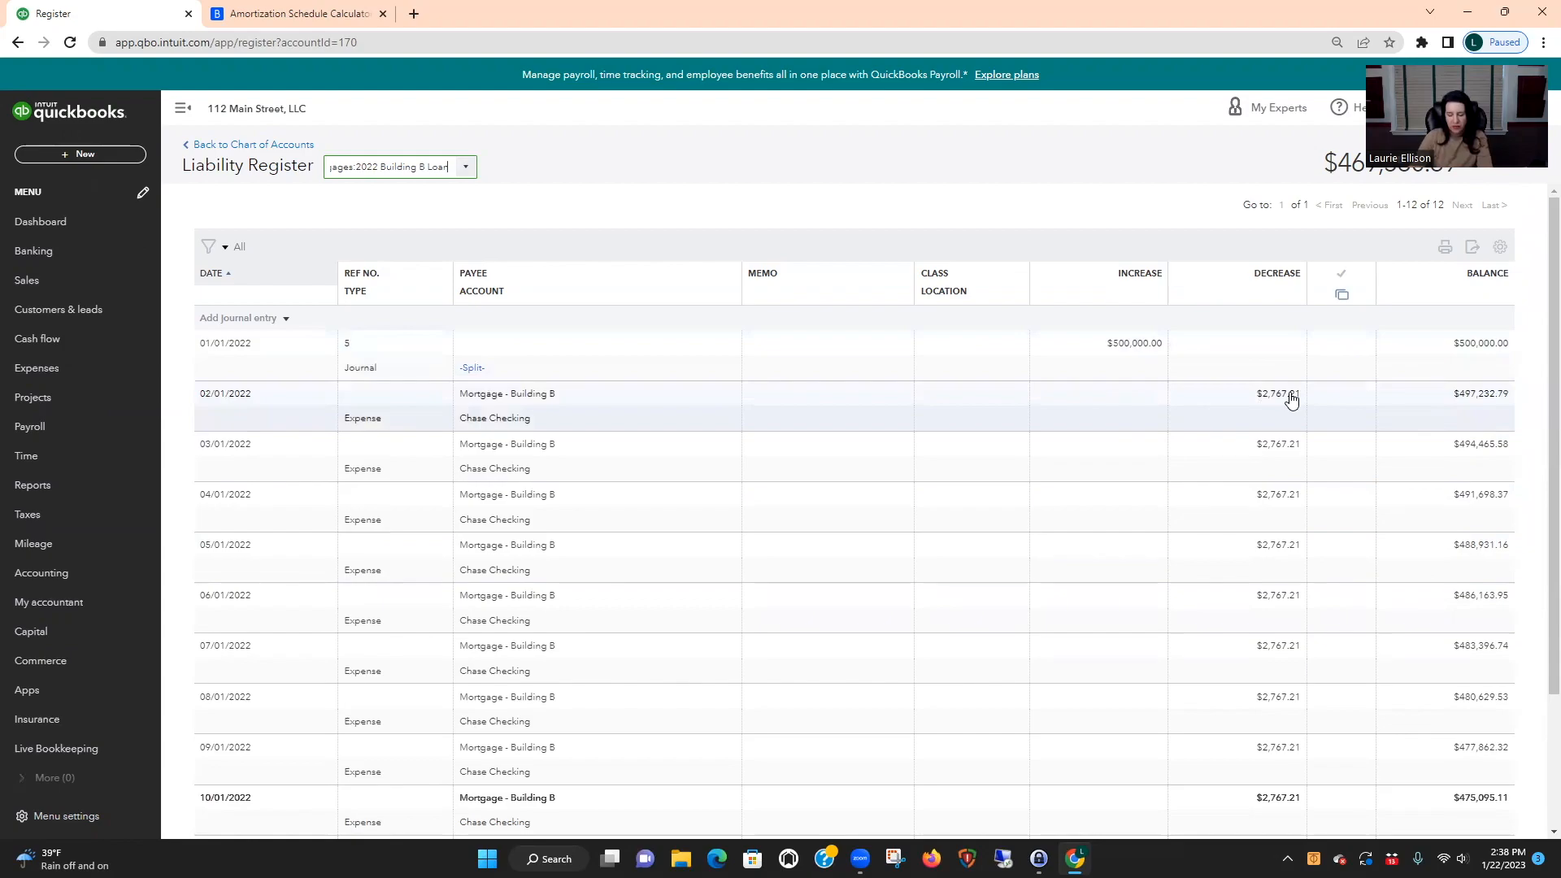
pyautogui.click(294, 16)
pyautogui.scroll(-2, 1282, 485)
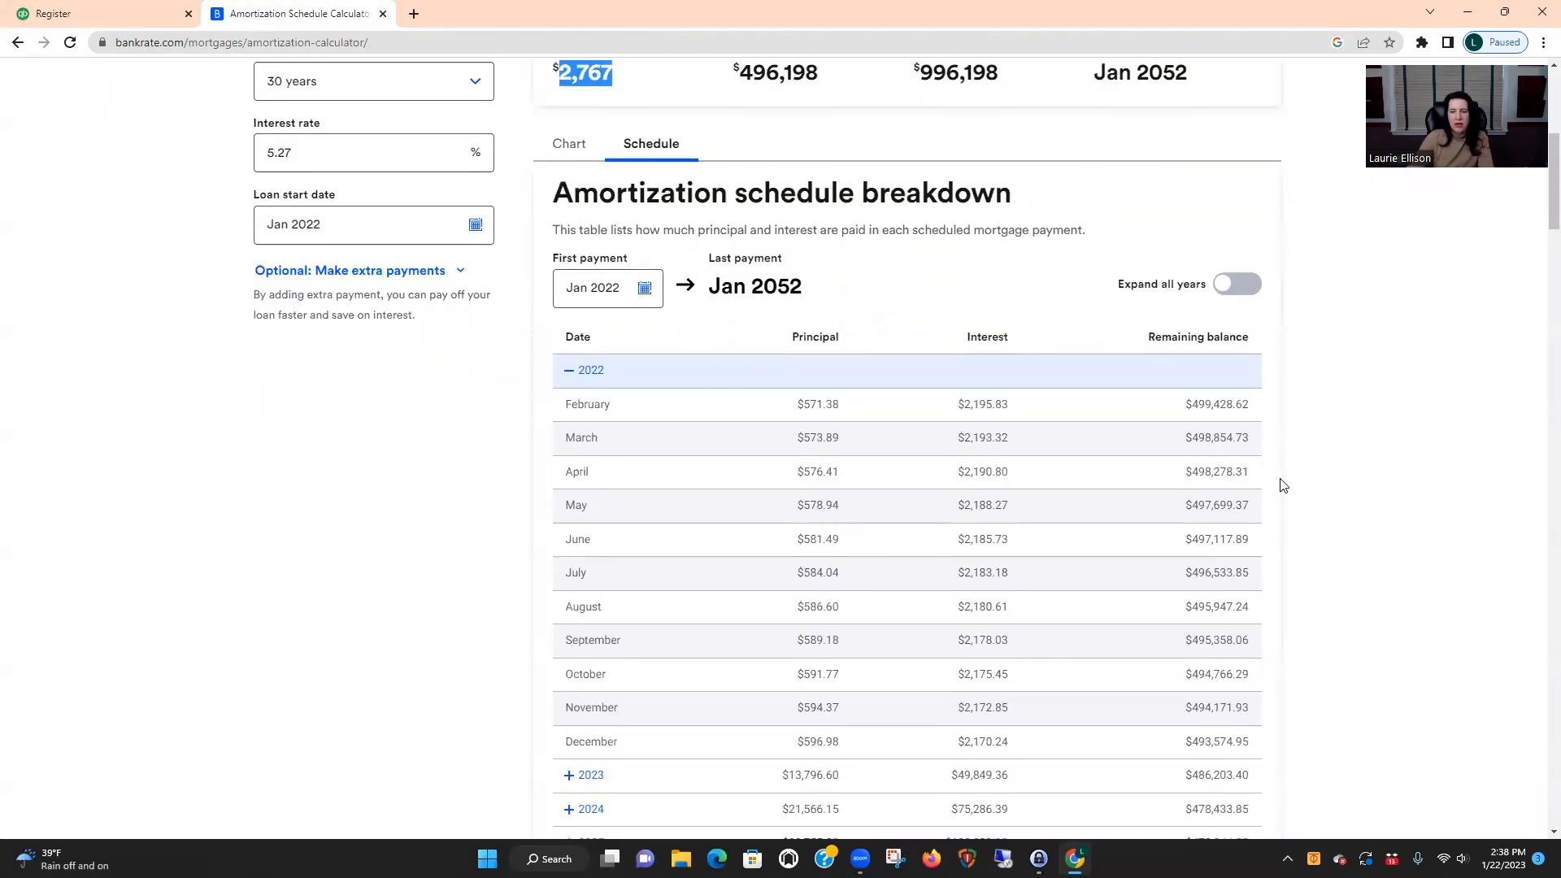
# Highlight the March interest in the Bankrate schedule, and start a journal entry dated 02/28/2022 in the QuickBooks loan register
pyautogui.moveTo(960, 342); pyautogui.dragTo(1008, 376)
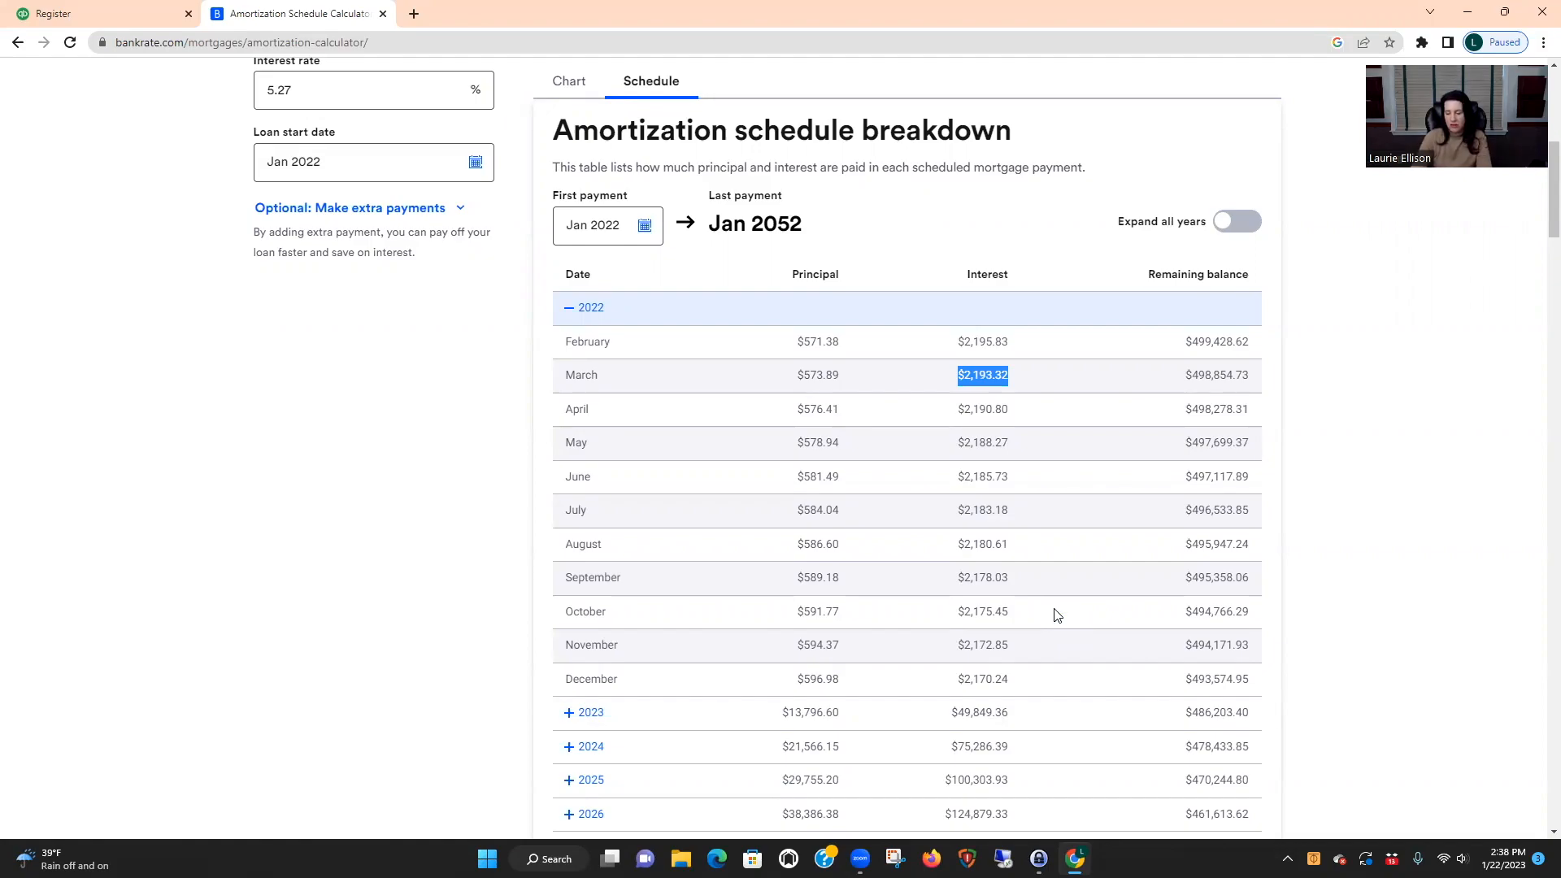
pyautogui.click(103, 15)
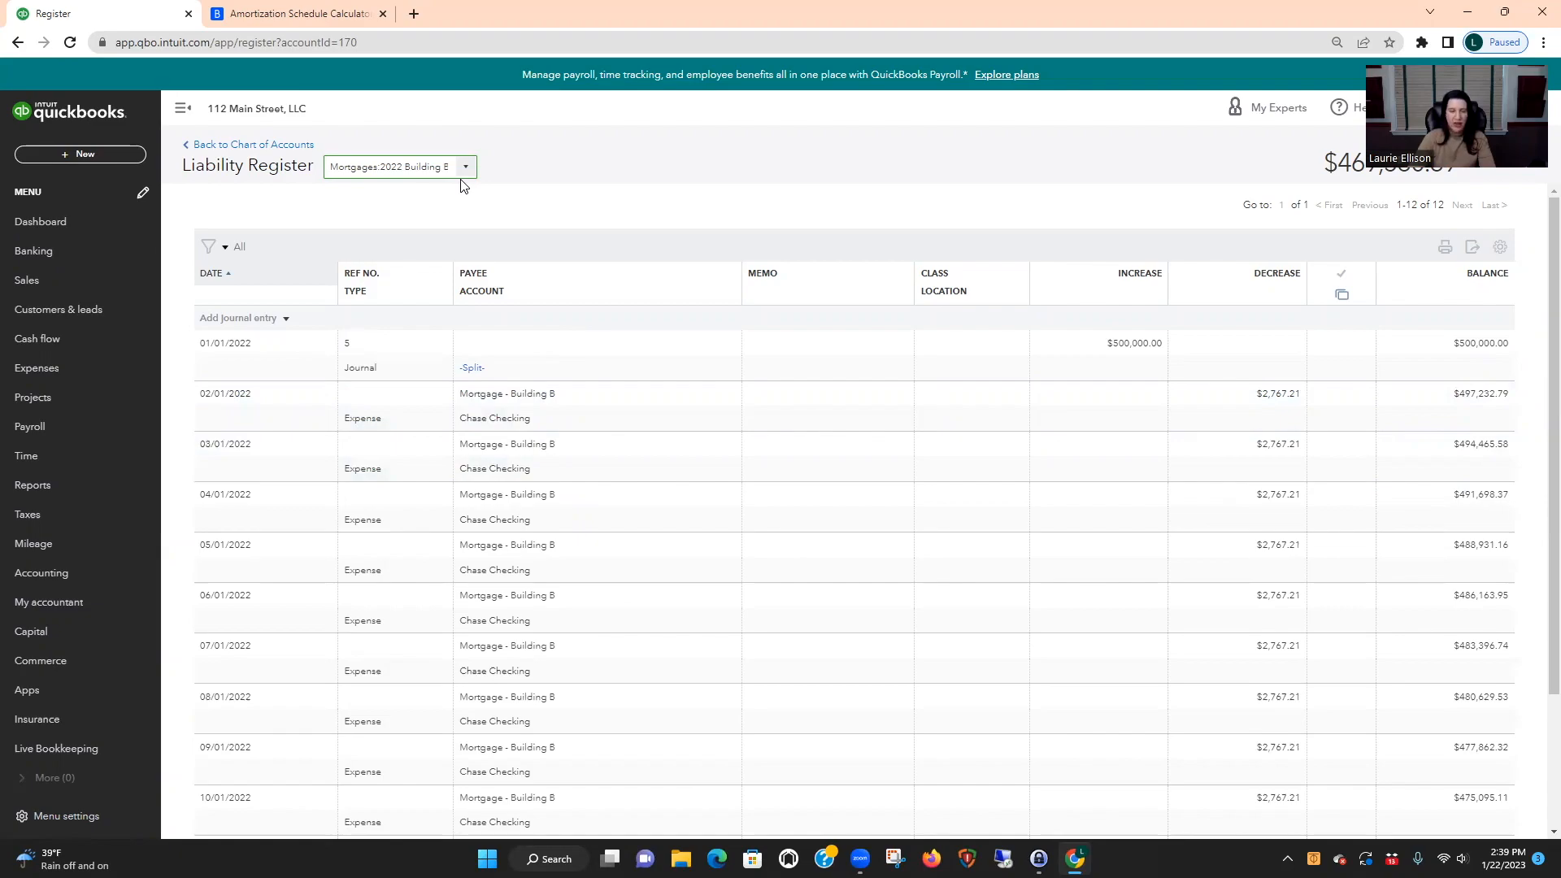
pyautogui.scroll(-3, 582, 382)
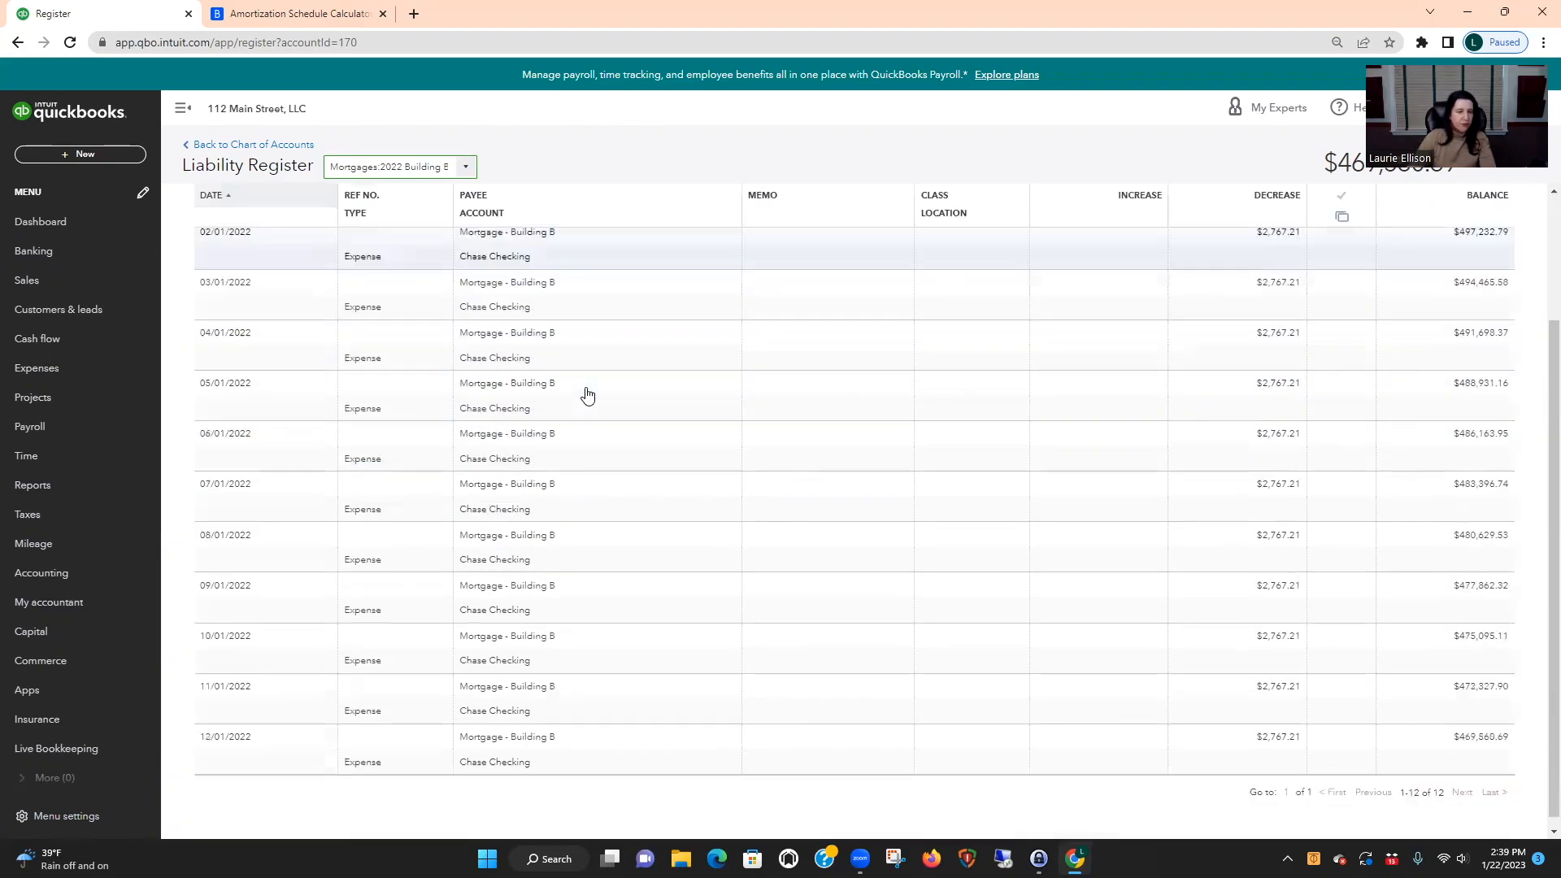
pyautogui.scroll(3, 587, 395)
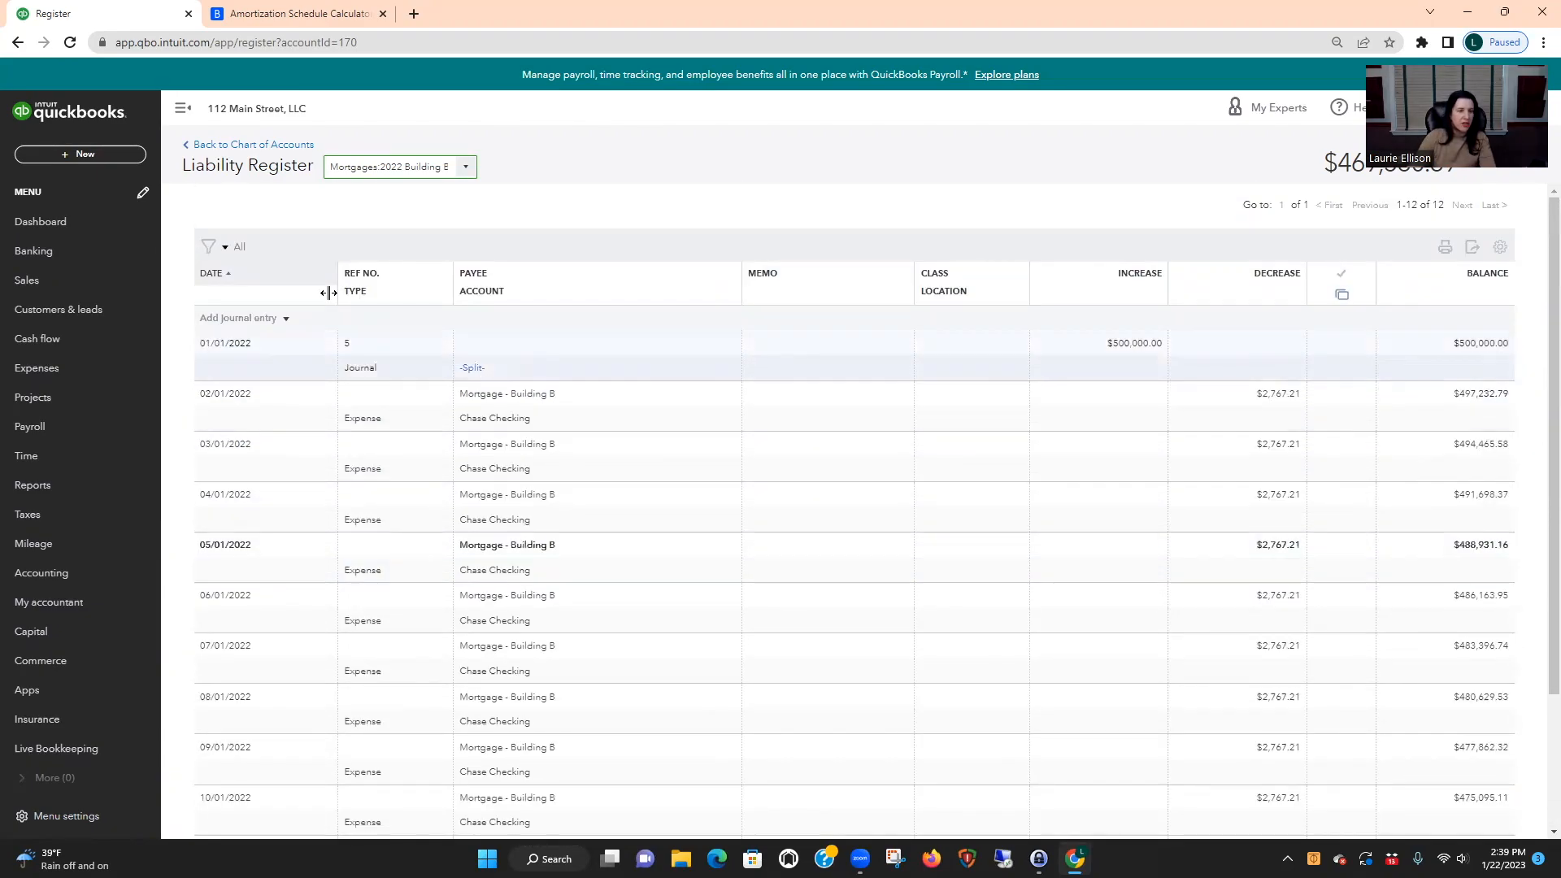
pyautogui.click(254, 318)
pyautogui.write('2/')
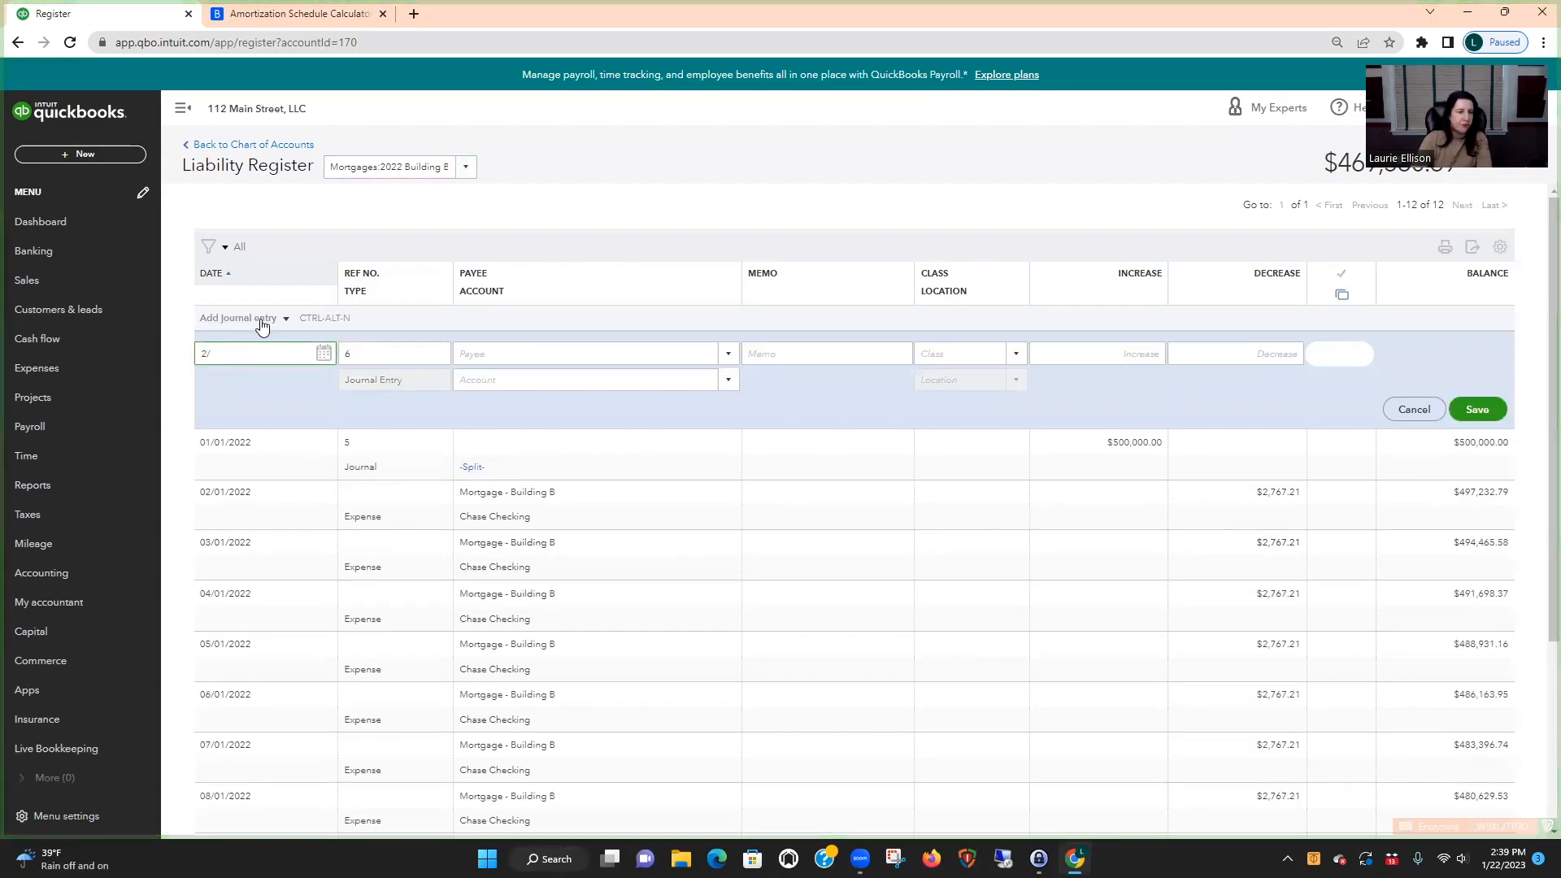
pyautogui.write('28/2')
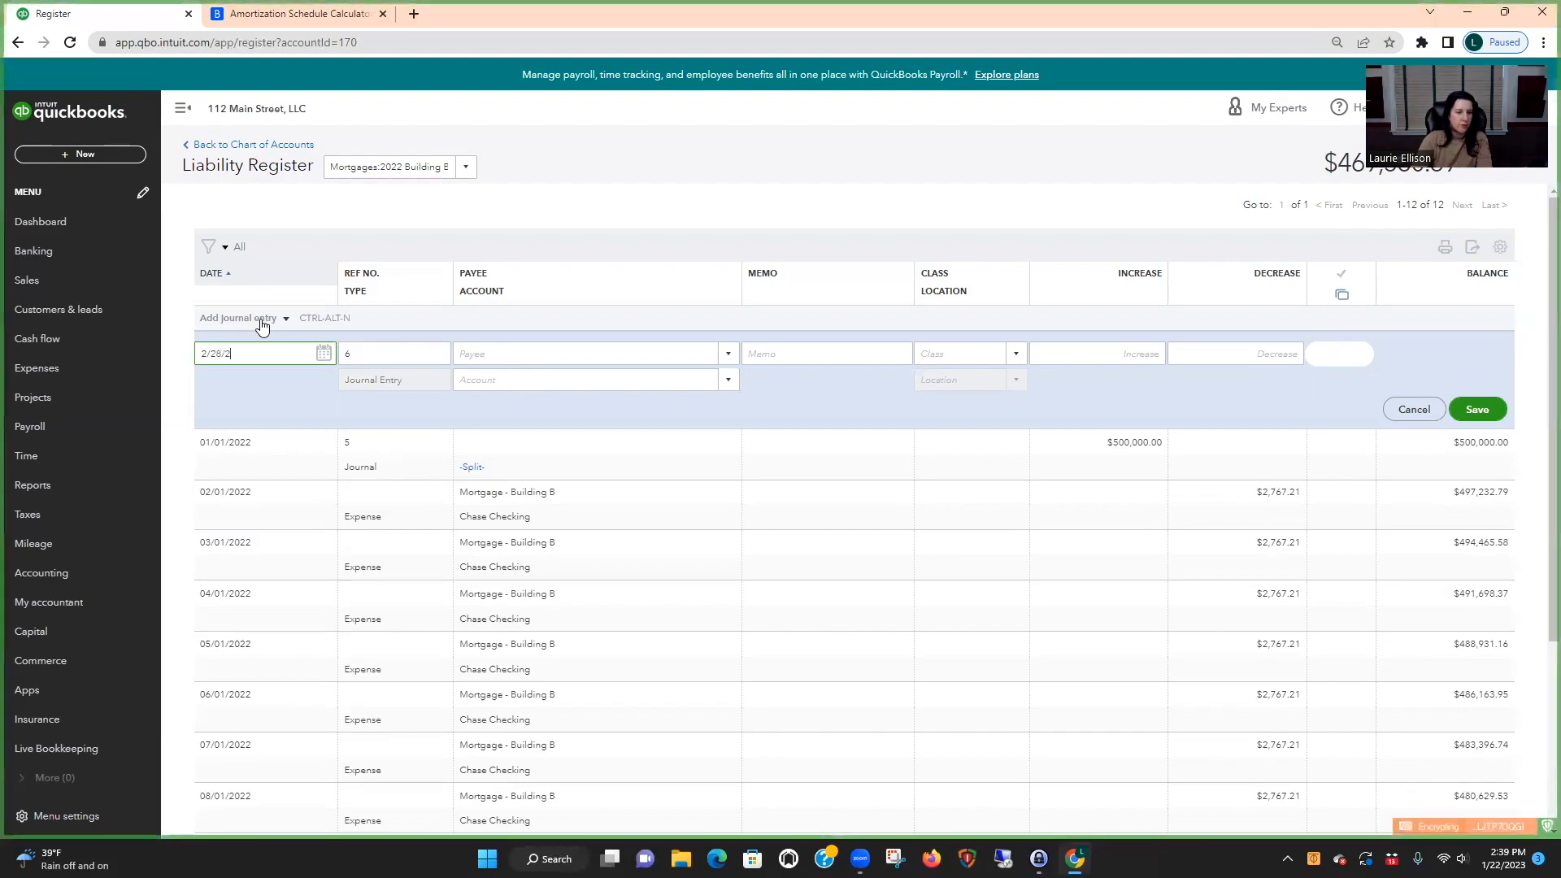
# Enter an increase of 2,195.83 against the Interest paid:Mortgage interest account and save the February journal entry
pyautogui.press('Tab')
pyautogui.press('Tab')
pyautogui.press('Tab')
pyautogui.press('Tab')
pyautogui.press('Tab')
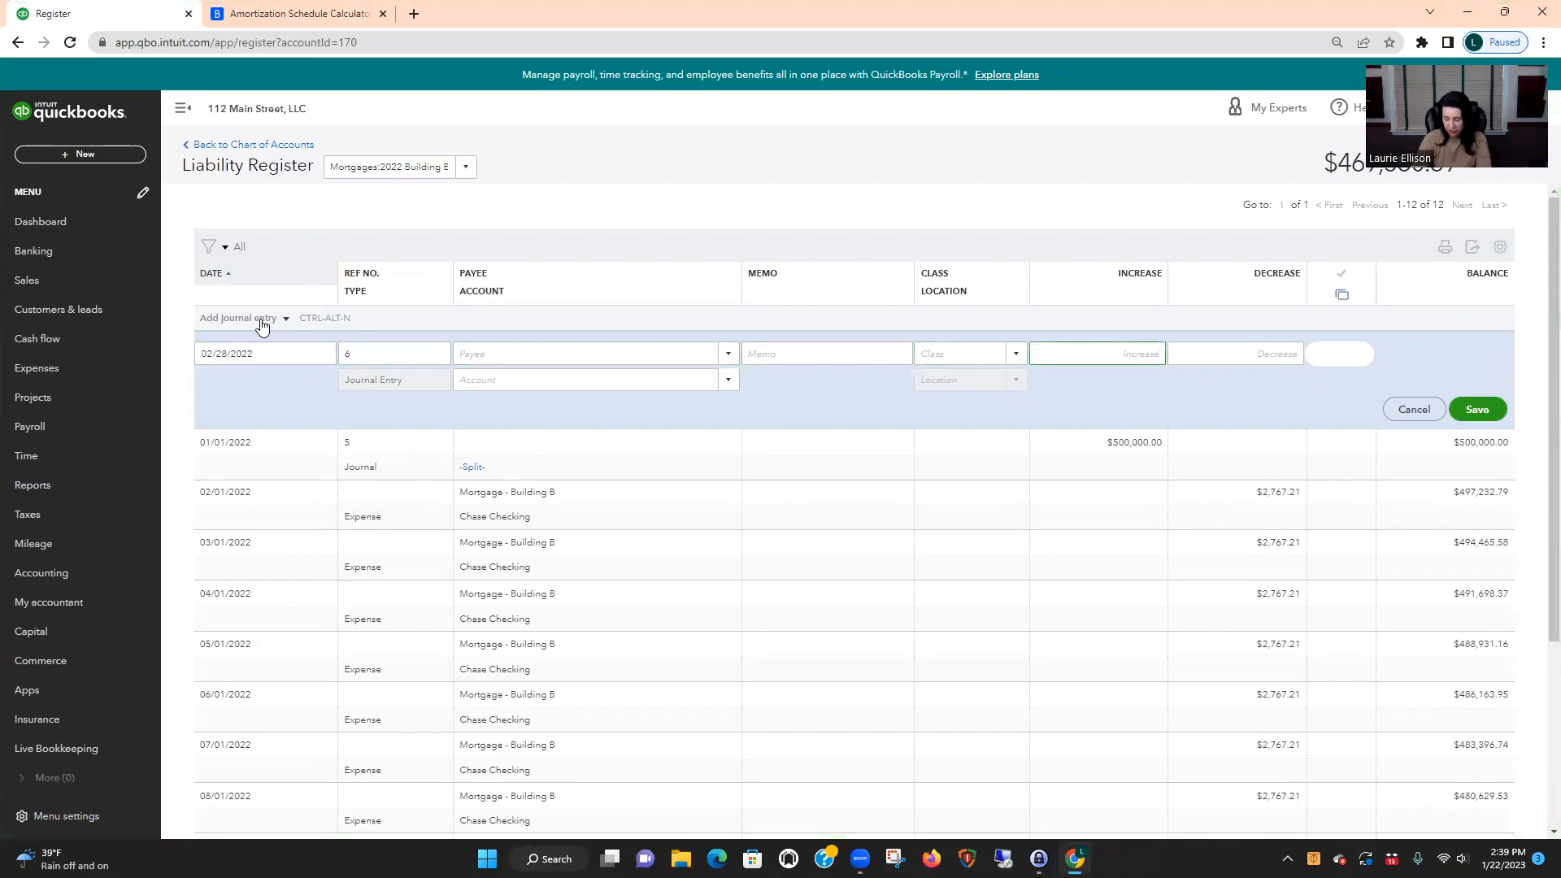
pyautogui.write('2195.83')
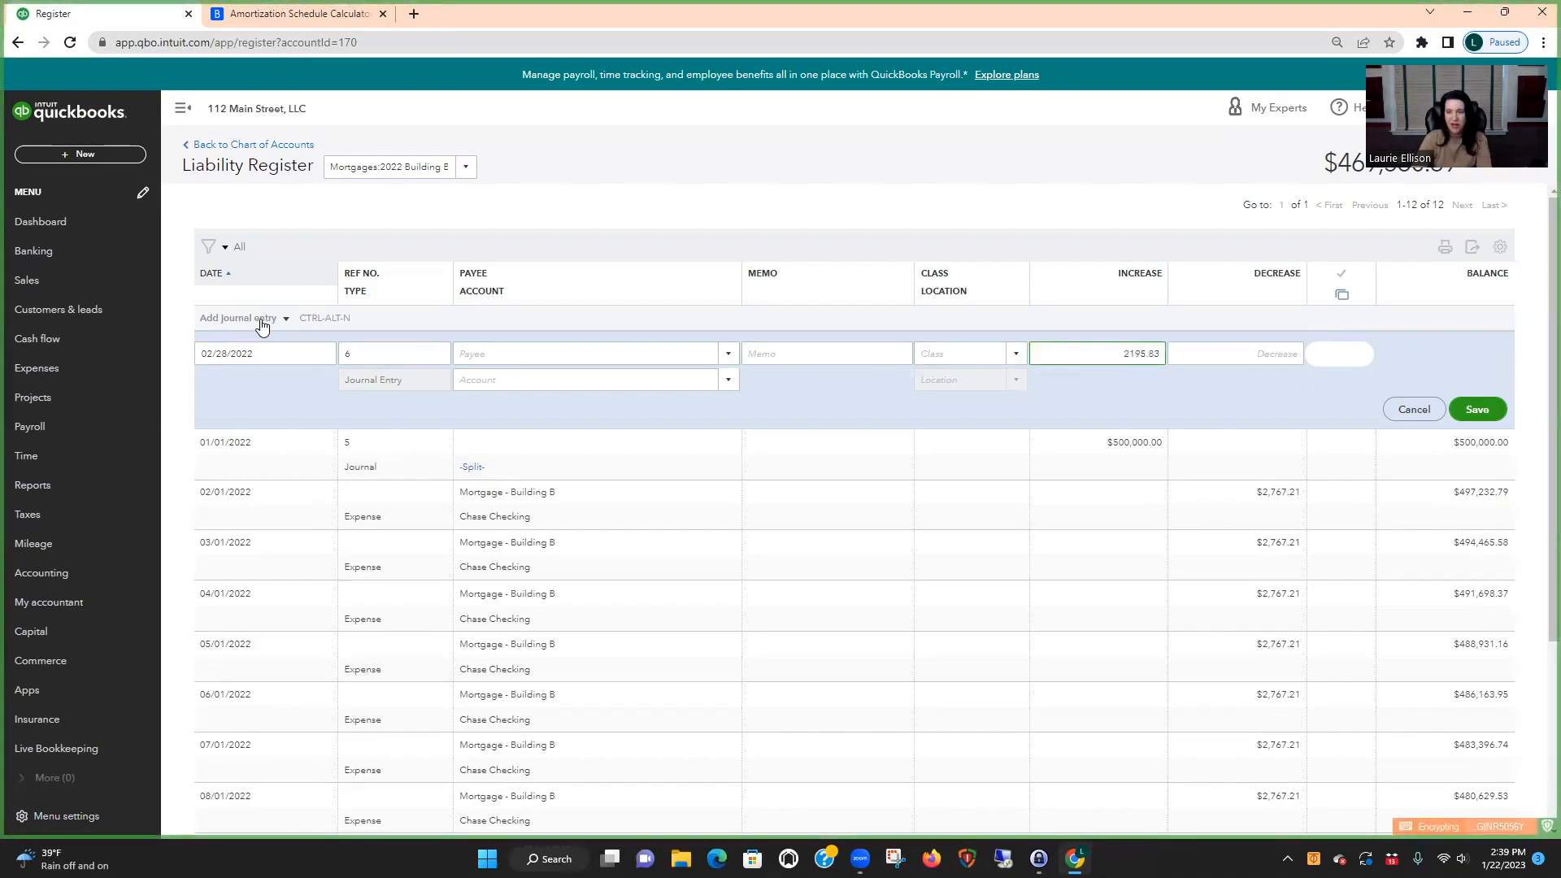
pyautogui.press('Tab')
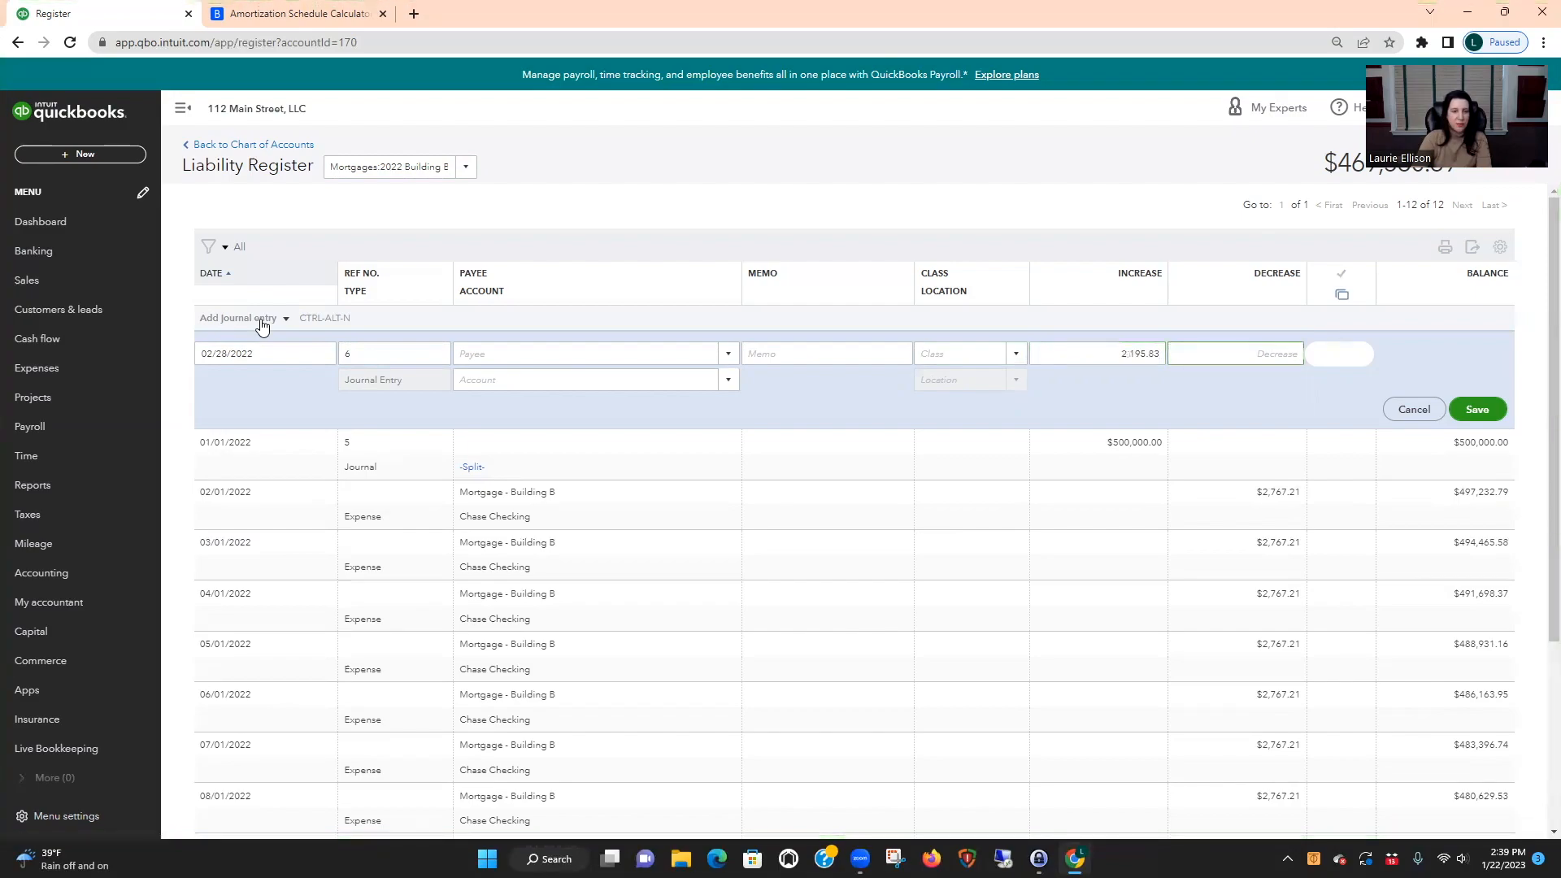
pyautogui.click(485, 378)
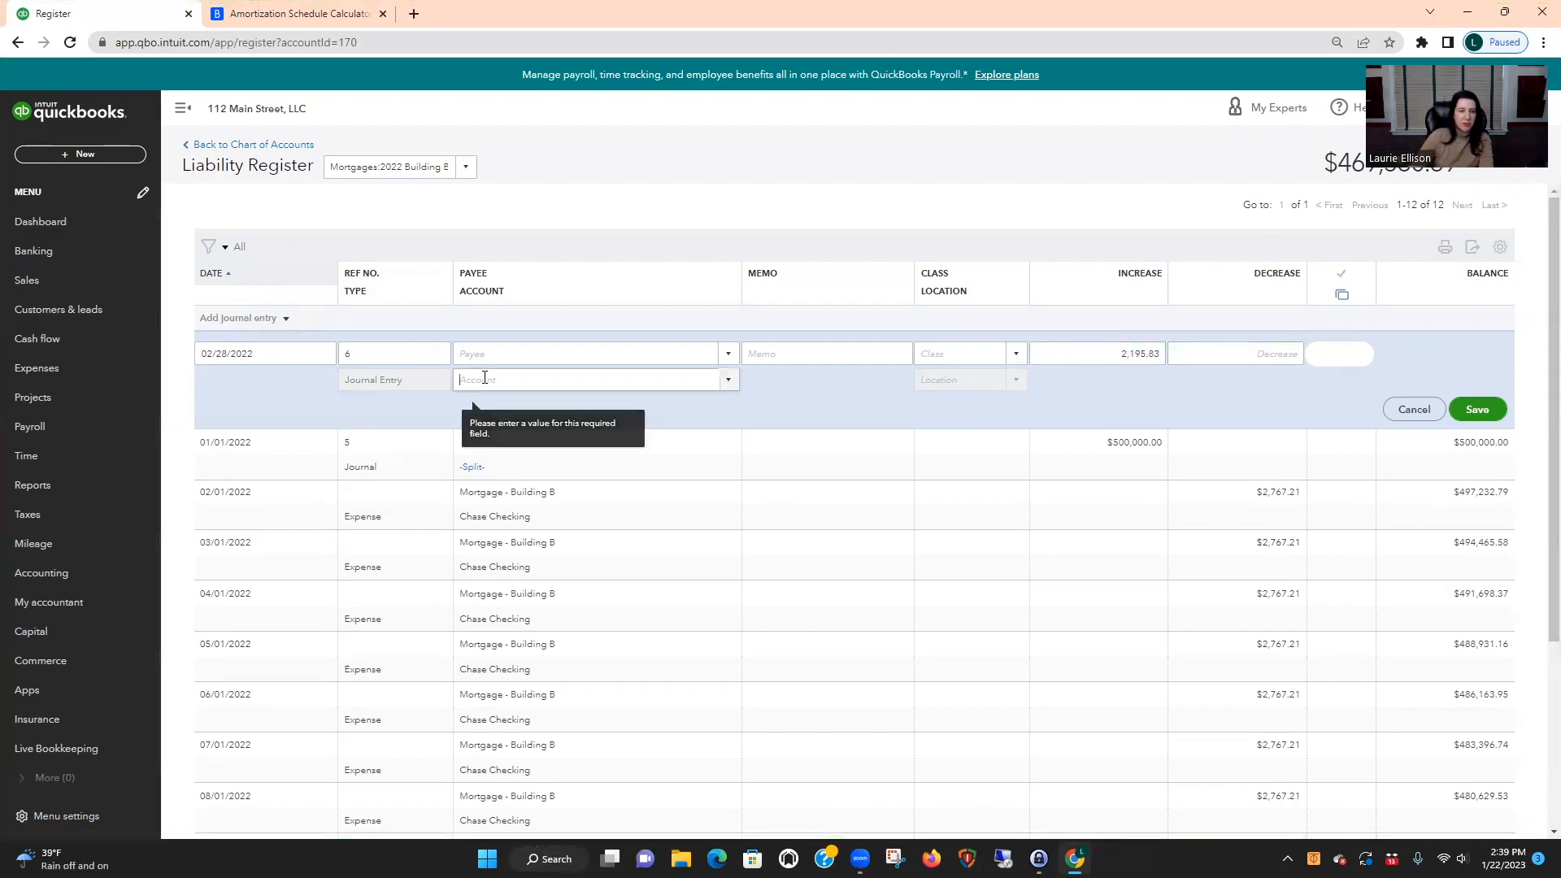
pyautogui.write('inter')
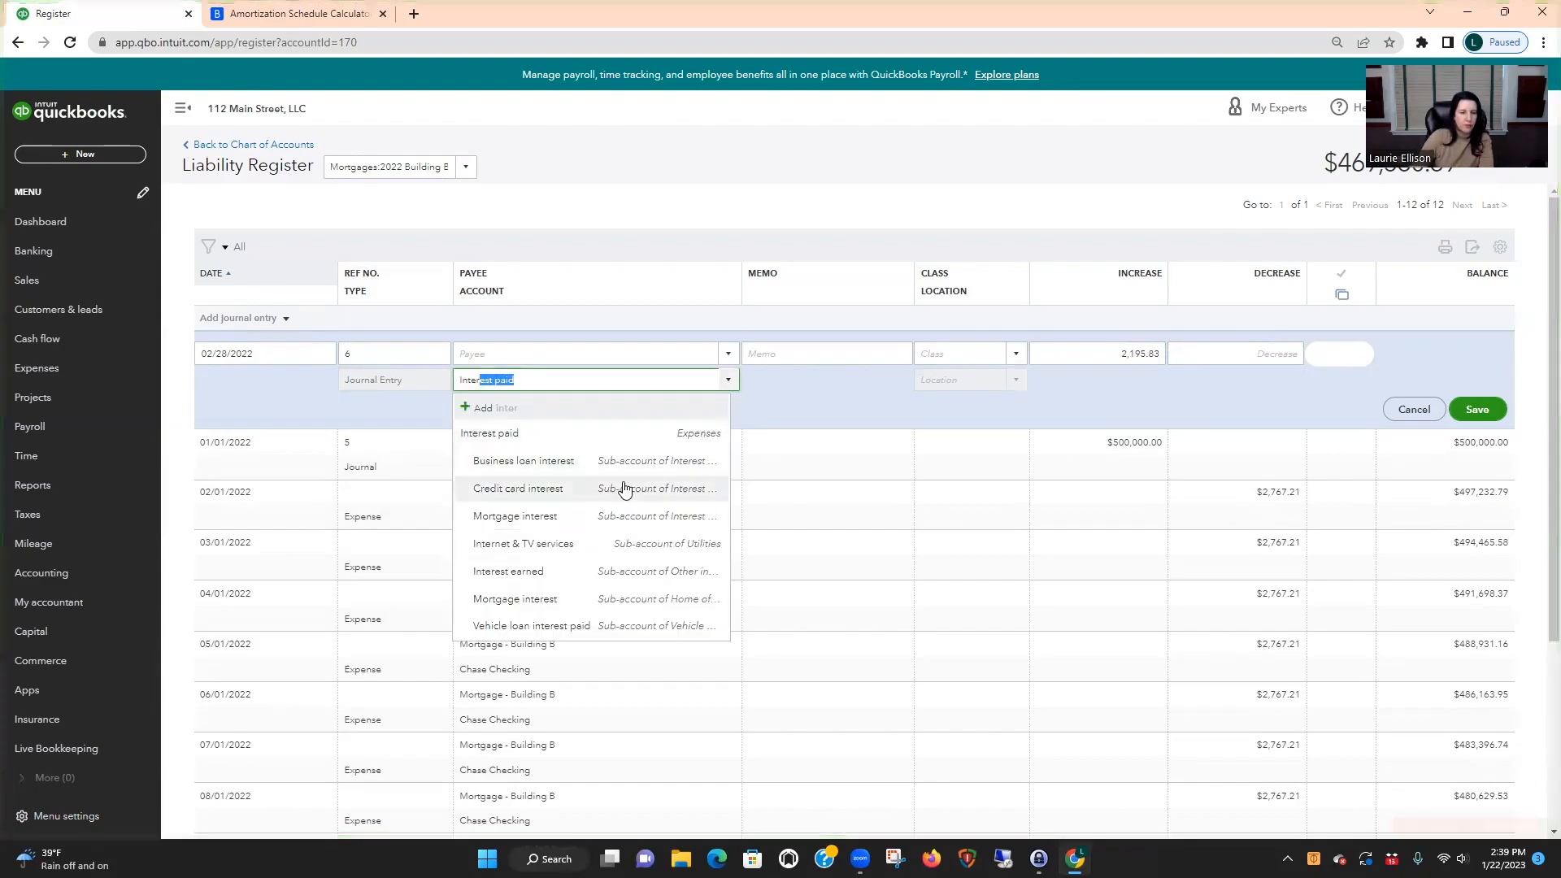
pyautogui.click(599, 517)
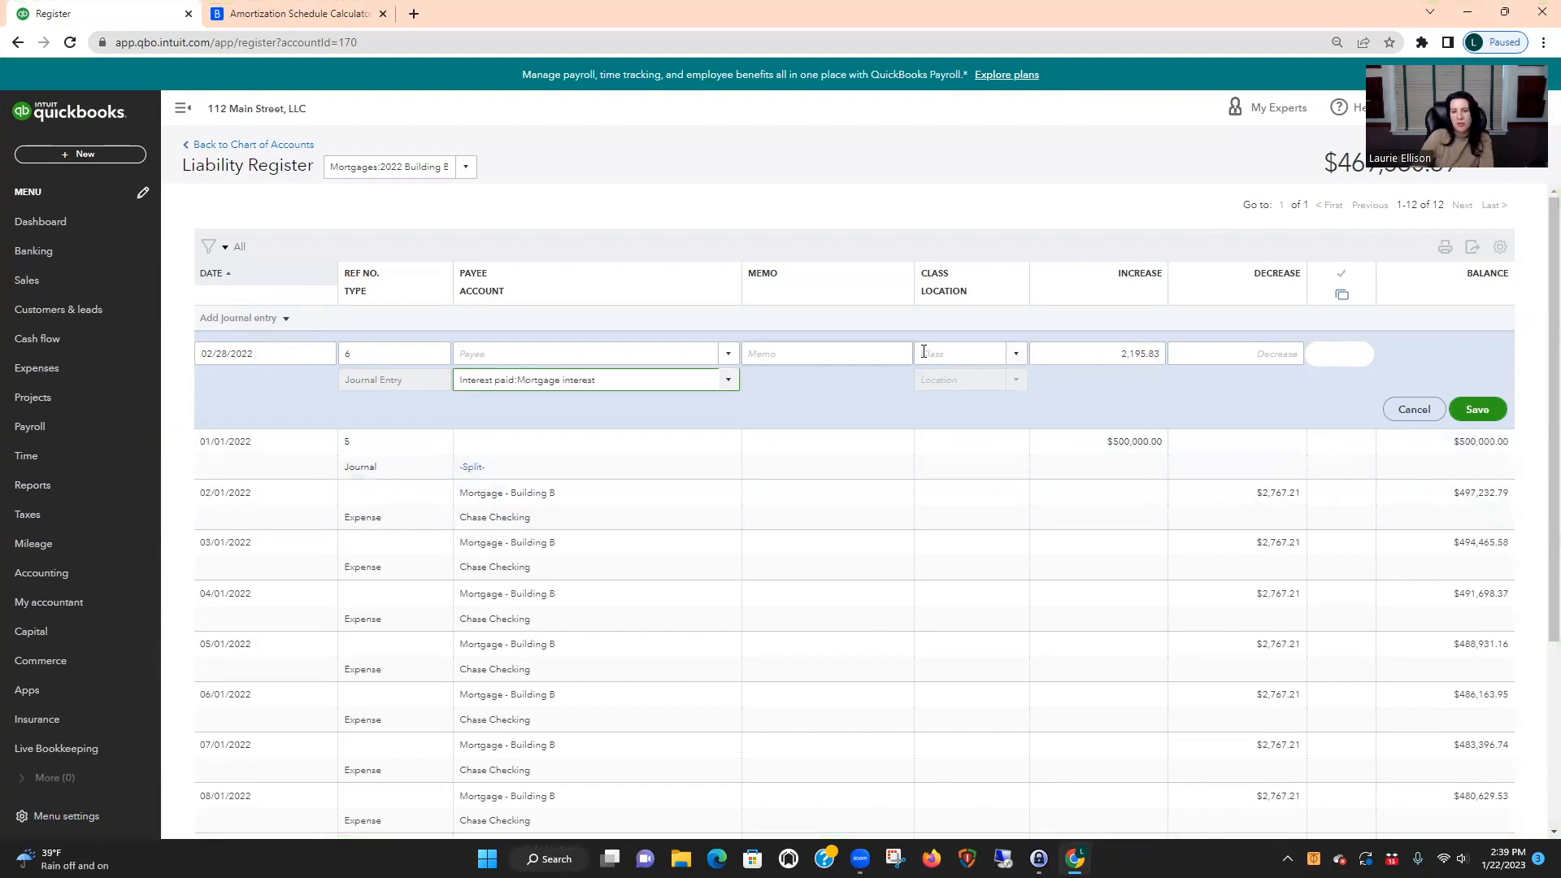
pyautogui.click(1478, 410)
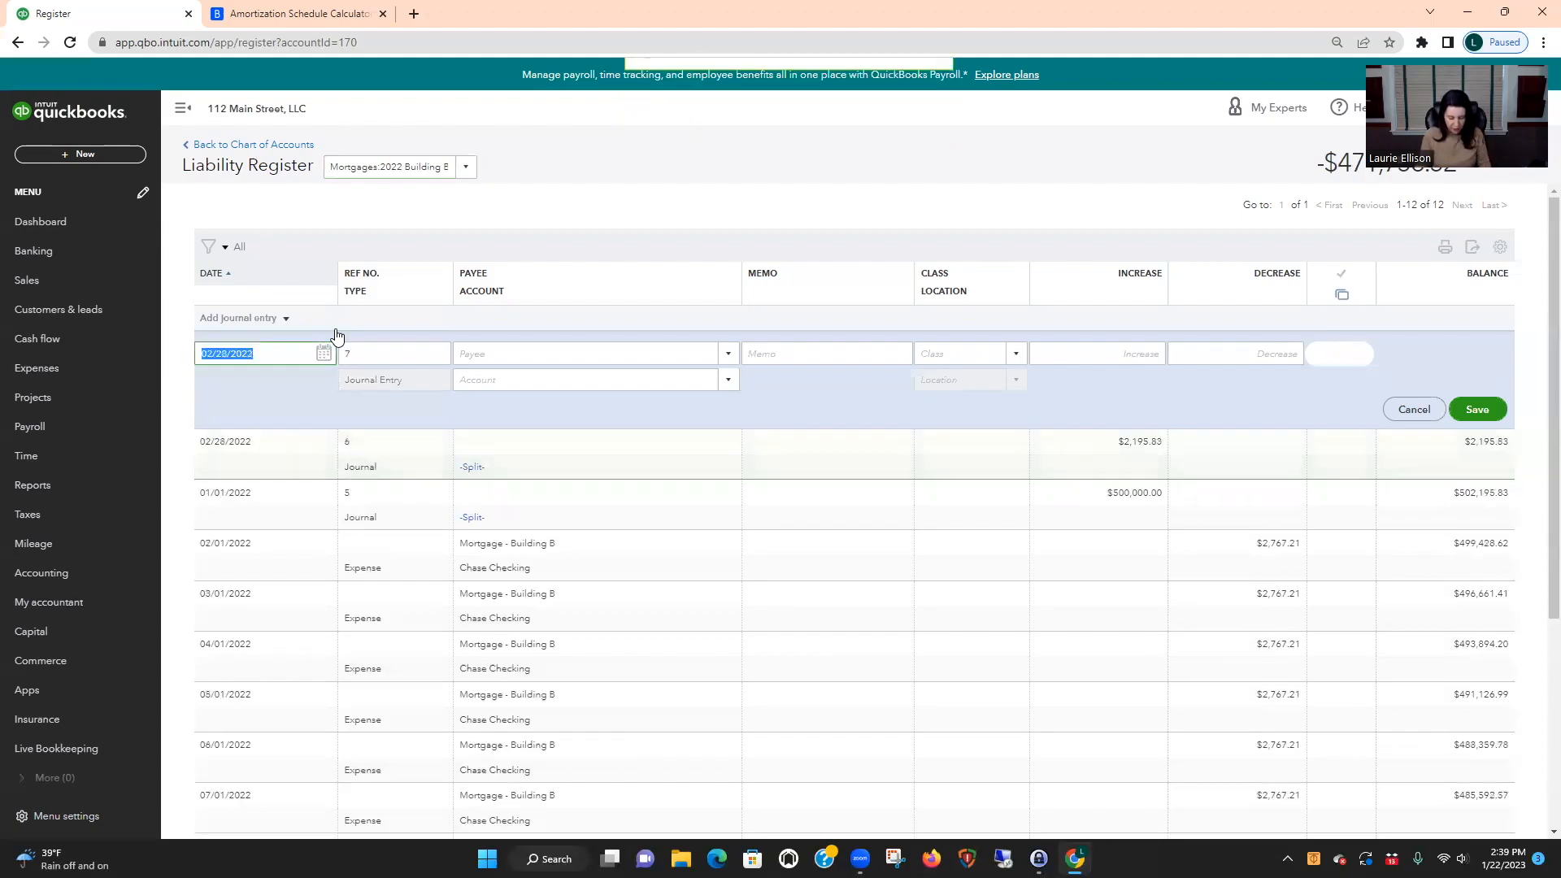
# Date the next journal entry in the loan register 03/31/2022 and enter an increase of 2,193.32
pyautogui.write('3/')
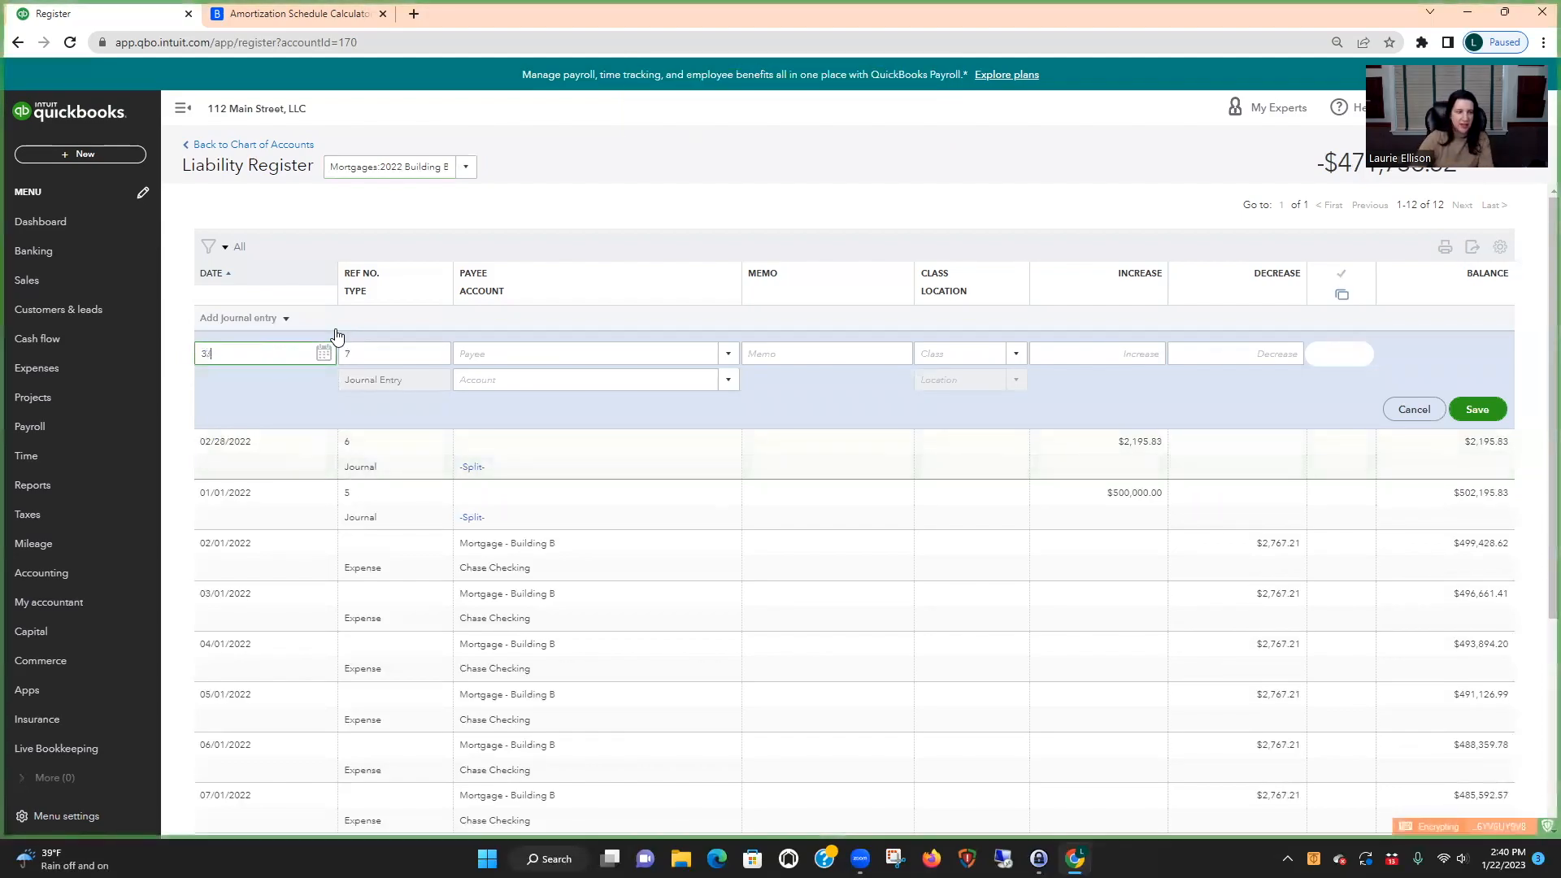
pyautogui.press('Tab')
pyautogui.press('Tab')
pyautogui.press('Tab')
pyautogui.press('Tab')
pyautogui.press('Tab')
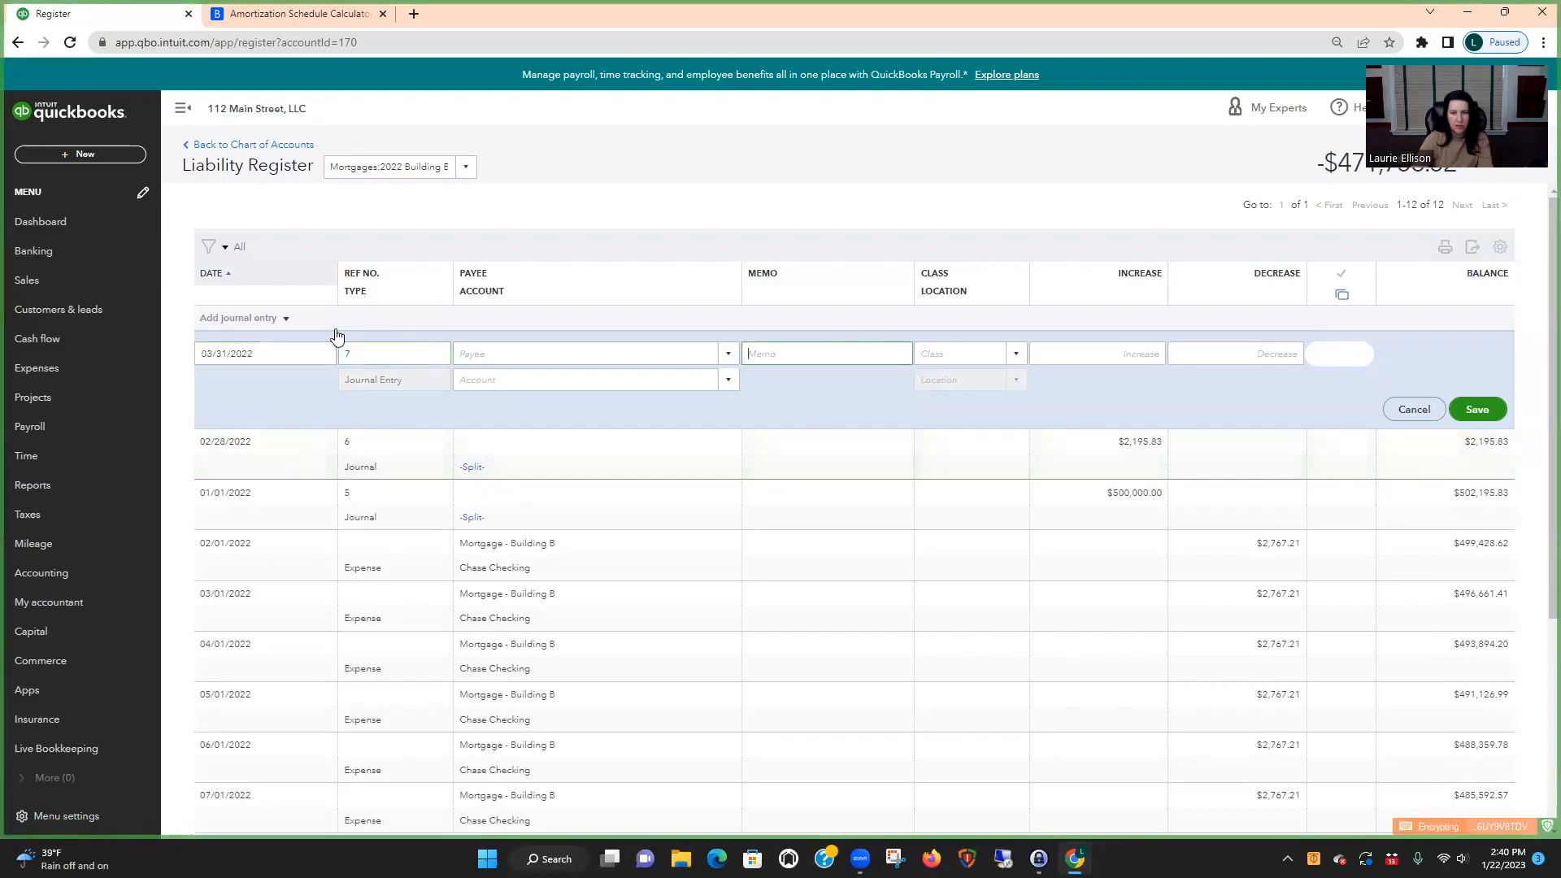
pyautogui.write('2')
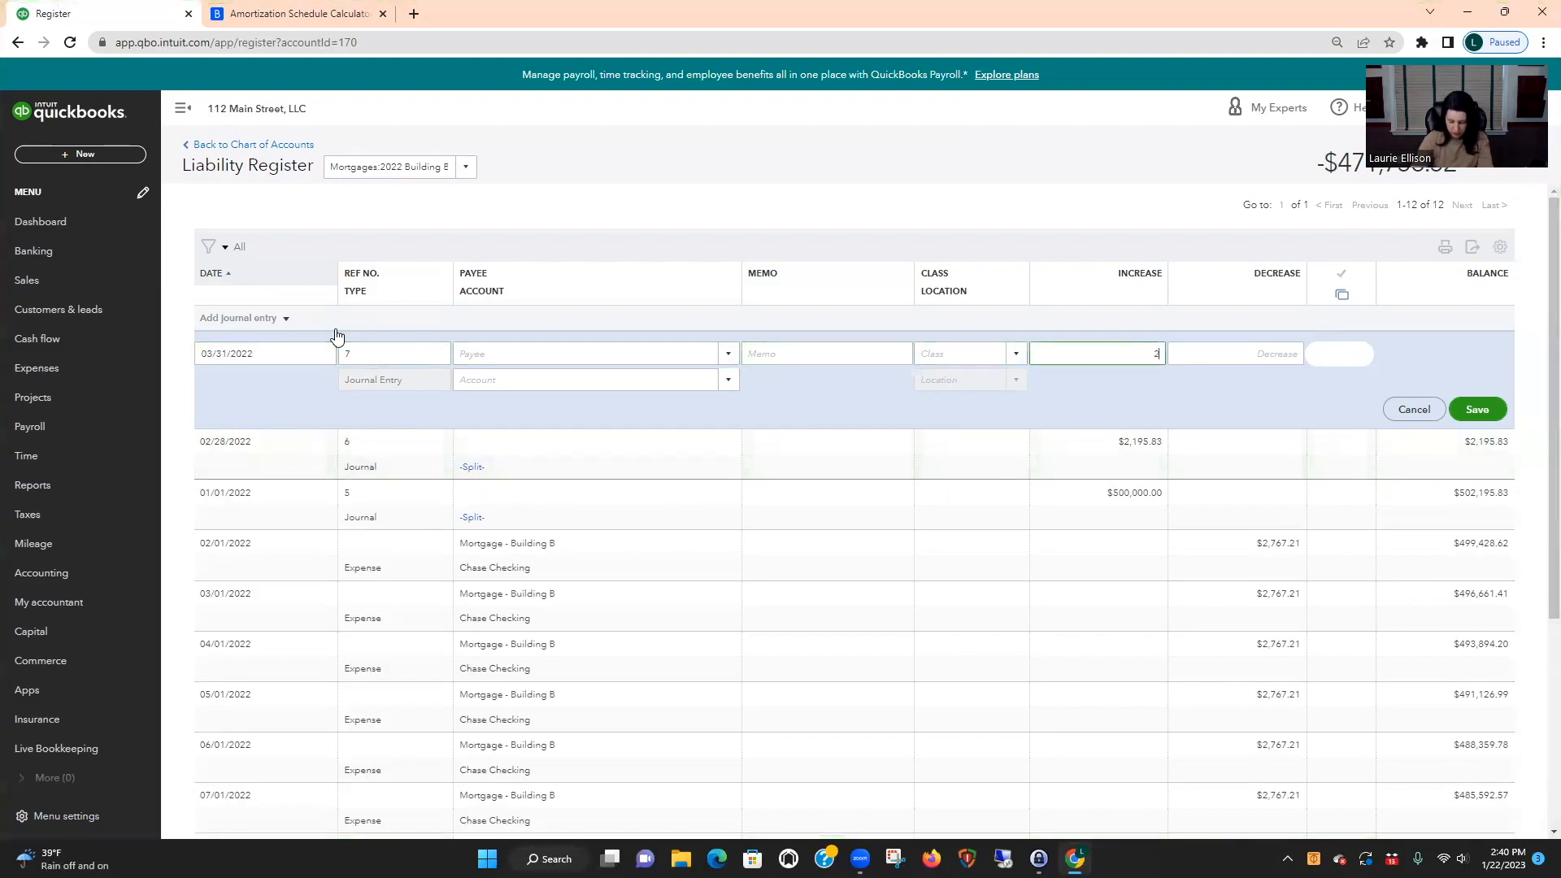
pyautogui.write('19')
# Assign the March journal entry to the Interest paid:Mortgage interest account and save it
pyautogui.press('Tab')
pyautogui.press('Tab')
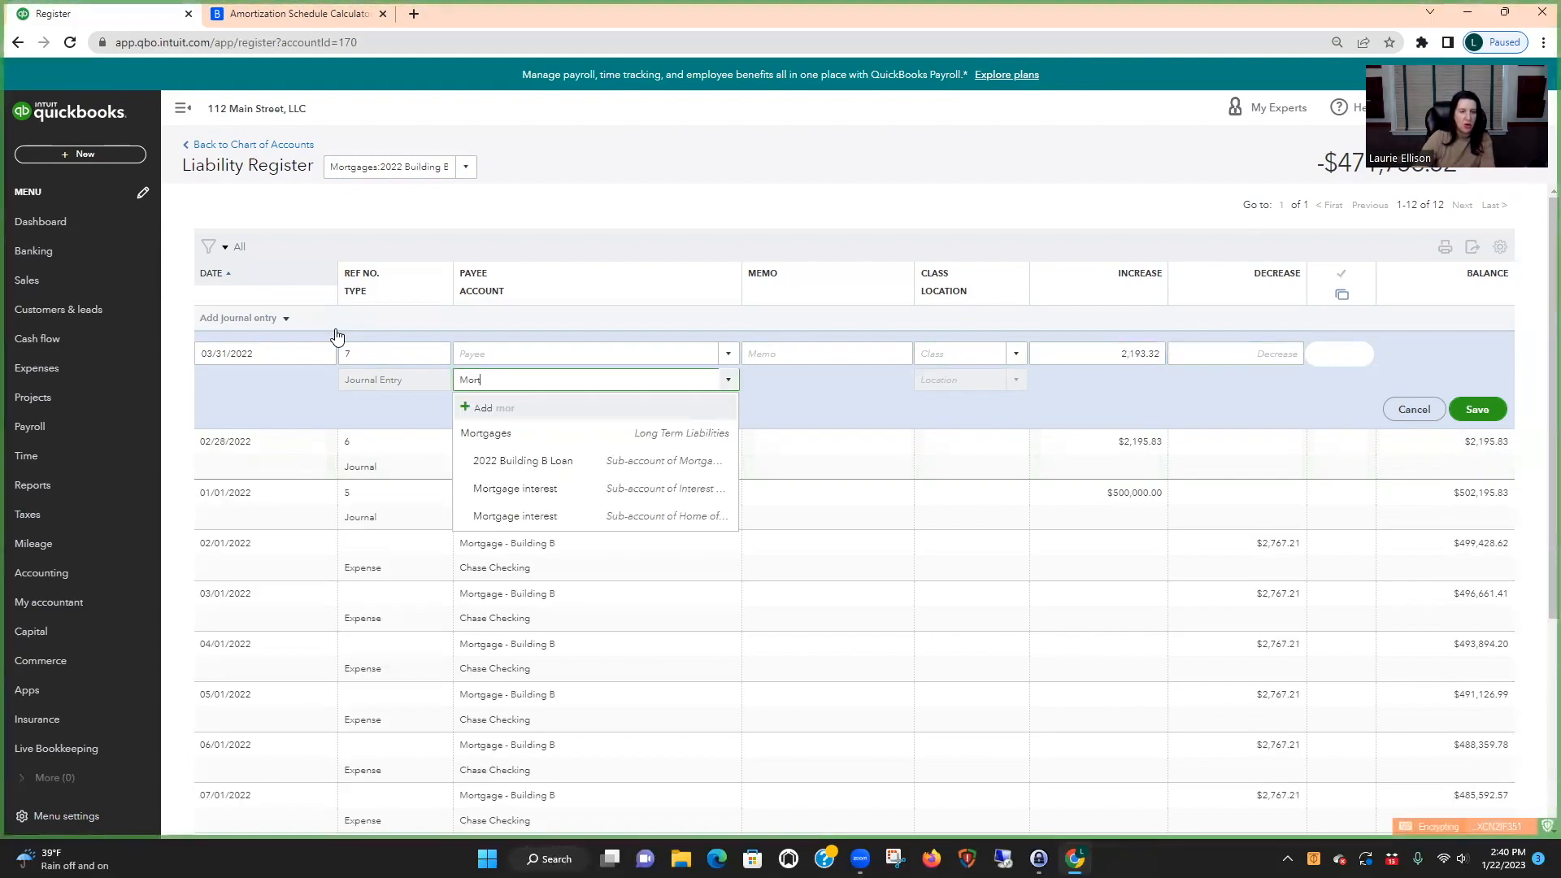
pyautogui.write('tgages')
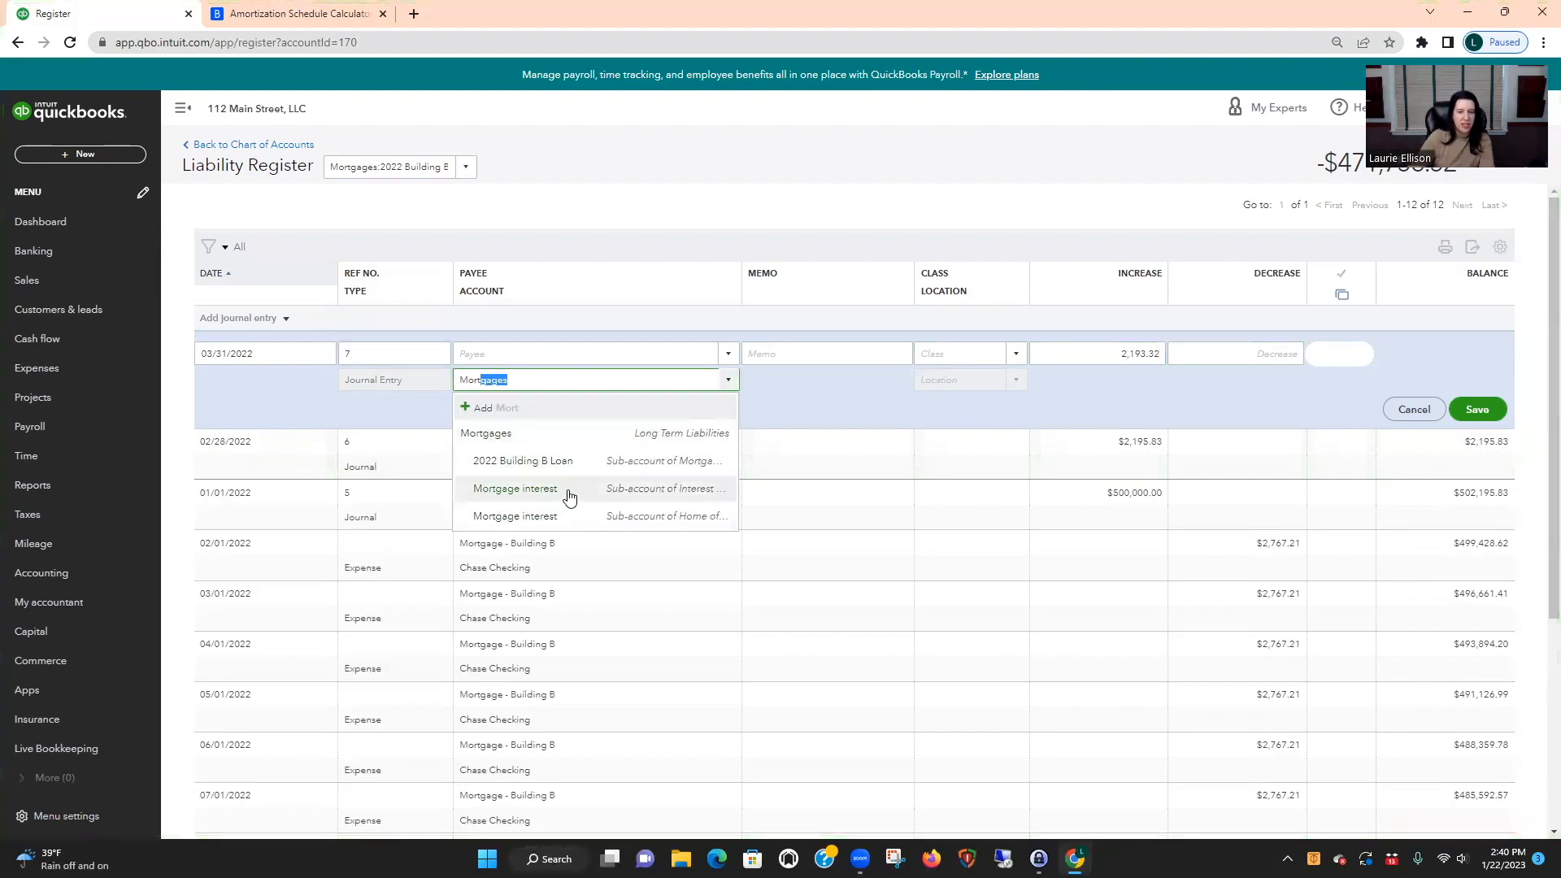
pyautogui.click(569, 491)
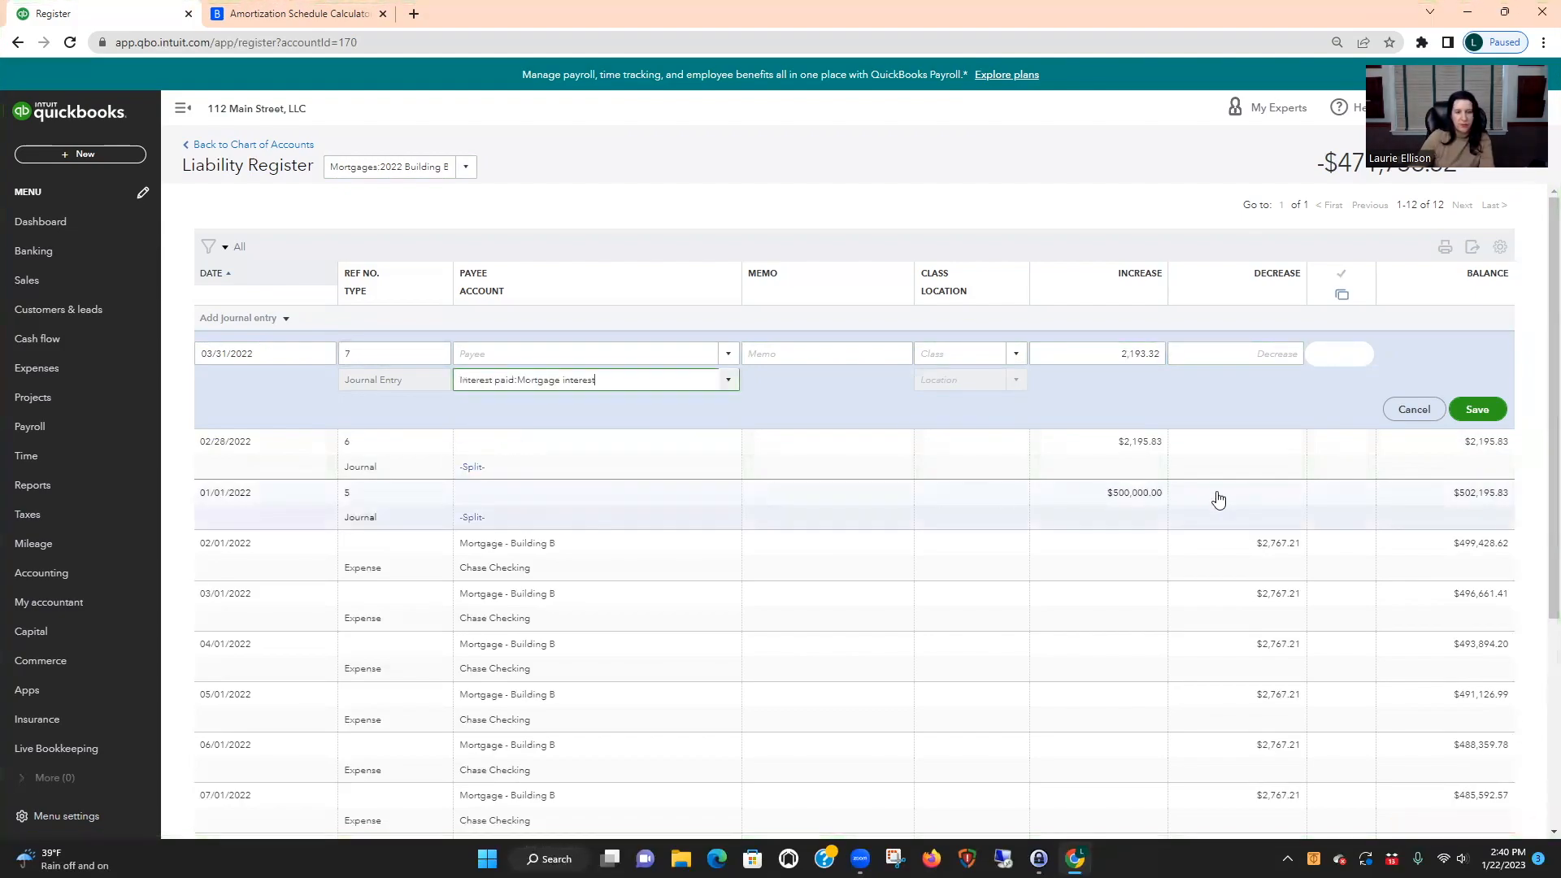
pyautogui.click(1484, 413)
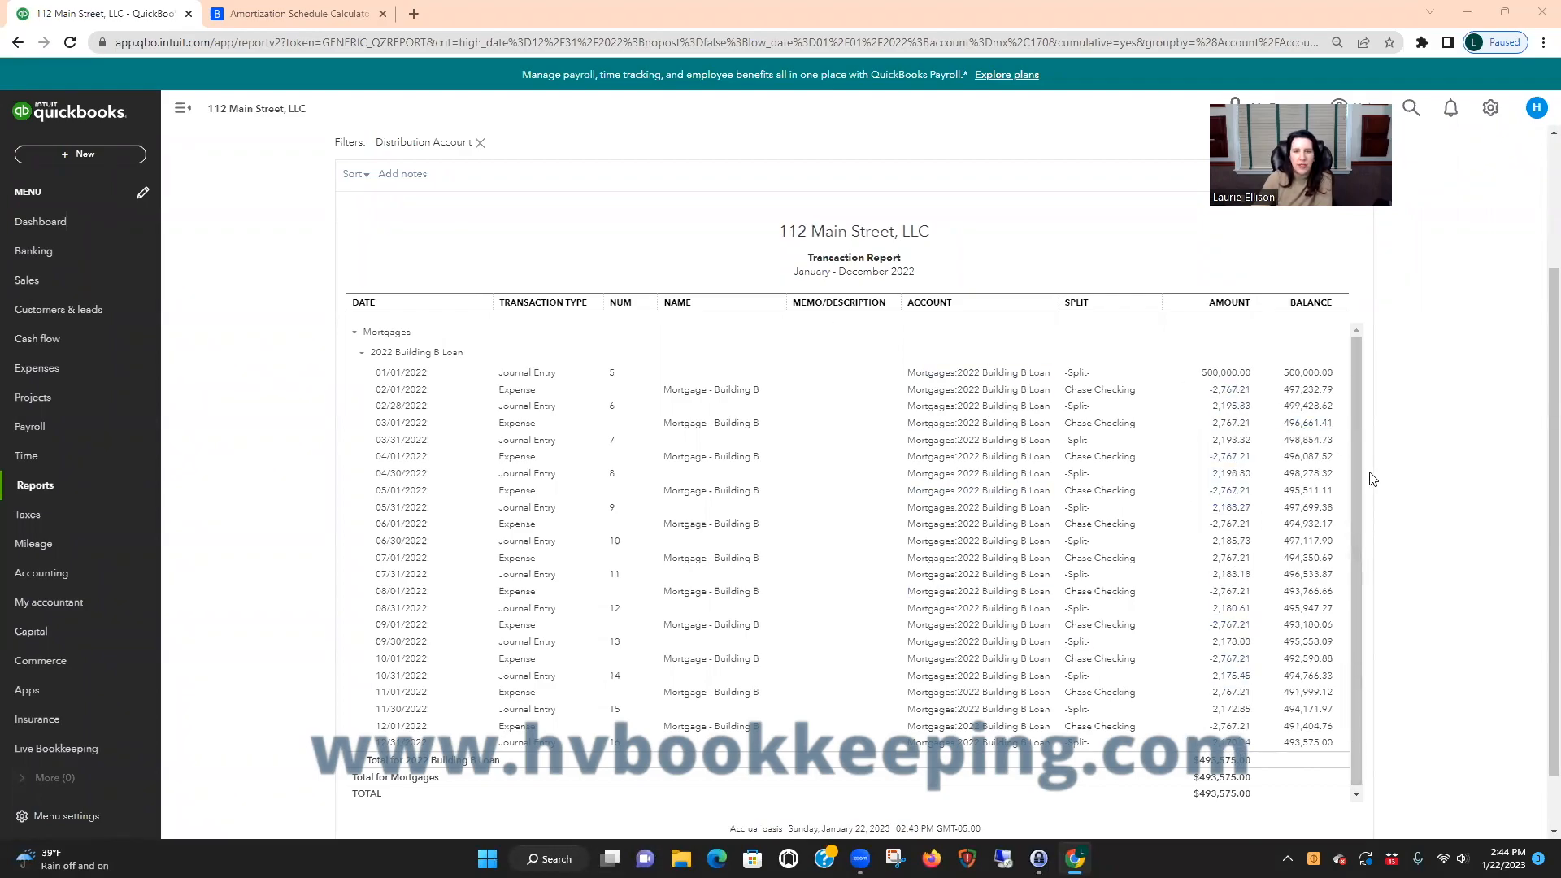
# Compare the 2022 balances in the Building B loan transaction report with the remaining balances in the Bankrate amortization schedule
pyautogui.scroll(1, 1423, 524)
pyautogui.scroll(3, 1422, 524)
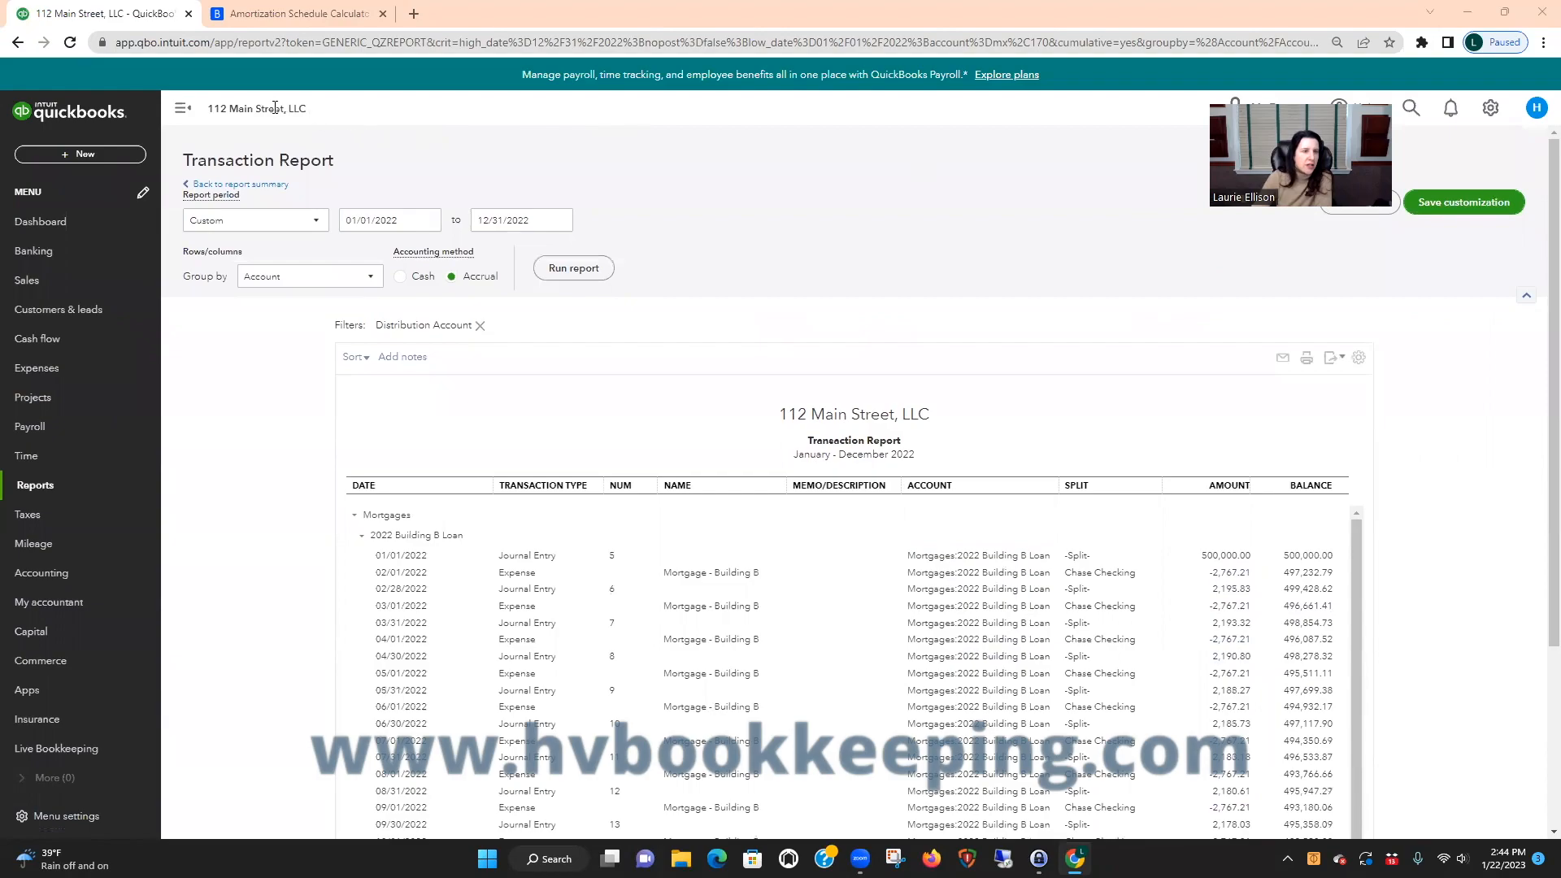
pyautogui.scroll(-4, 1414, 468)
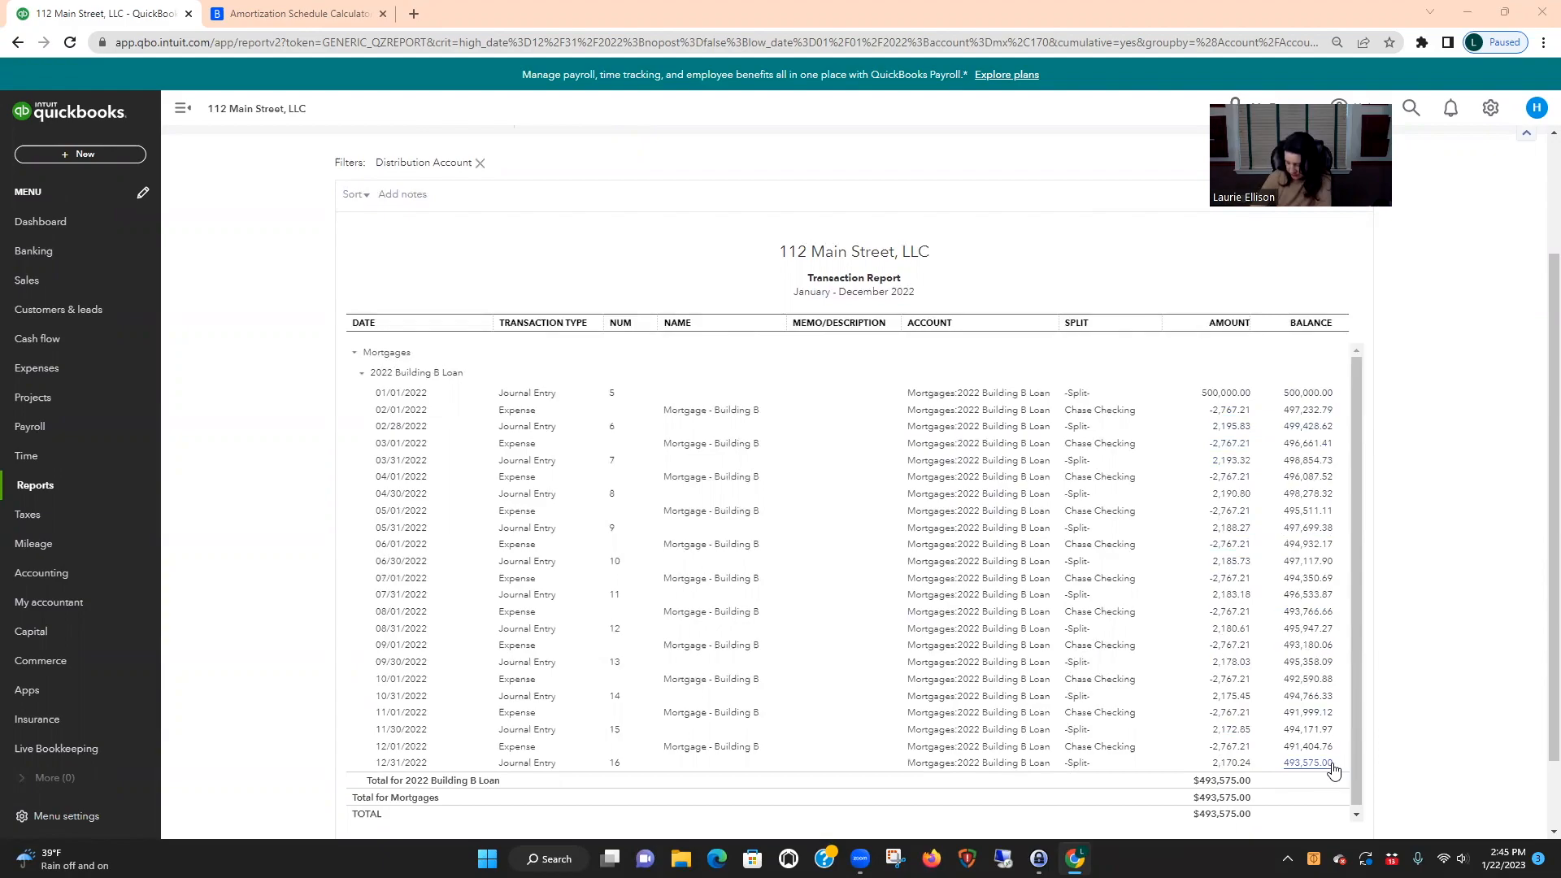
pyautogui.click(323, 16)
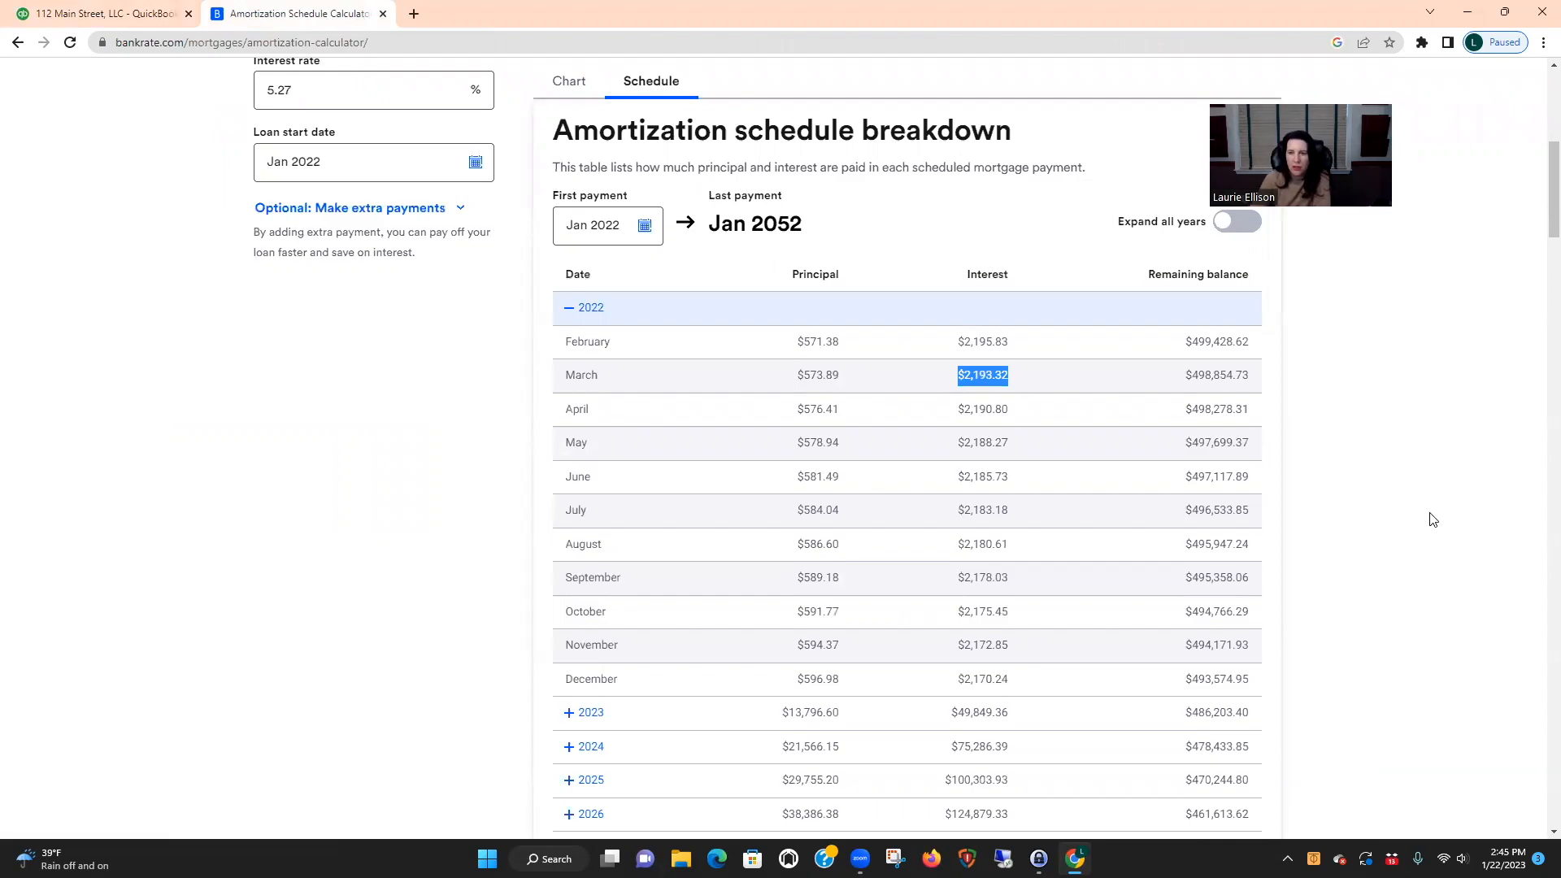
pyautogui.scroll(-1, 1433, 520)
pyautogui.scroll(1, 1430, 520)
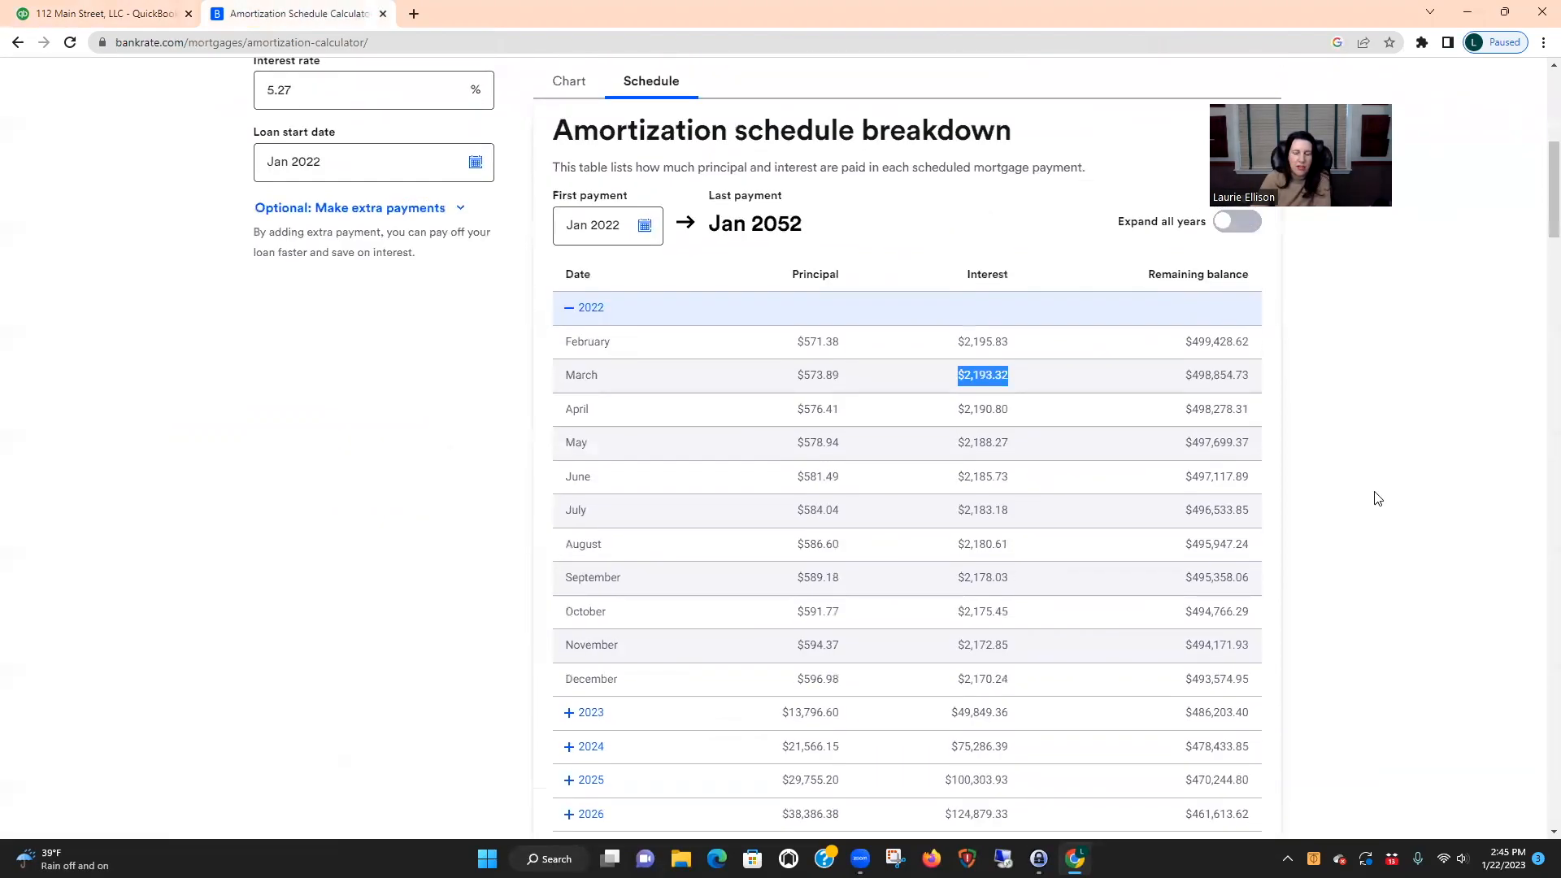
pyautogui.scroll(-1, 1437, 450)
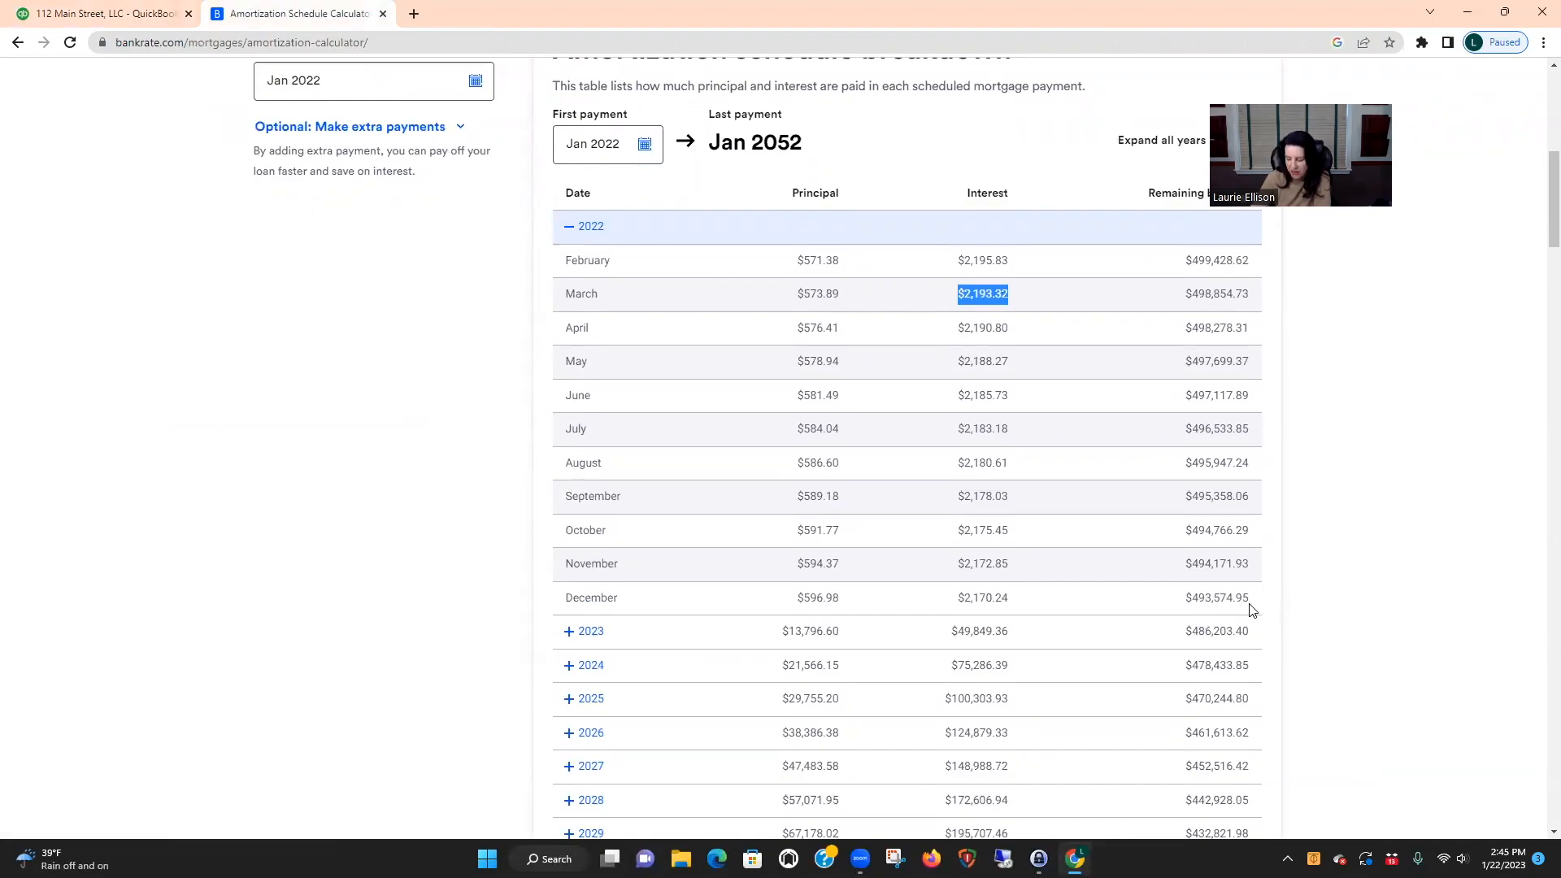
pyautogui.click(82, 10)
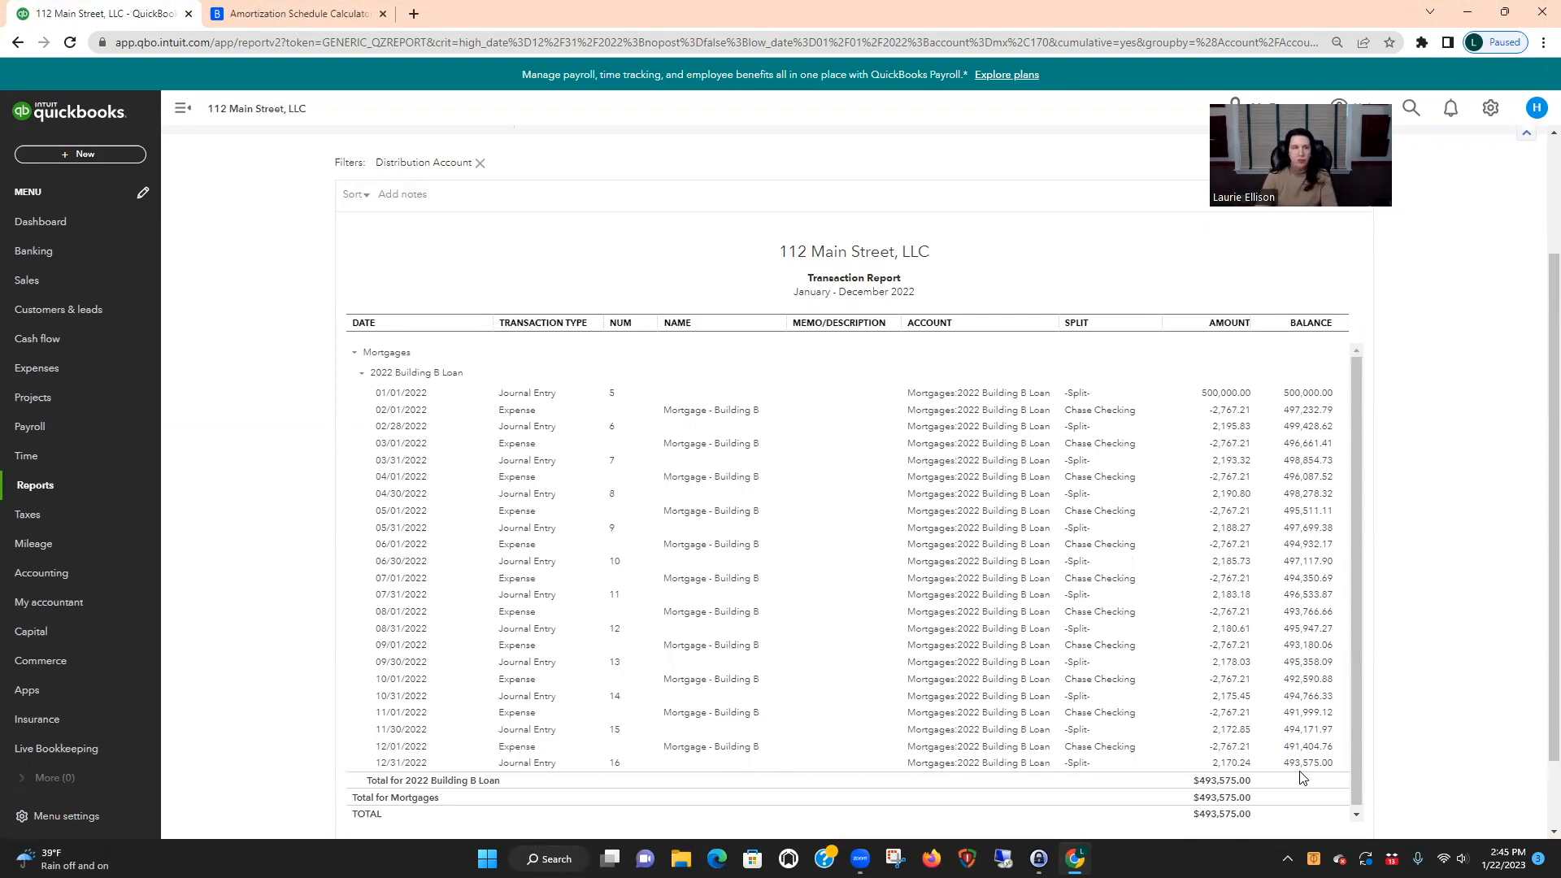
# Leave the loan transaction report, open the Profit and Loss report and run it for Last Year
pyautogui.scroll(2, 1512, 618)
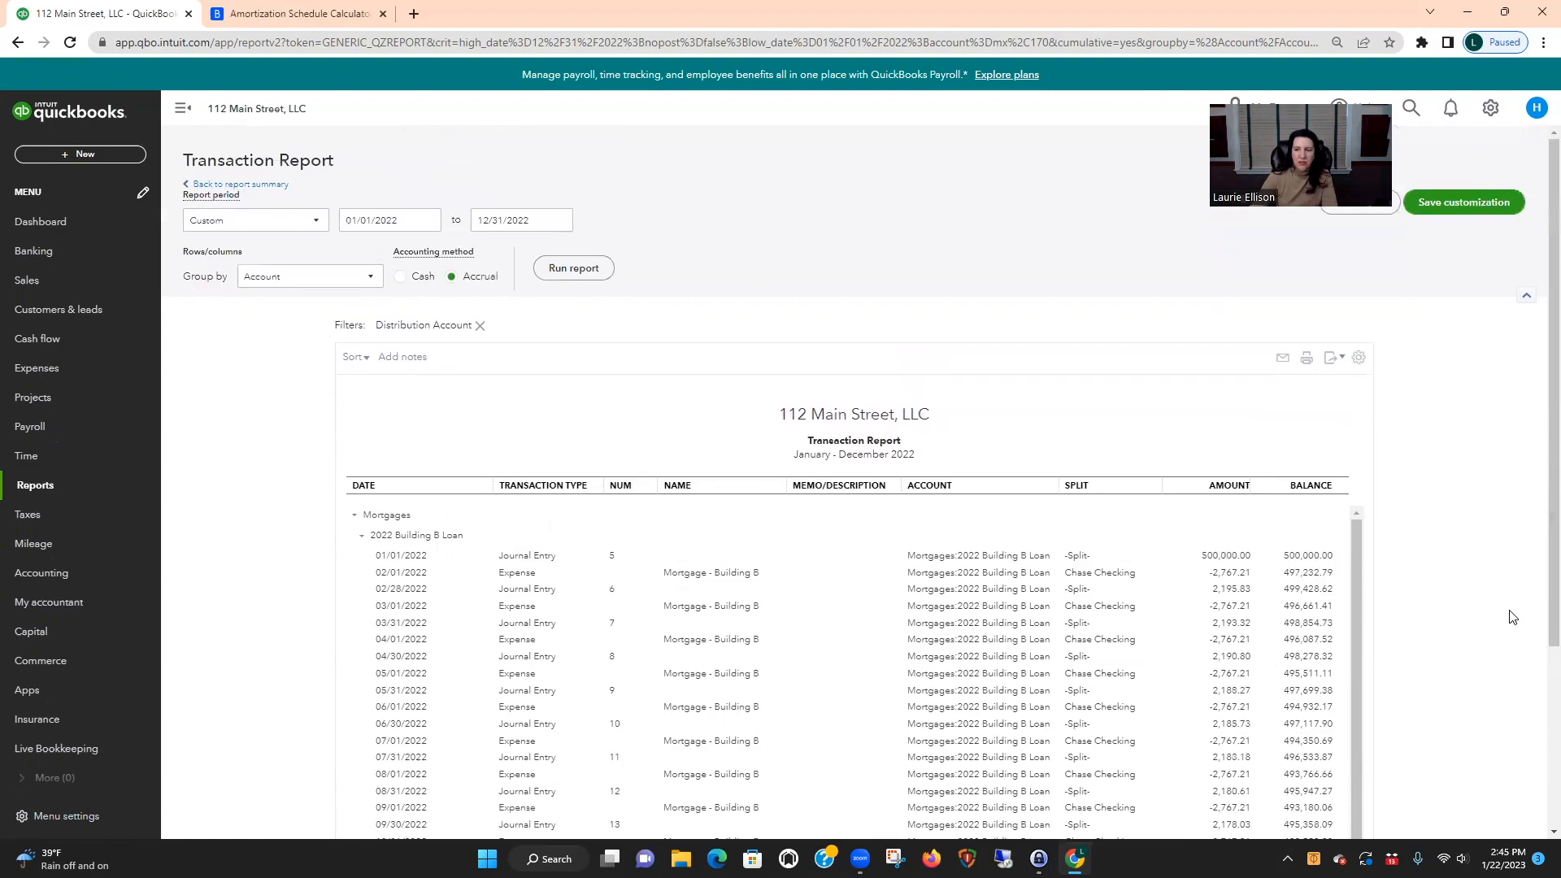
pyautogui.click(241, 184)
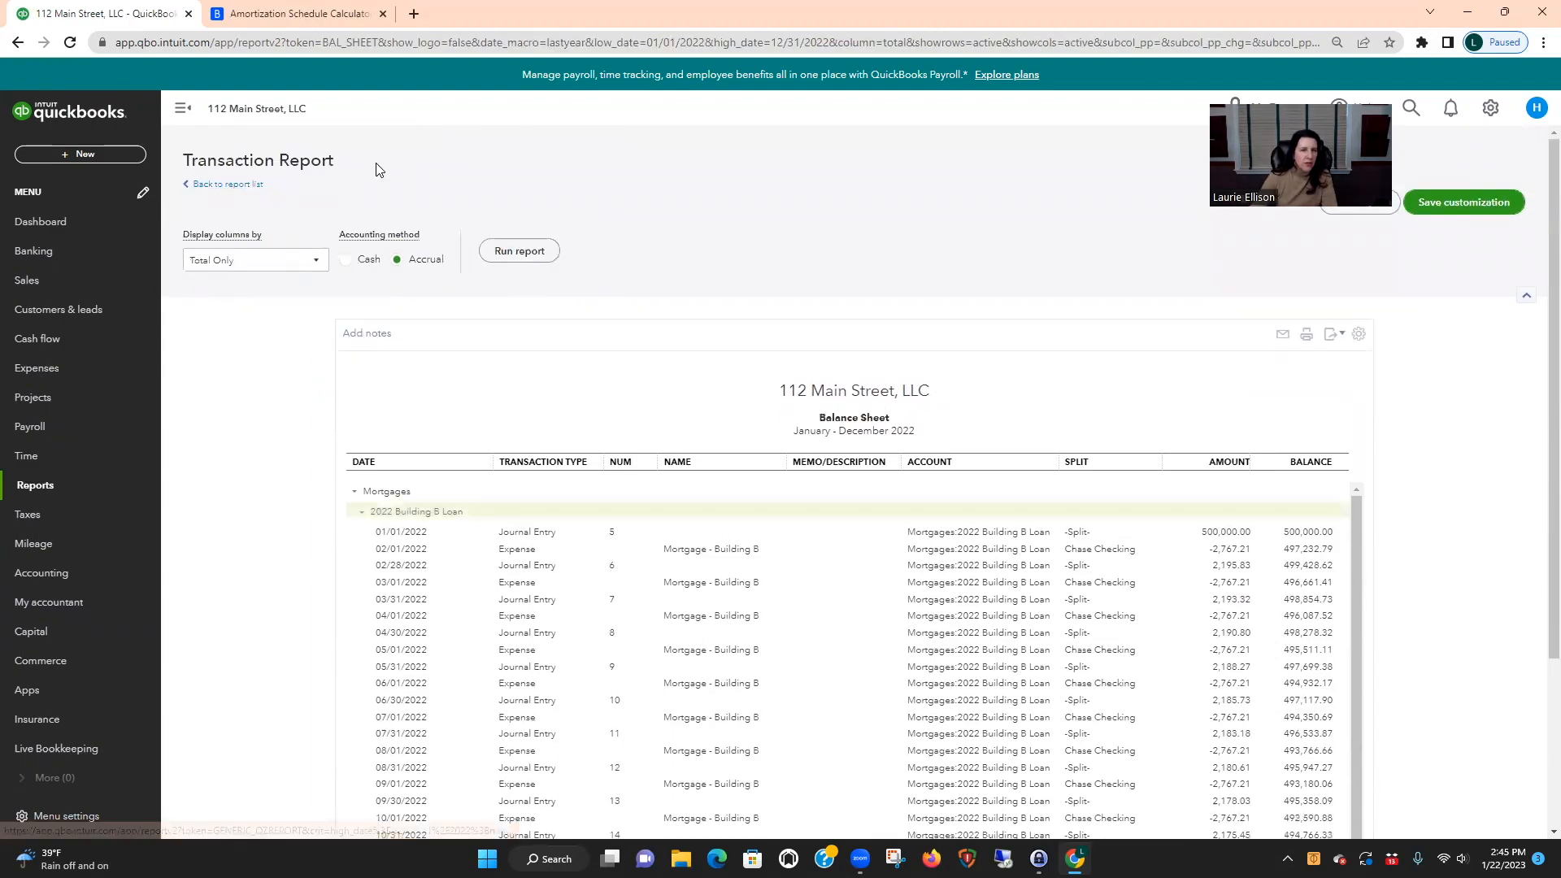
pyautogui.click(55, 486)
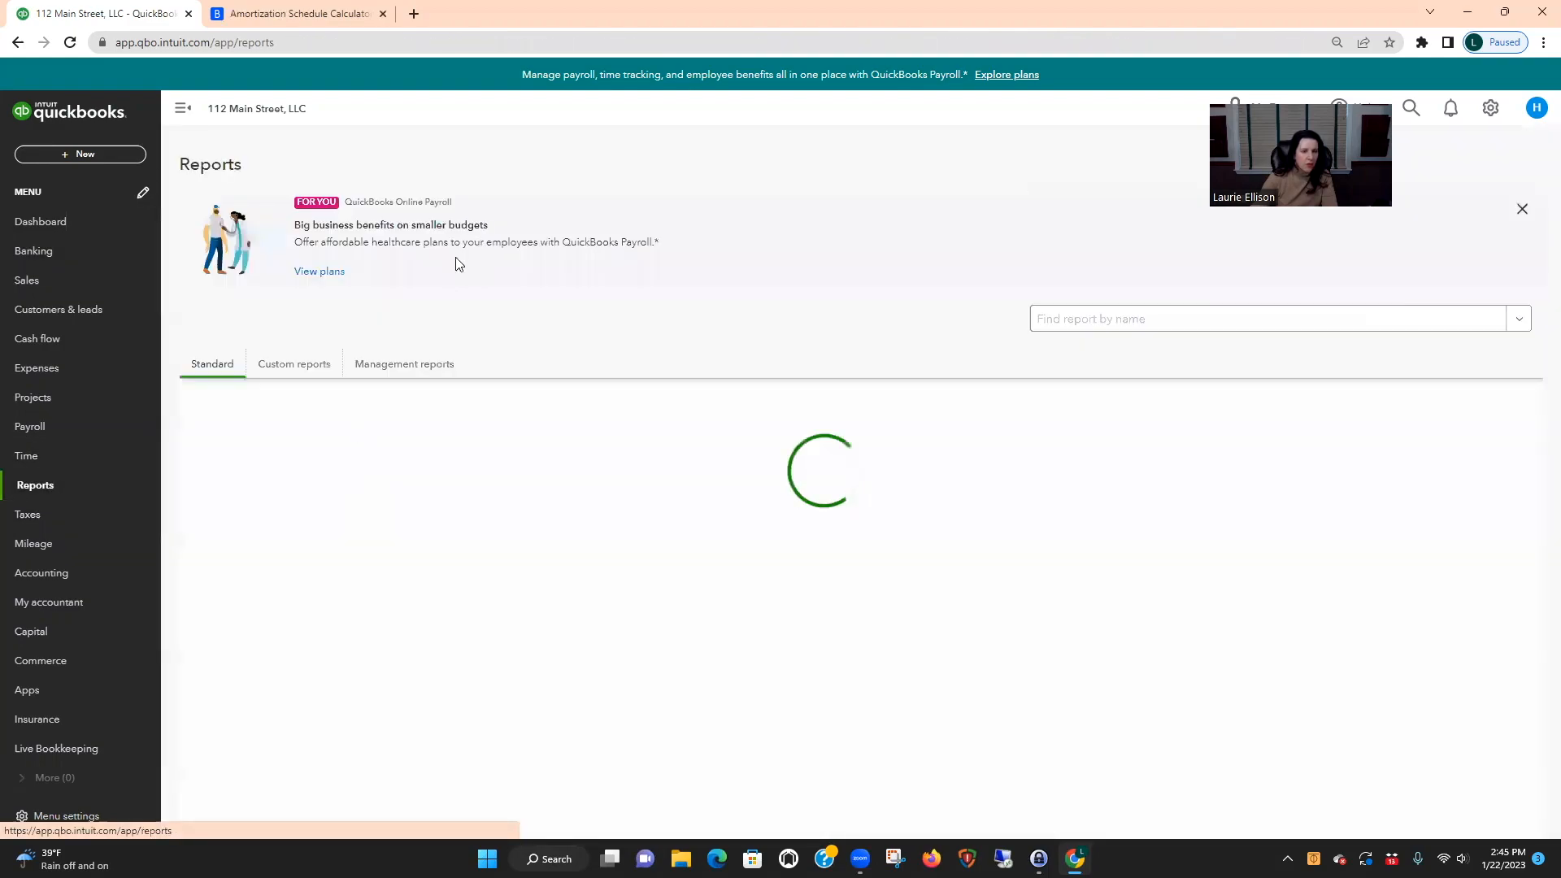
pyautogui.click(843, 463)
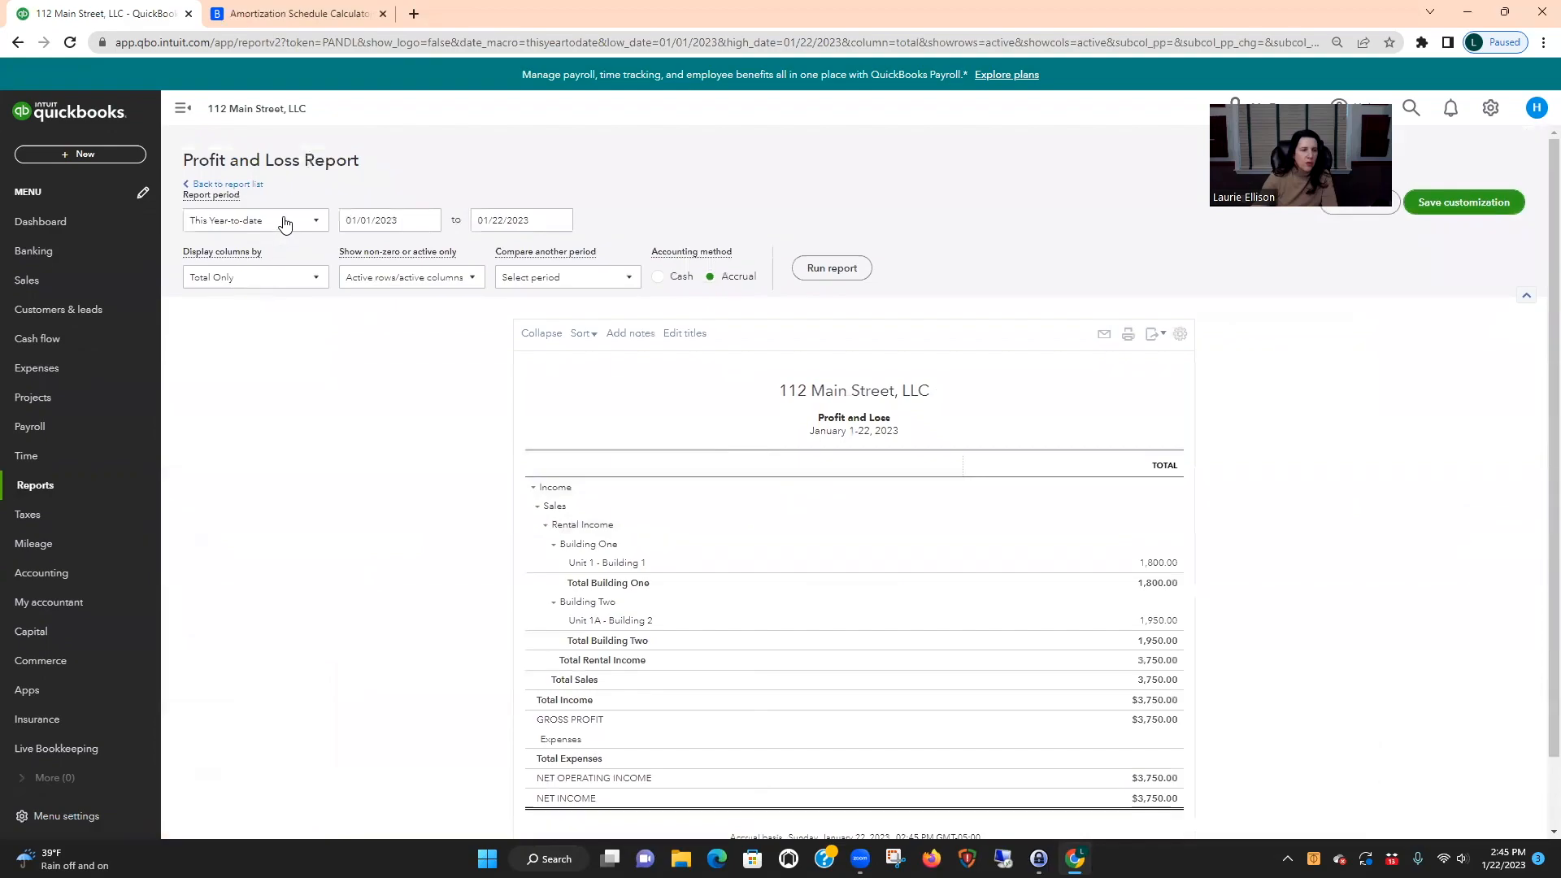
pyautogui.click(285, 222)
pyautogui.scroll(-4, 244, 357)
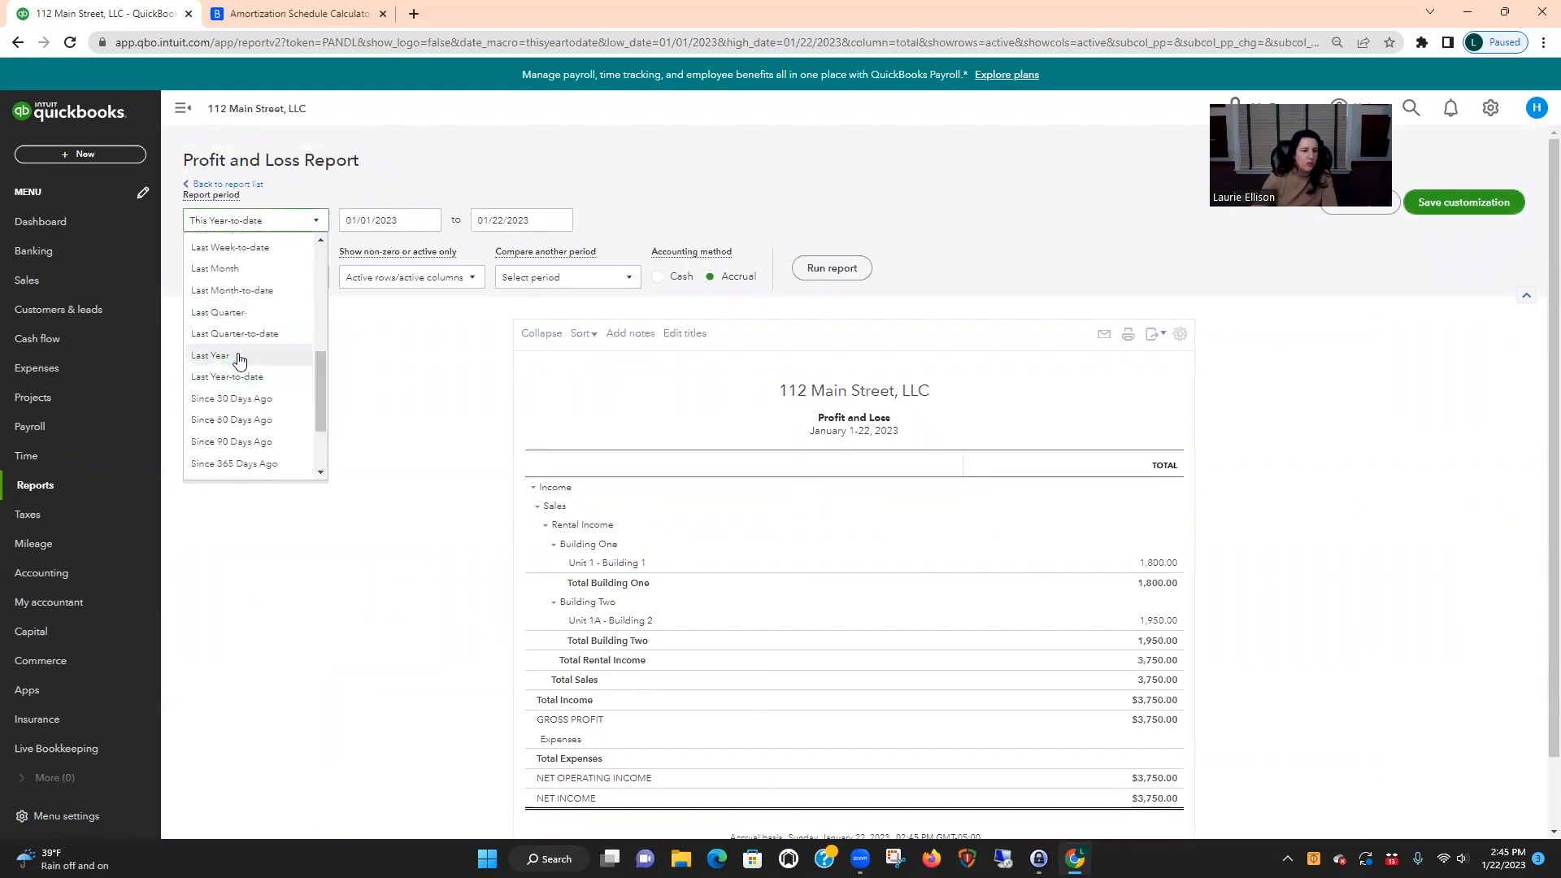
pyautogui.click(213, 356)
pyautogui.click(831, 268)
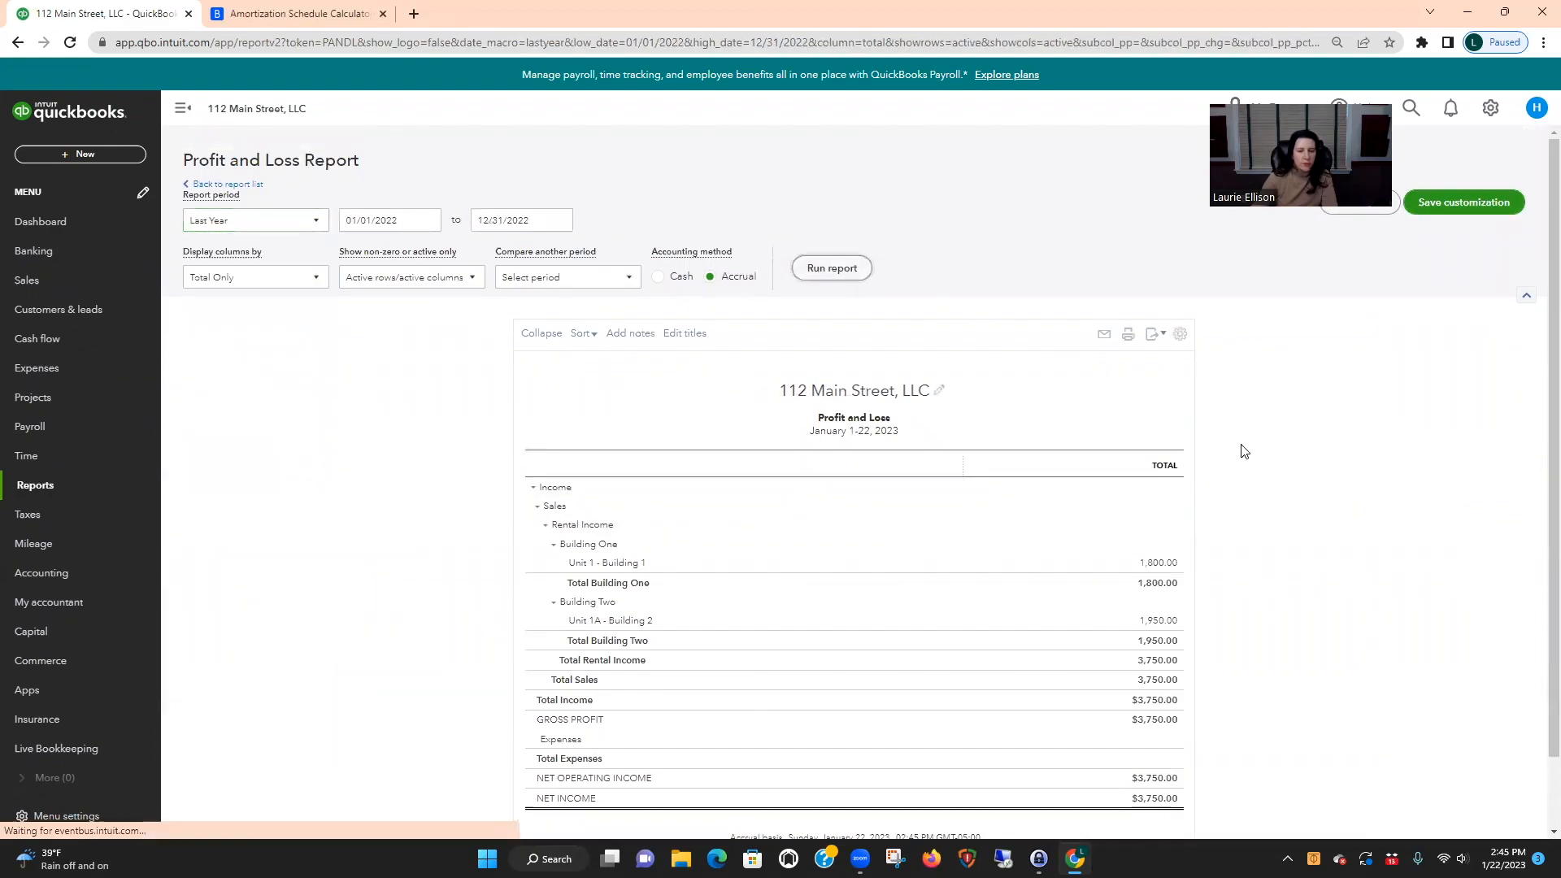
# Open the transactions behind the Mortgage interest total under Interest paid in the Profit and Loss report
pyautogui.scroll(-3, 1244, 449)
pyautogui.scroll(-4, 1258, 463)
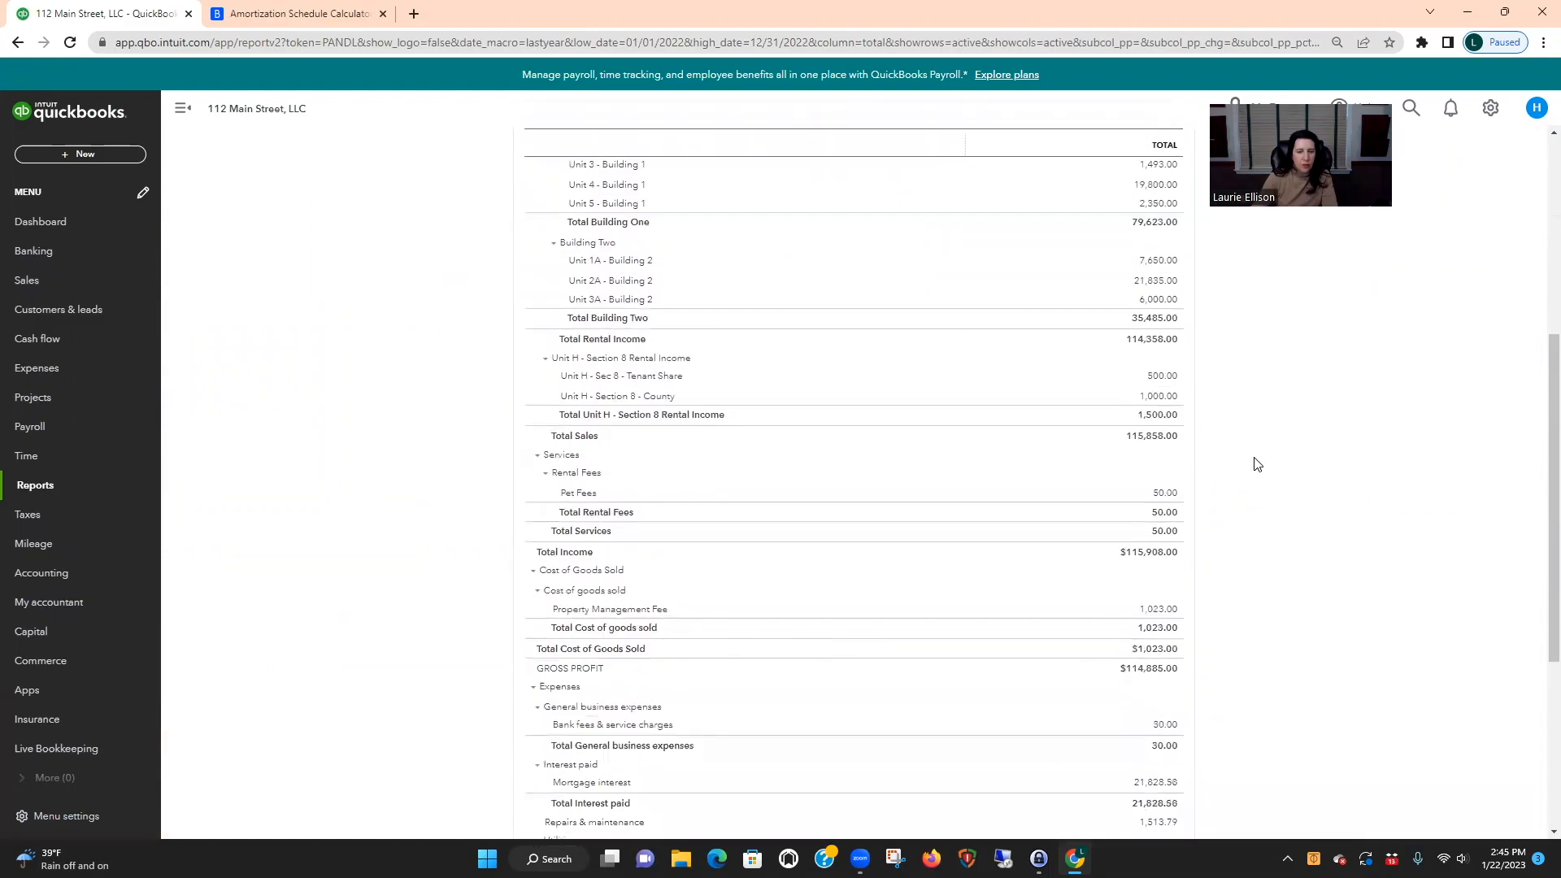
pyautogui.scroll(-2, 1258, 466)
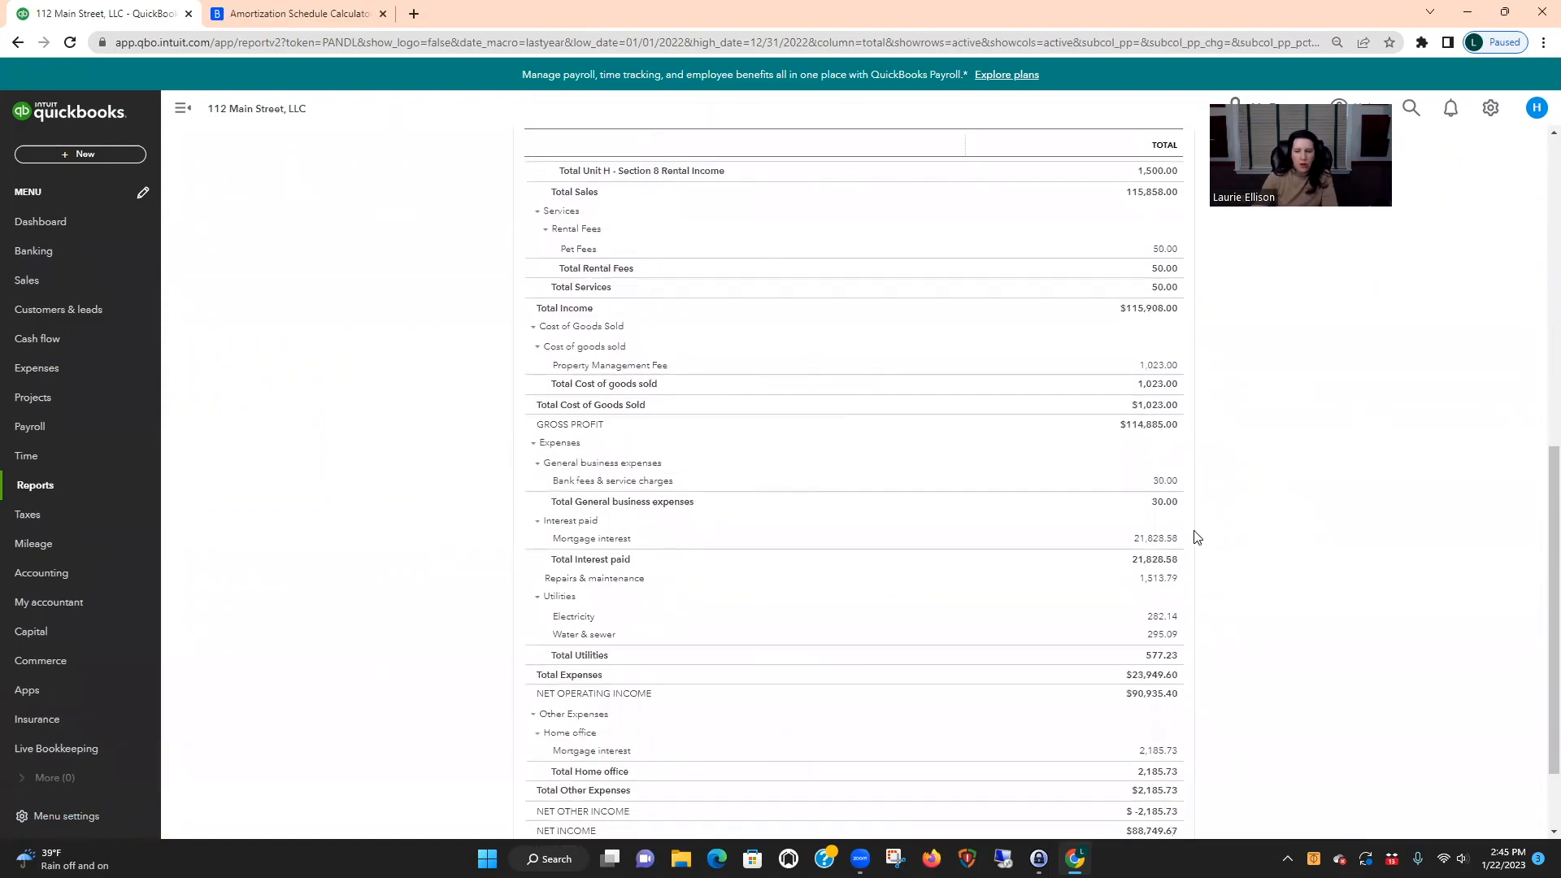
pyautogui.click(1156, 541)
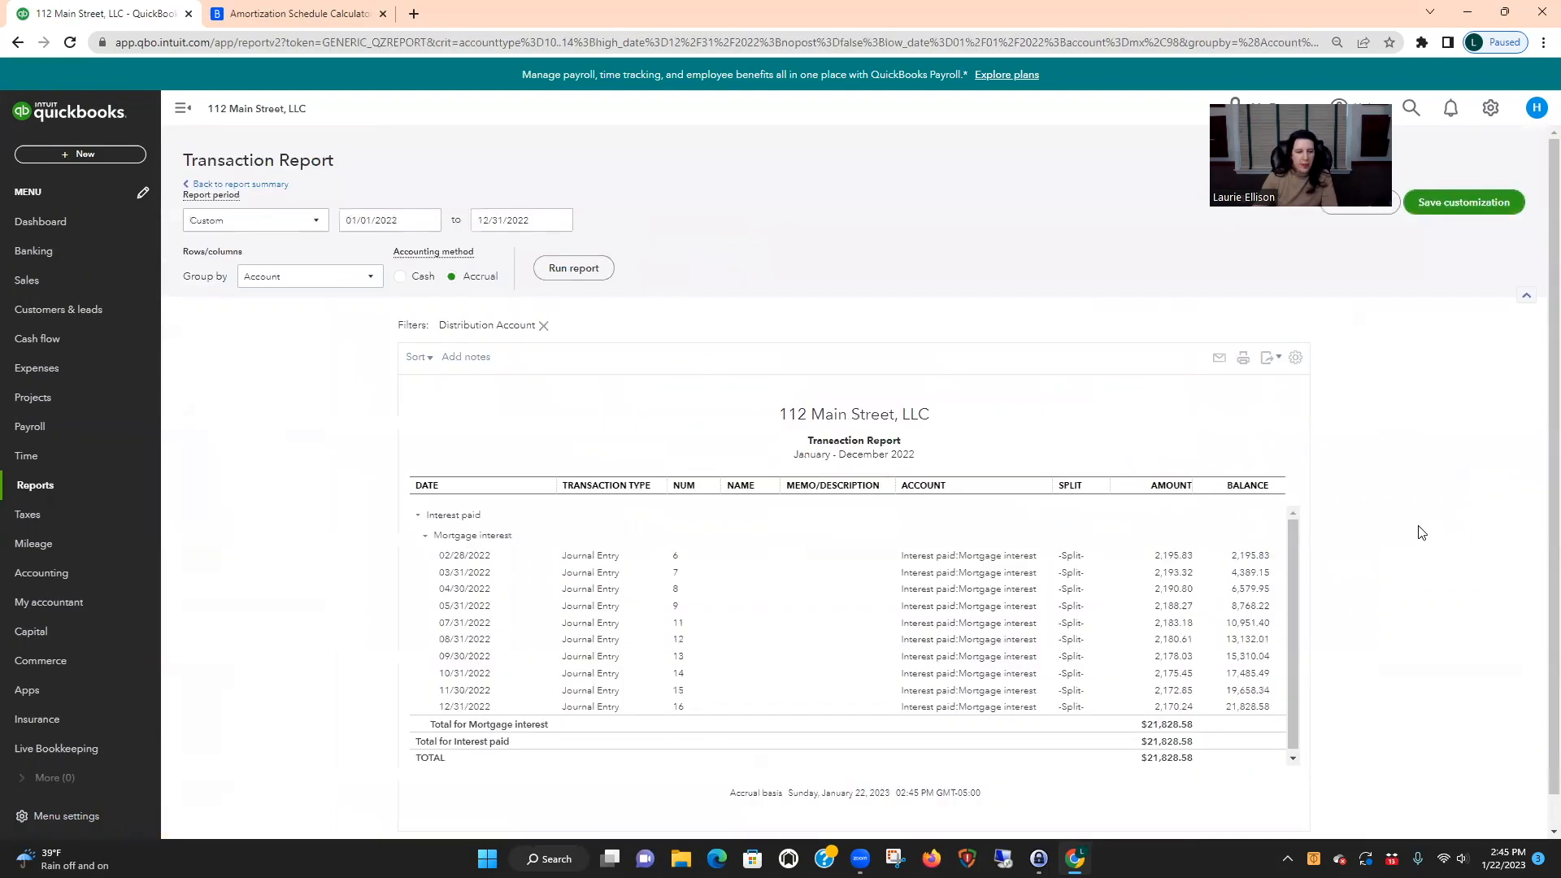
# Return to the Profit and Loss report and open the June 30, 2022 journal entry behind the Home office Mortgage interest amount
pyautogui.scroll(-1, 1421, 532)
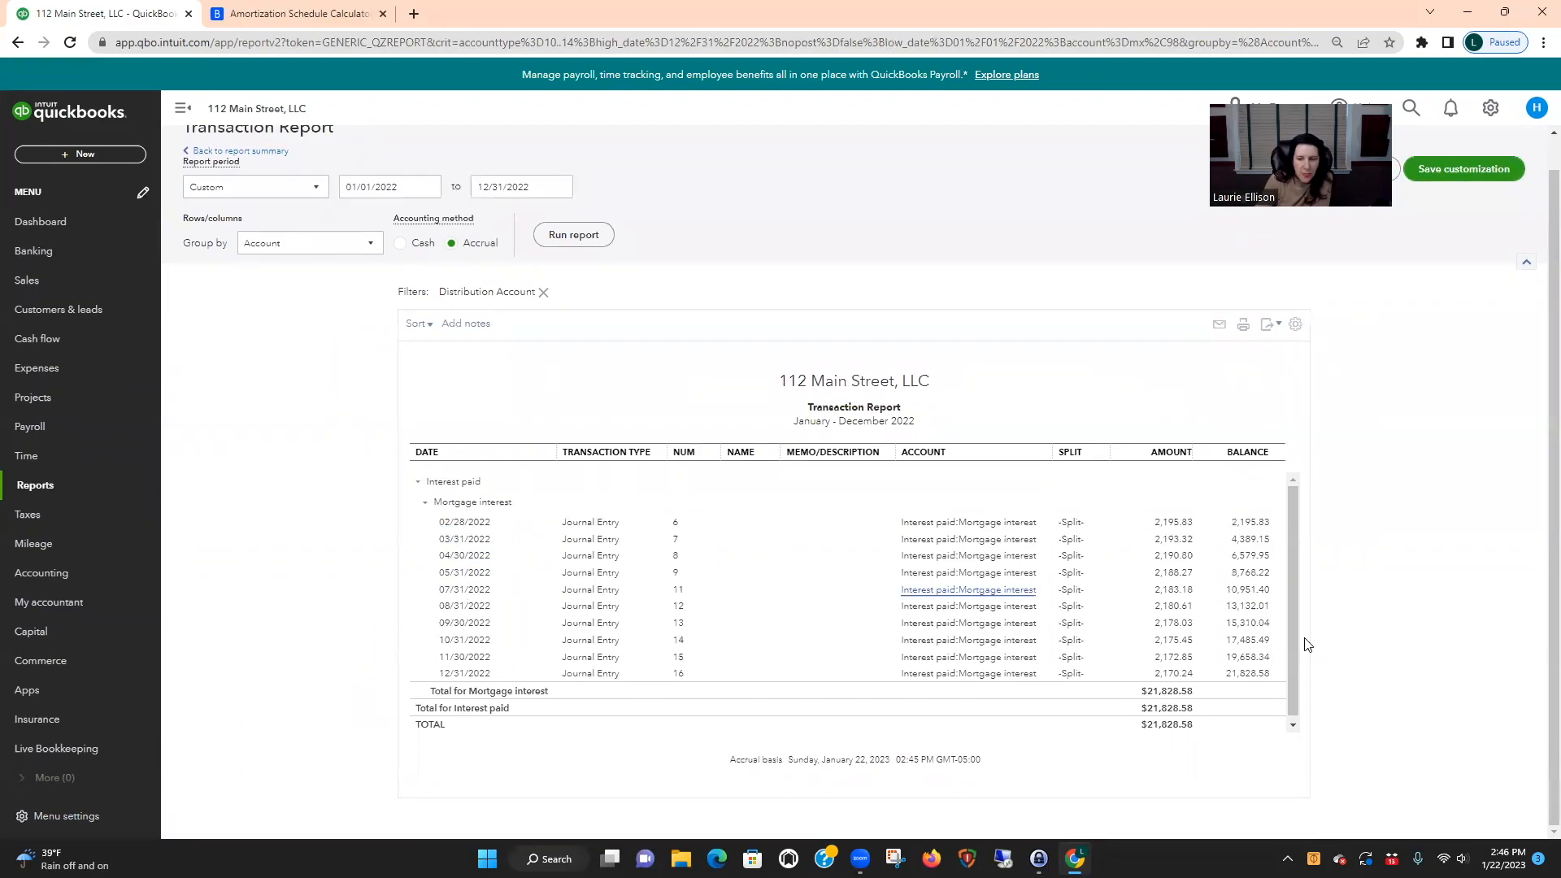
pyautogui.scroll(1, 1439, 620)
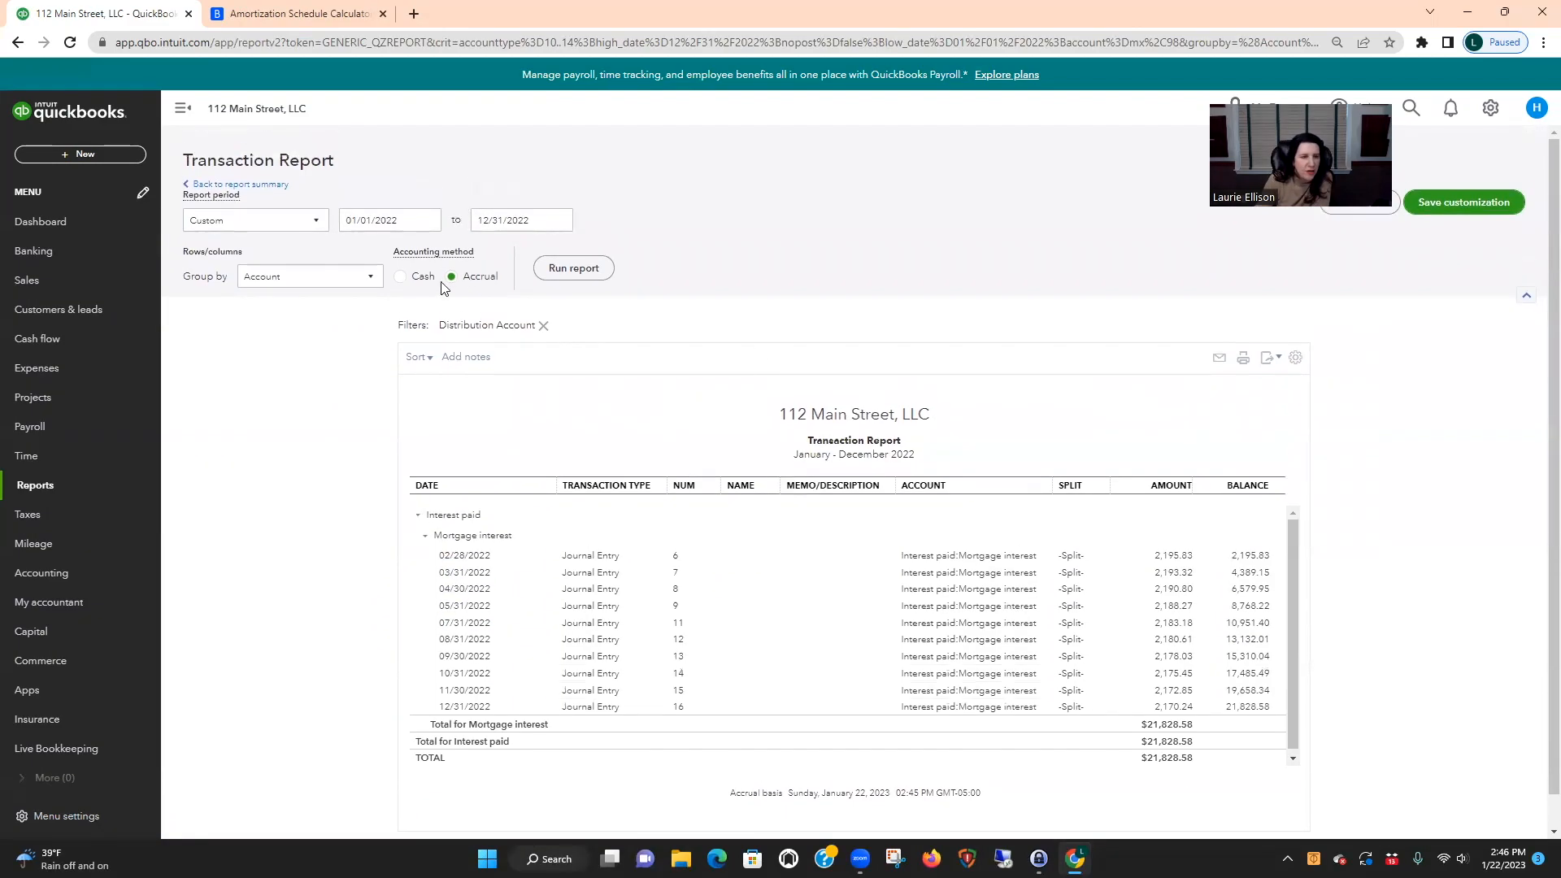
pyautogui.click(252, 188)
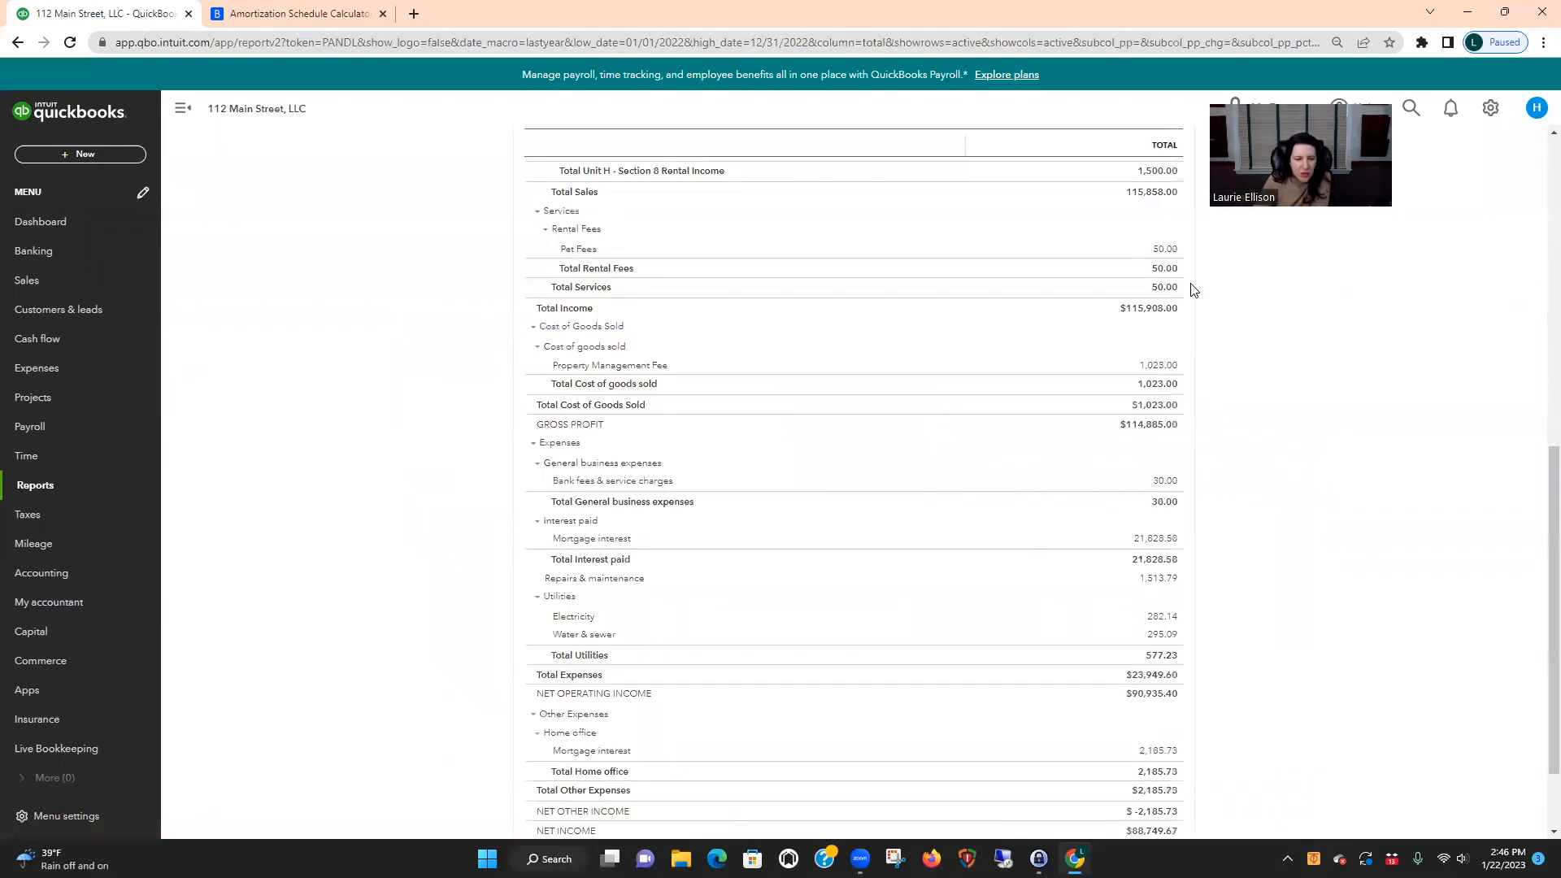
pyautogui.scroll(-2, 1394, 655)
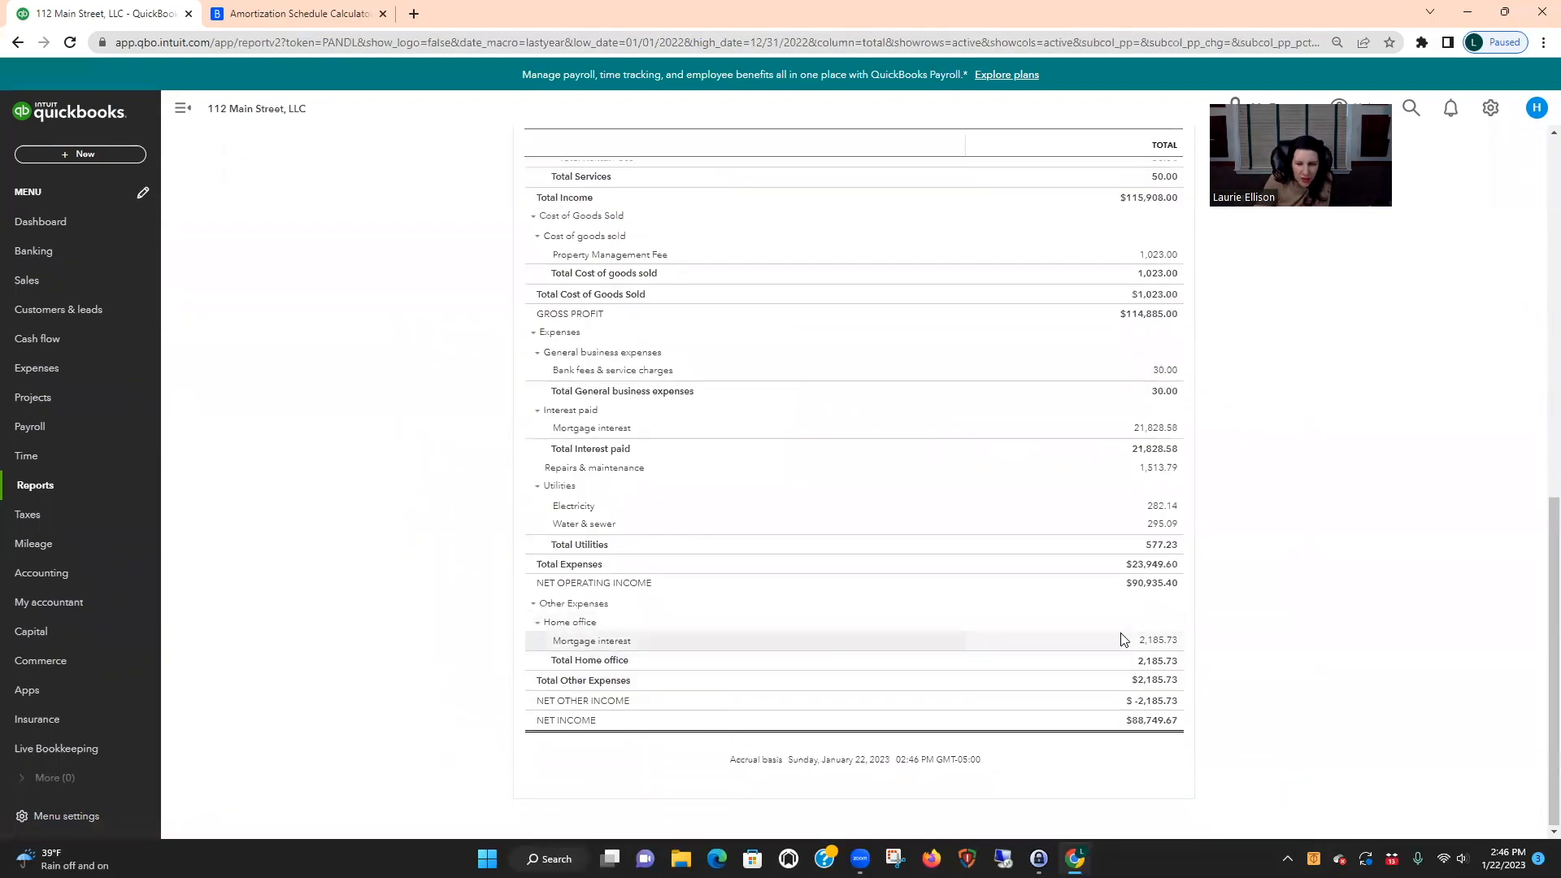
pyautogui.click(1171, 648)
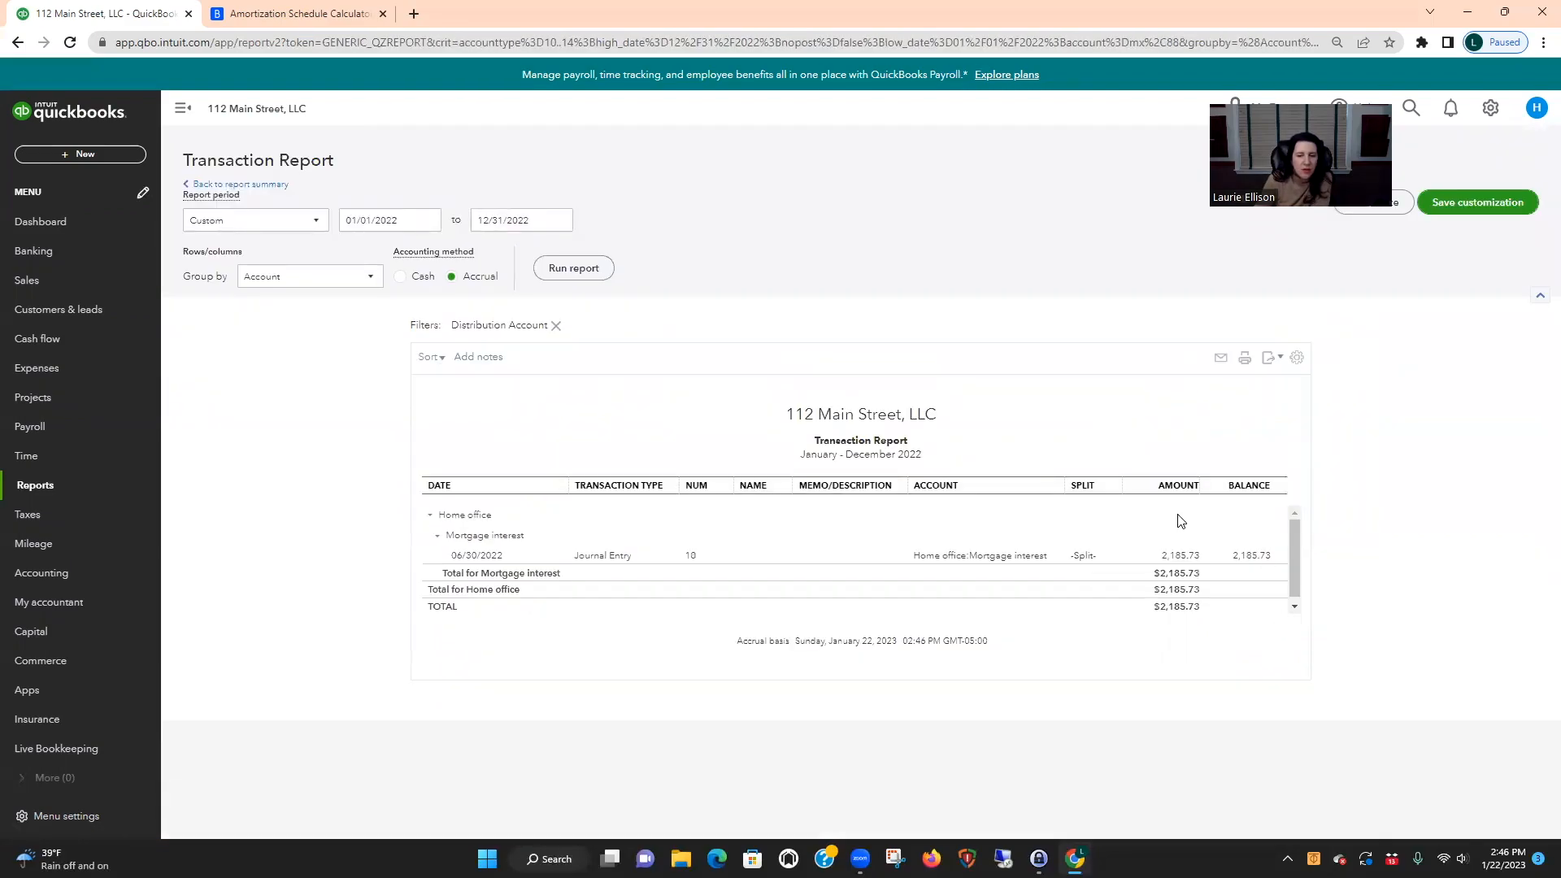
pyautogui.click(1181, 557)
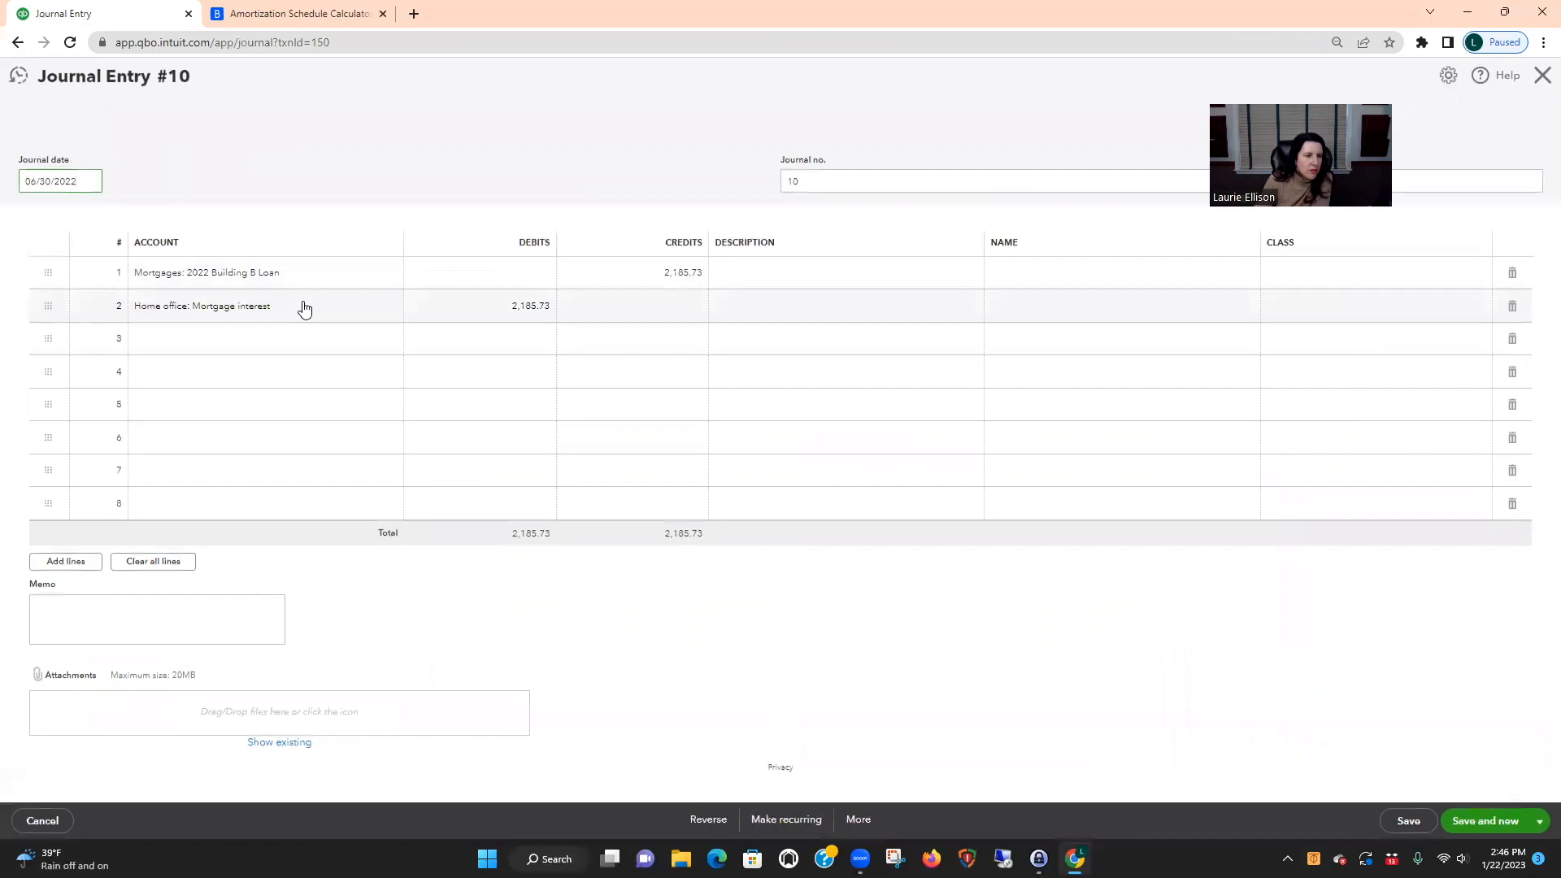
# Assign the debit line of the June journal entry to Interest paid:Mortgage interest, then save and close the entry
pyautogui.click(303, 307)
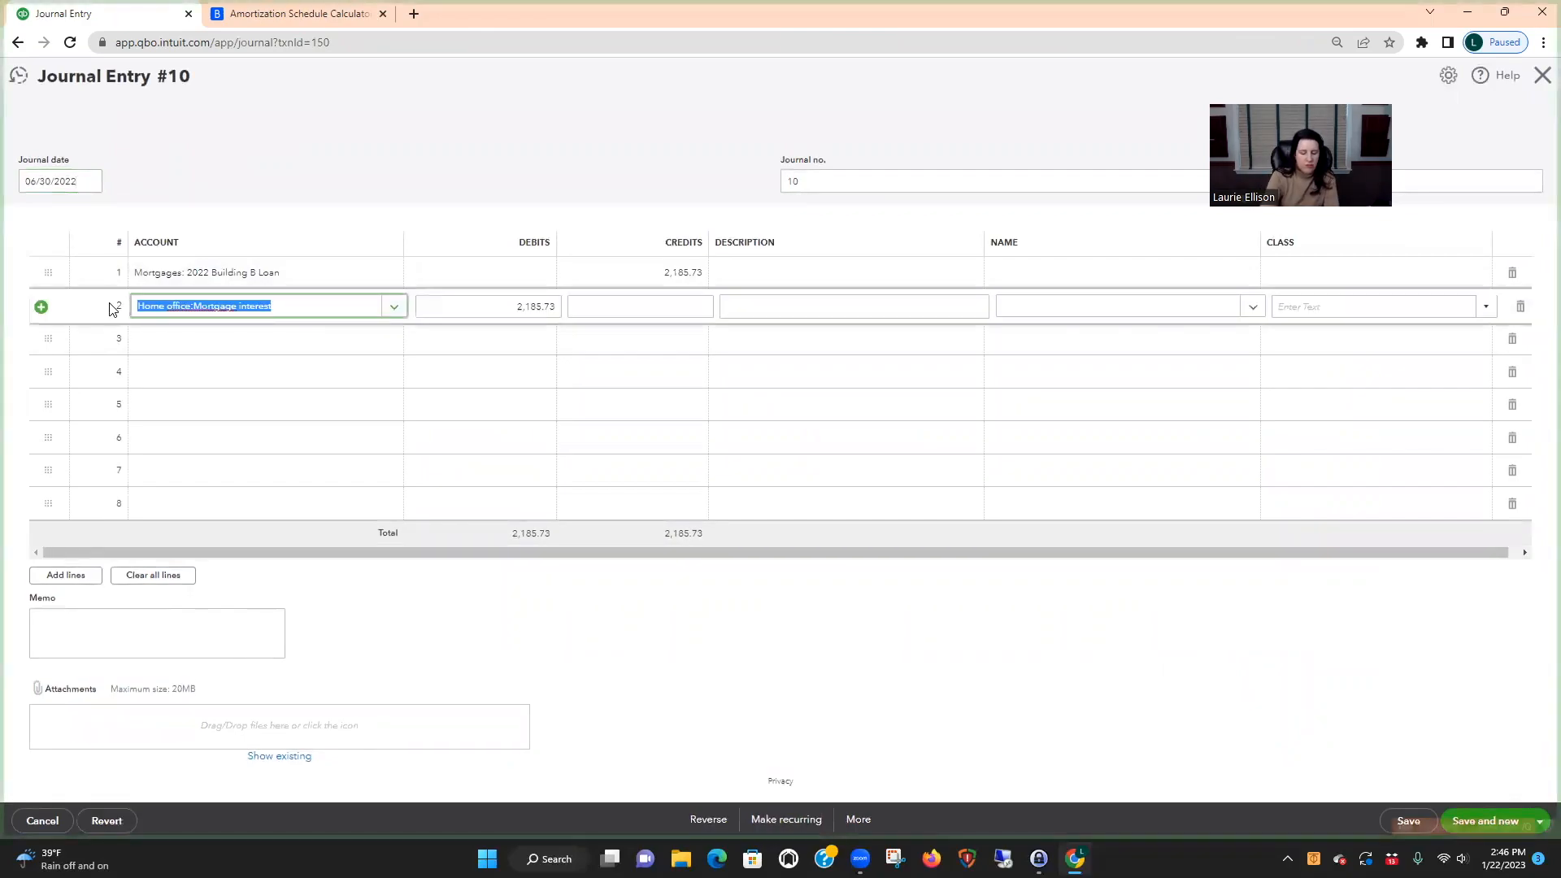
pyautogui.write('interest')
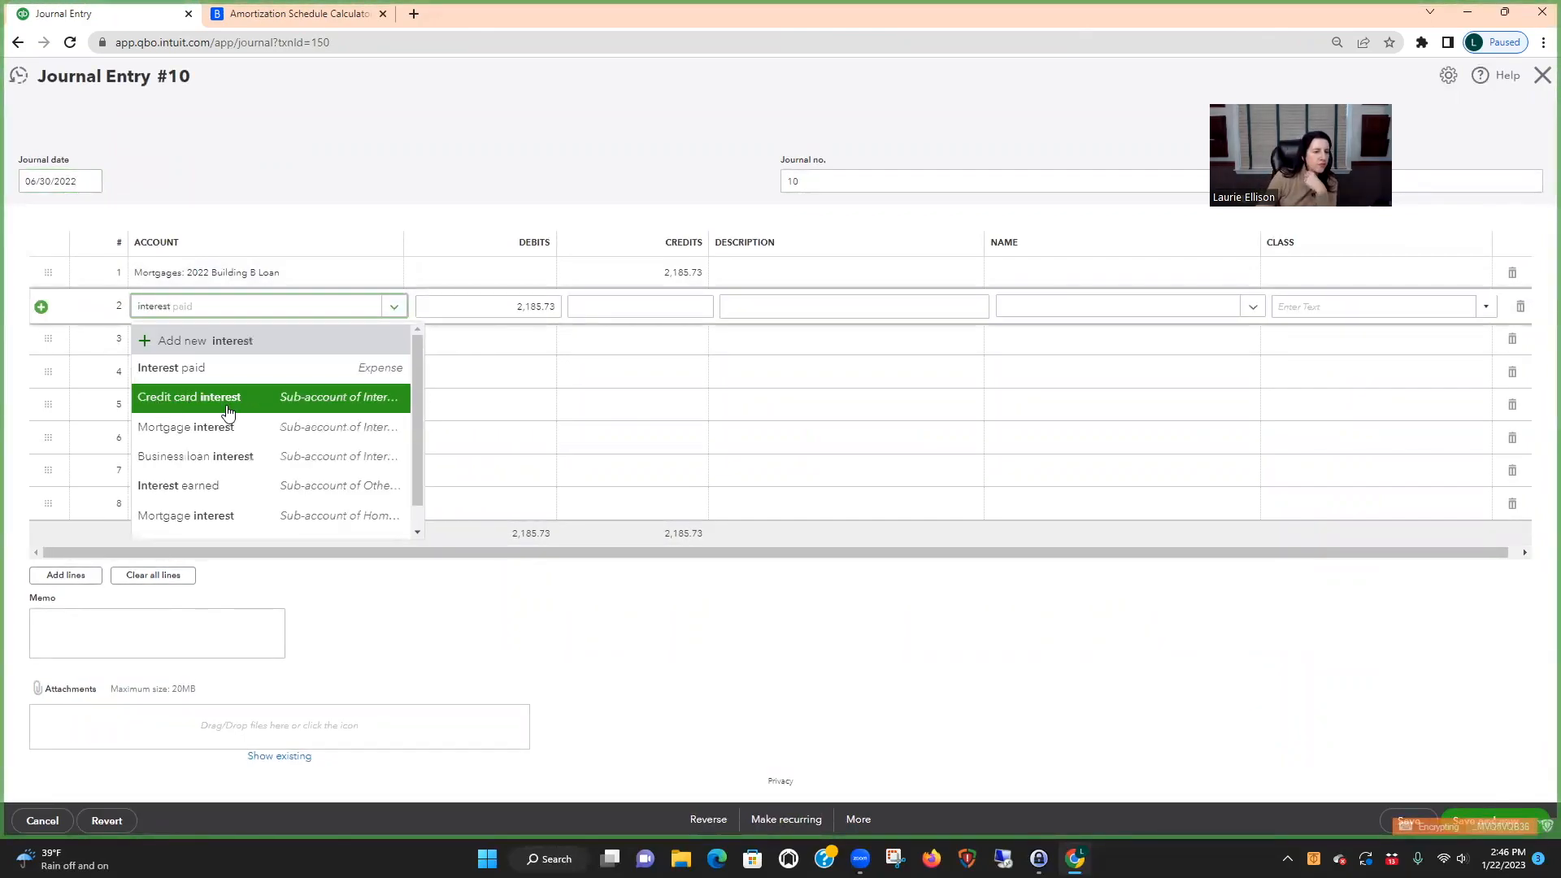
pyautogui.click(239, 428)
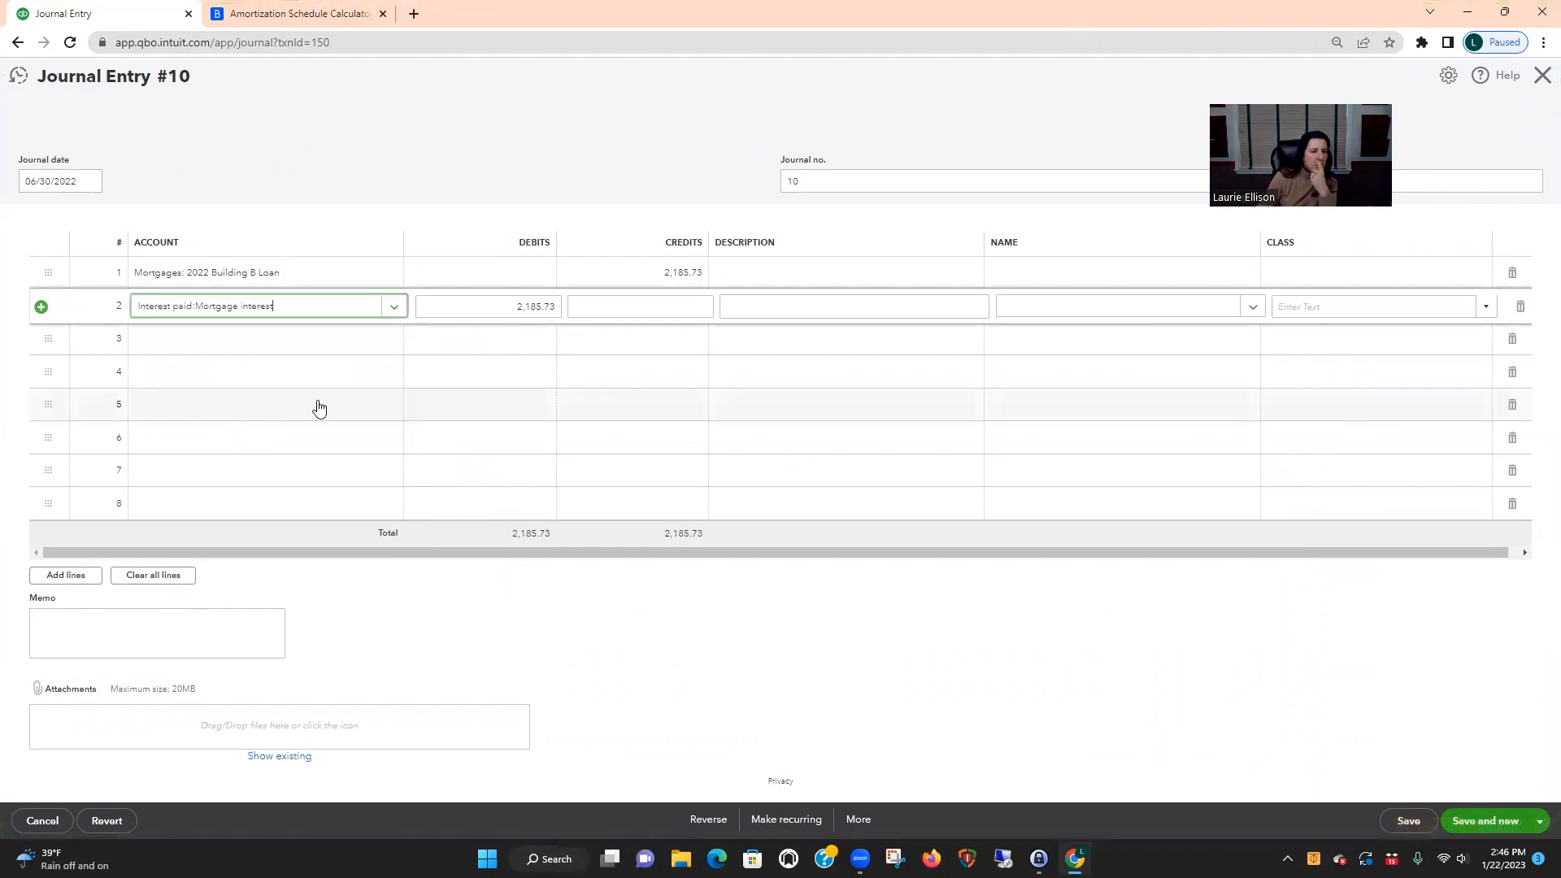
pyautogui.click(1535, 823)
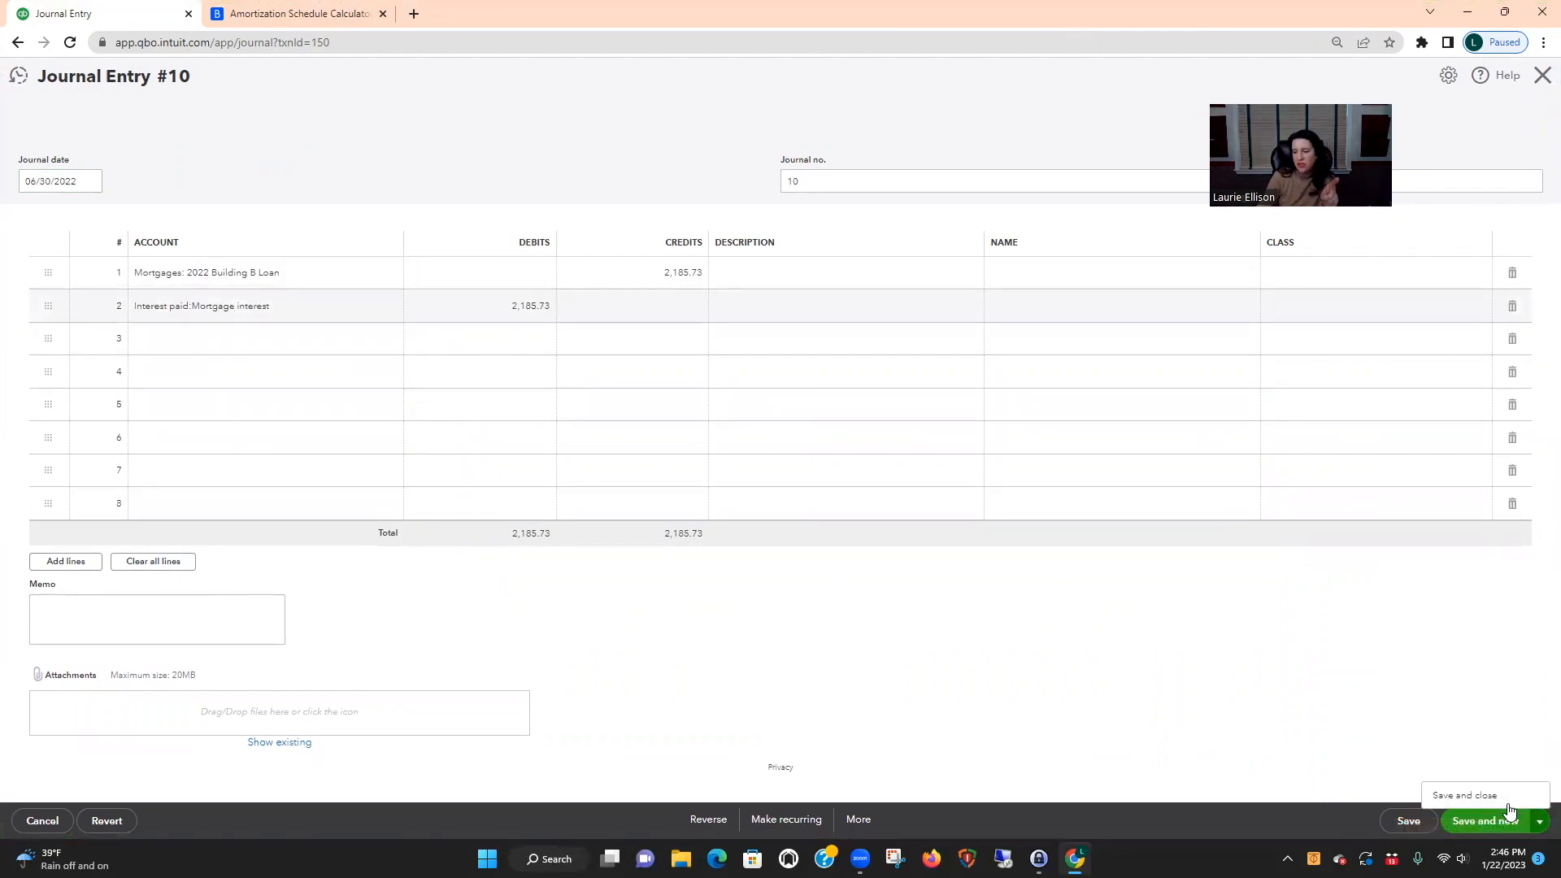
pyautogui.click(1459, 794)
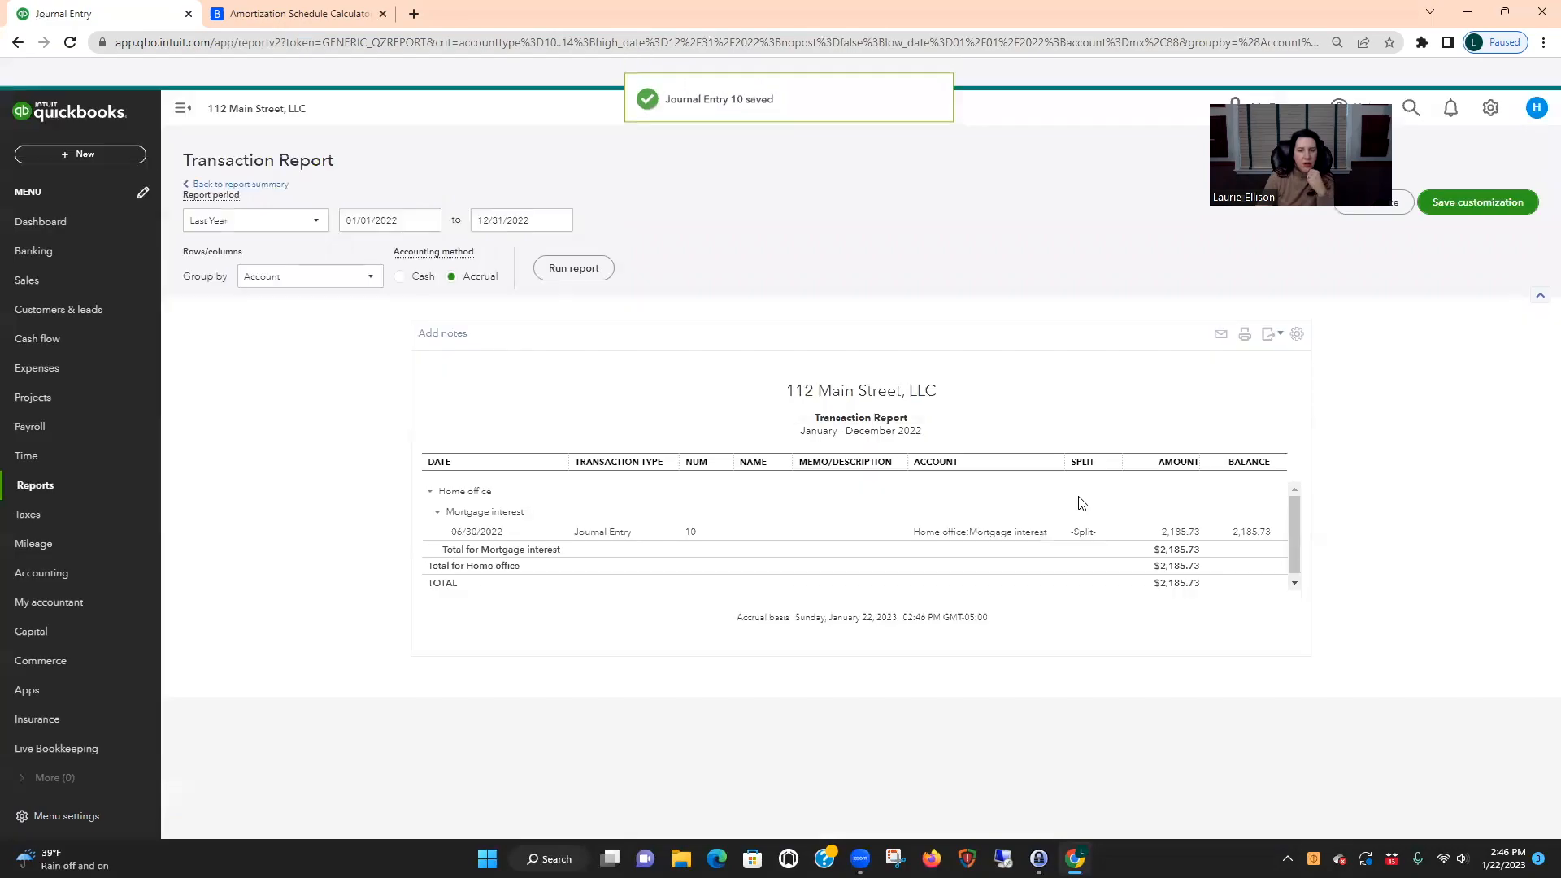
# Open the transactions behind Mortgage interest in the Profit and Loss report and compare them with the 2022 interest in the Bankrate amortization schedule
pyautogui.click(239, 185)
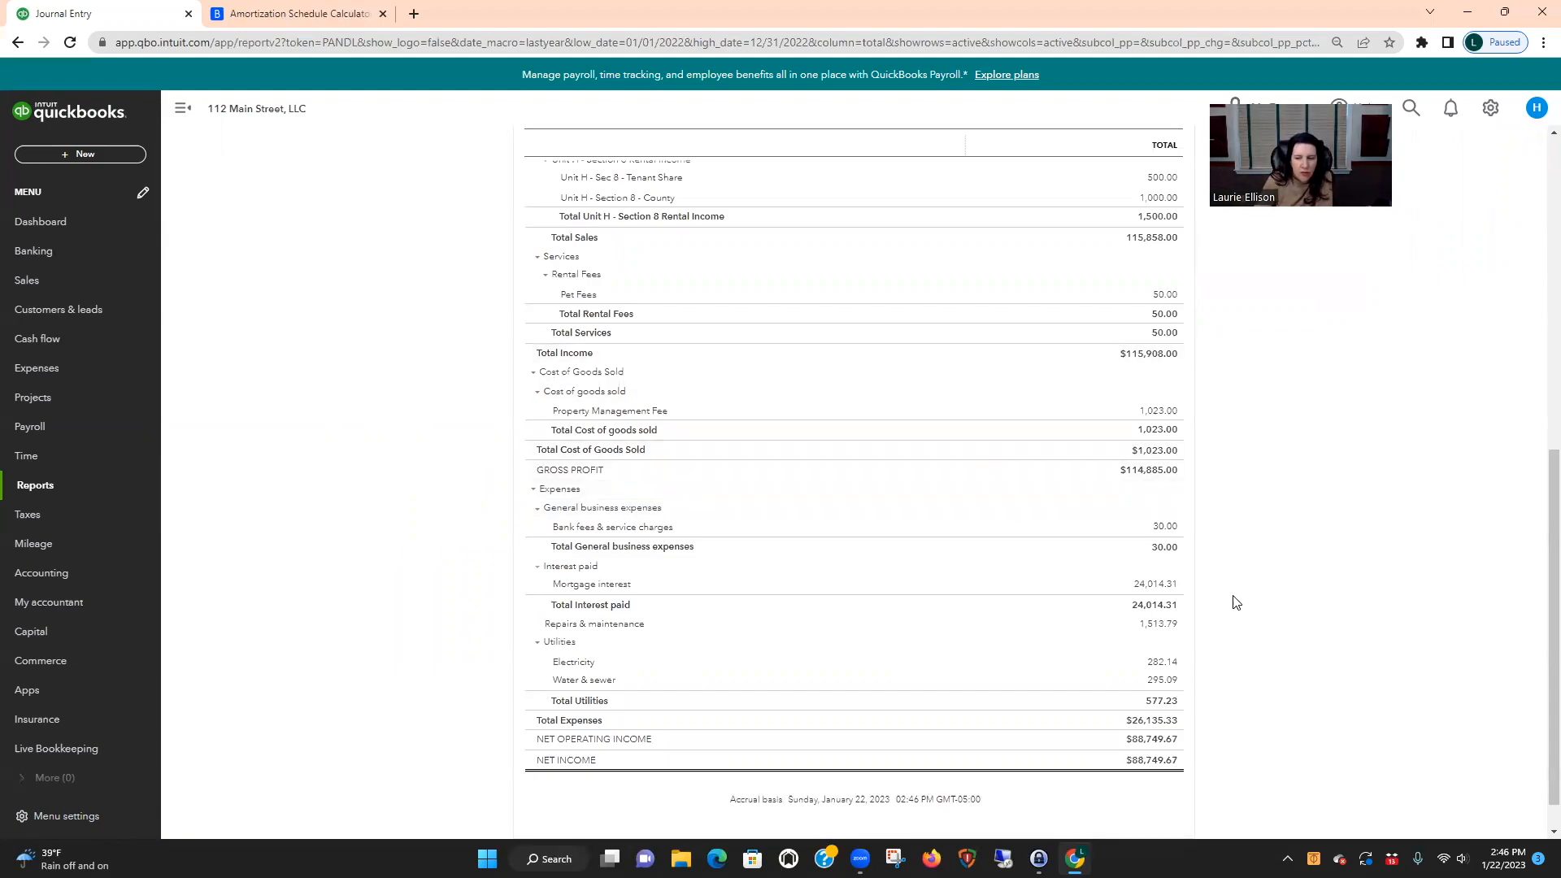
pyautogui.click(1155, 584)
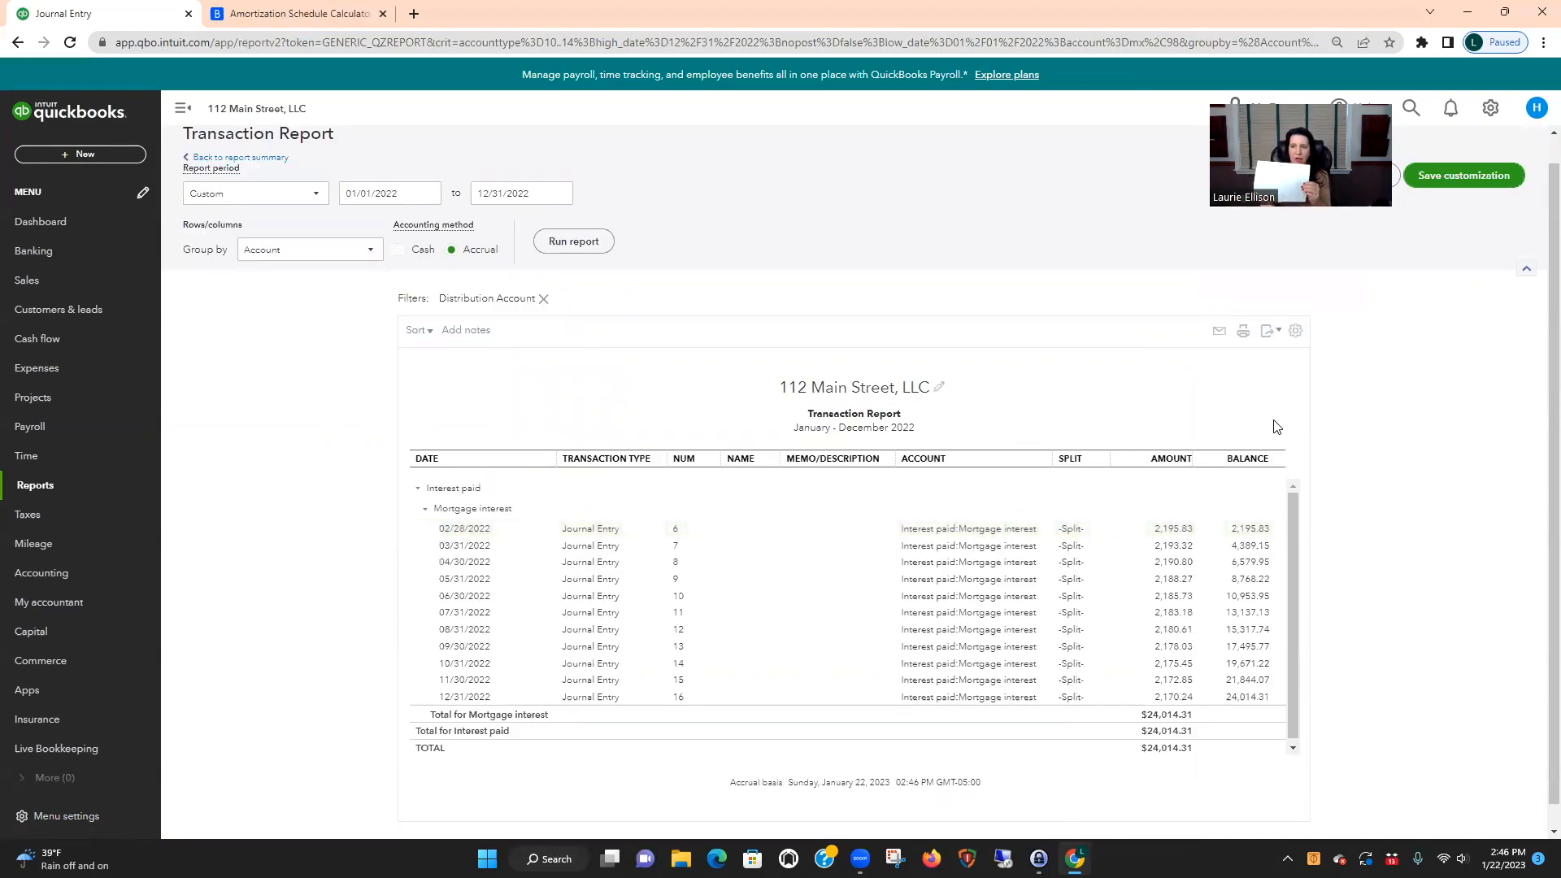
pyautogui.click(238, 18)
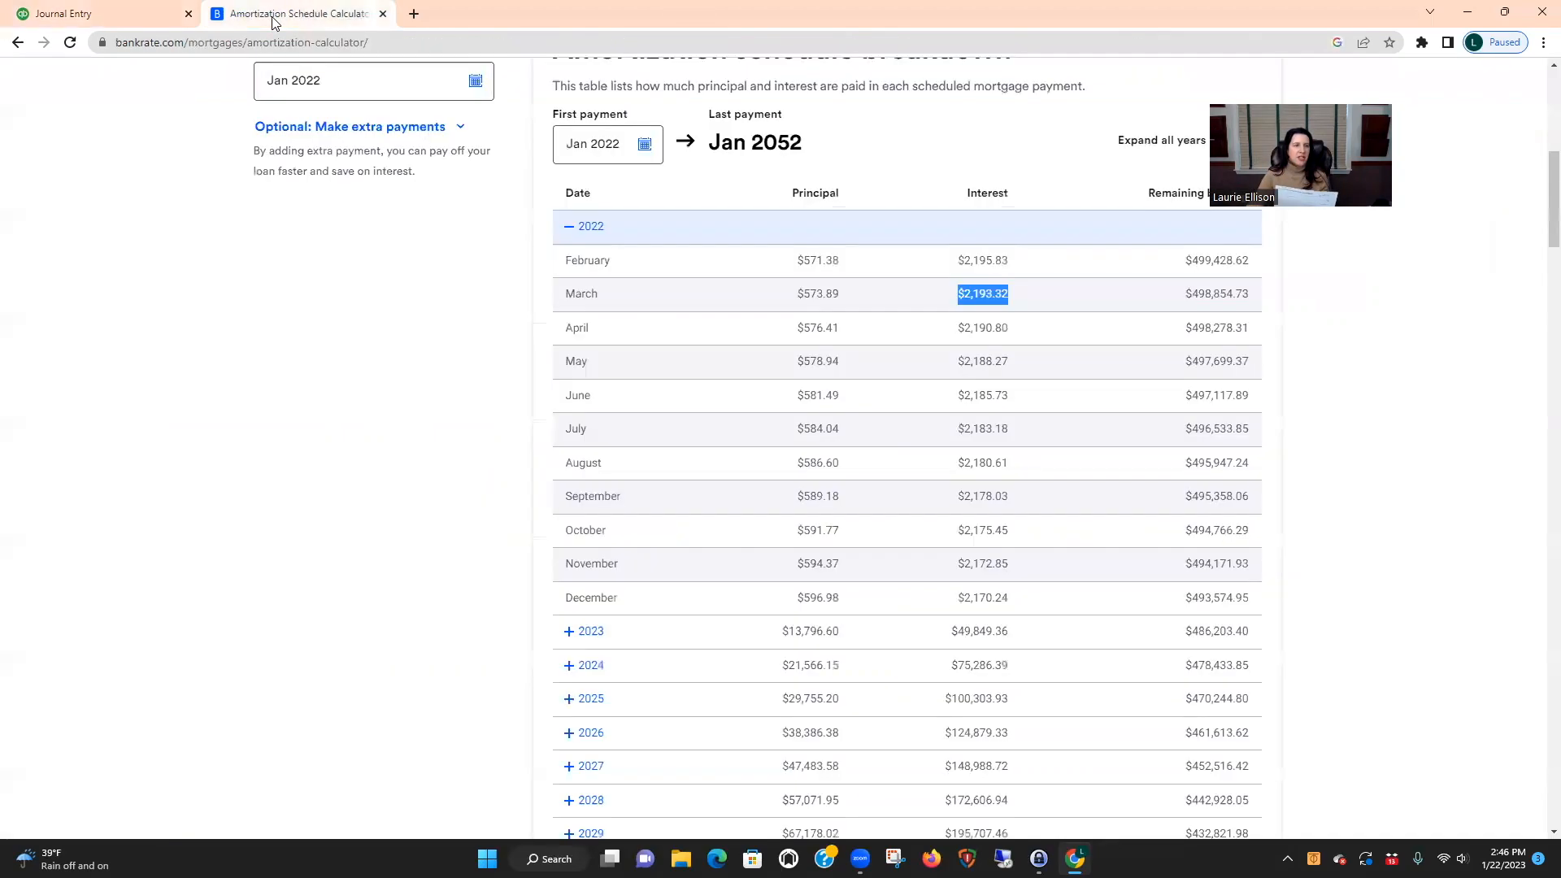
pyautogui.click(148, 16)
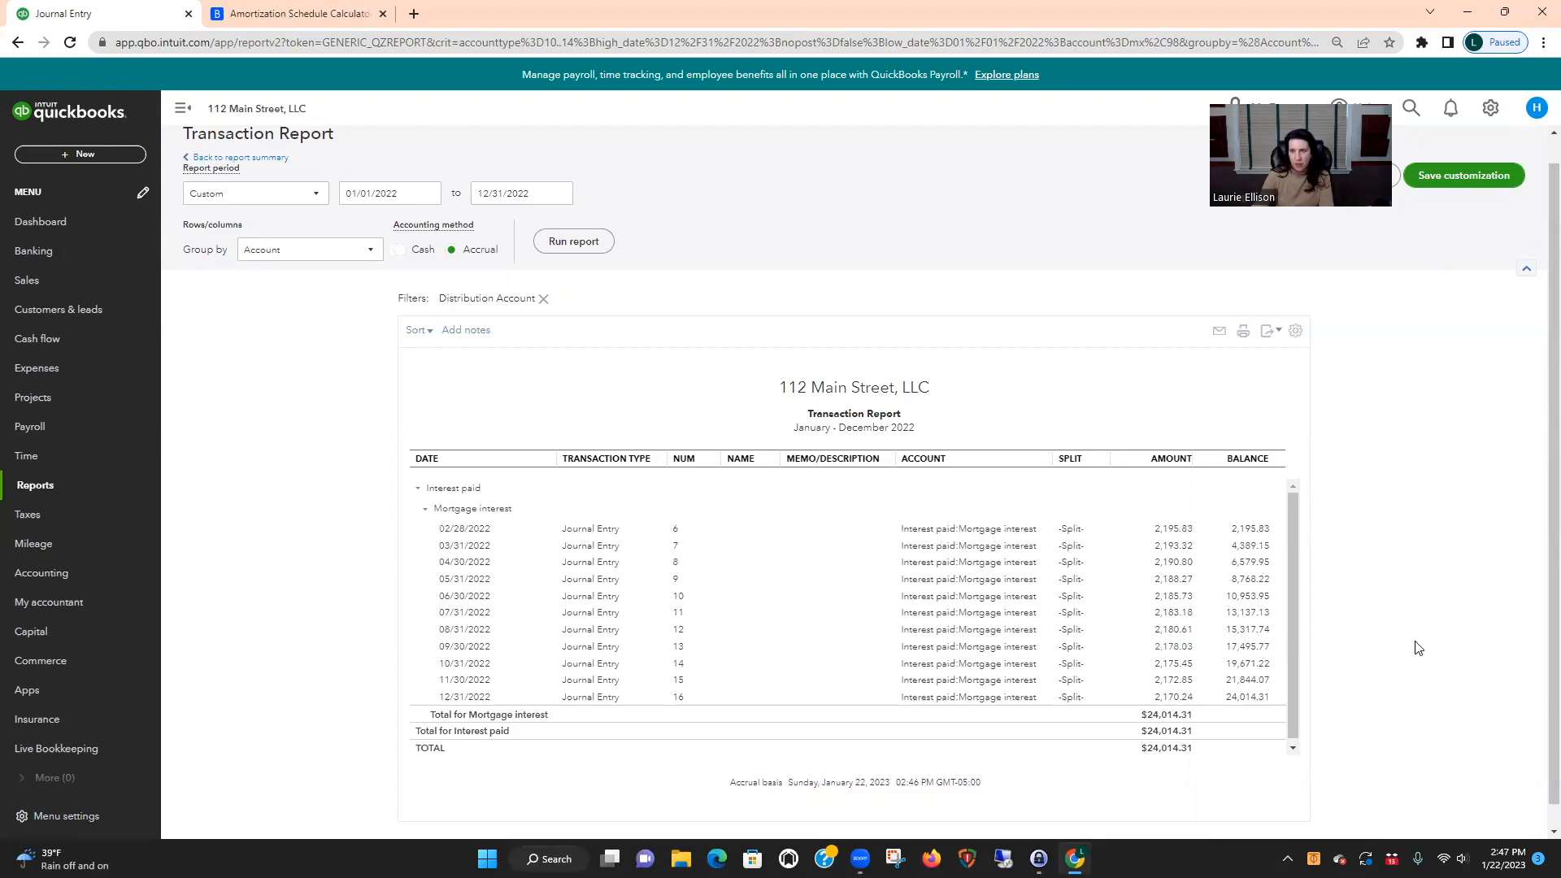
# Return to the Profit and Loss report and review its income and expense sections for 2022
pyautogui.scroll(1, 1418, 647)
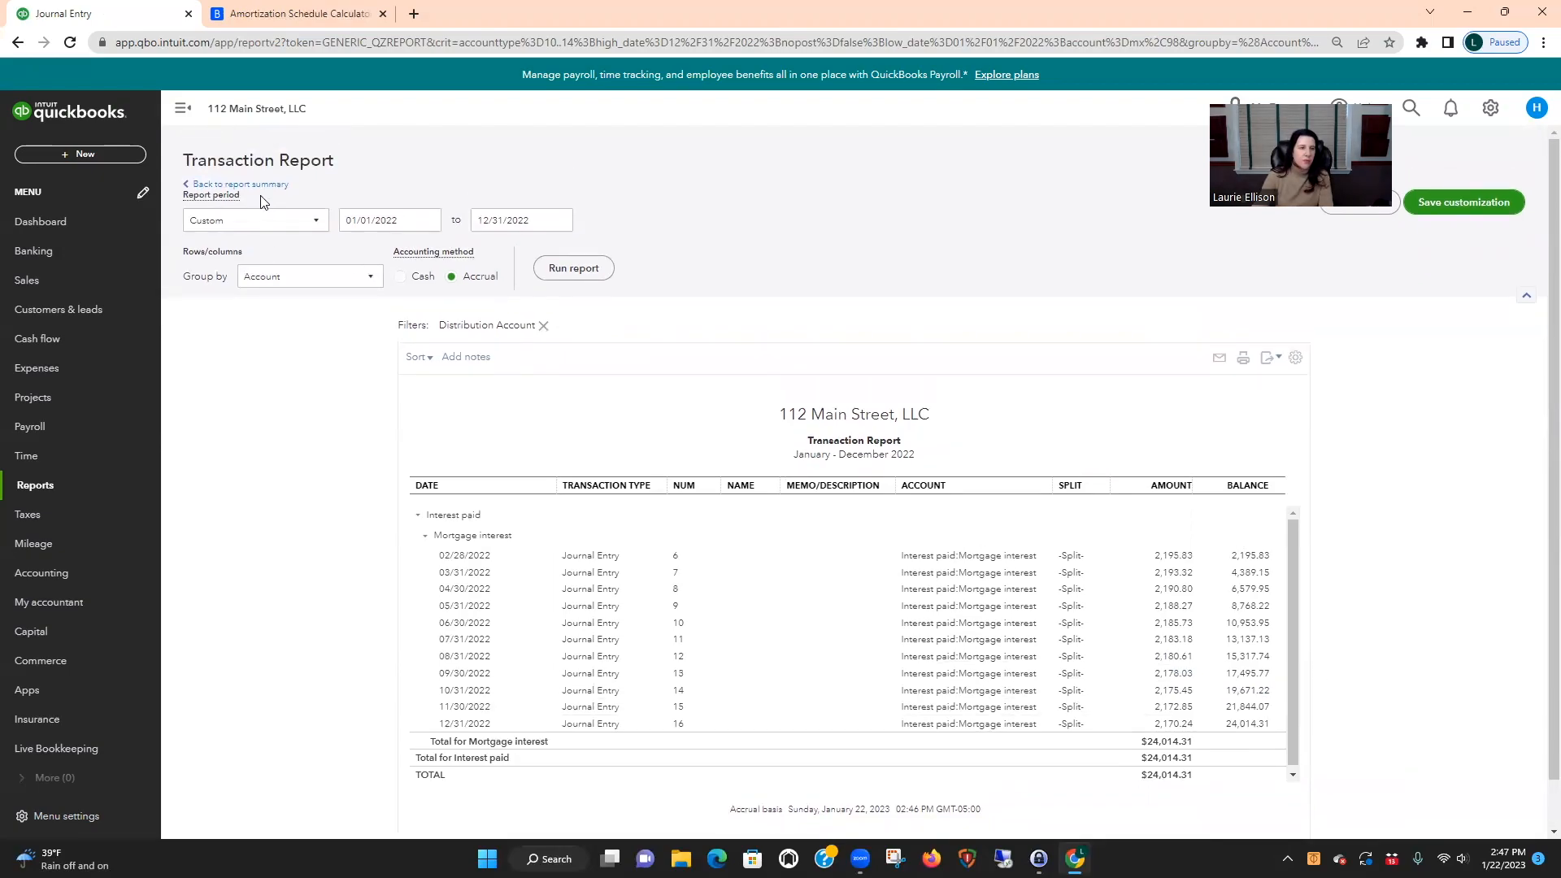
pyautogui.click(259, 186)
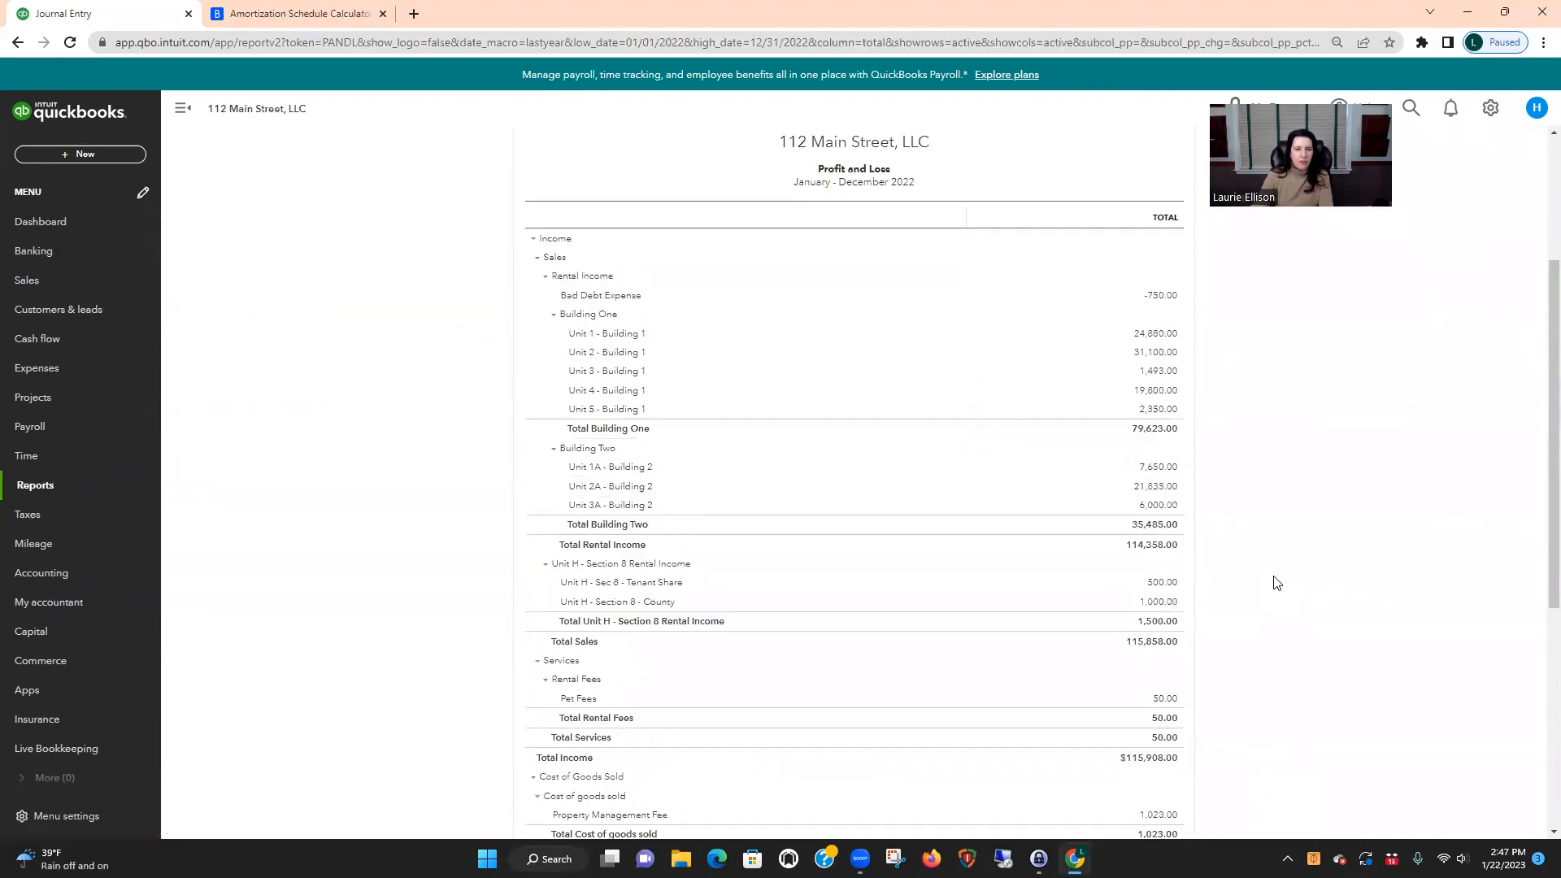
pyautogui.scroll(-5, 1299, 584)
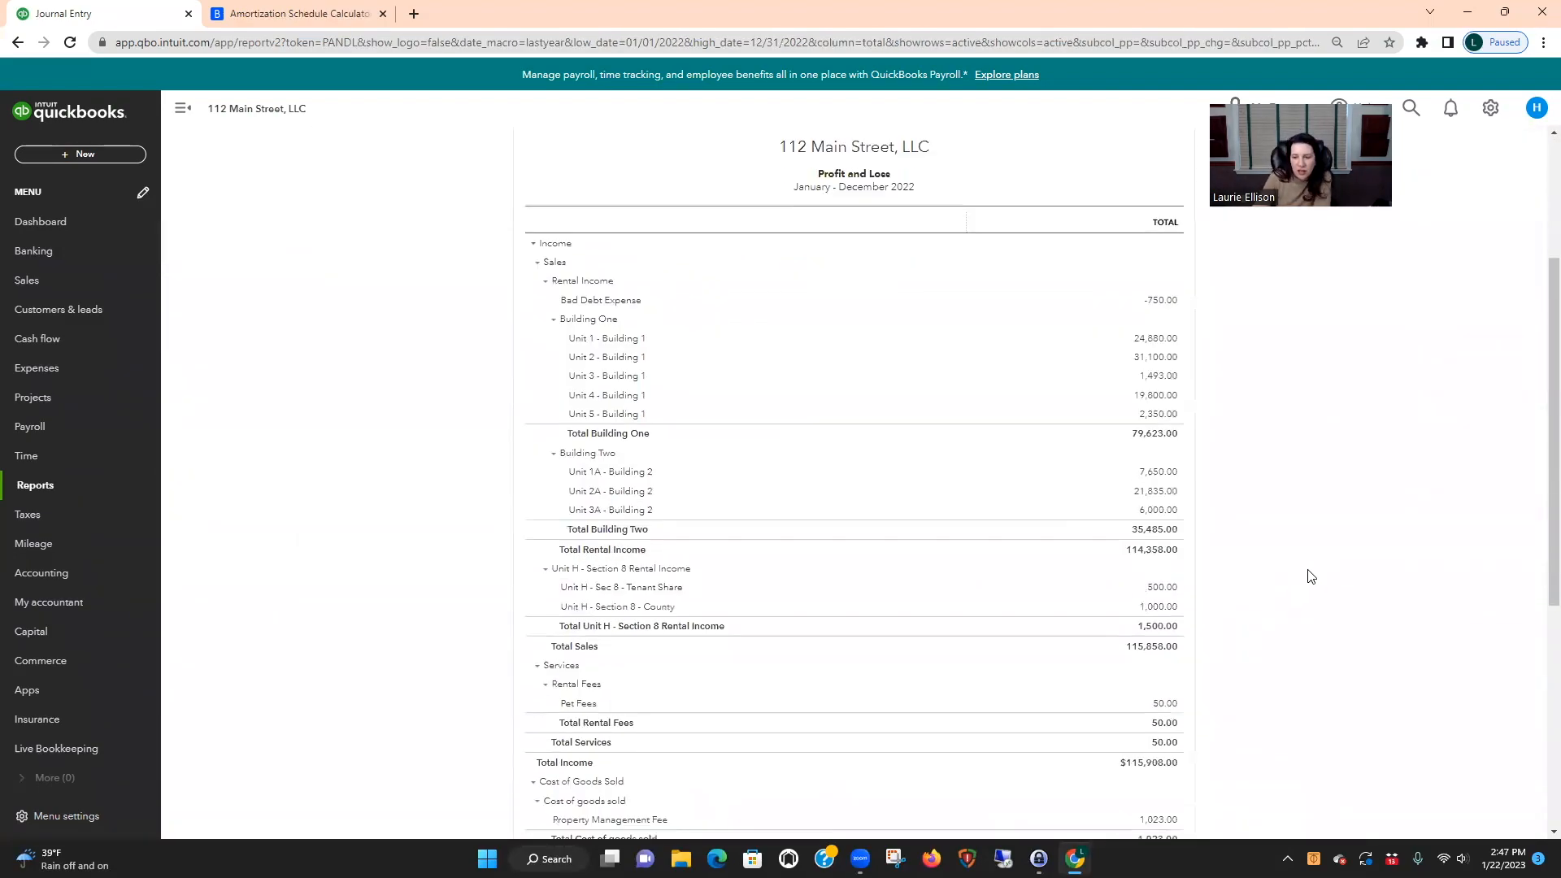
pyautogui.scroll(5, 1309, 575)
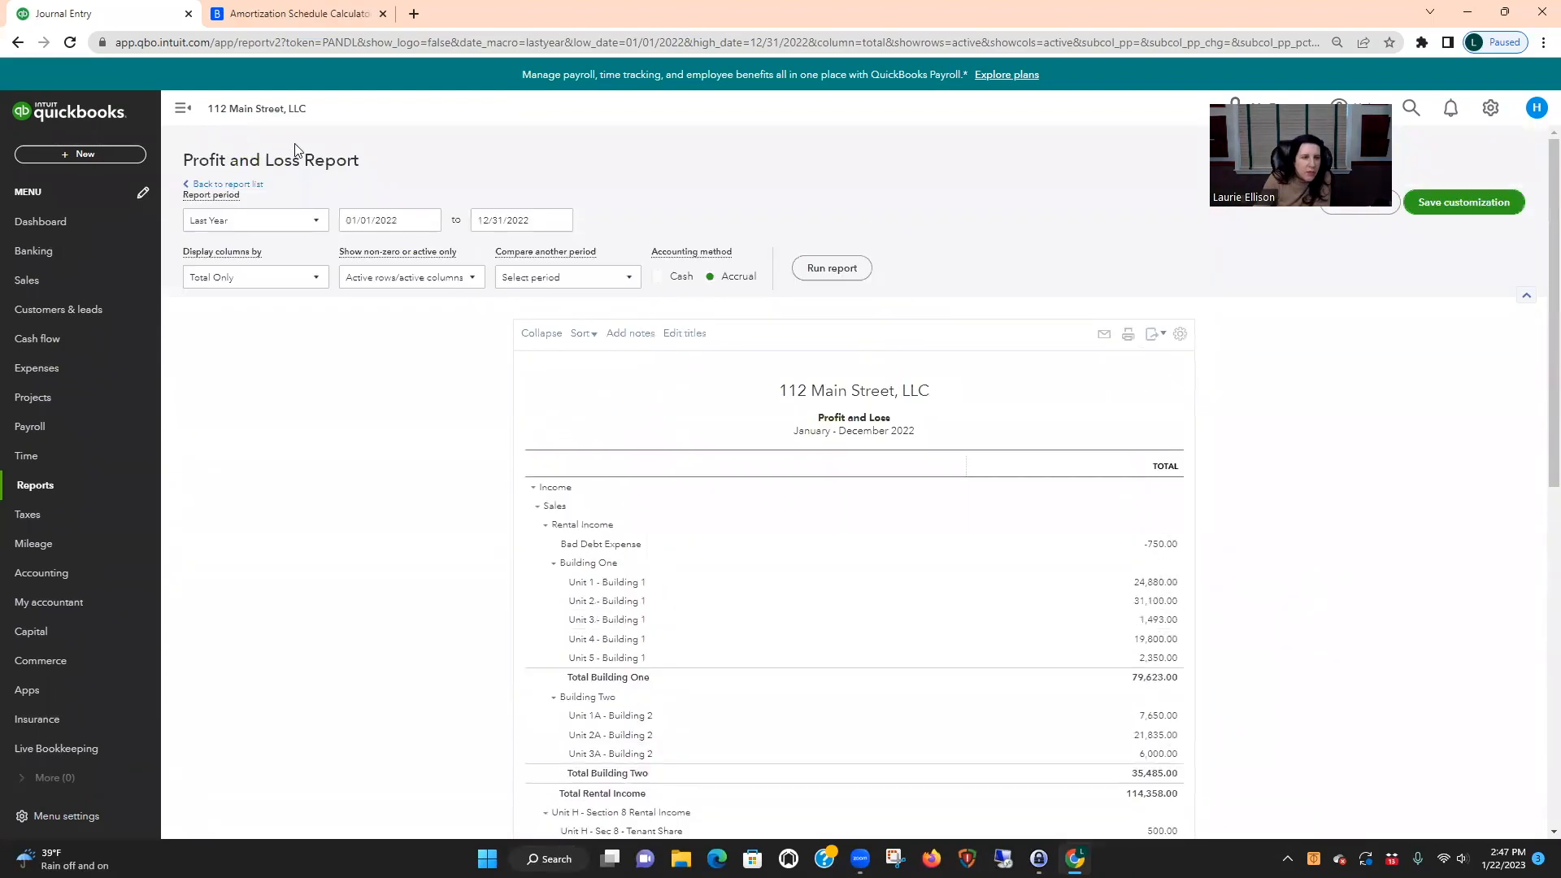
# Leave the Profit and Loss report, open the Balance Sheet report and run it for Last Year
pyautogui.click(240, 188)
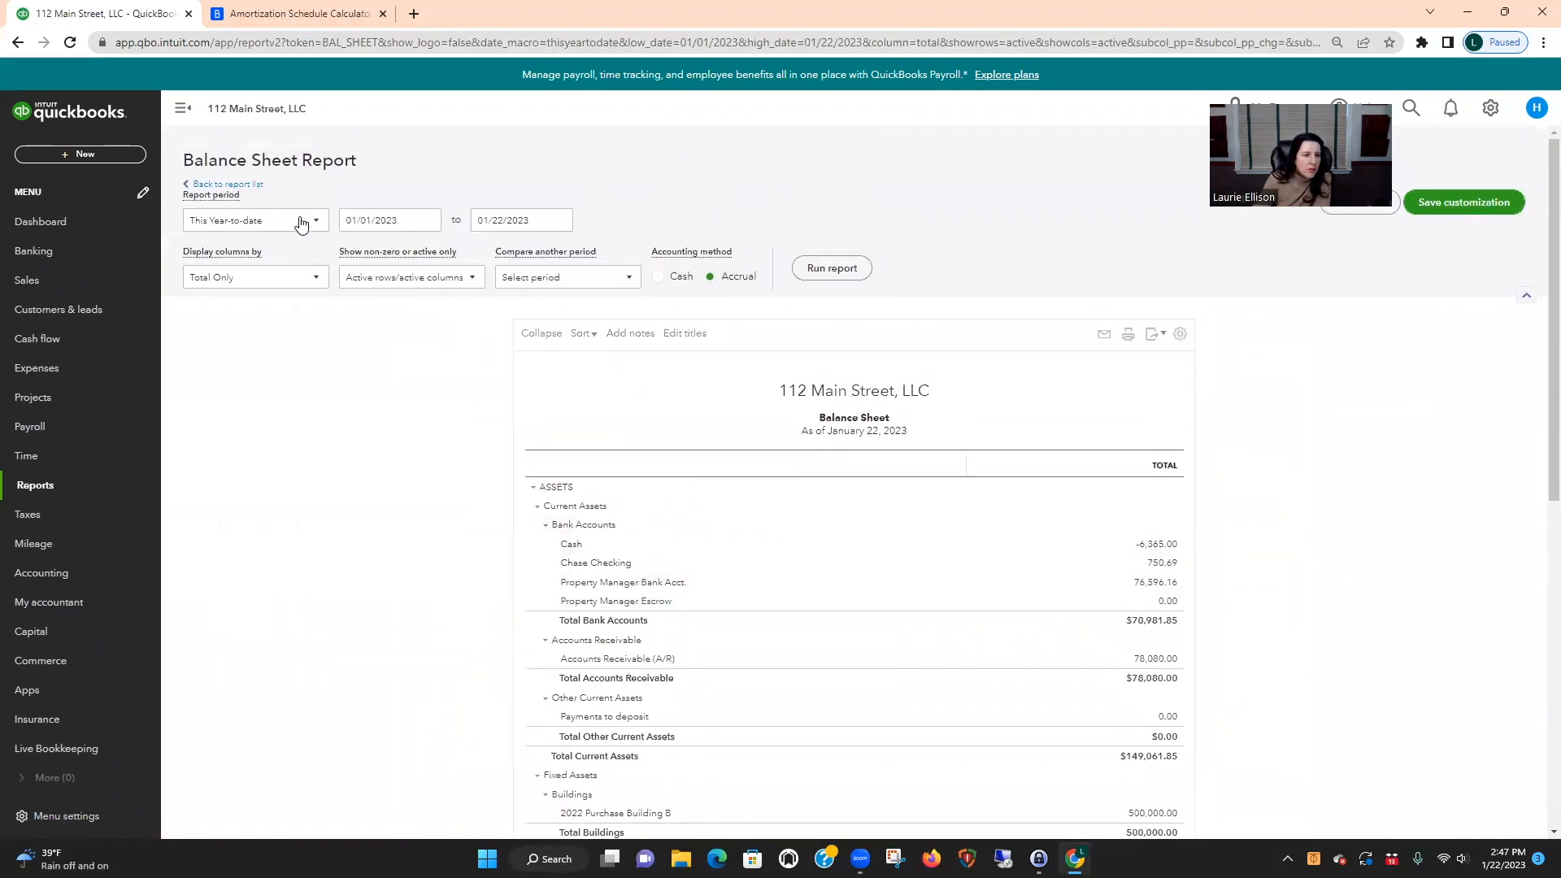
pyautogui.click(301, 223)
pyautogui.scroll(-3, 260, 361)
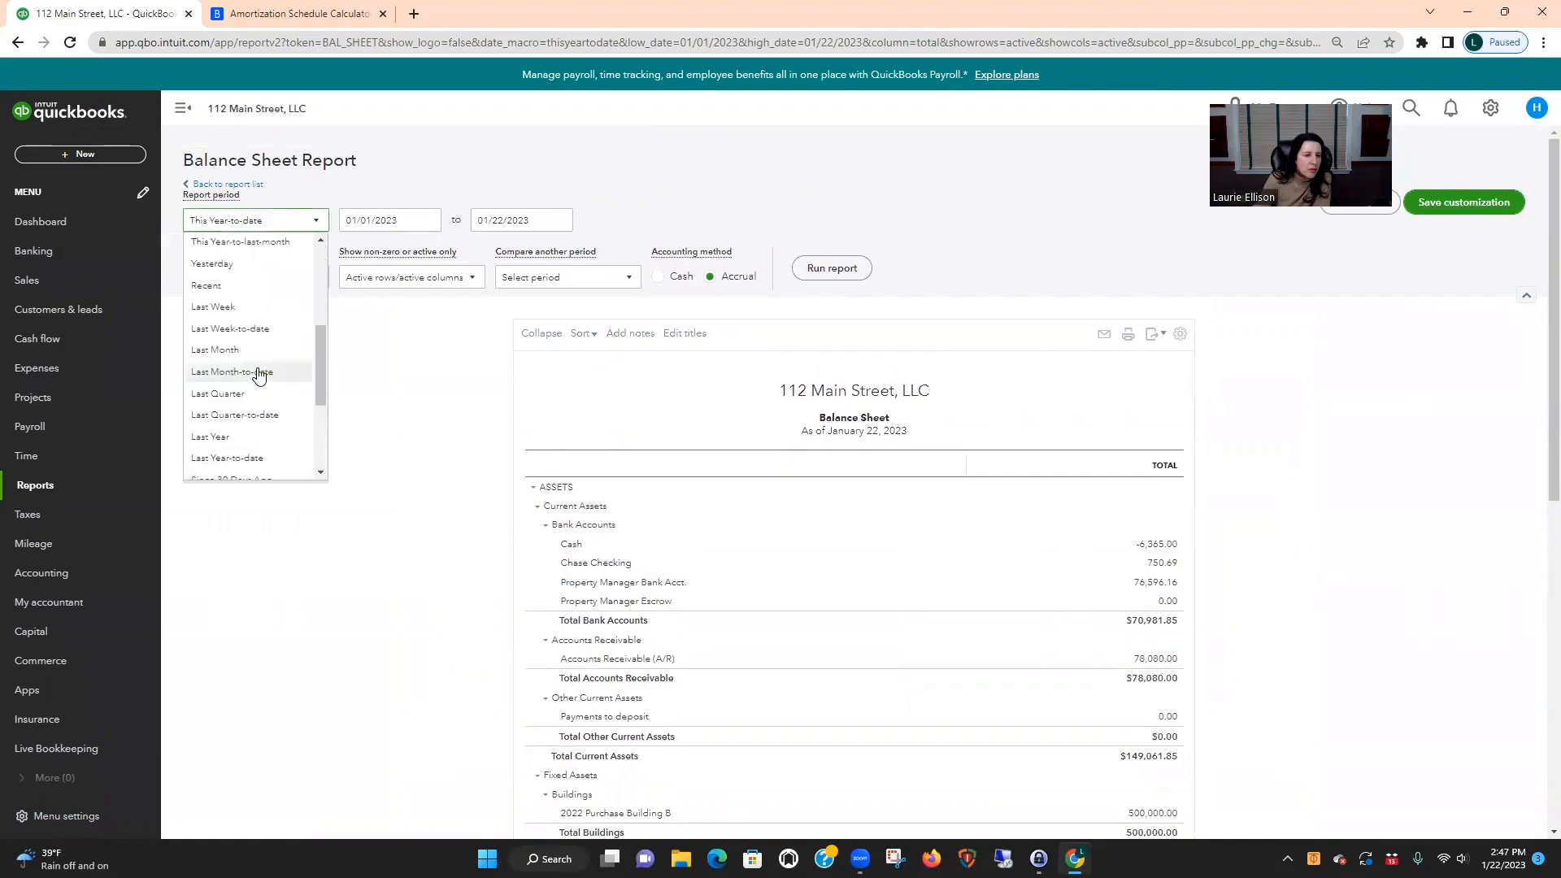
pyautogui.click(244, 436)
pyautogui.click(831, 271)
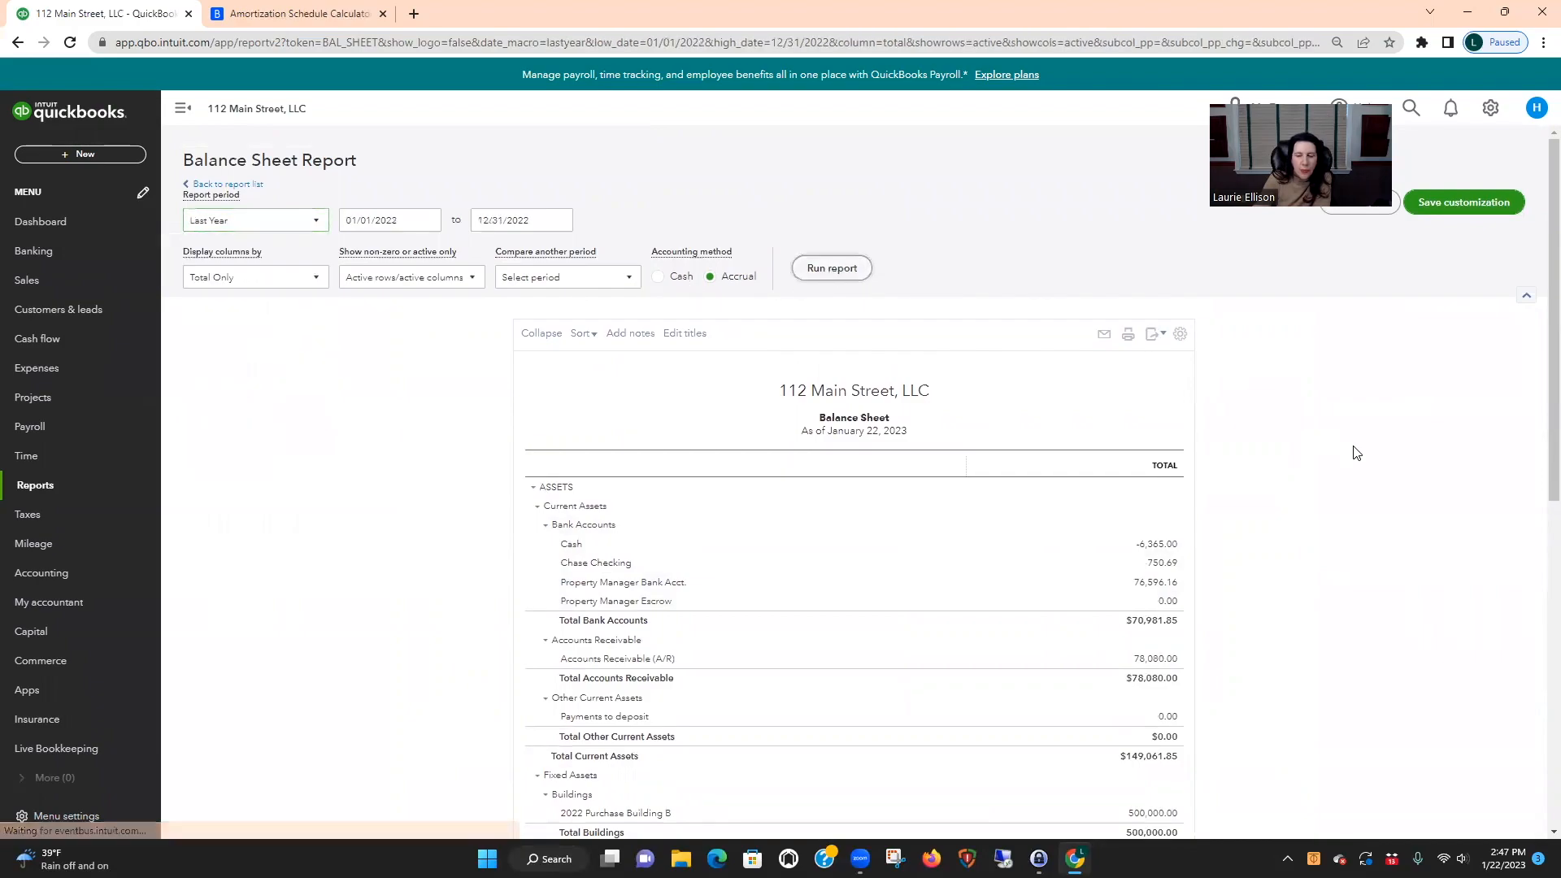
# Examine the 2022 Purchase Building B asset and the 2022 Building B Loan balance in the Balance Sheet
pyautogui.scroll(-3, 1351, 450)
pyautogui.scroll(-1, 1359, 455)
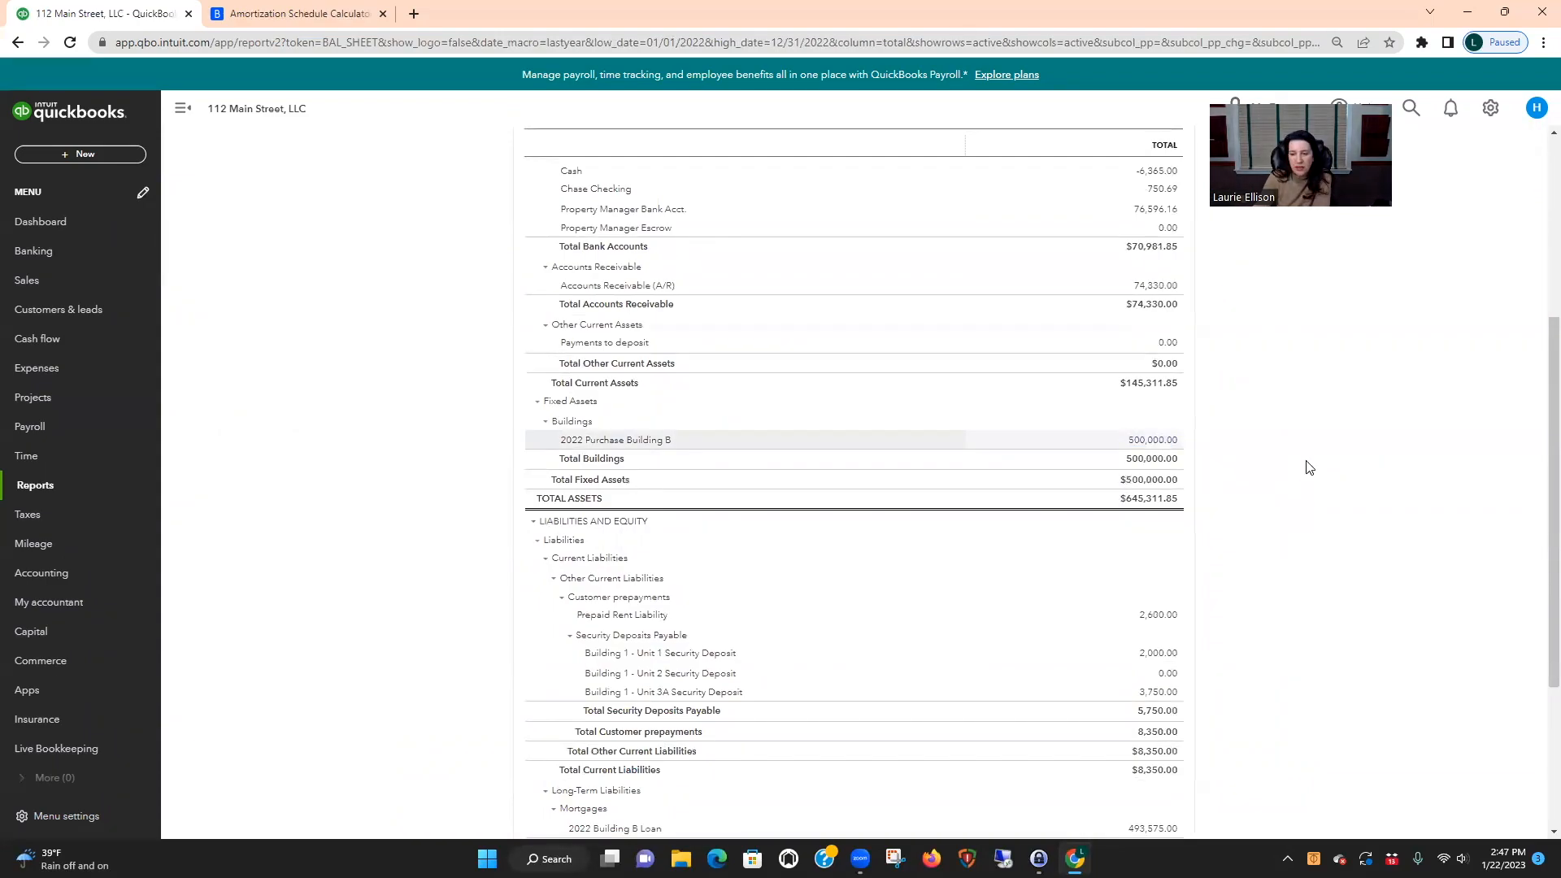
pyautogui.scroll(-3, 1309, 464)
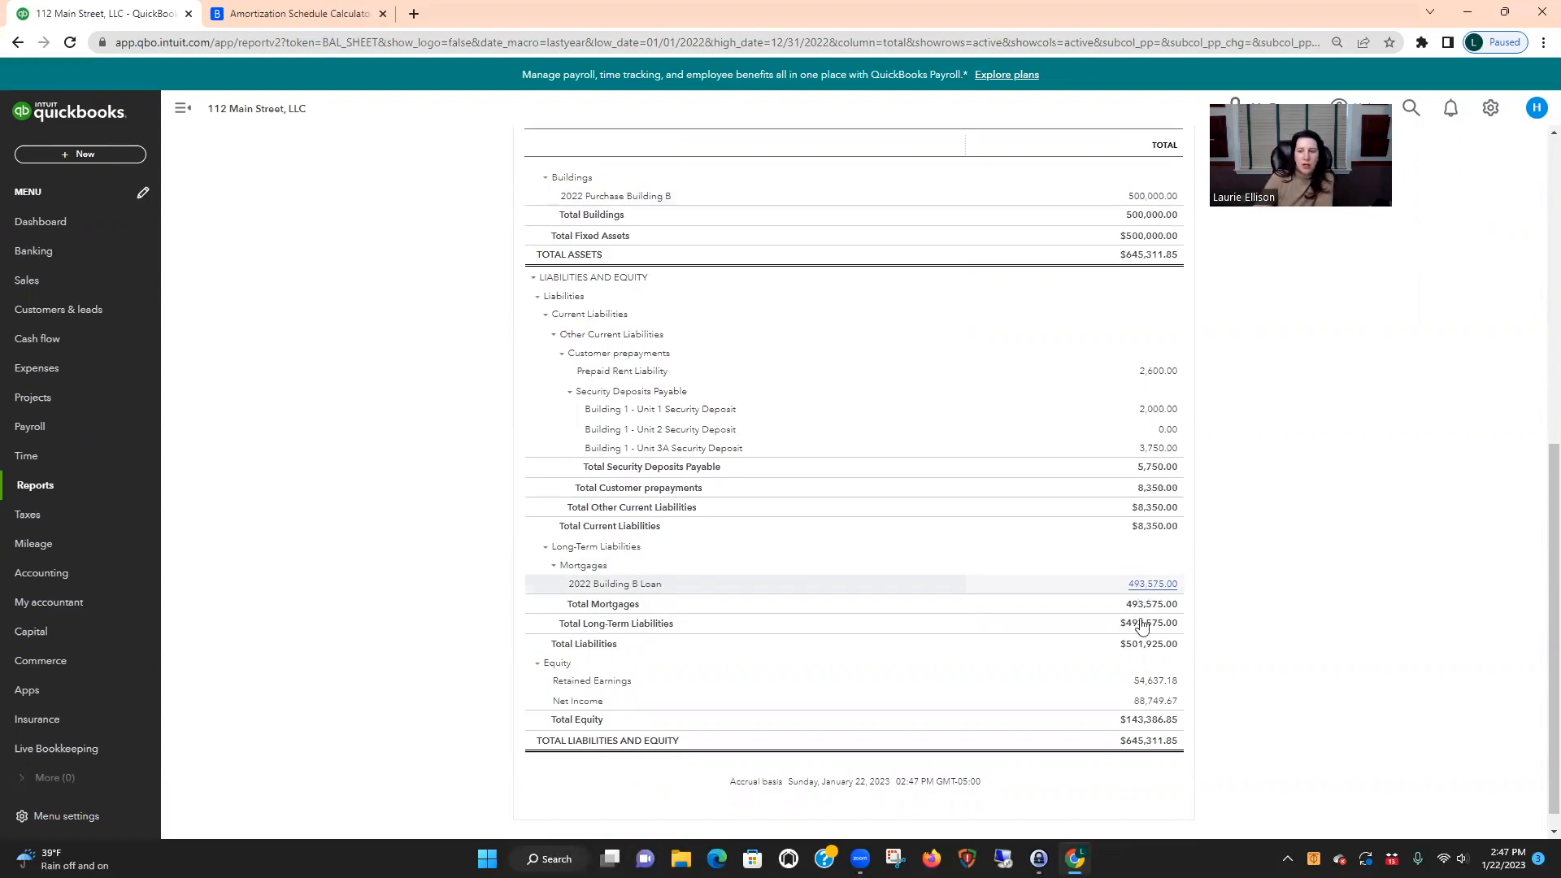
pyautogui.scroll(10, 1350, 594)
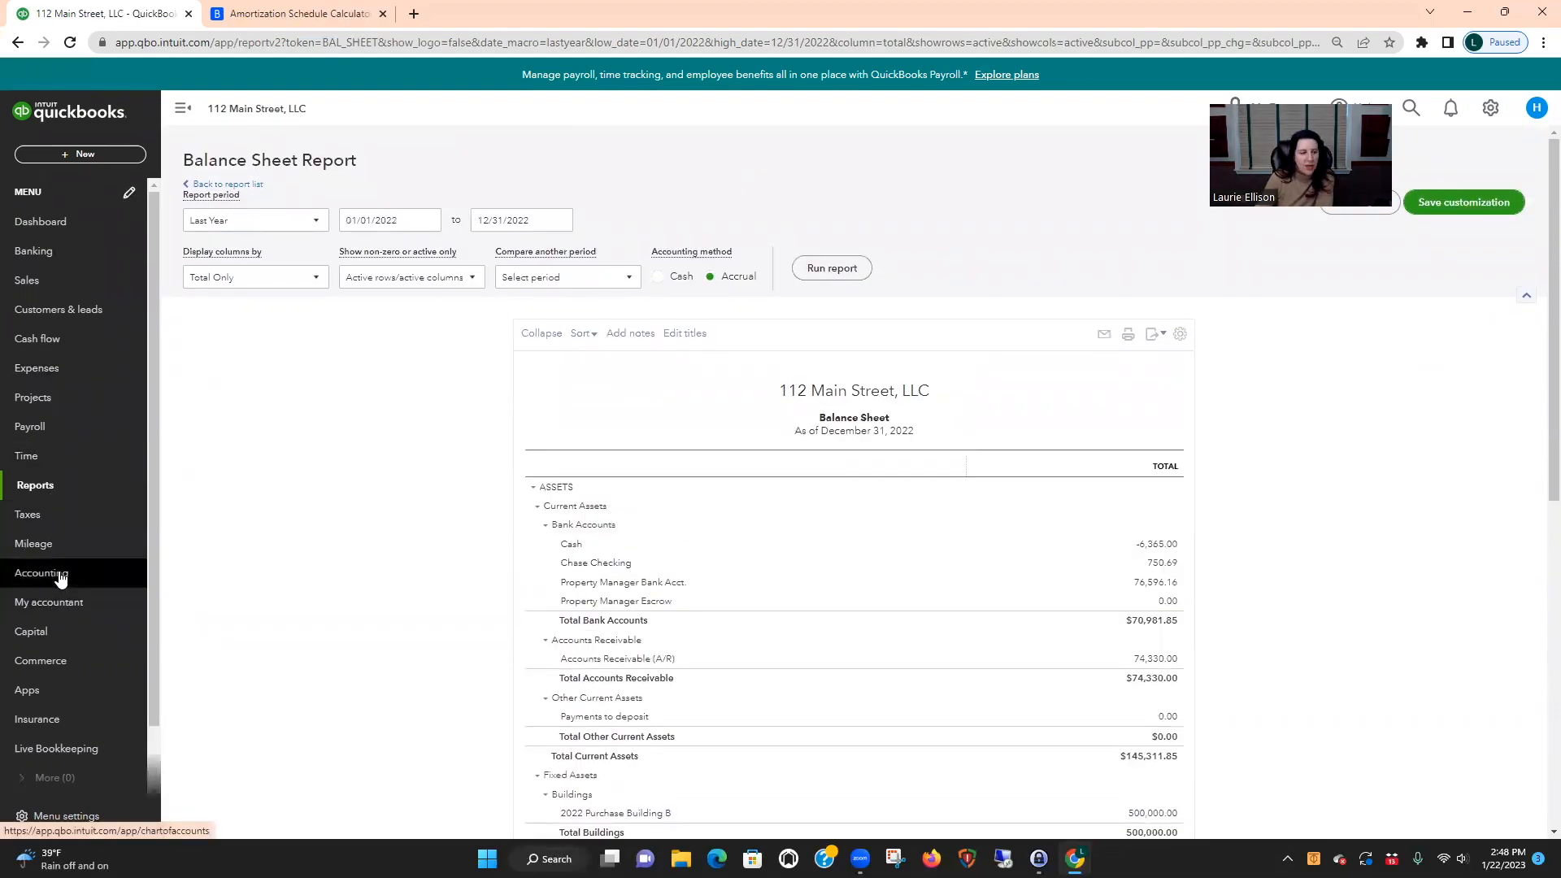
# Add an account named Escrow Bank Account to the chart of accounts, under Bank Accounts with the Cash on hand tax form section
pyautogui.click(59, 575)
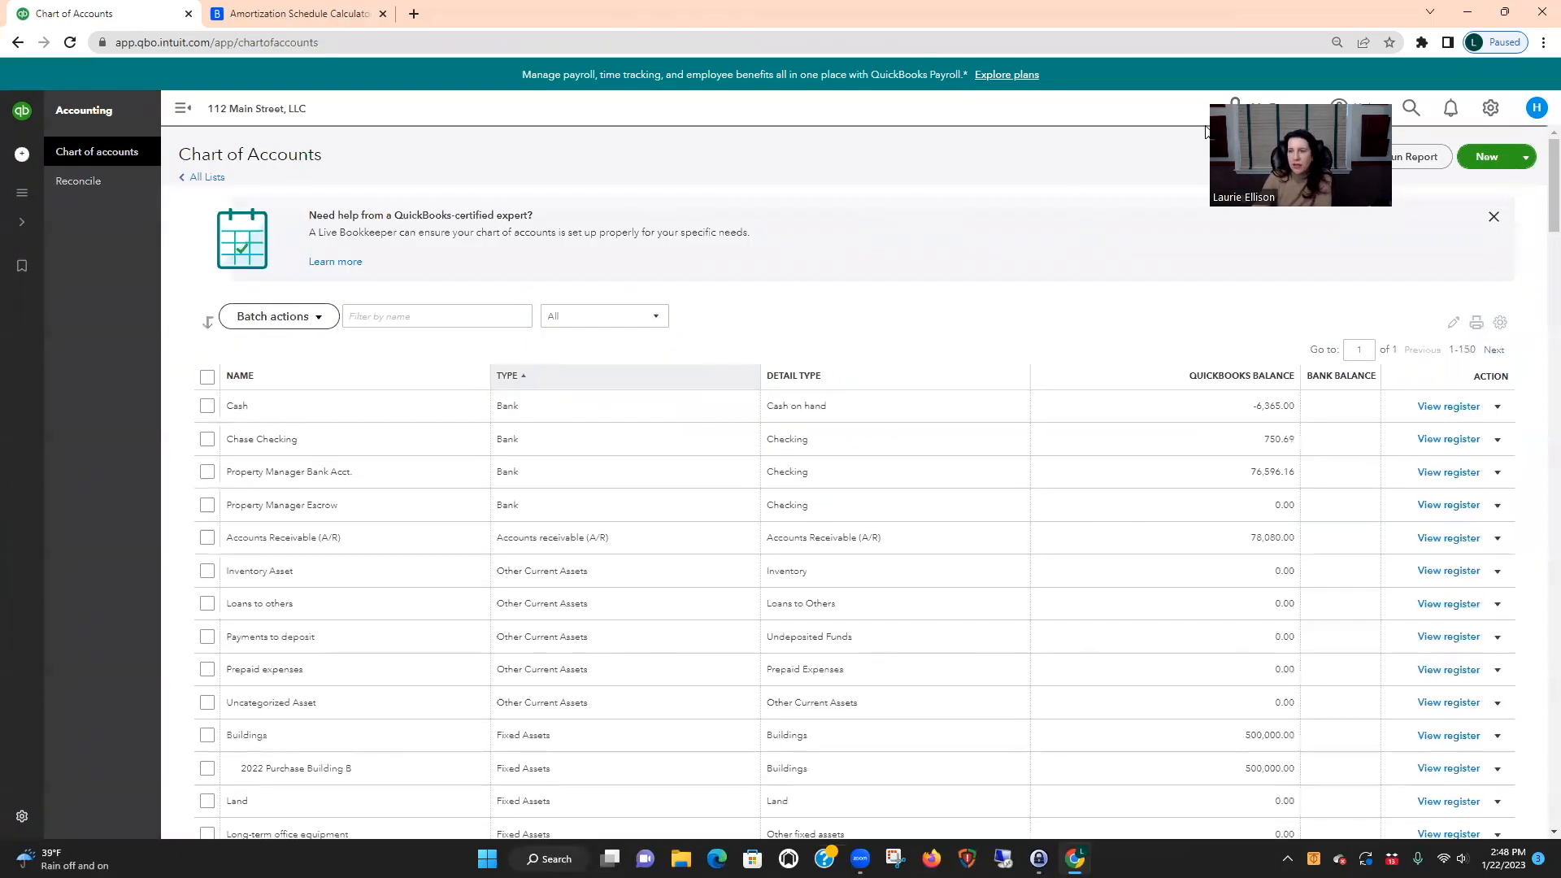
pyautogui.click(1487, 156)
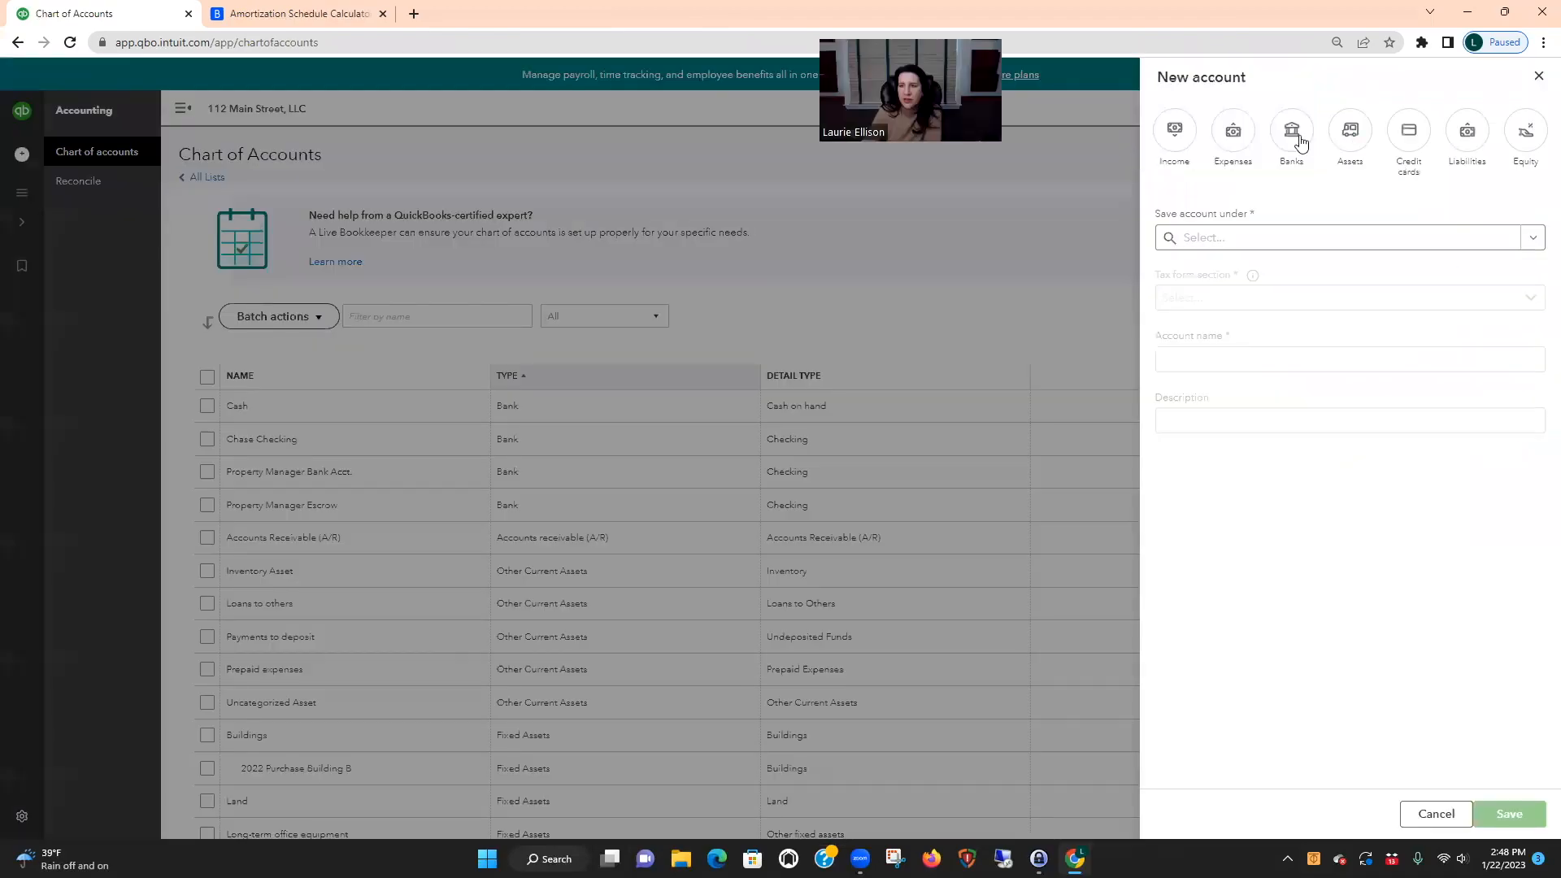
pyautogui.click(1294, 138)
pyautogui.click(1537, 241)
pyautogui.click(1232, 281)
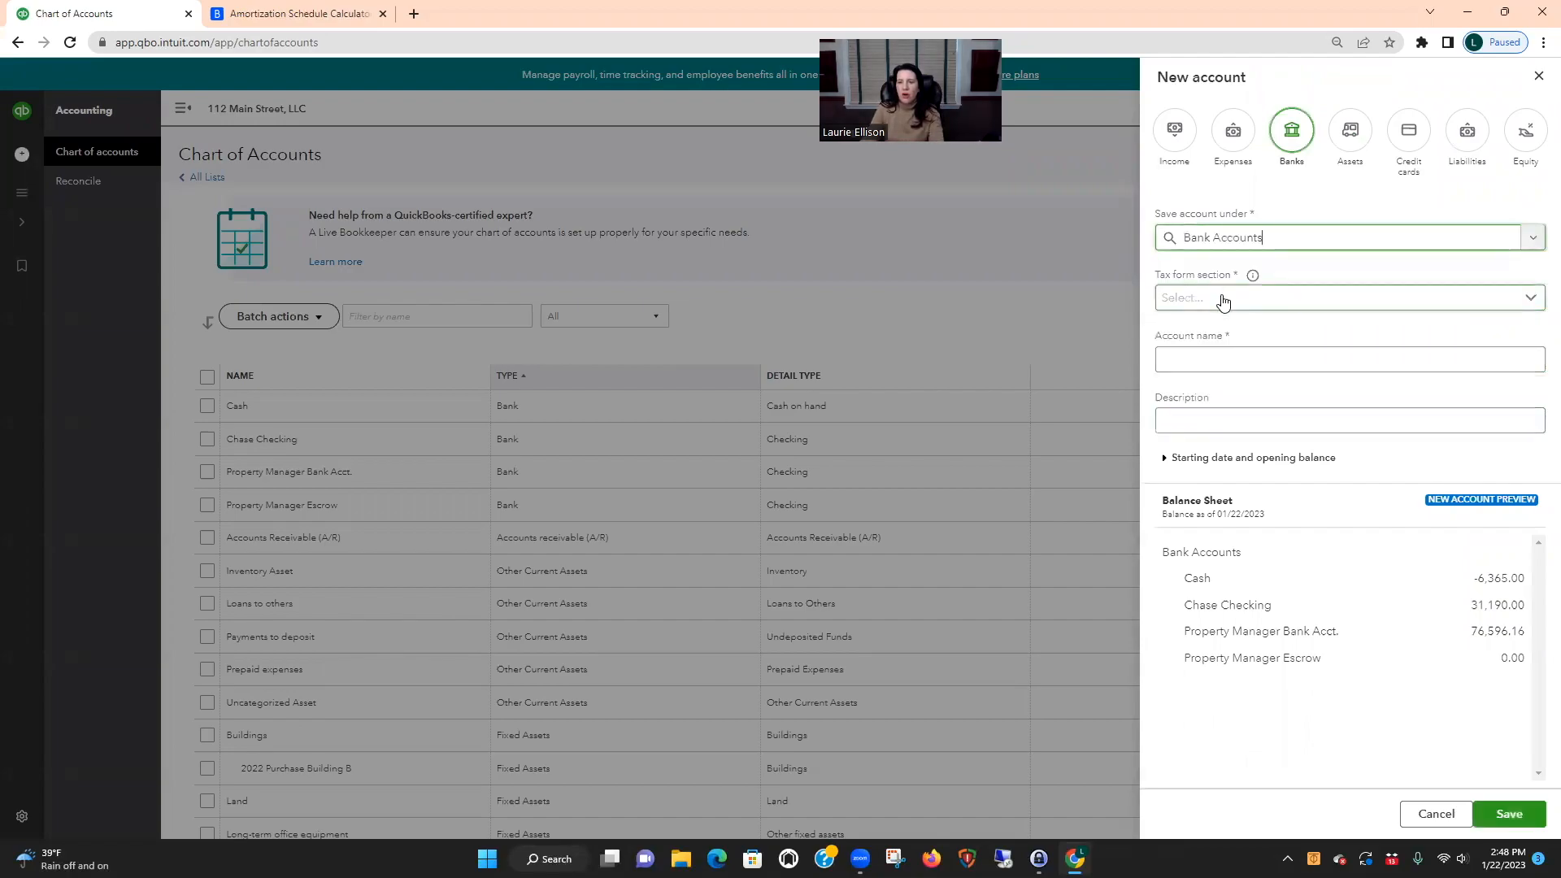
pyautogui.click(1219, 299)
pyautogui.click(1218, 330)
pyautogui.click(1216, 351)
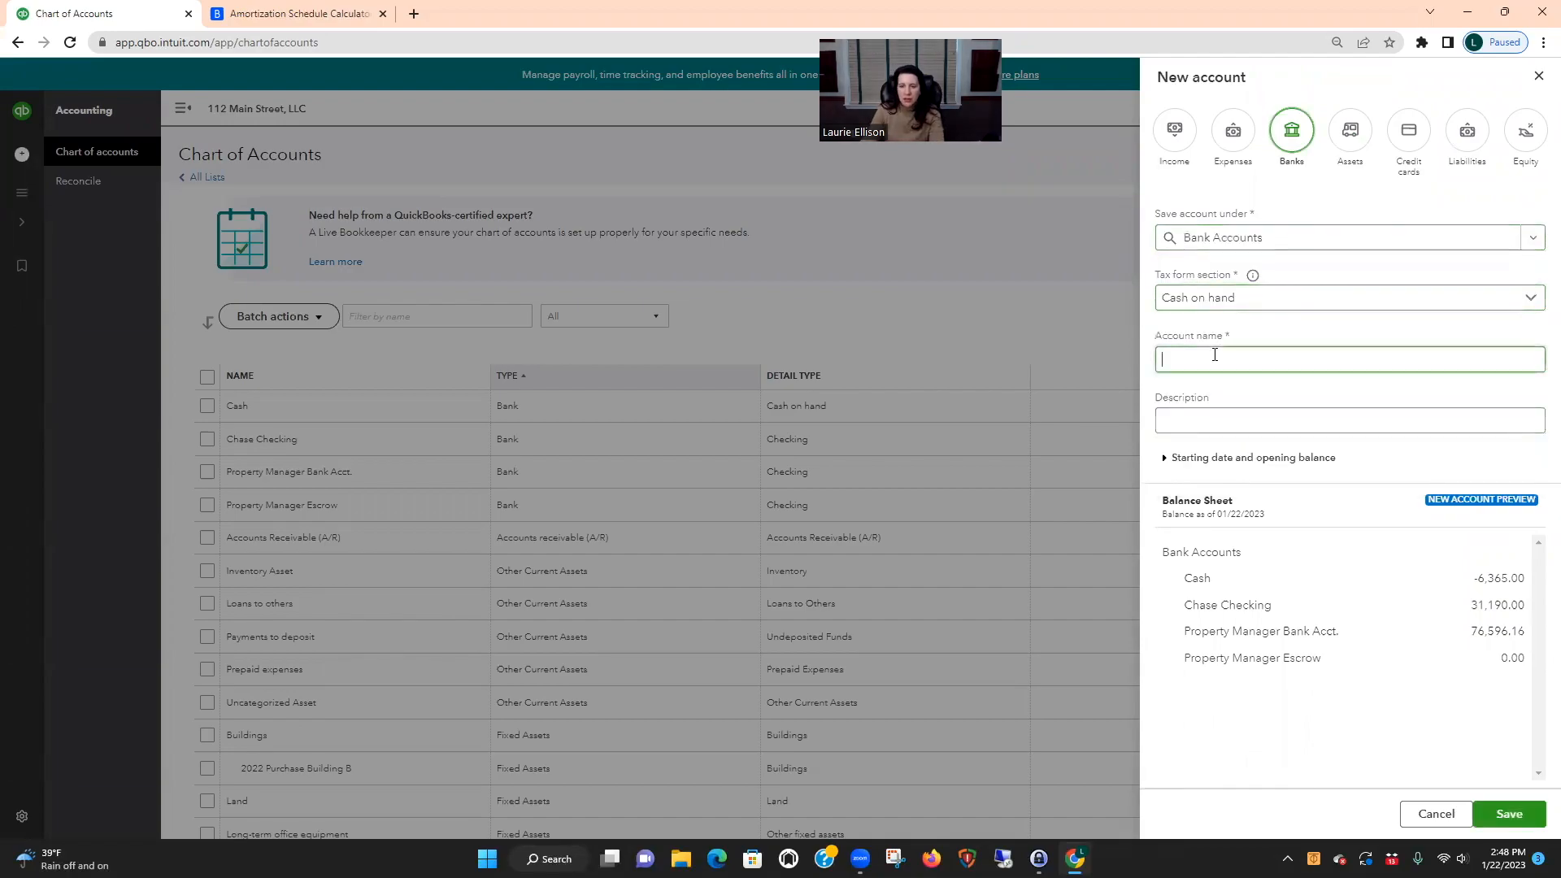
pyautogui.write('Esc')
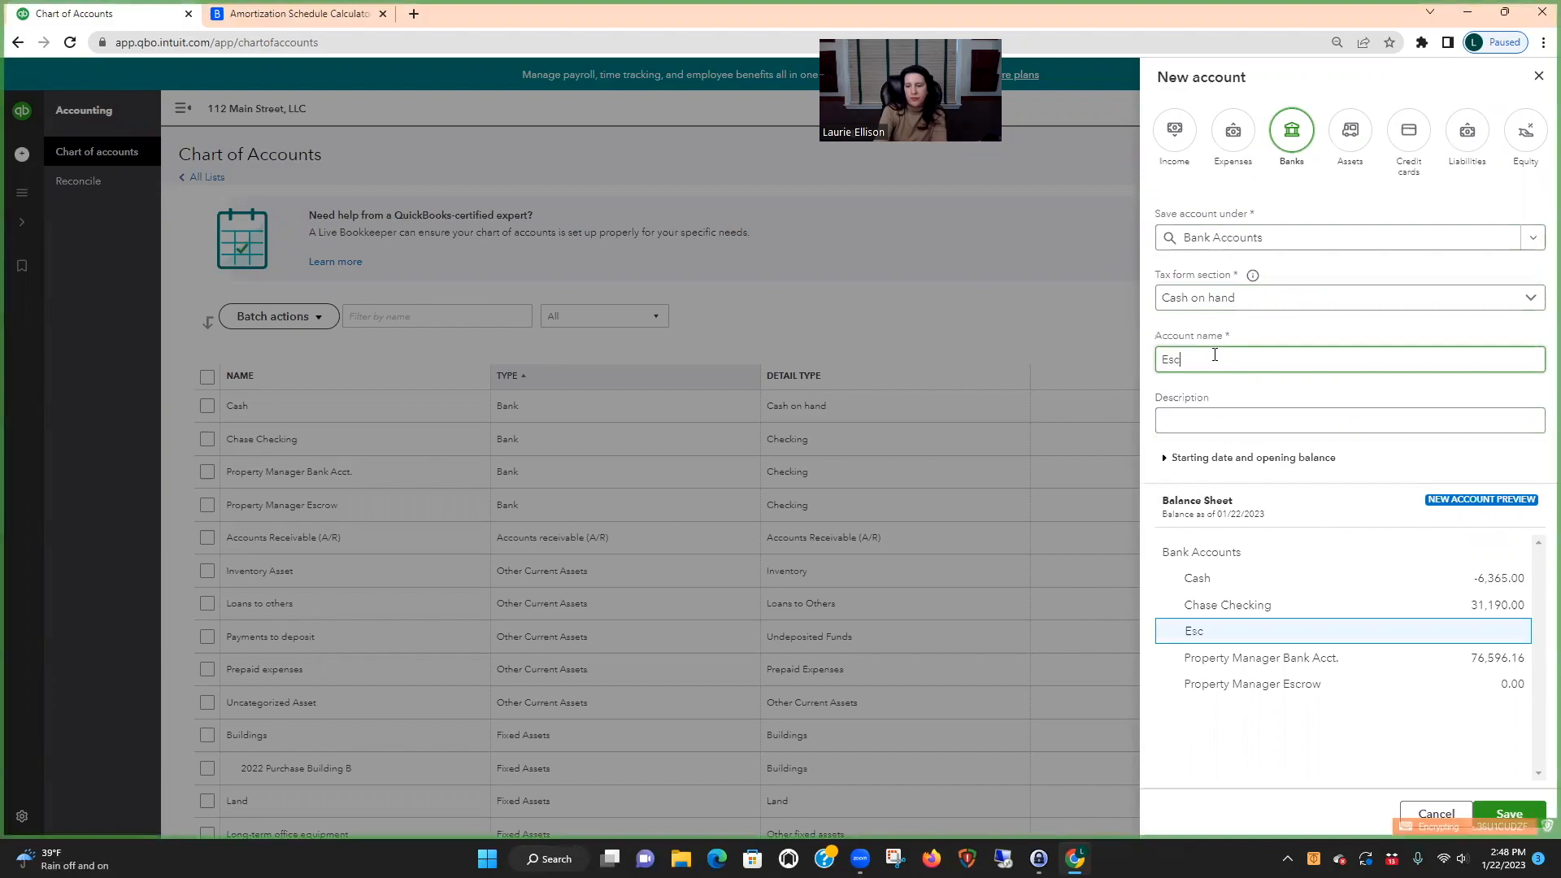
pyautogui.write('row Bank Account')
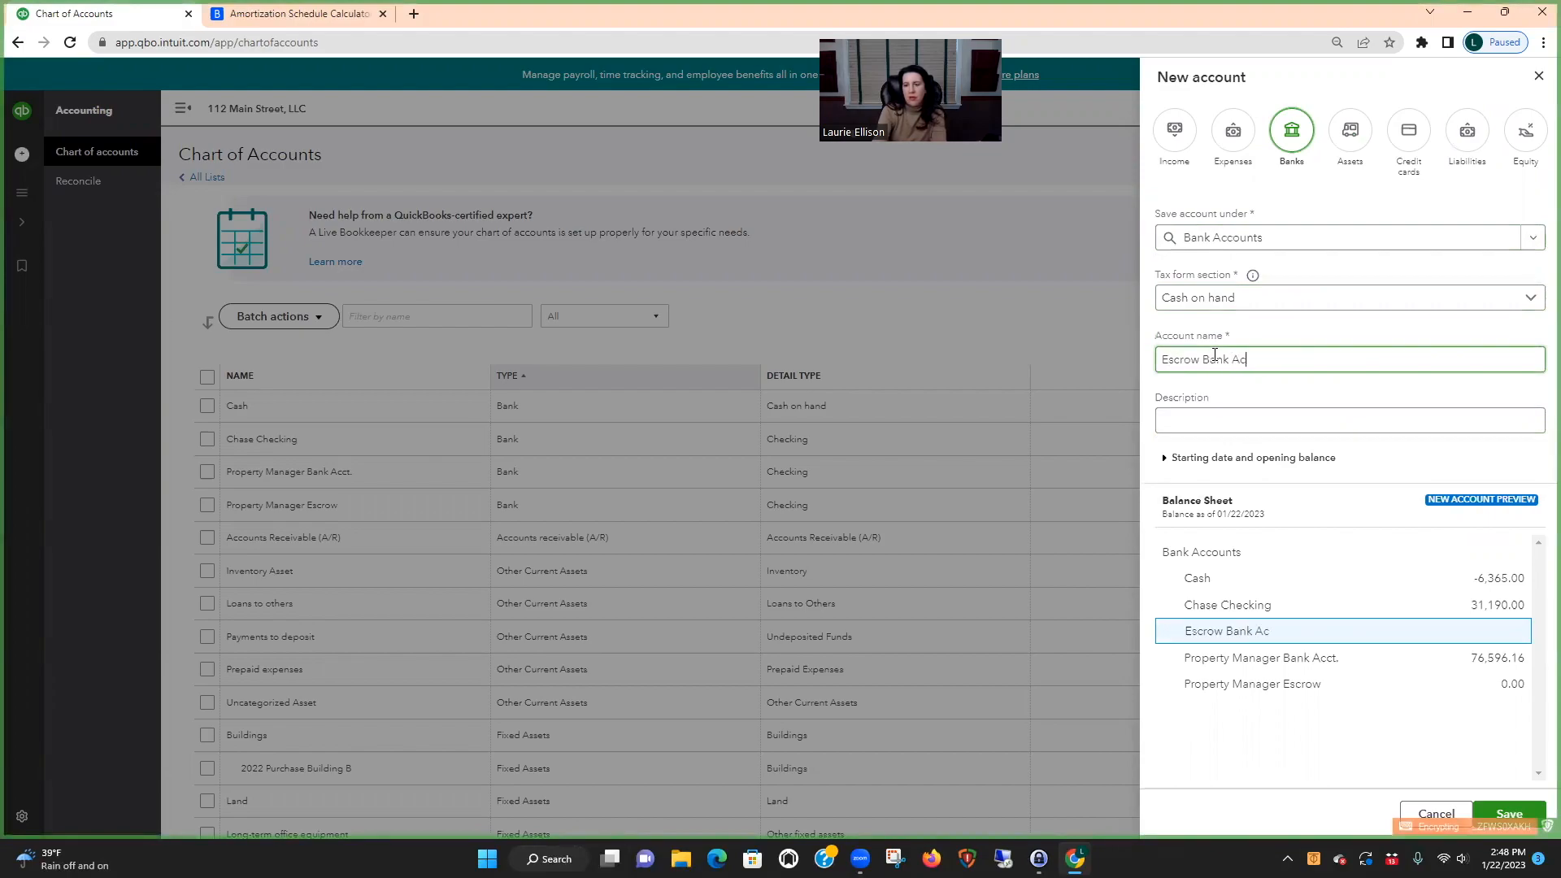
pyautogui.click(1517, 812)
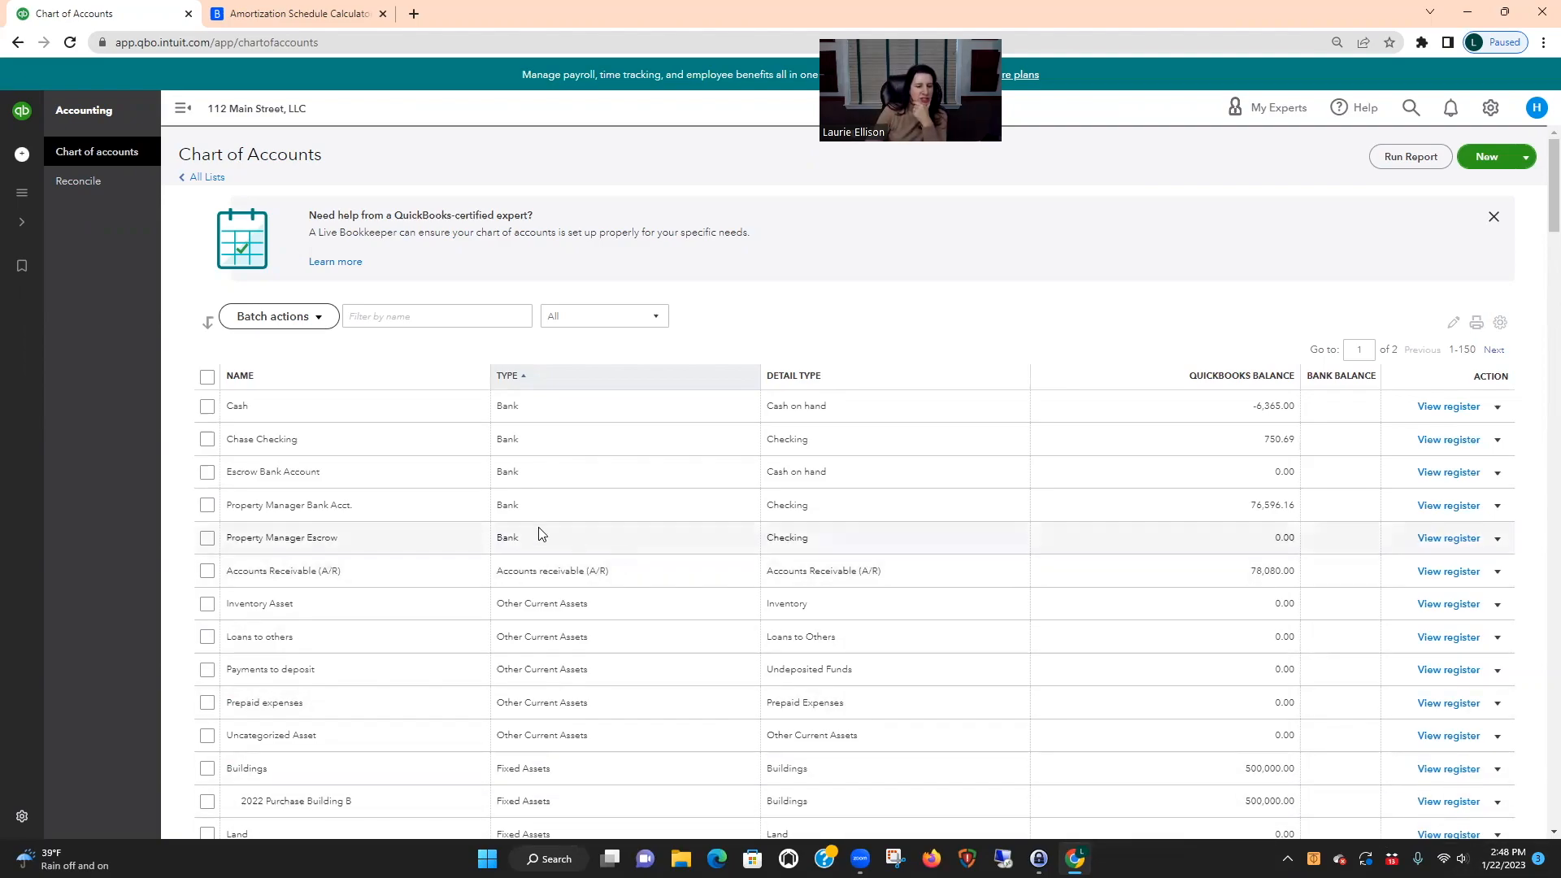
# Filter the chart of accounts by "mort" and open the register of the Mortgages long-term liability account
pyautogui.click(366, 317)
pyautogui.write('mort')
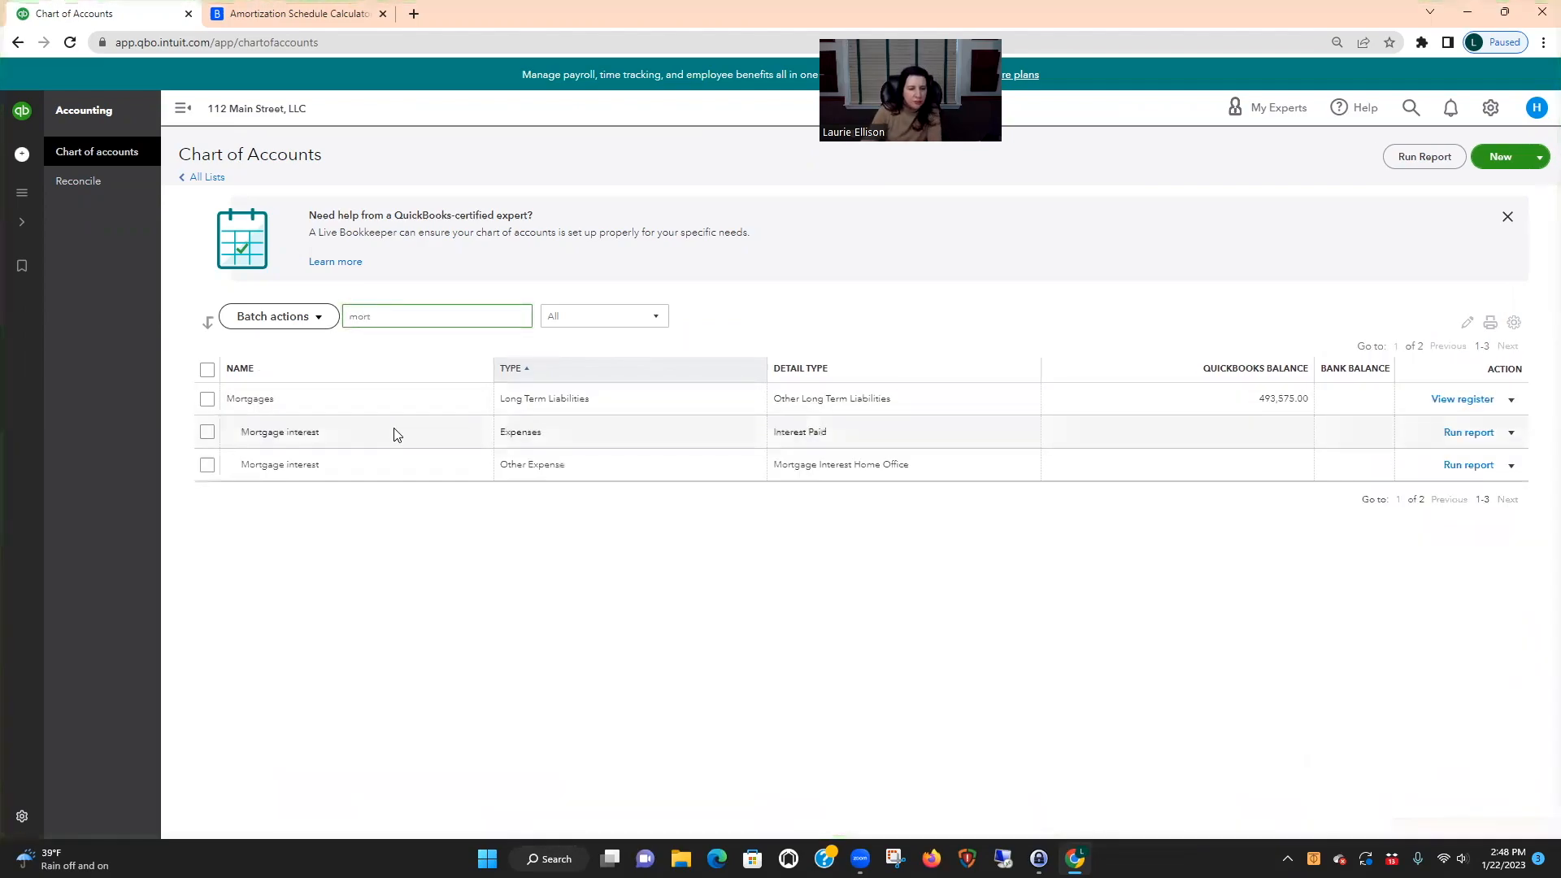
pyautogui.click(1459, 399)
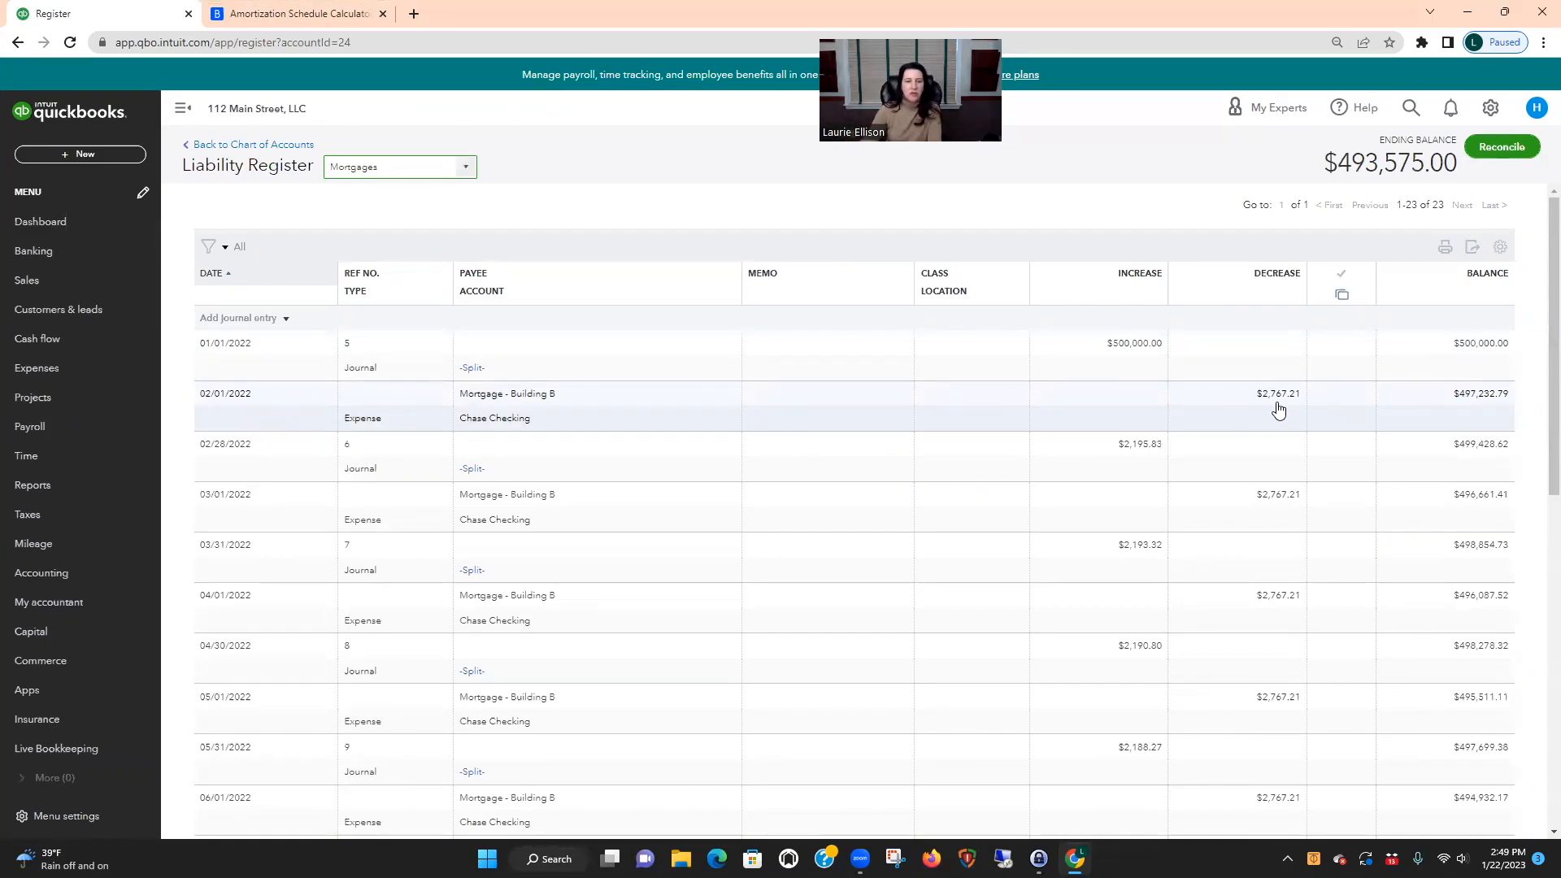
# Start a journal entry in the Mortgages register dated 02/01/2022 with an increase of 500.00
pyautogui.click(251, 324)
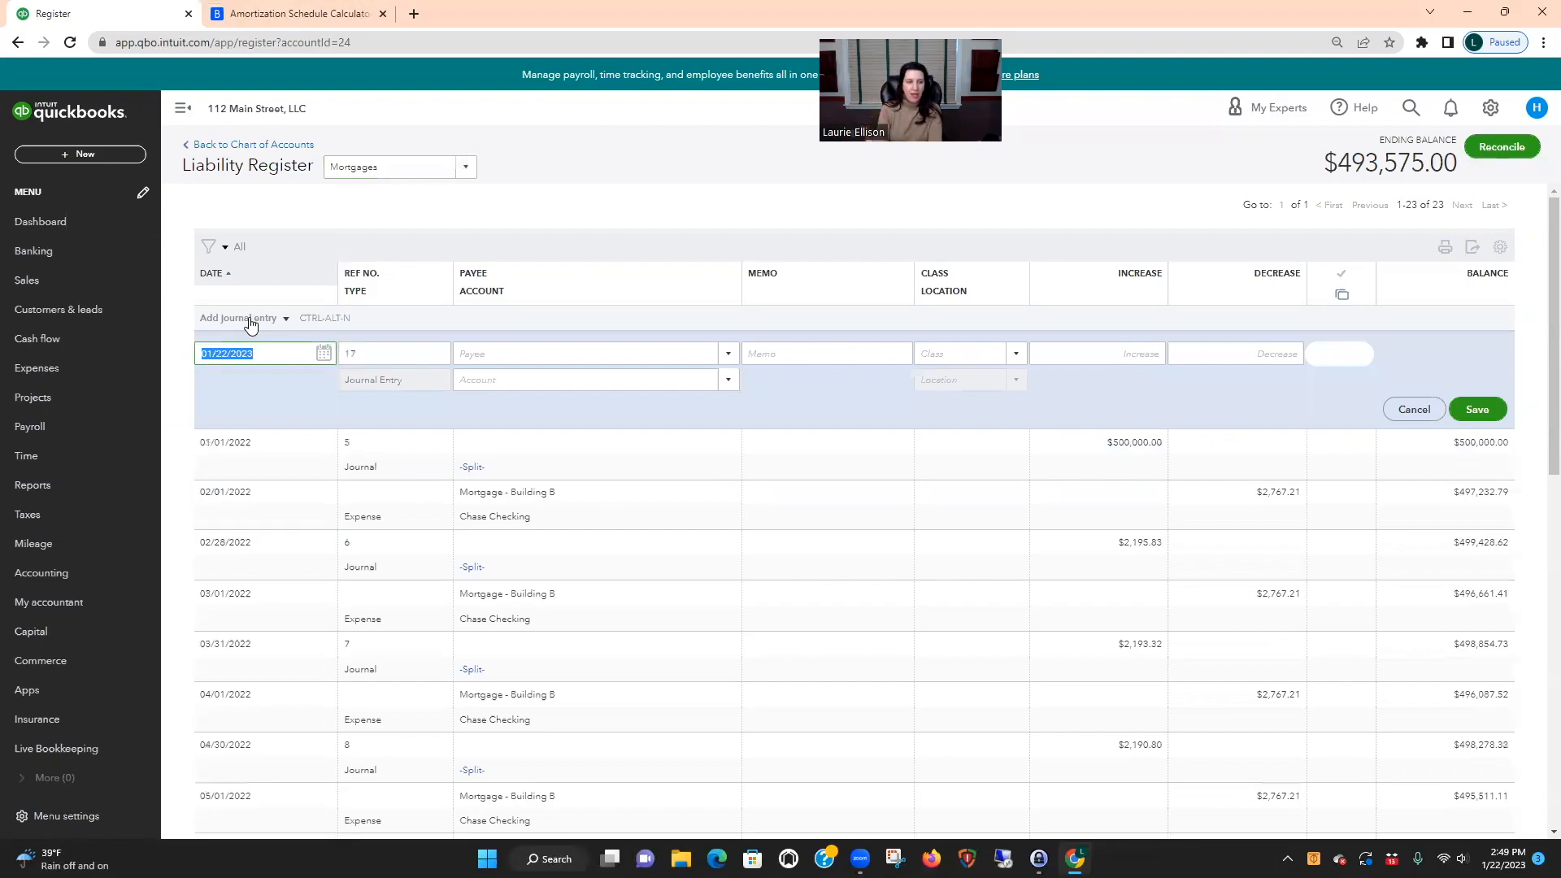
pyautogui.write('2/01/')
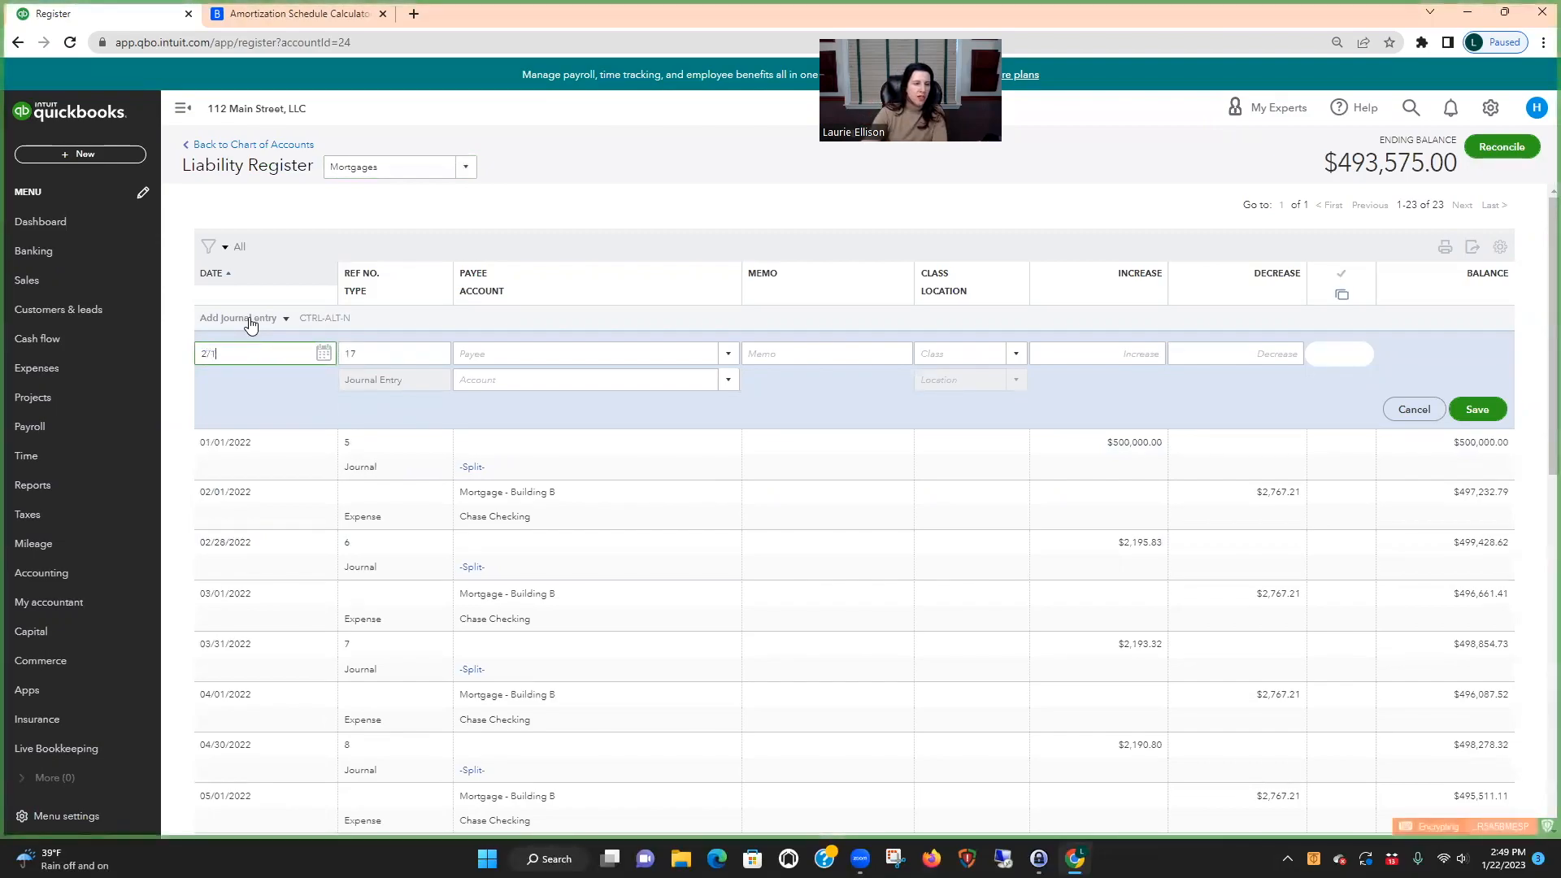
pyautogui.write('202')
pyautogui.press('Tab')
pyautogui.press('Tab')
pyautogui.press('Tab')
pyautogui.press('Tab')
pyautogui.press('Tab')
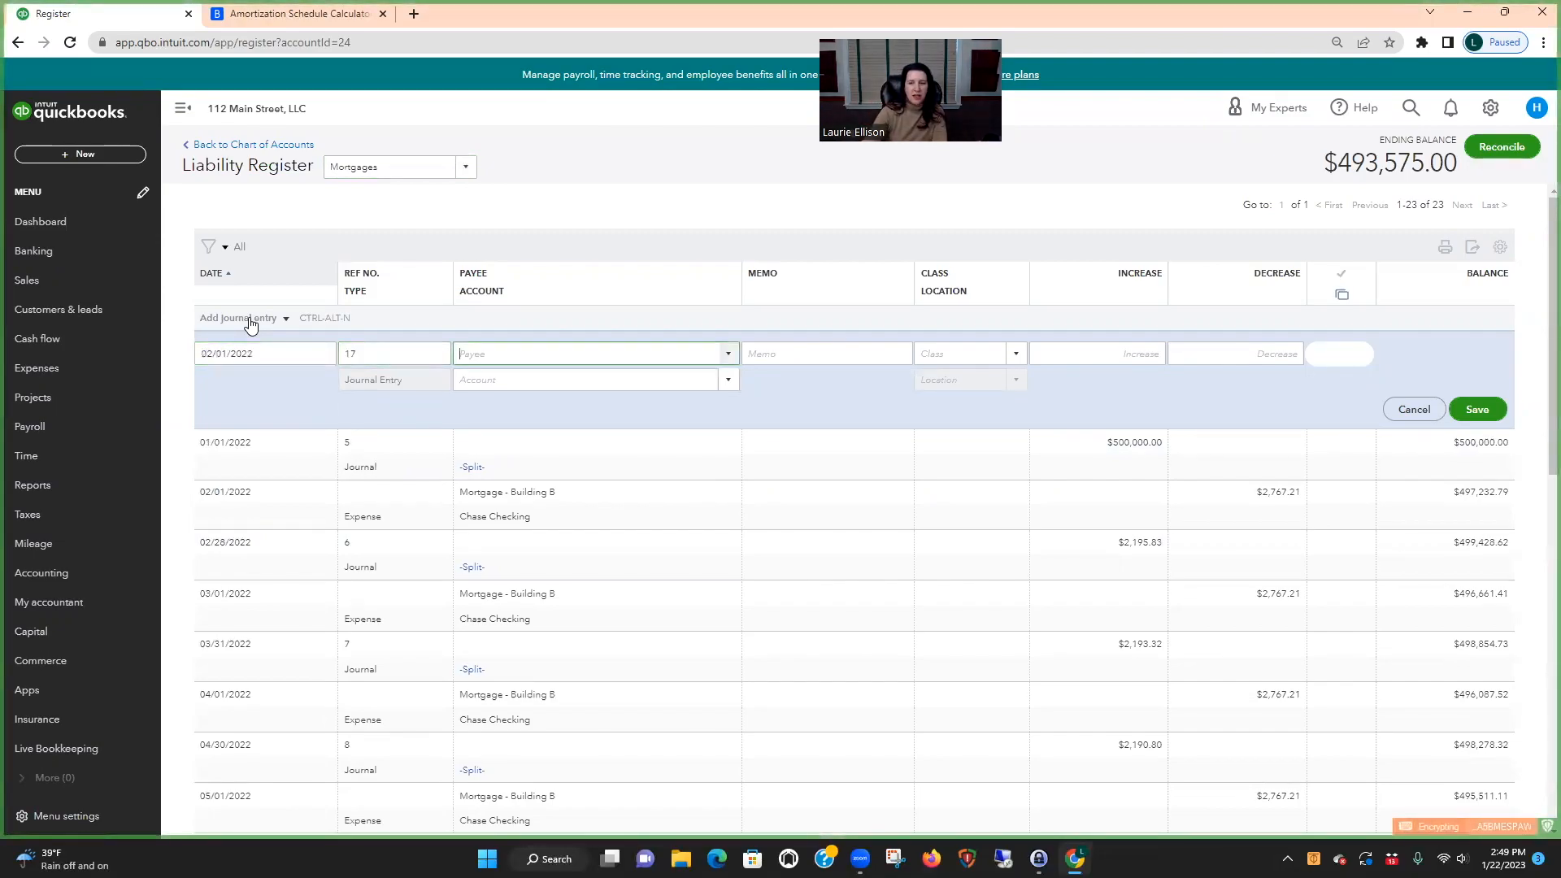
pyautogui.write('500')
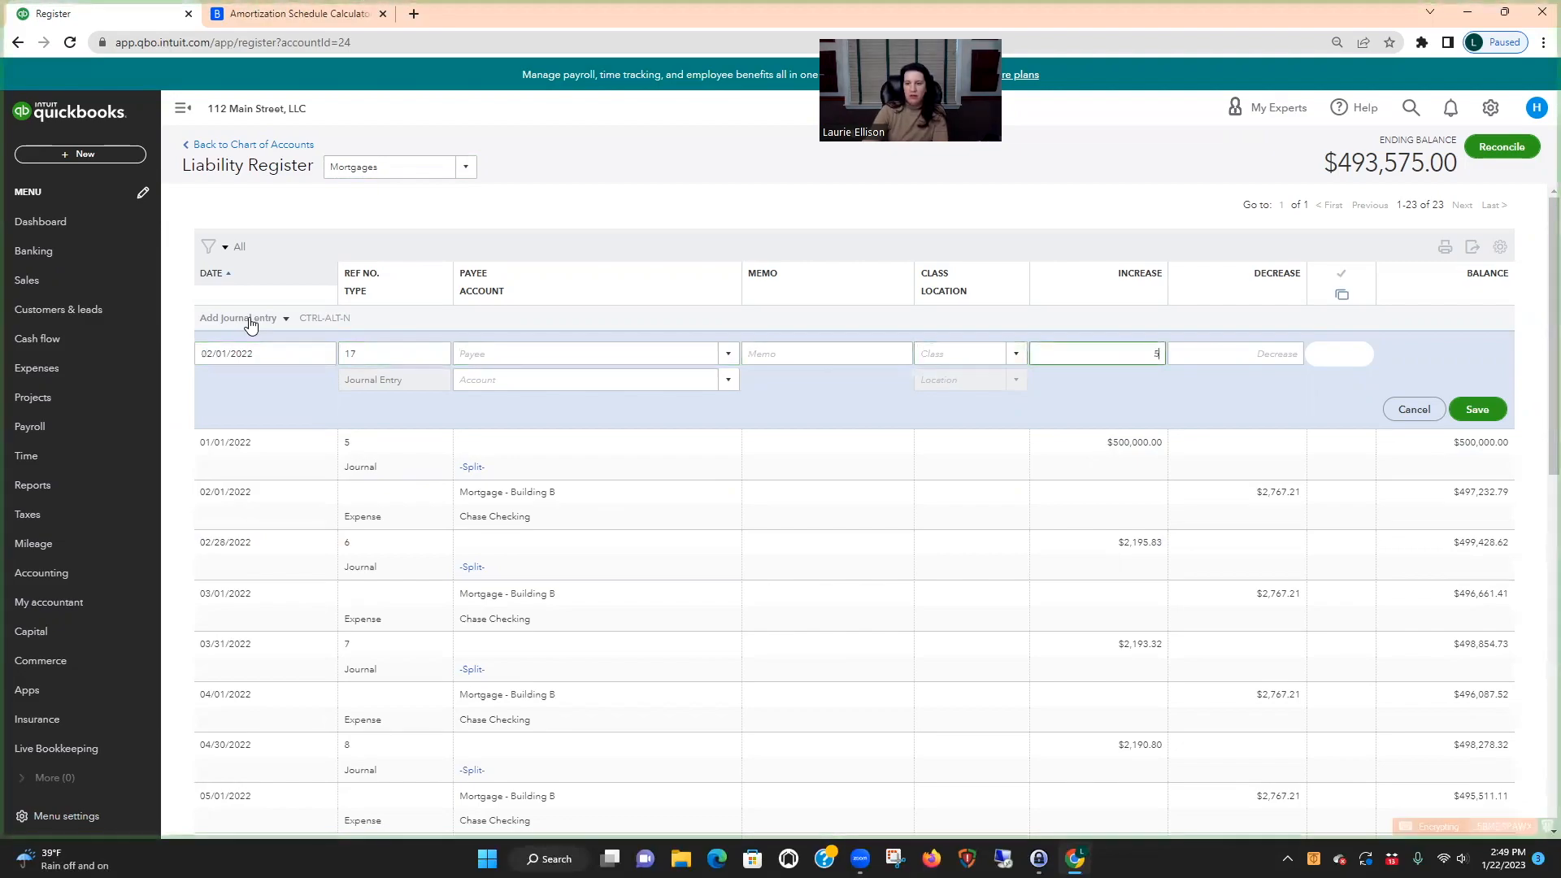
# Assign the 02/01/2022 journal entry to Escrow Bank Account and save it
pyautogui.press('Tab')
pyautogui.press('Tab')
pyautogui.write('esc')
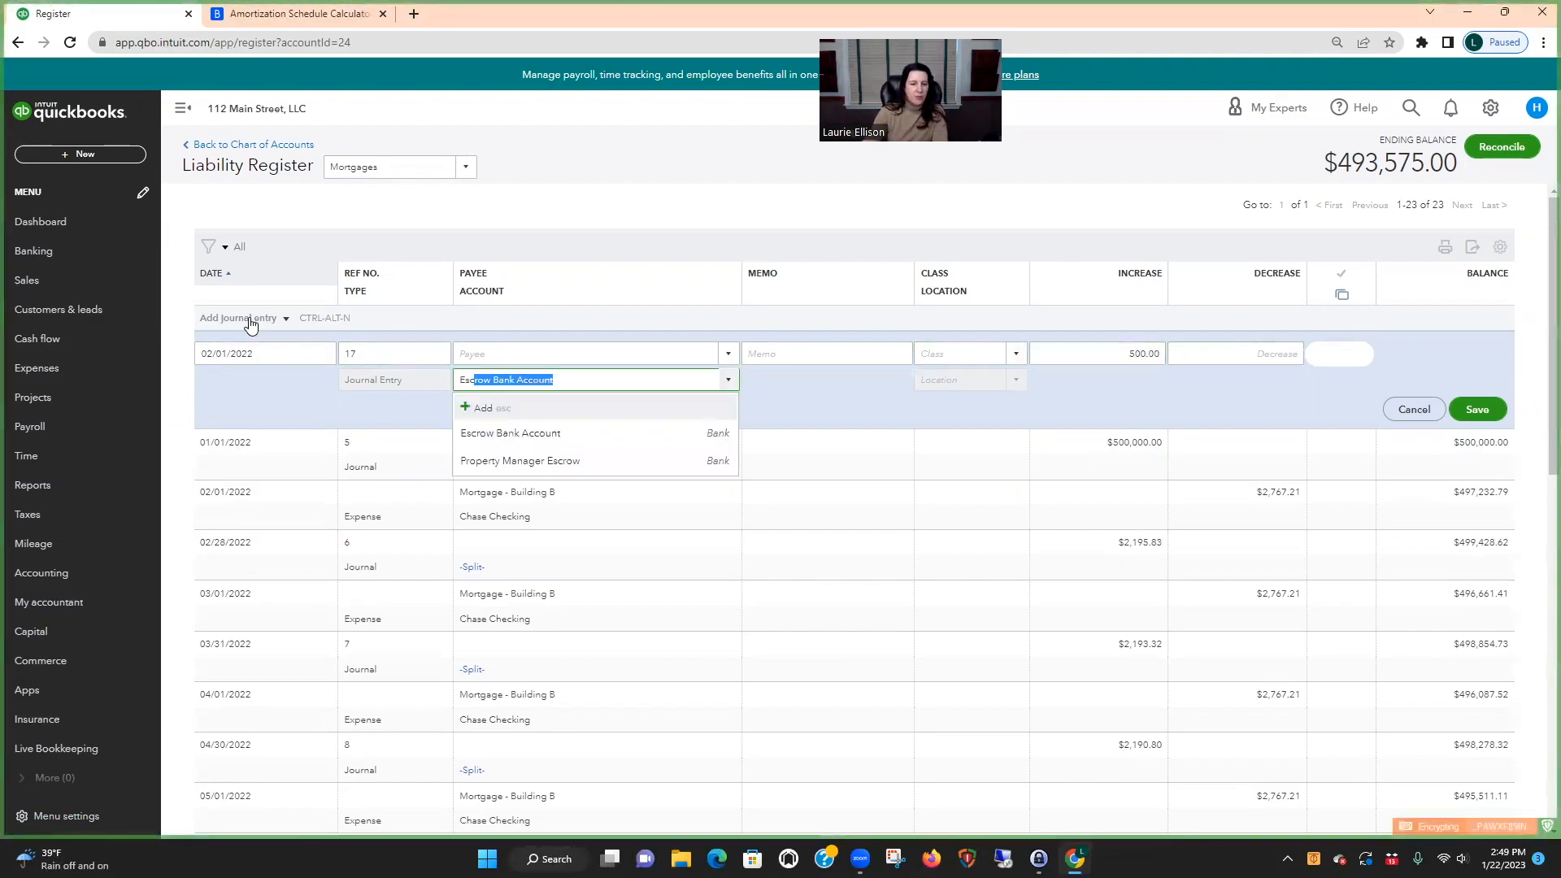
pyautogui.click(543, 433)
pyautogui.click(1492, 411)
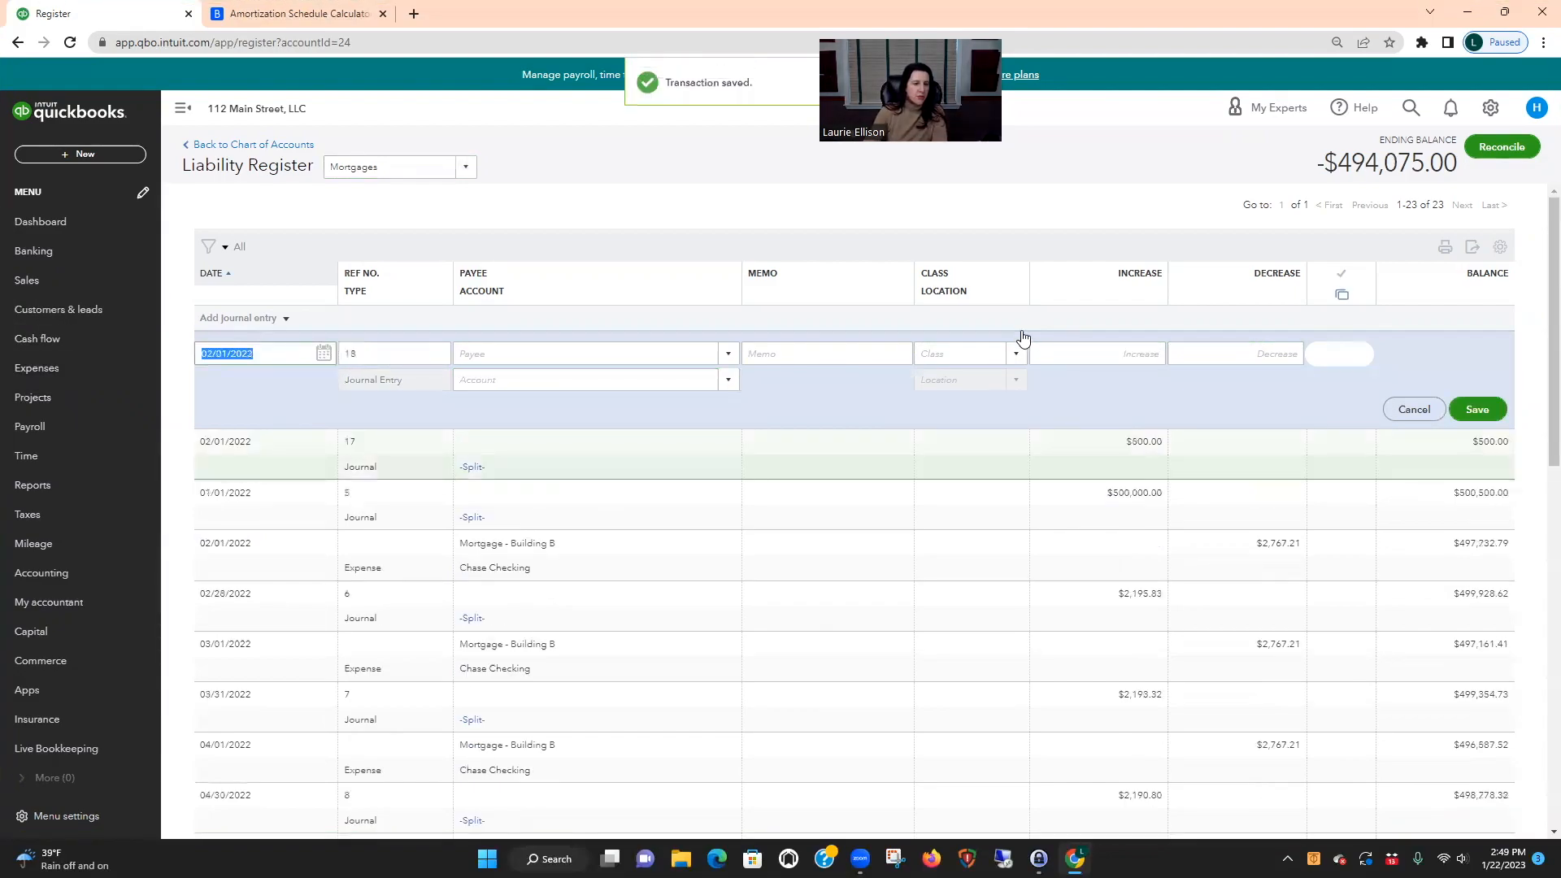
# Date the new Mortgages journal entry 03/01/2022 and set its increase to 500.00
pyautogui.write('03/01')
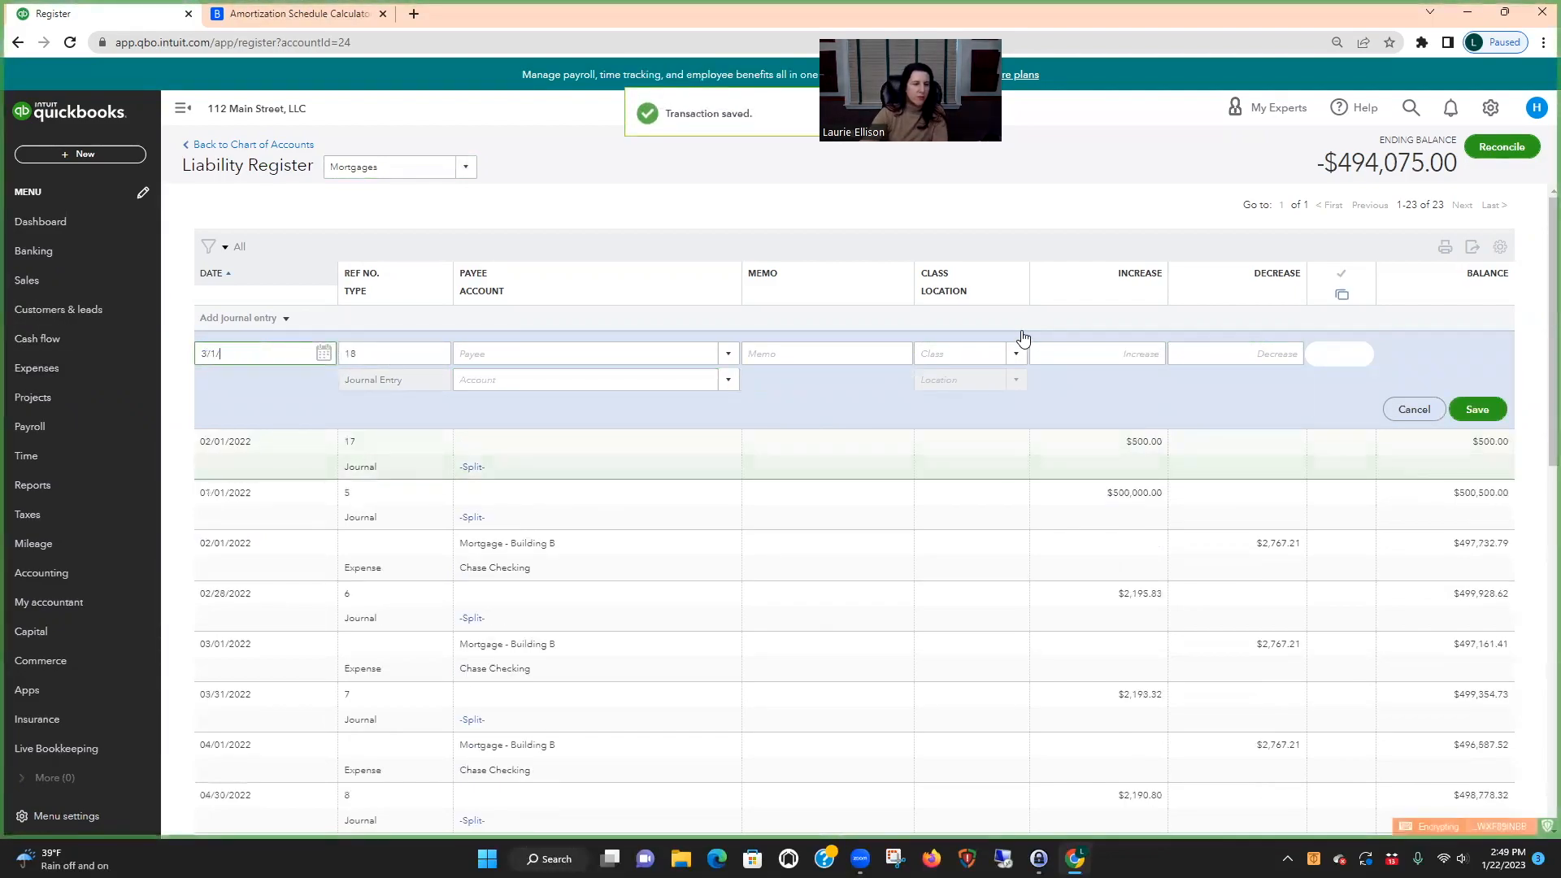
pyautogui.press('Tab')
pyautogui.press('Tab')
pyautogui.press('Tab')
pyautogui.press('Tab')
pyautogui.press('Tab')
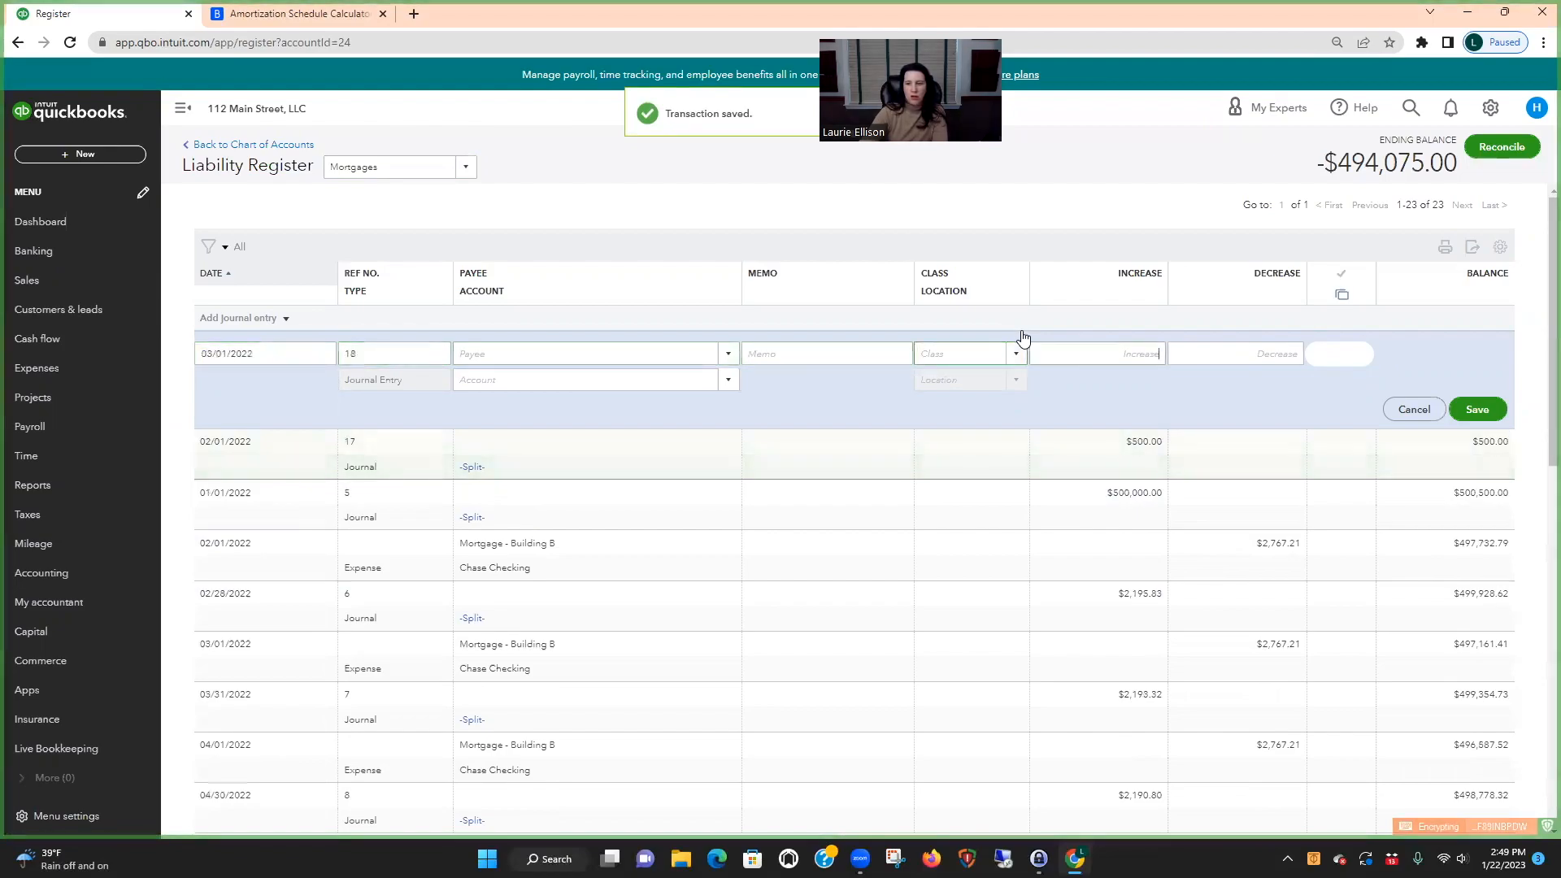
pyautogui.write('5020')
pyautogui.press('BackSpace')
pyautogui.press('BackSpace')
pyautogui.press('BackSpace')
pyautogui.write('00')
# Assign the 03/01/2022 journal entry to Escrow Bank Account and save it
pyautogui.press('Tab')
pyautogui.press('Tab')
pyautogui.write('es')
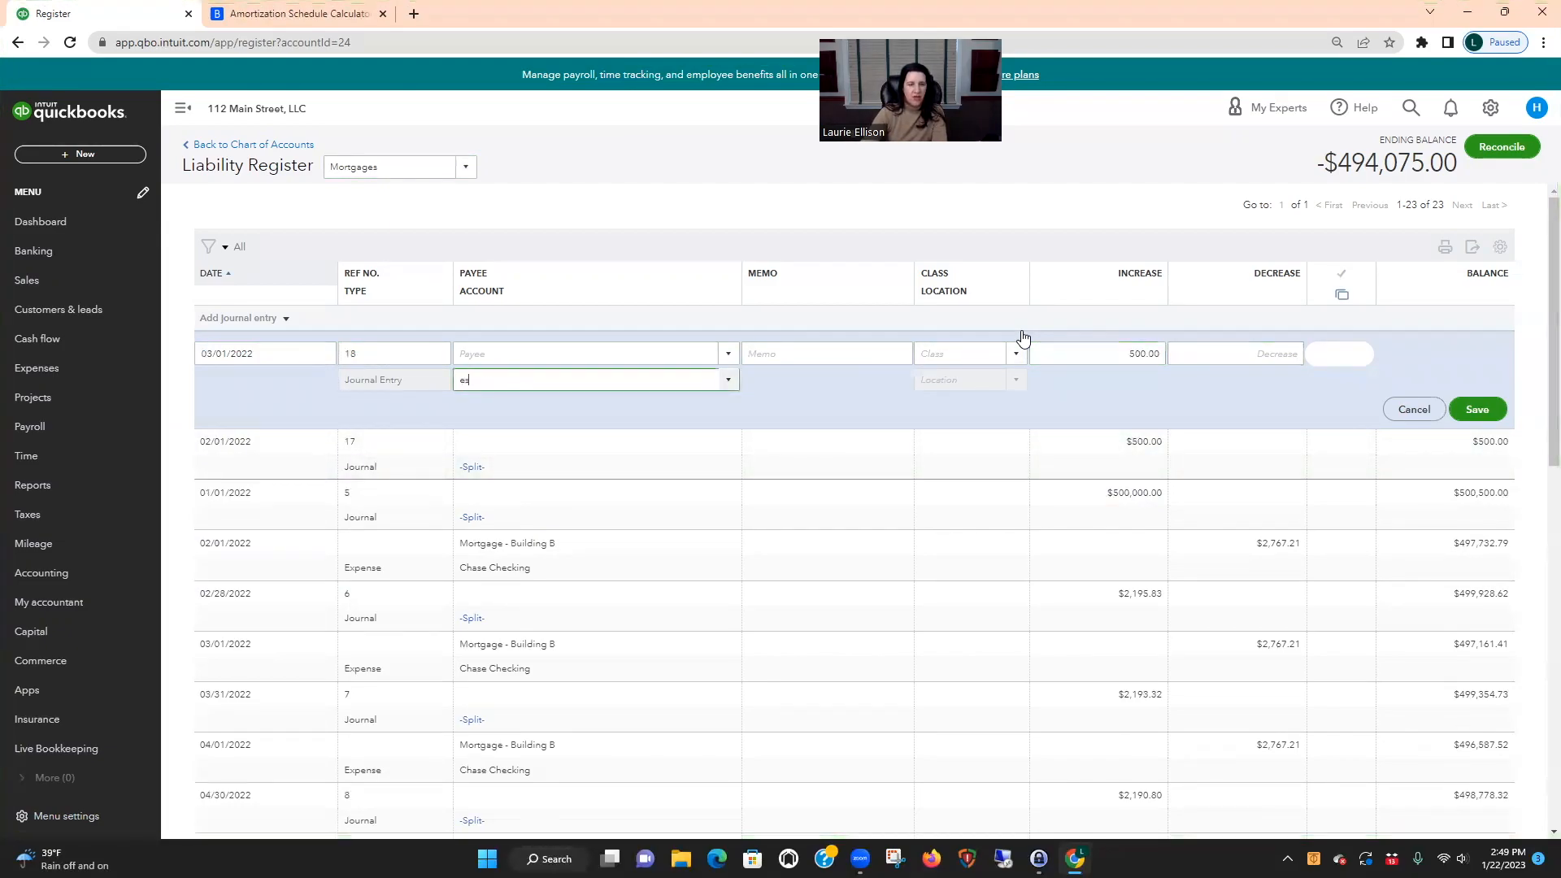
pyautogui.write('c')
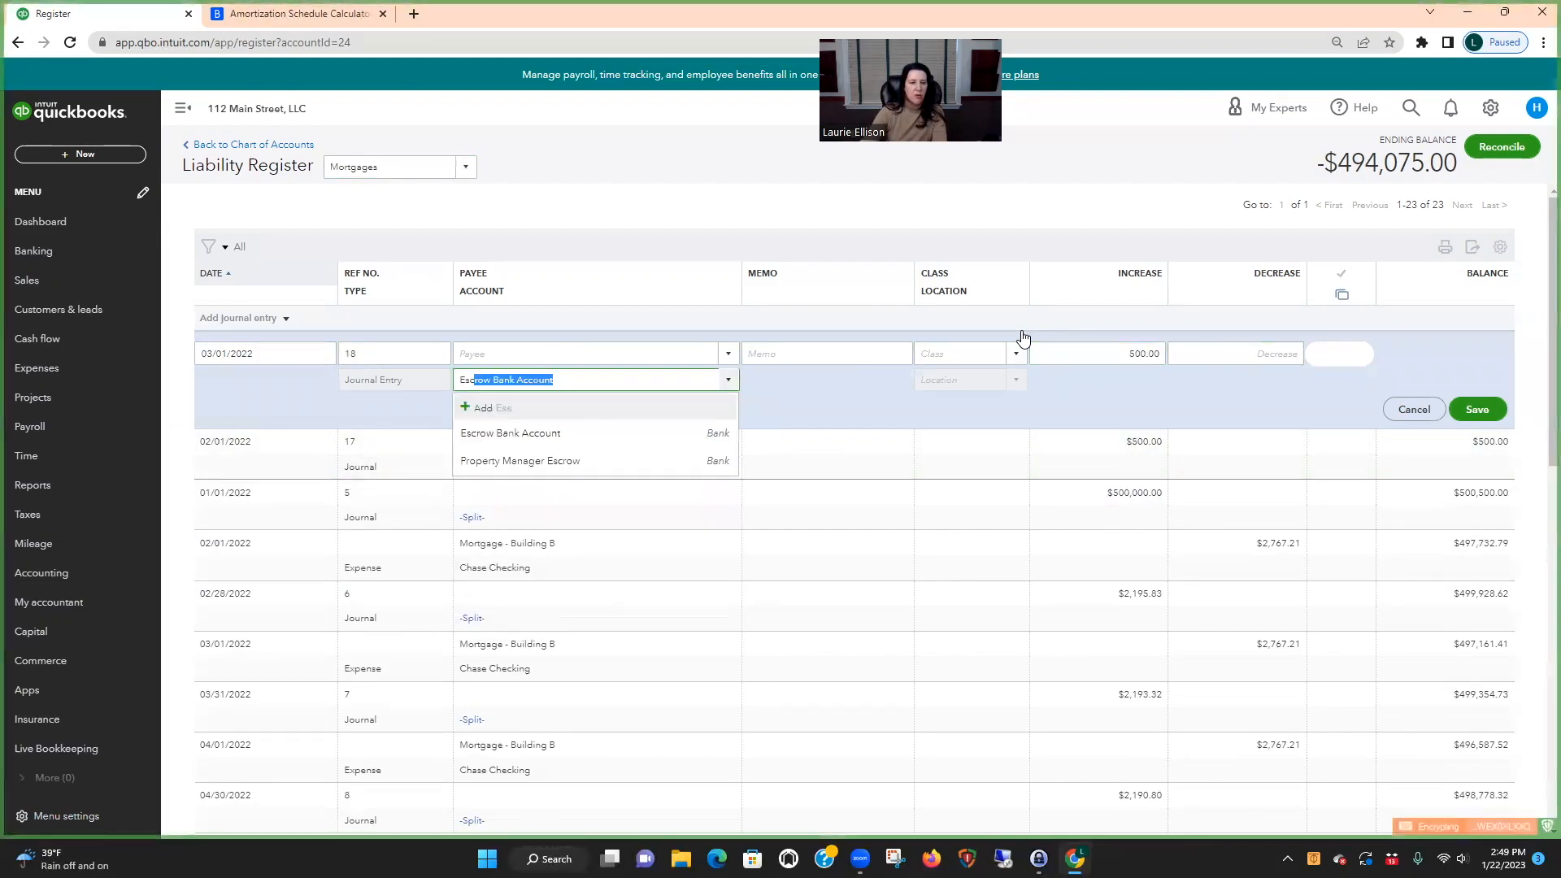
pyautogui.click(610, 435)
pyautogui.click(1490, 411)
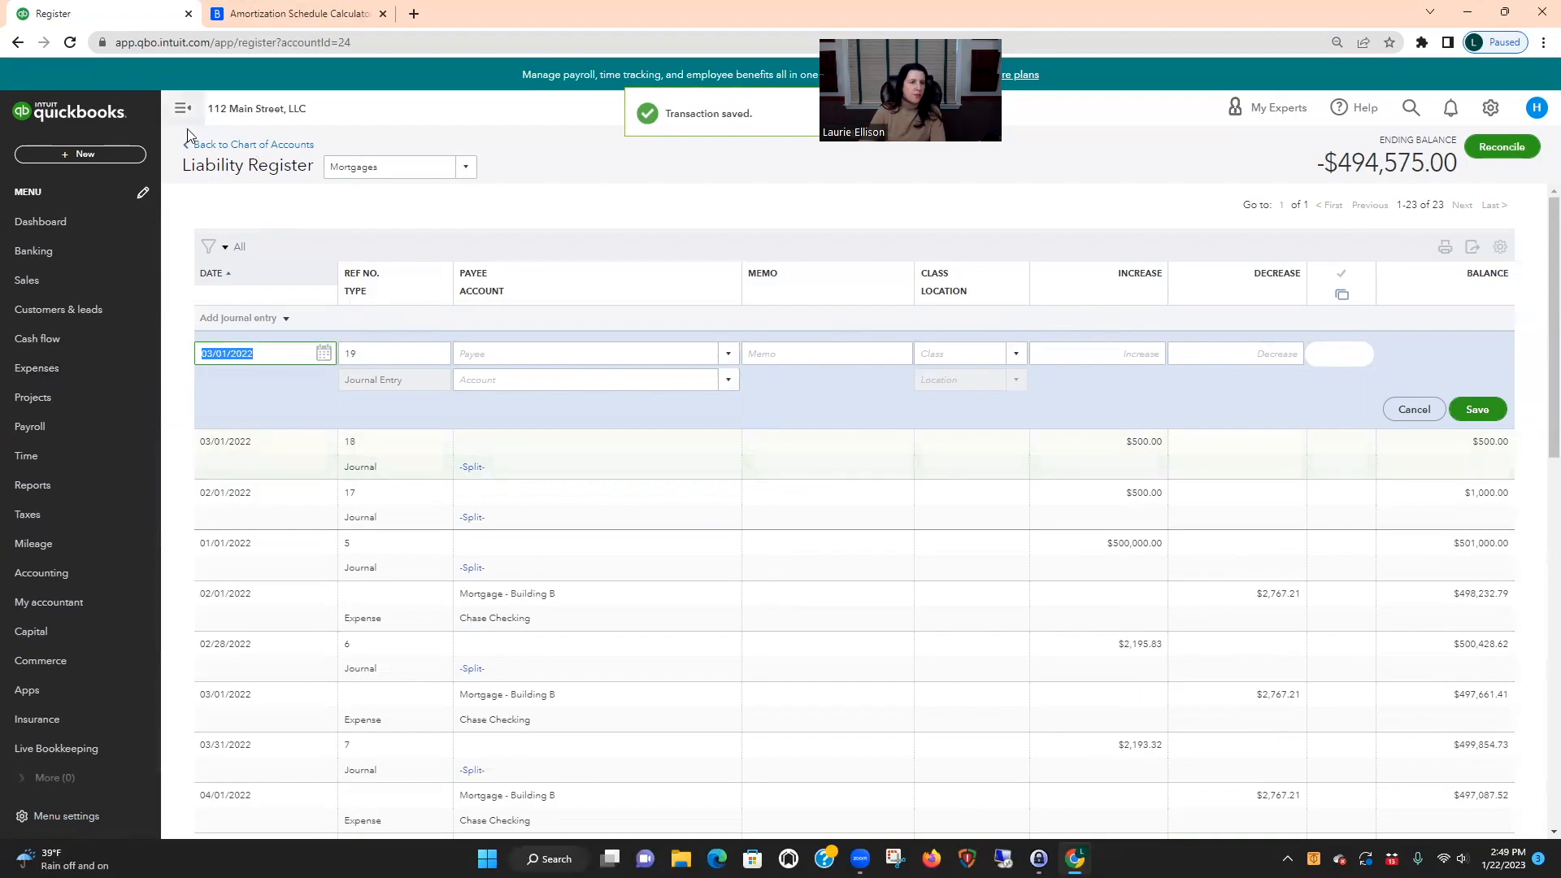
# Return to the chart of accounts, open the Escrow Bank Account register and start an expense dated 03/31/2022
pyautogui.click(271, 144)
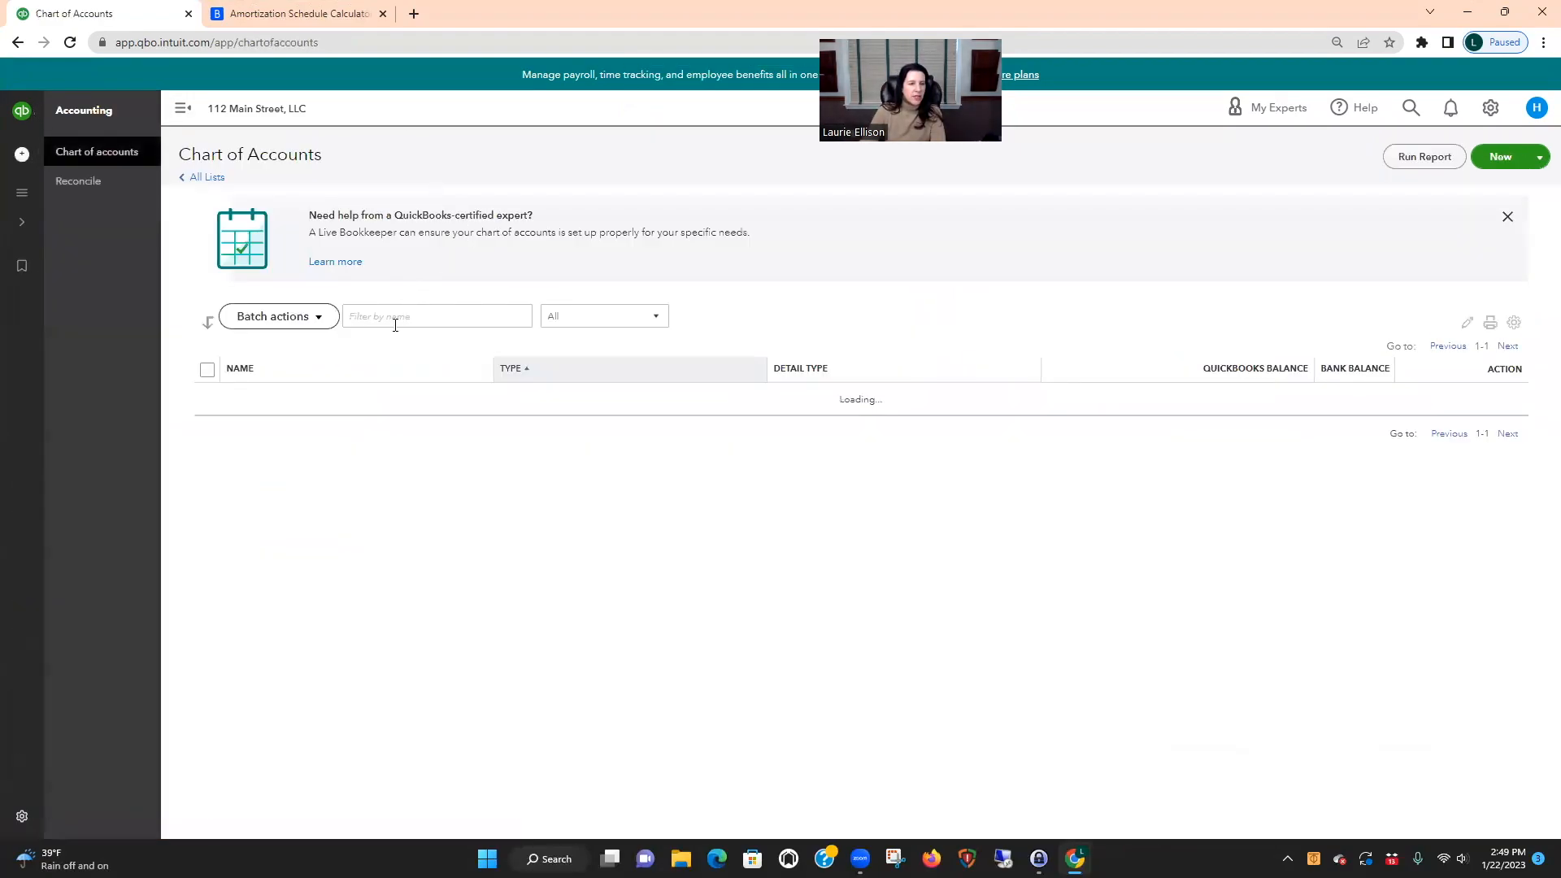
pyautogui.click(1434, 478)
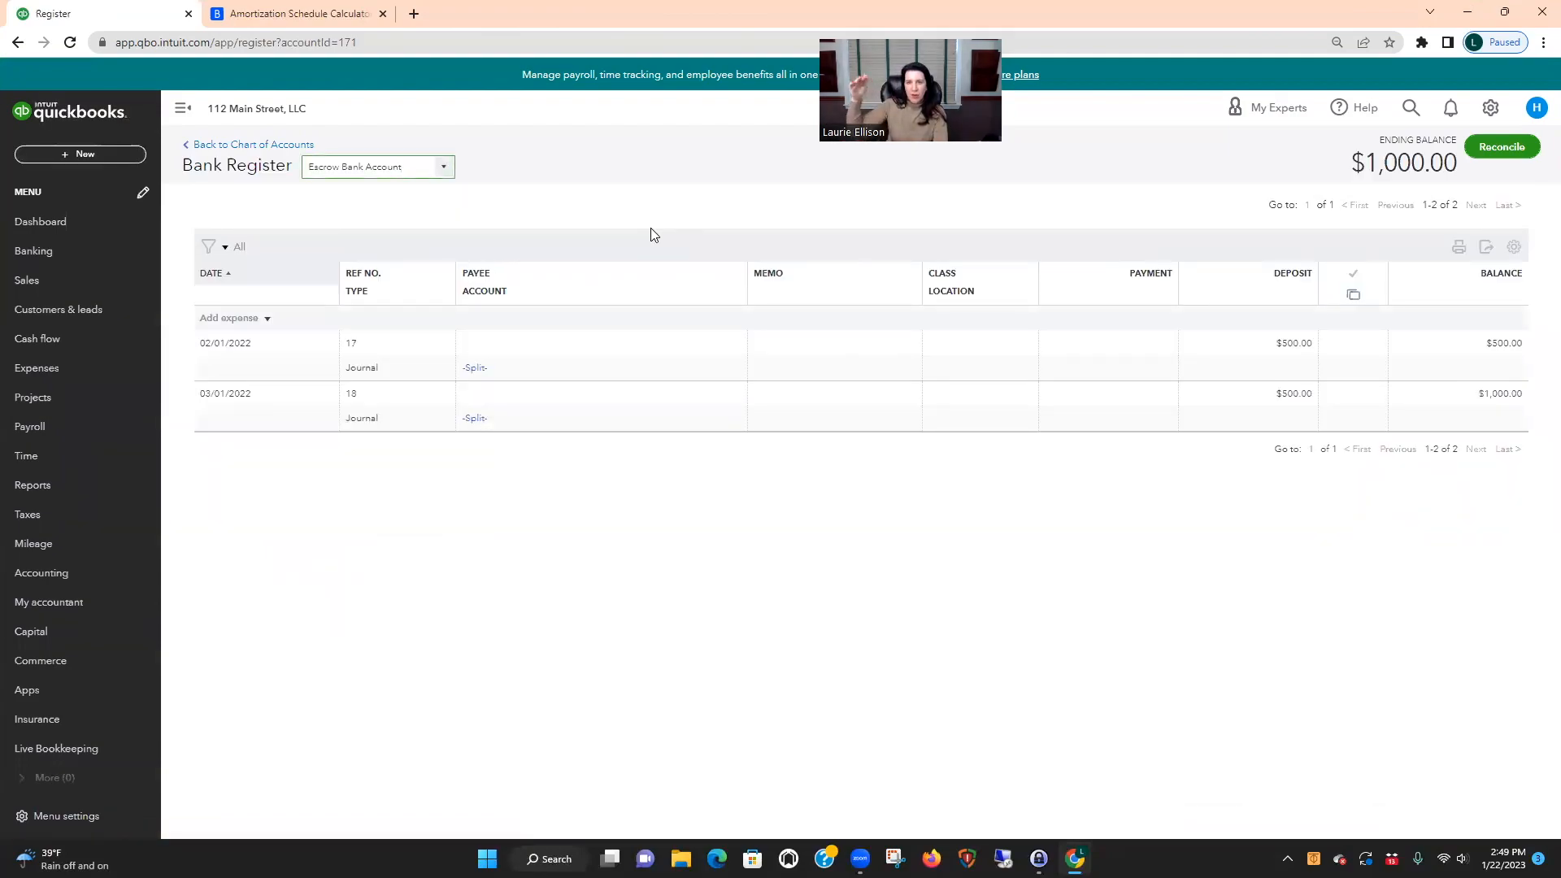
pyautogui.click(236, 319)
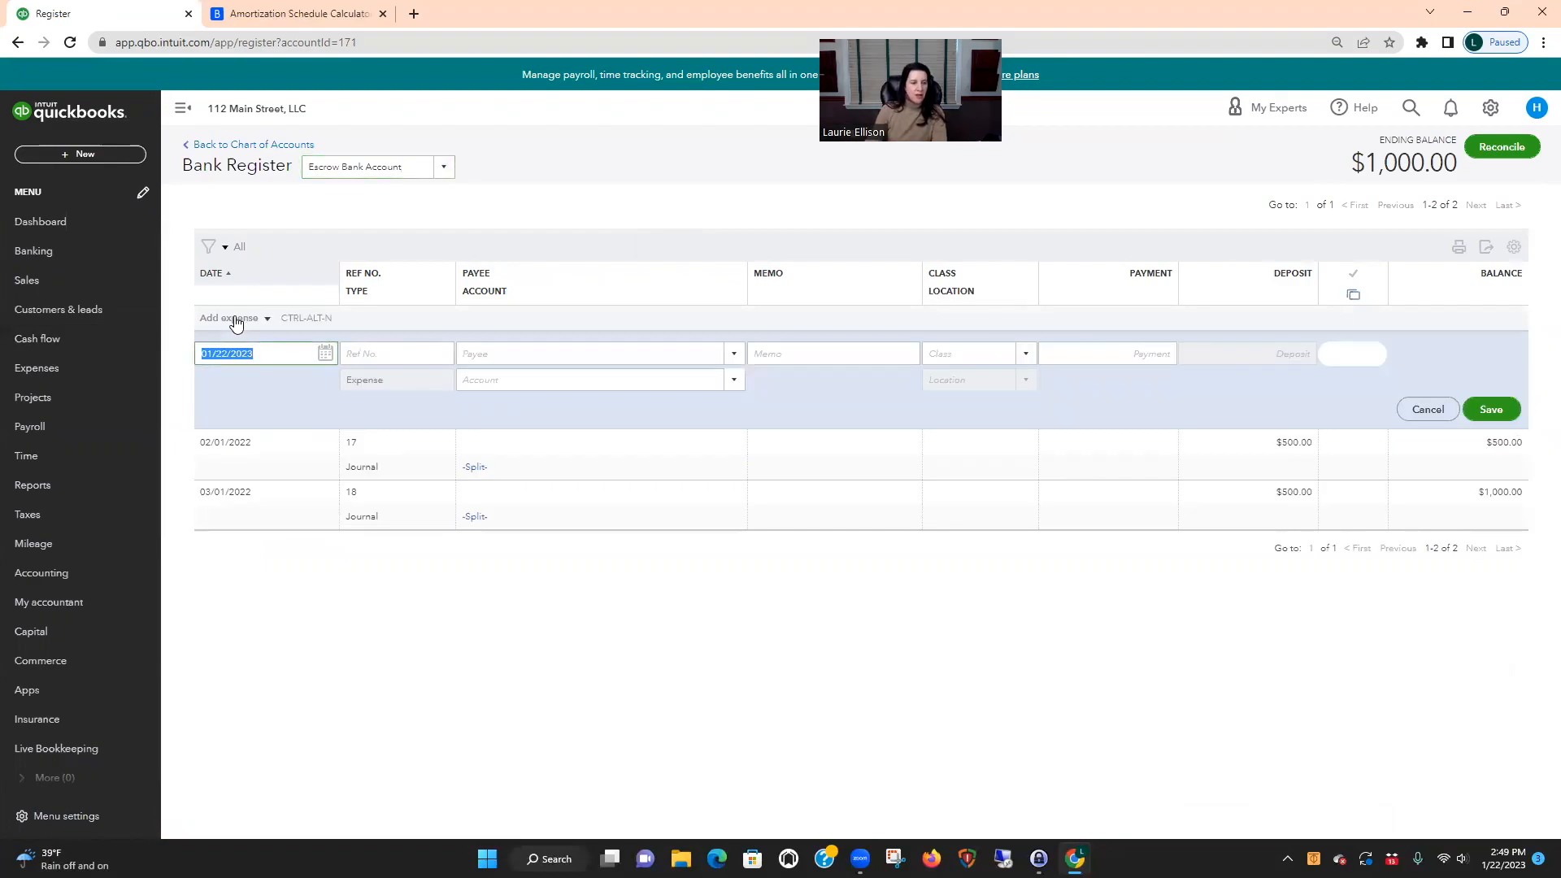
pyautogui.write('3/31/22')
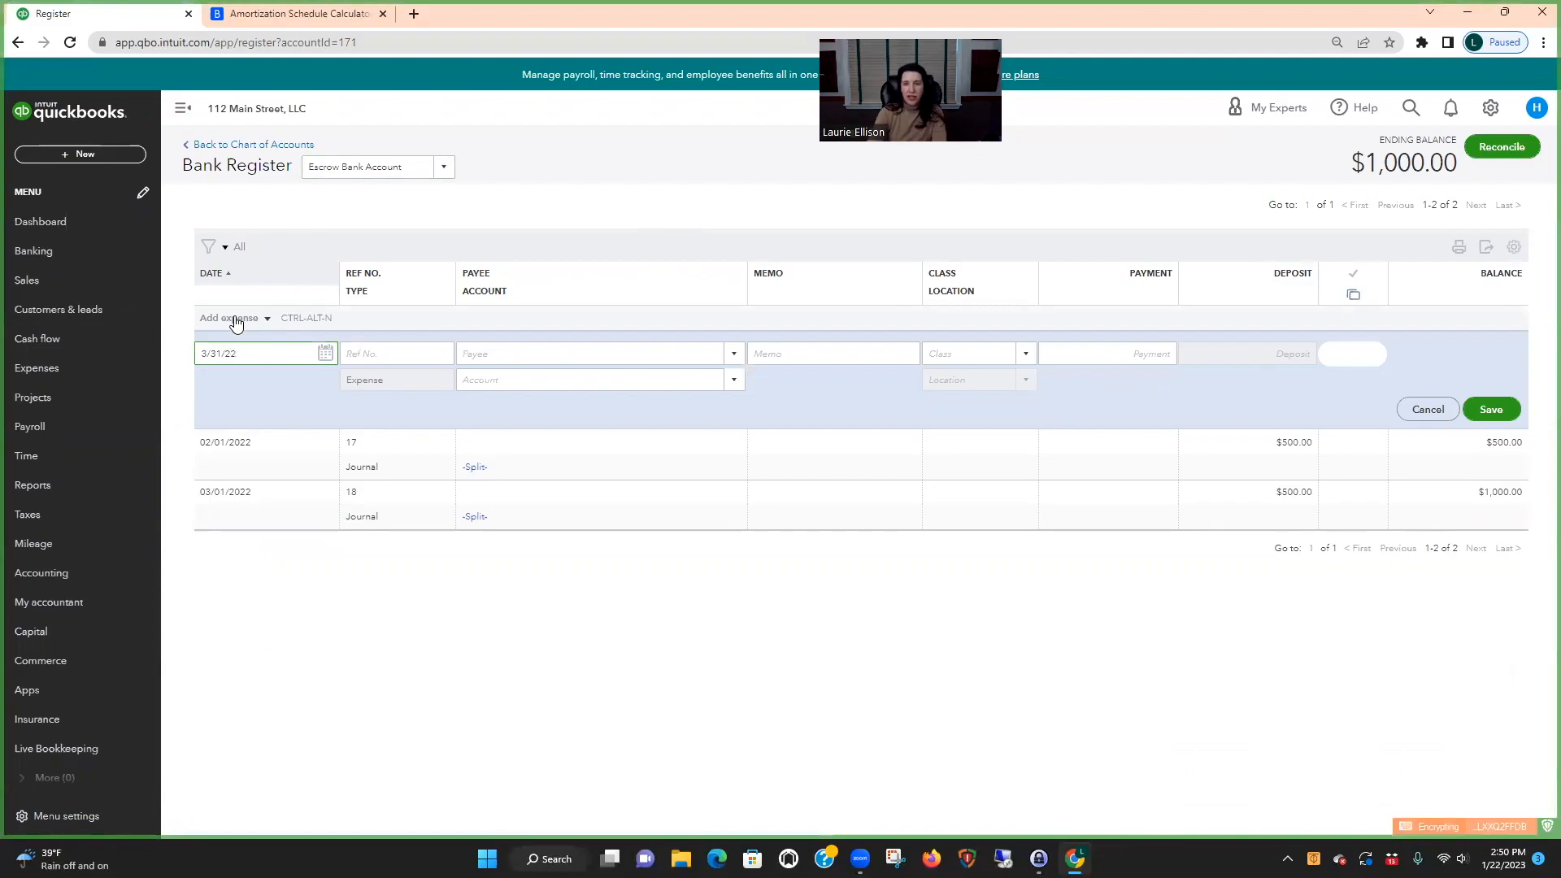
pyautogui.press('Tab')
# Add Travelers Insurance as a new vendor and use it as the payee of the 03/31/2022 expense
pyautogui.press('Tab')
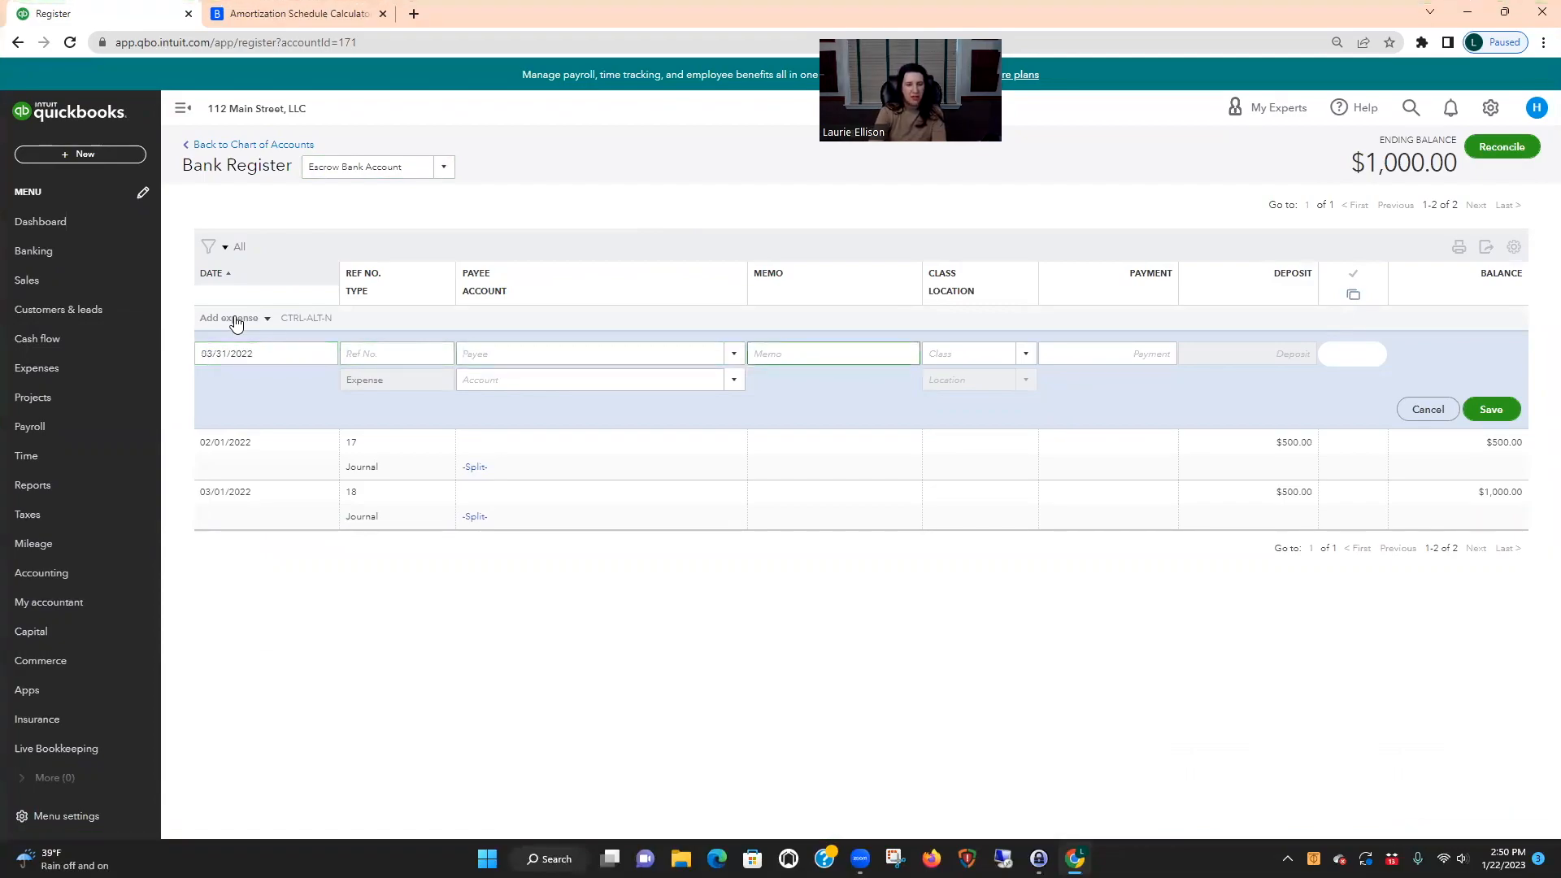
pyautogui.write('Tra')
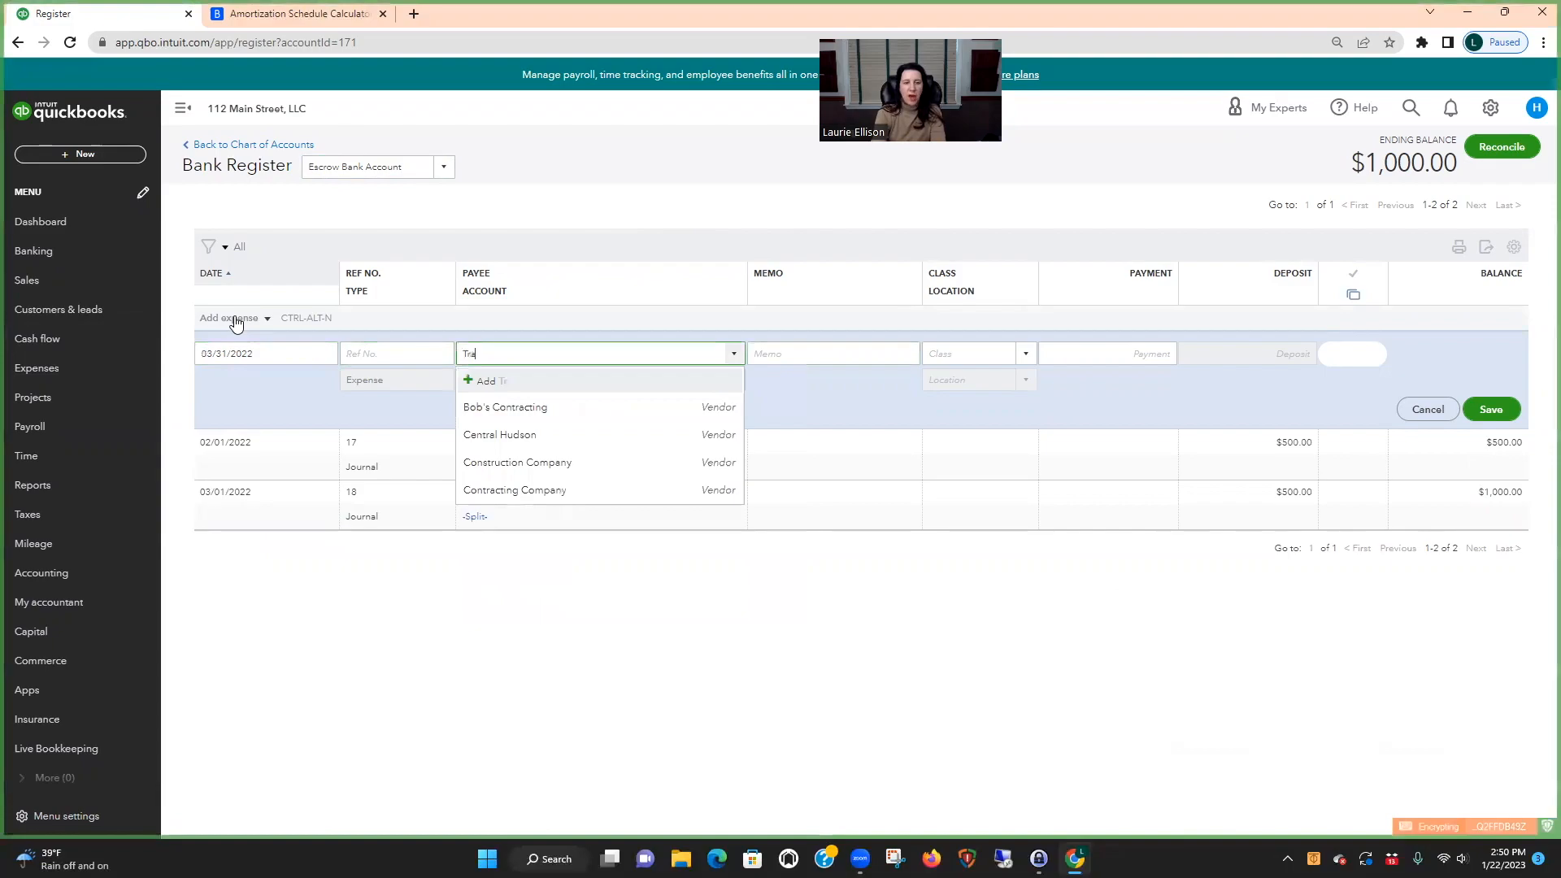
pyautogui.write('veleres')
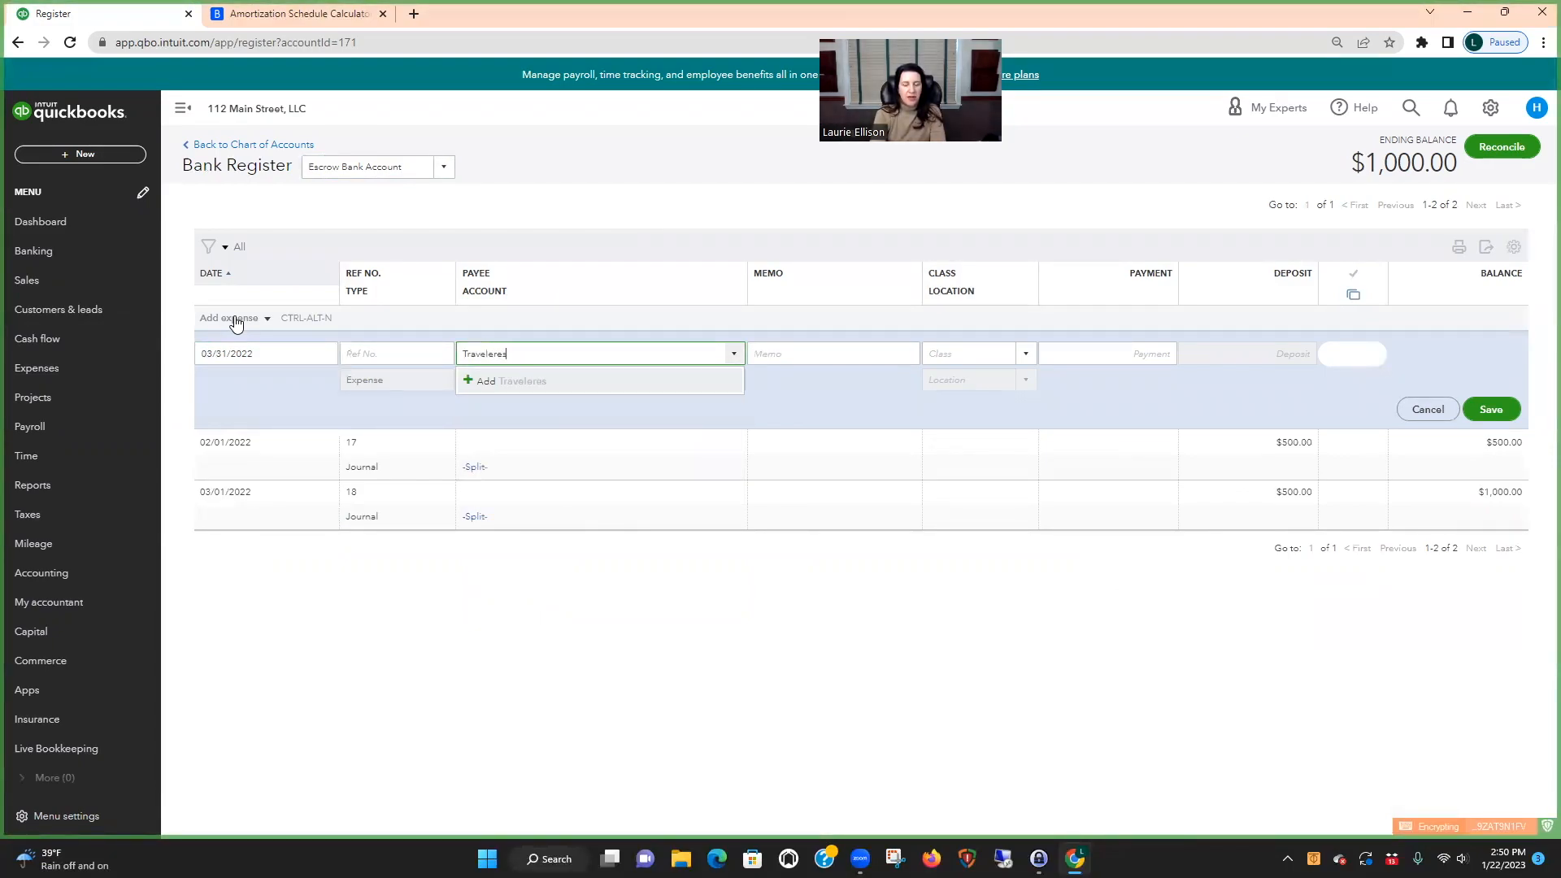
pyautogui.press('BackSpace')
pyautogui.press('BackSpace')
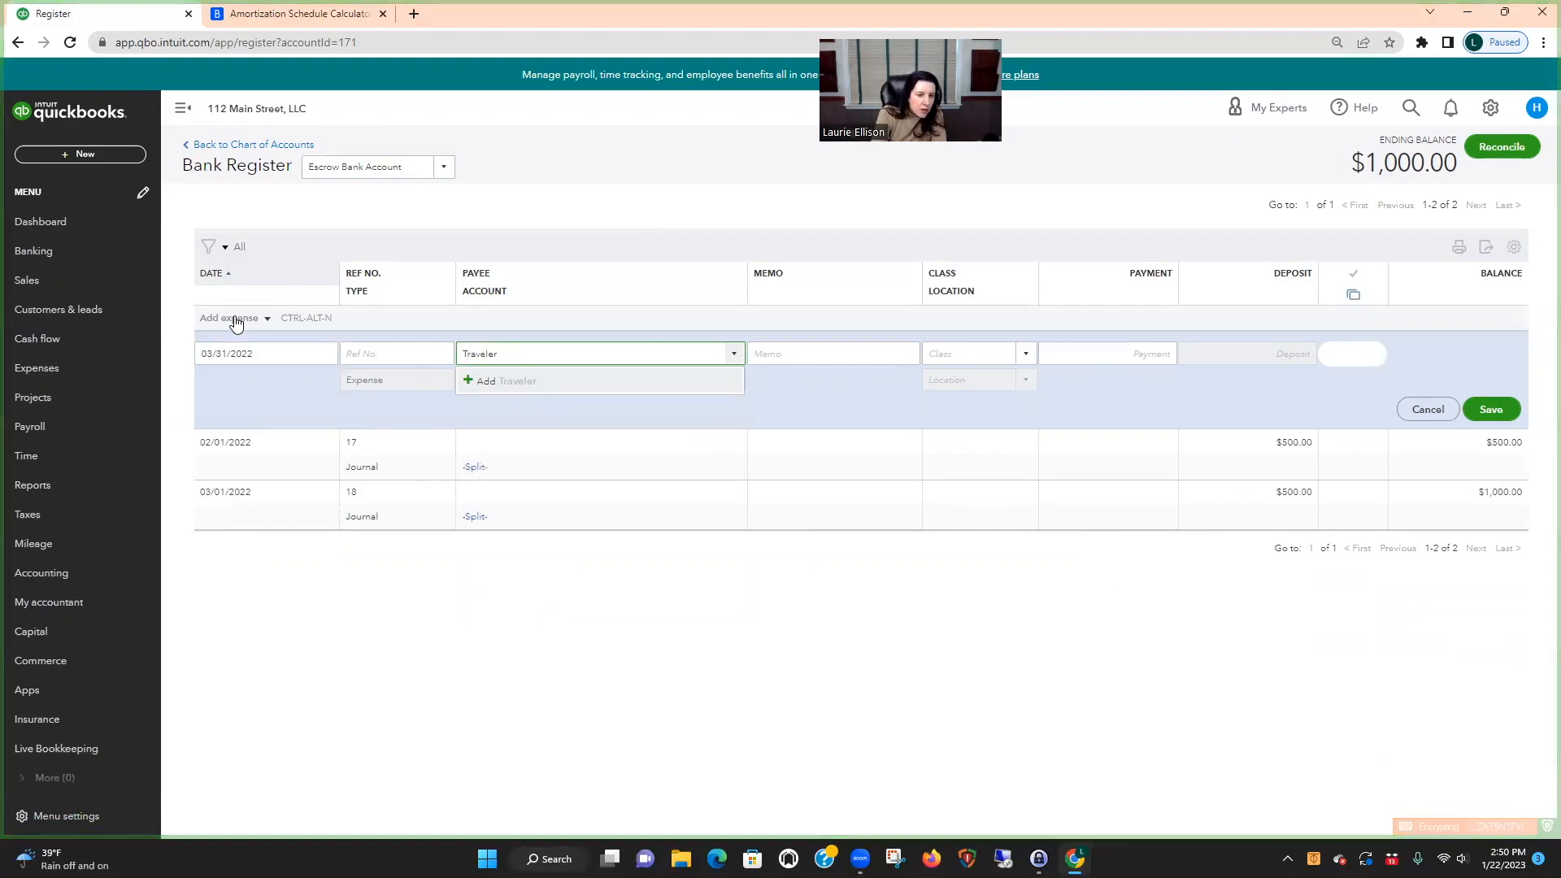
pyautogui.write('s Insurance')
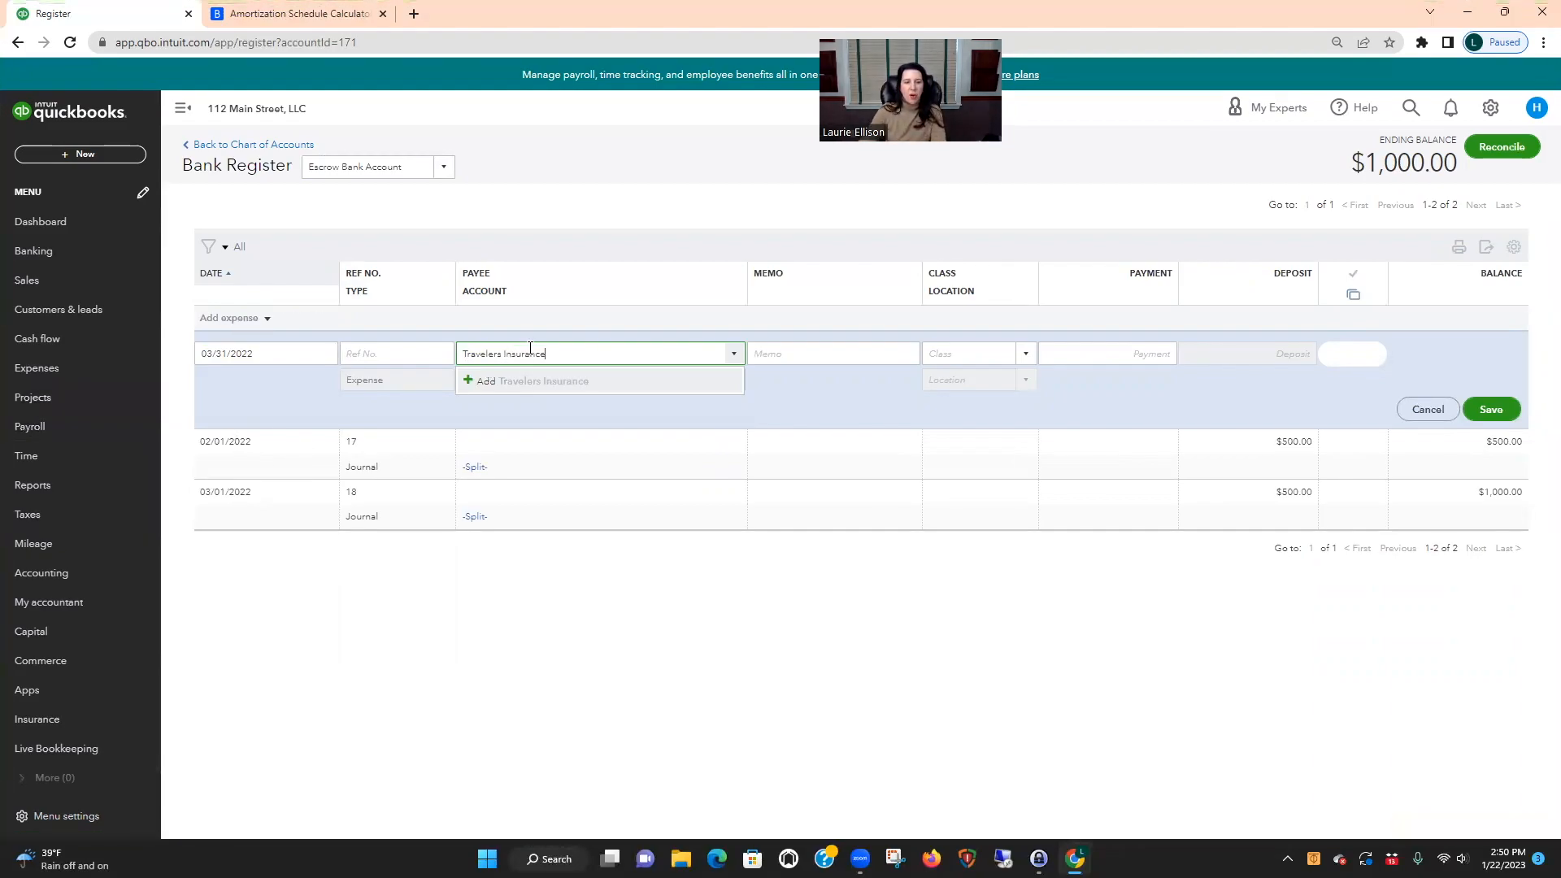
pyautogui.click(488, 386)
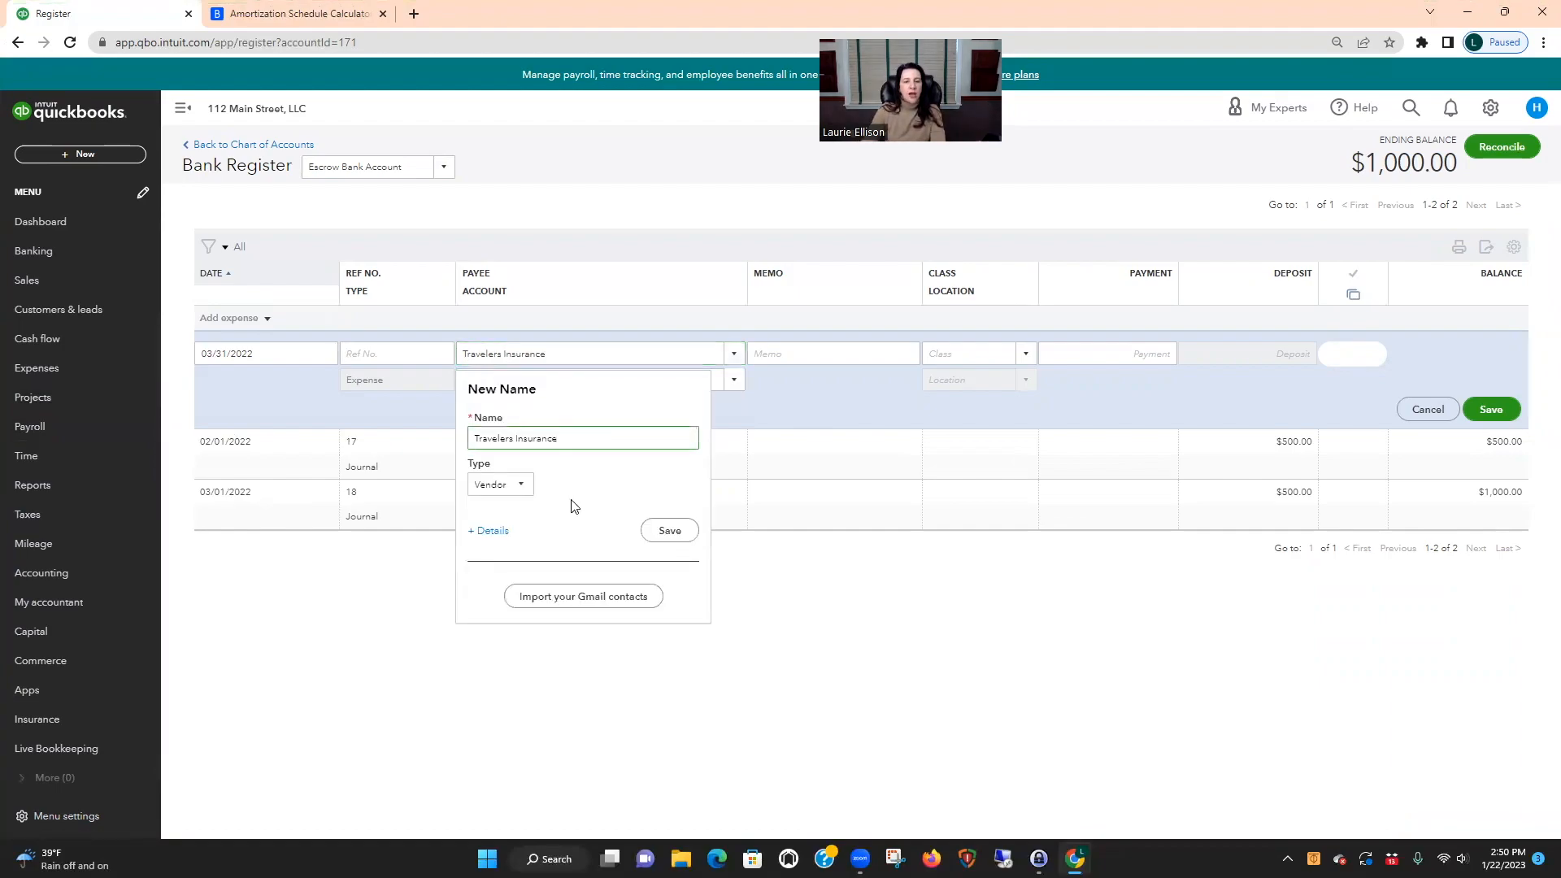
pyautogui.click(668, 530)
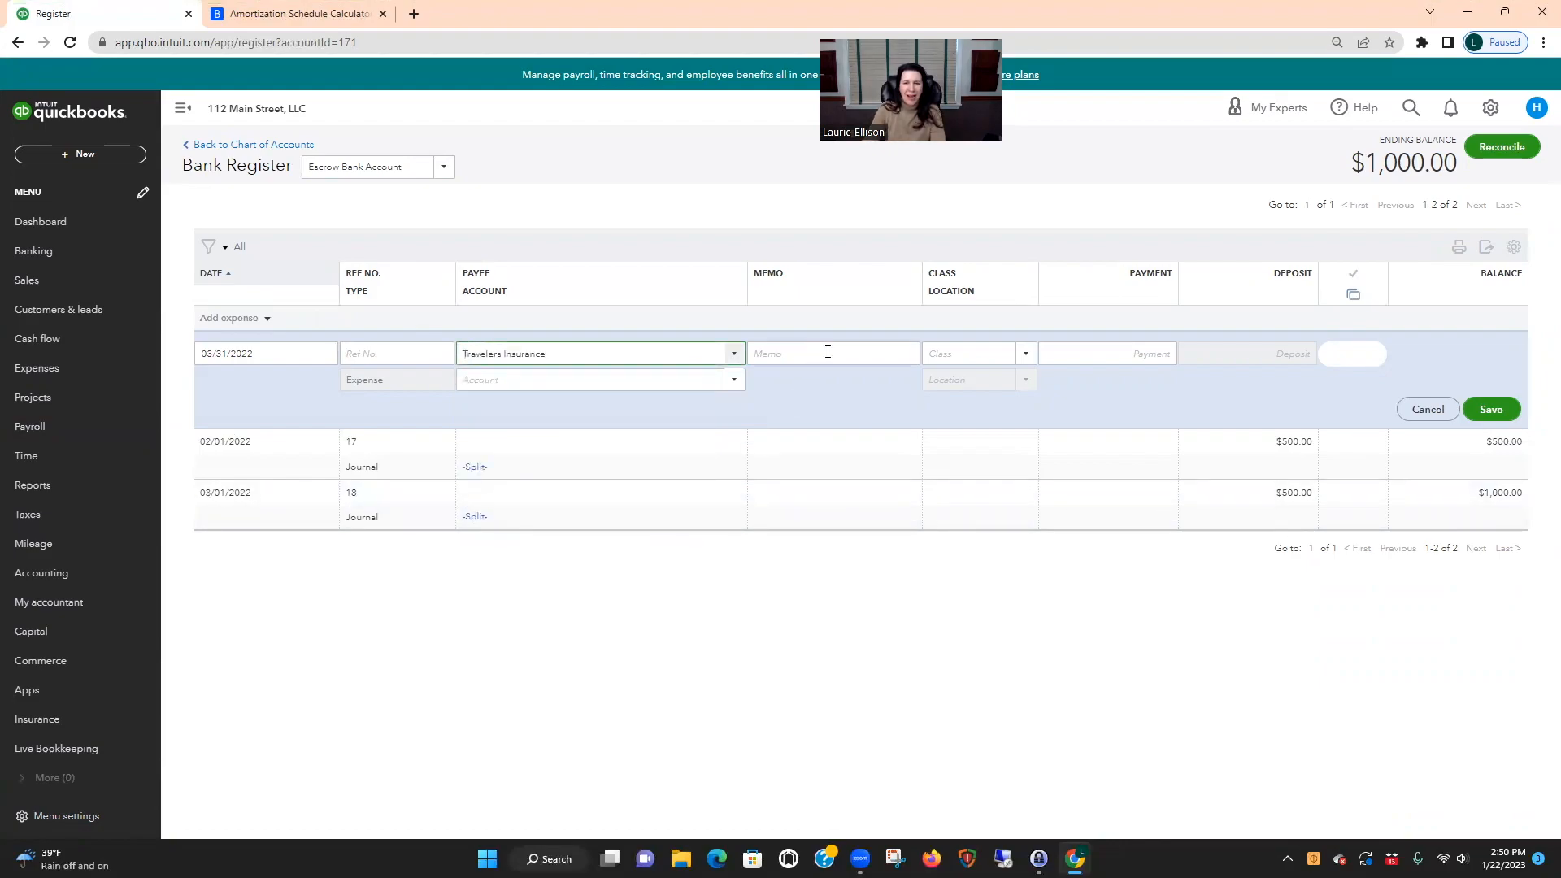
# Set the Travelers Insurance payment to 400.00, assign it to Insurance:Property insurance and save the expense
pyautogui.click(1130, 355)
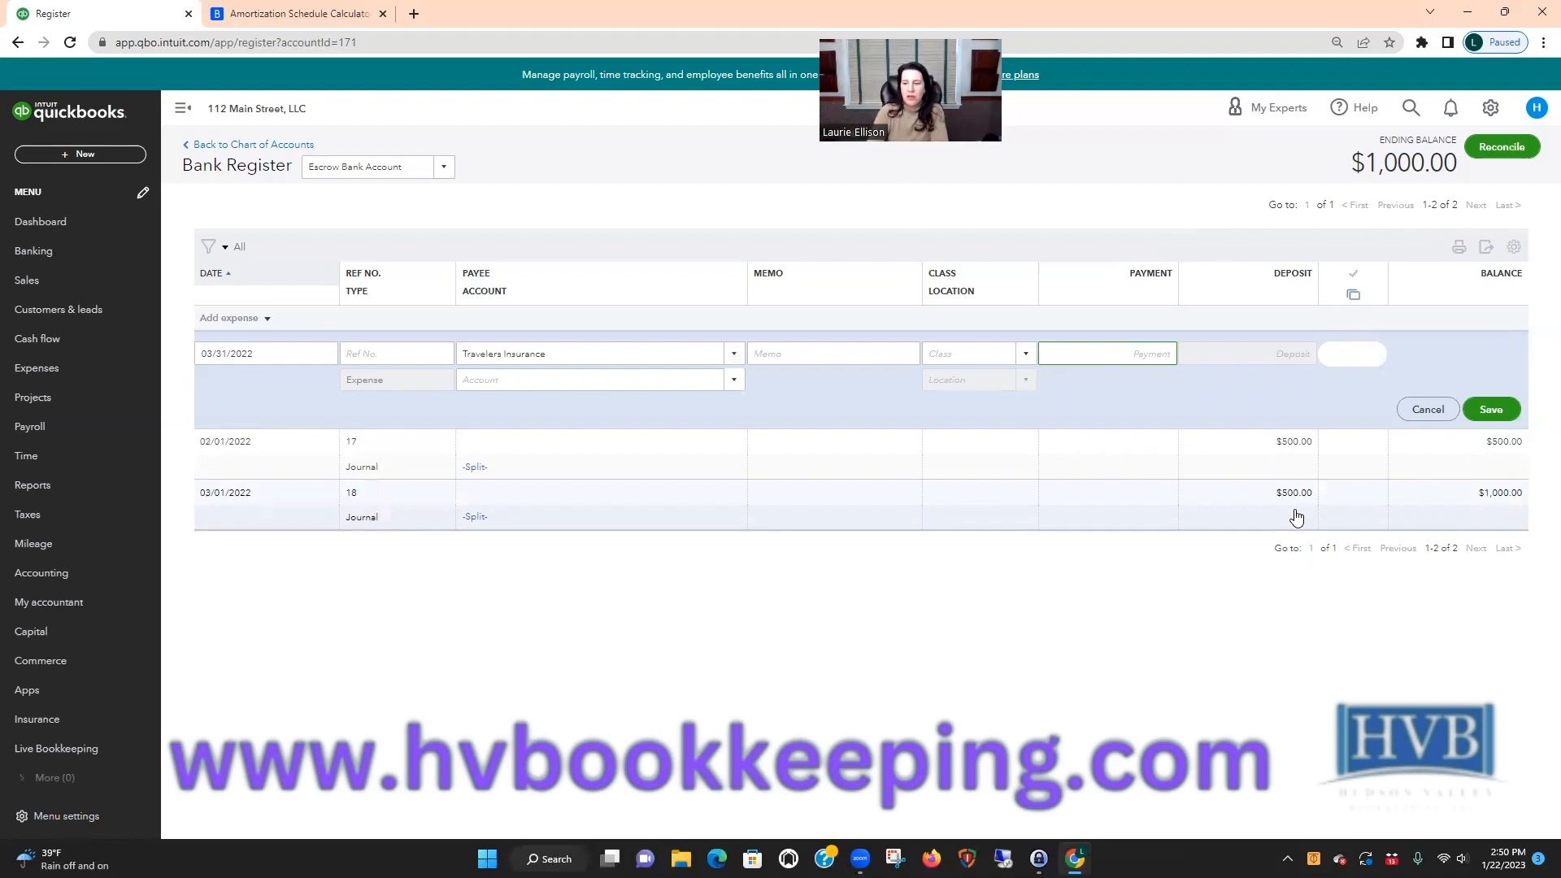
pyautogui.write('400')
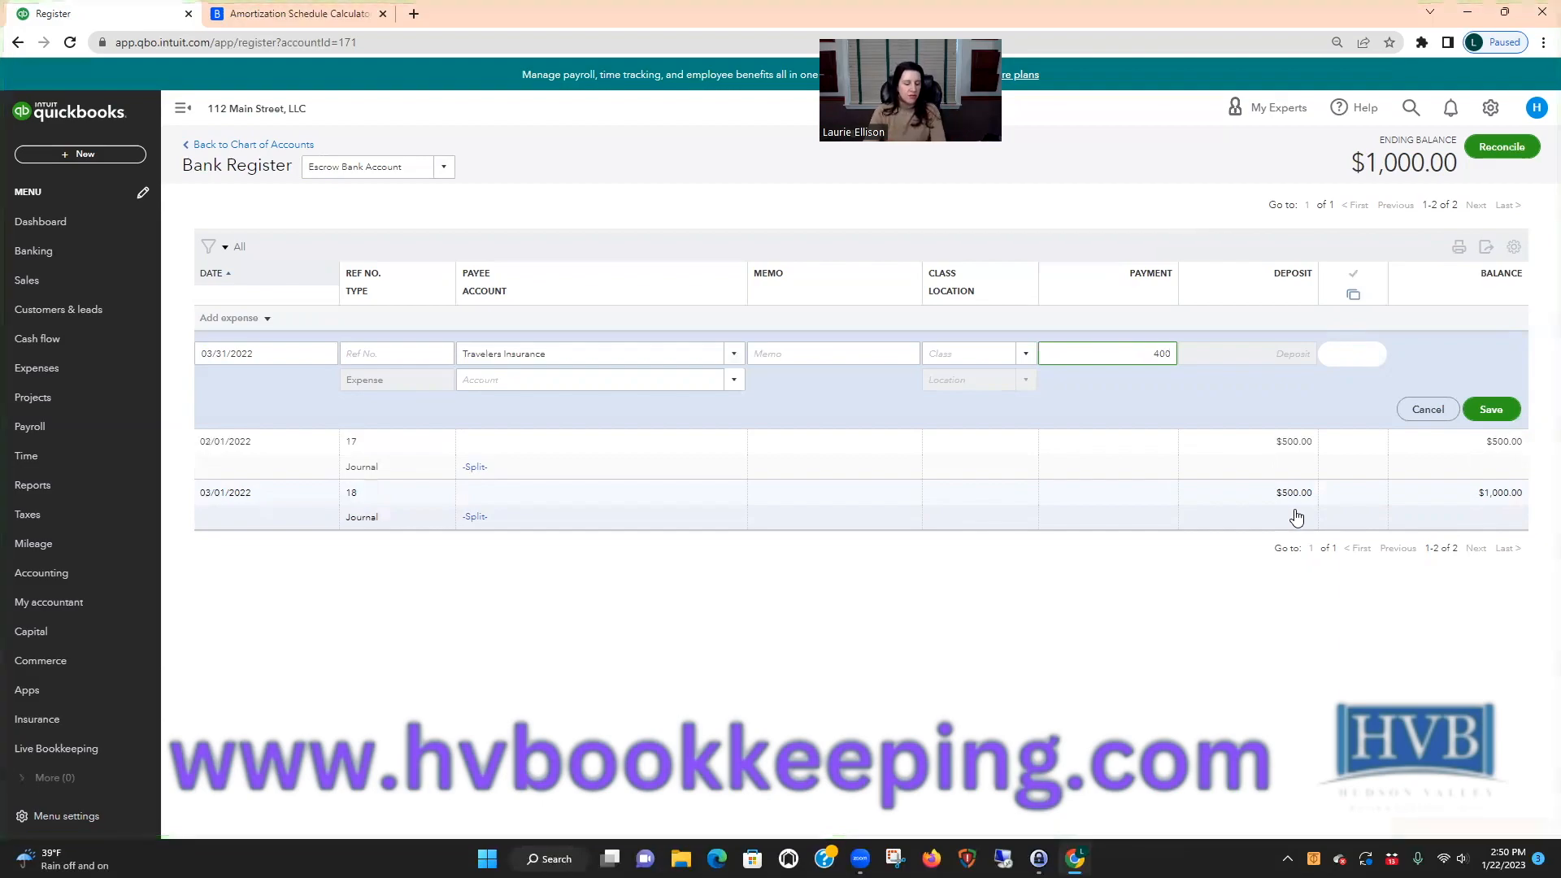
pyautogui.press('Tab')
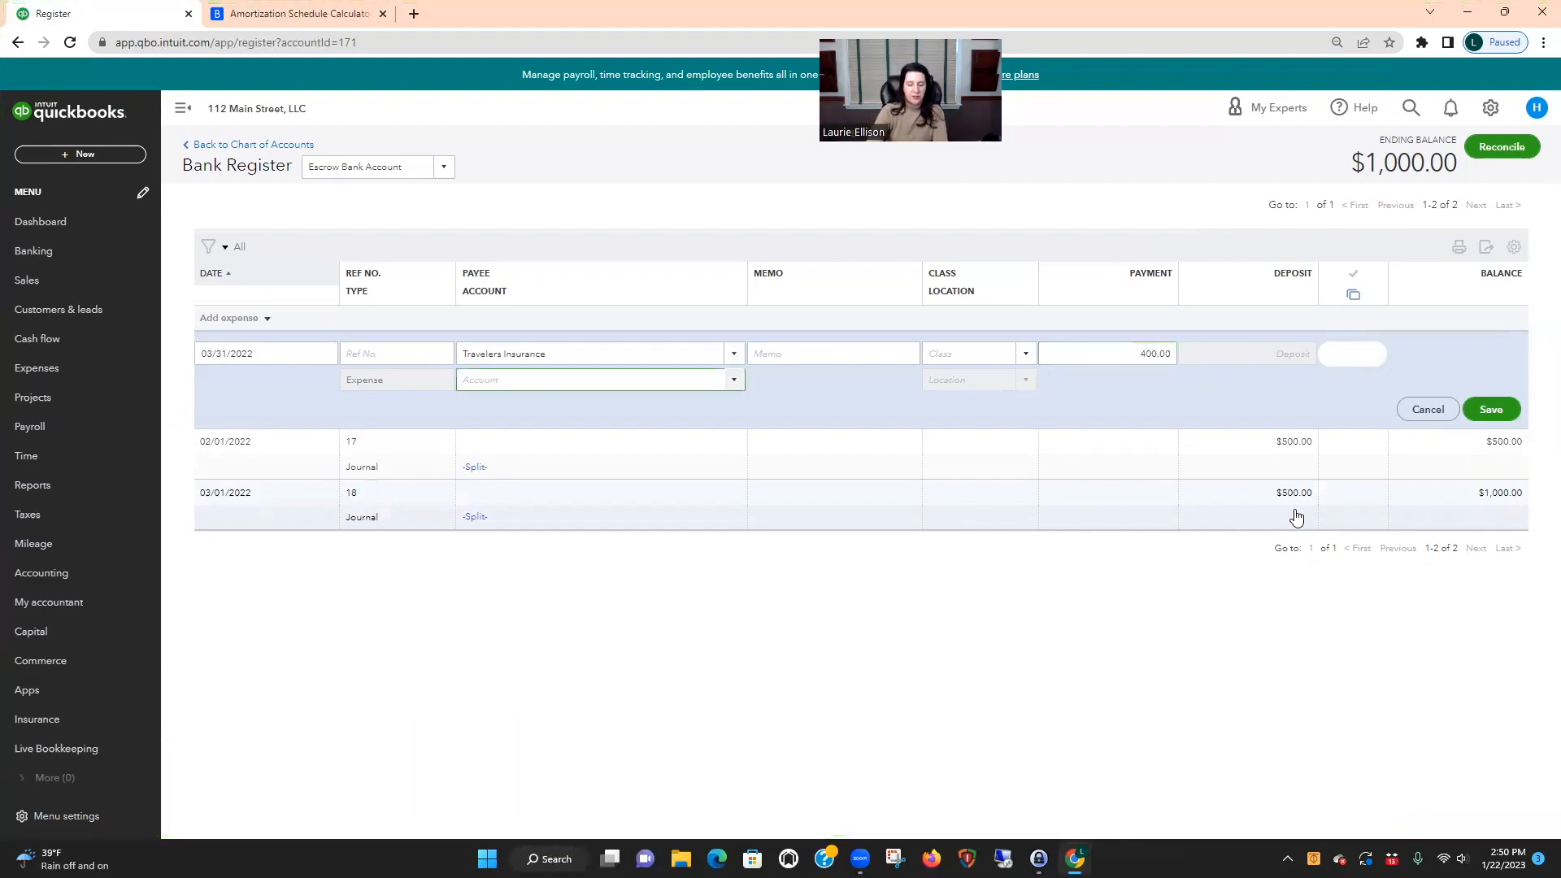
pyautogui.write('Insurance')
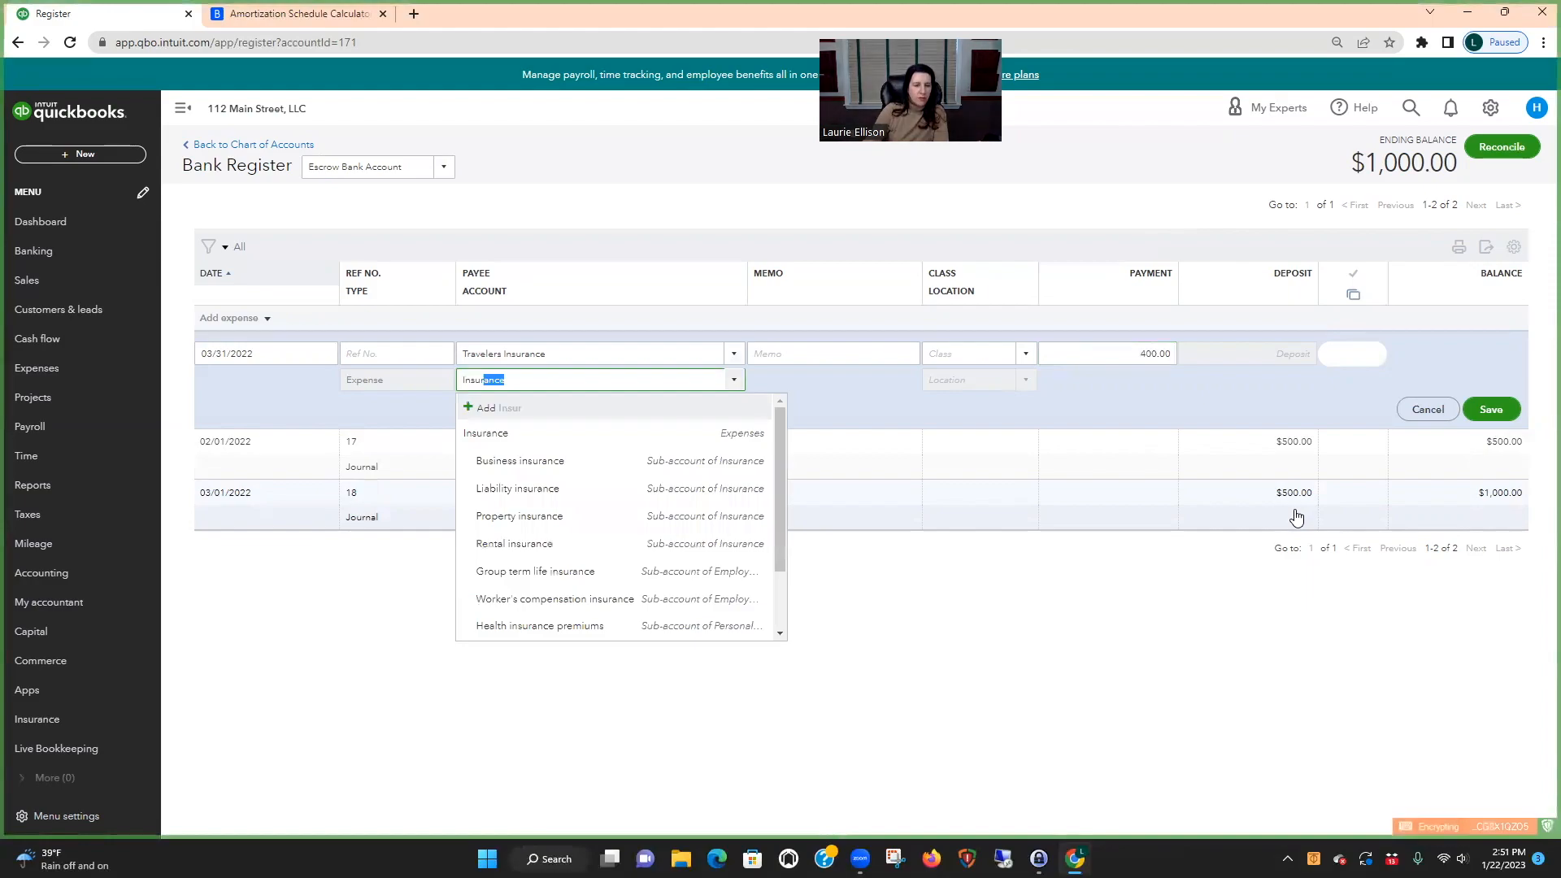
pyautogui.click(556, 517)
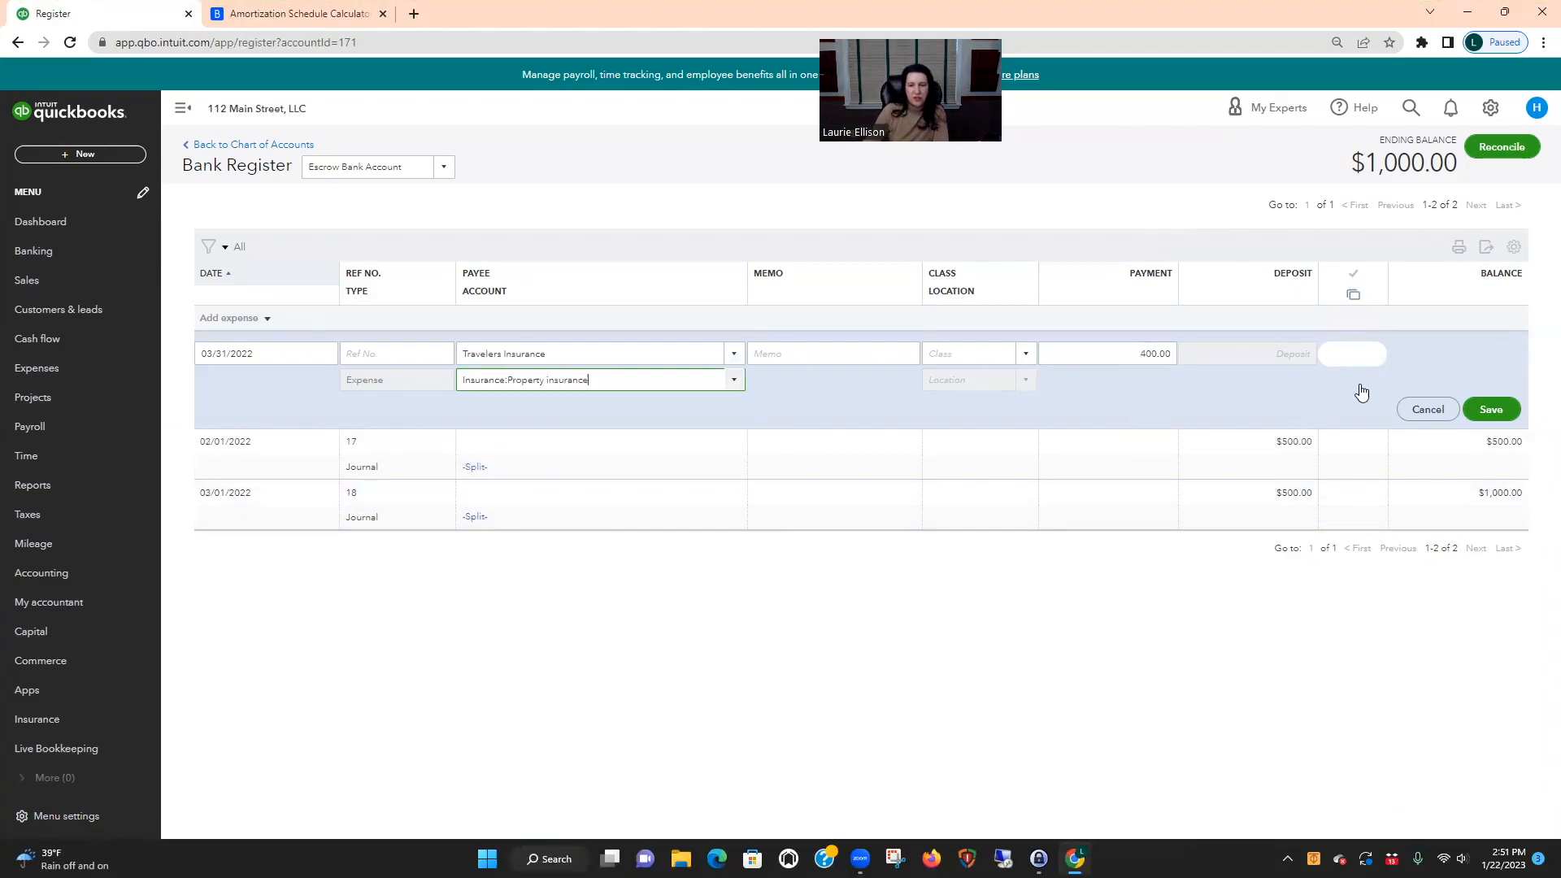
pyautogui.click(1489, 408)
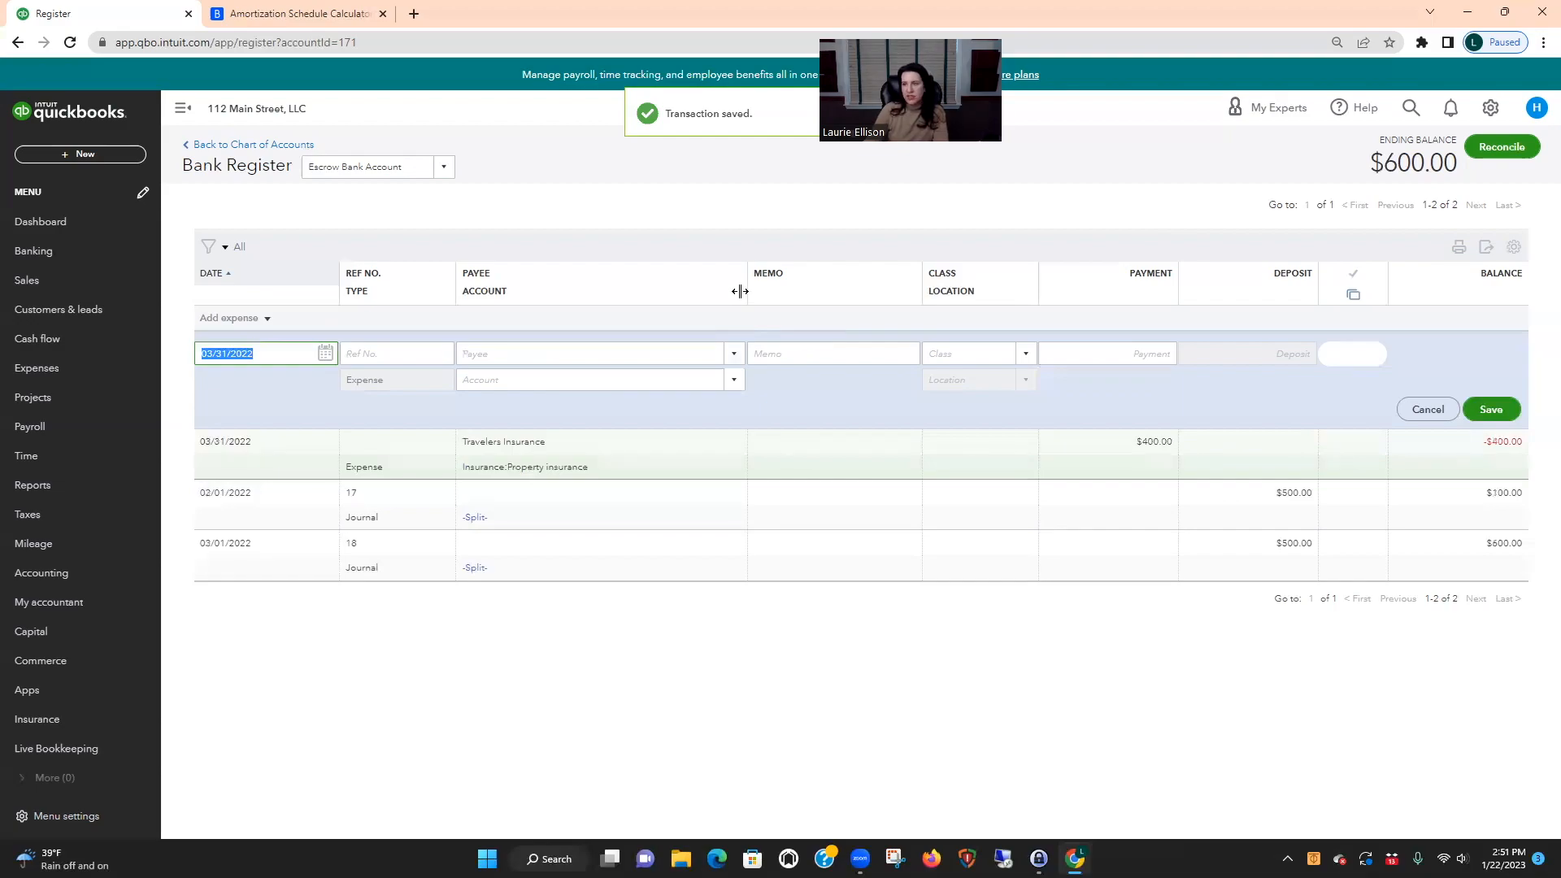
# Enter Receiver of Taxes as the payee of the next 03/31/2022 escrow expense, saving it as a new vendor
pyautogui.press('Tab')
pyautogui.press('Tab')
pyautogui.write('Receiver of Taxes')
pyautogui.press('Return')
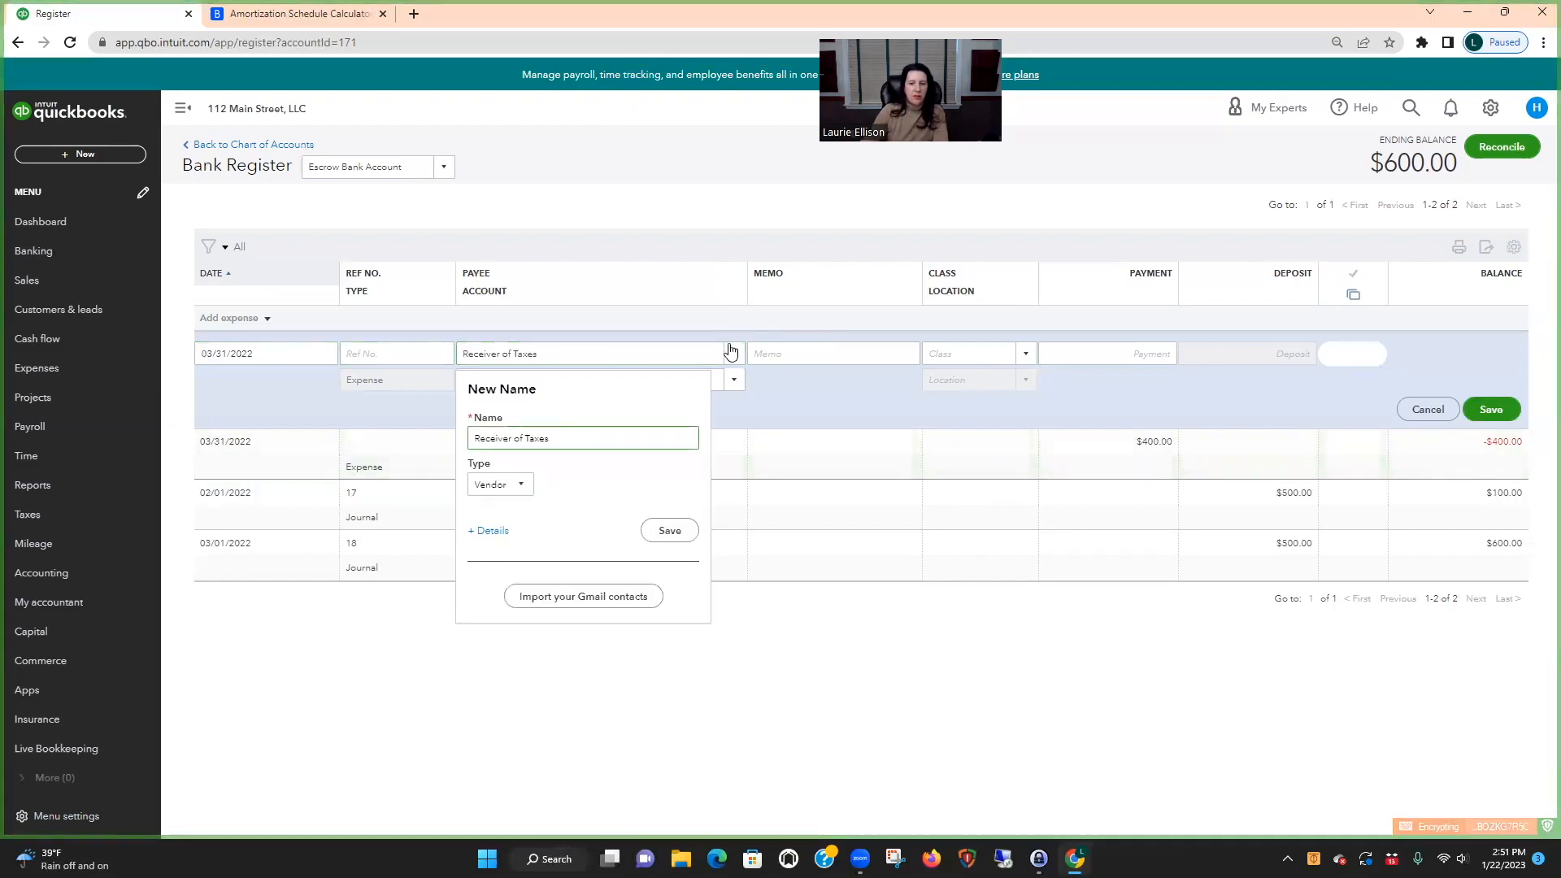
pyautogui.click(670, 530)
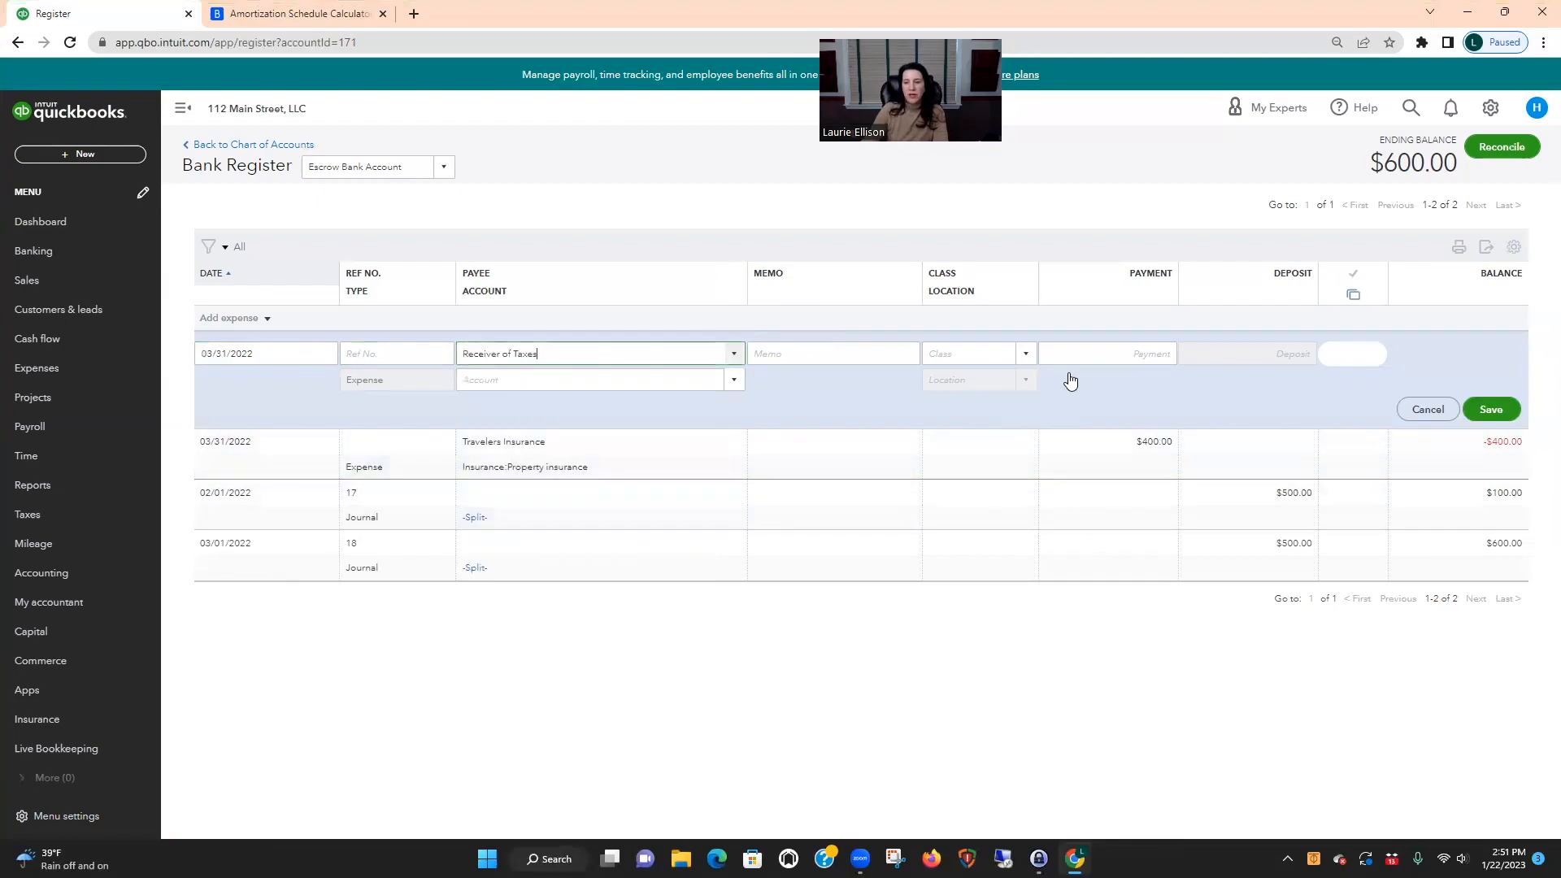
# Set the Receiver of Taxes payment to 750.00, assign it to Taxes paid:Property taxes and save the expense
pyautogui.click(1104, 353)
pyautogui.write('7')
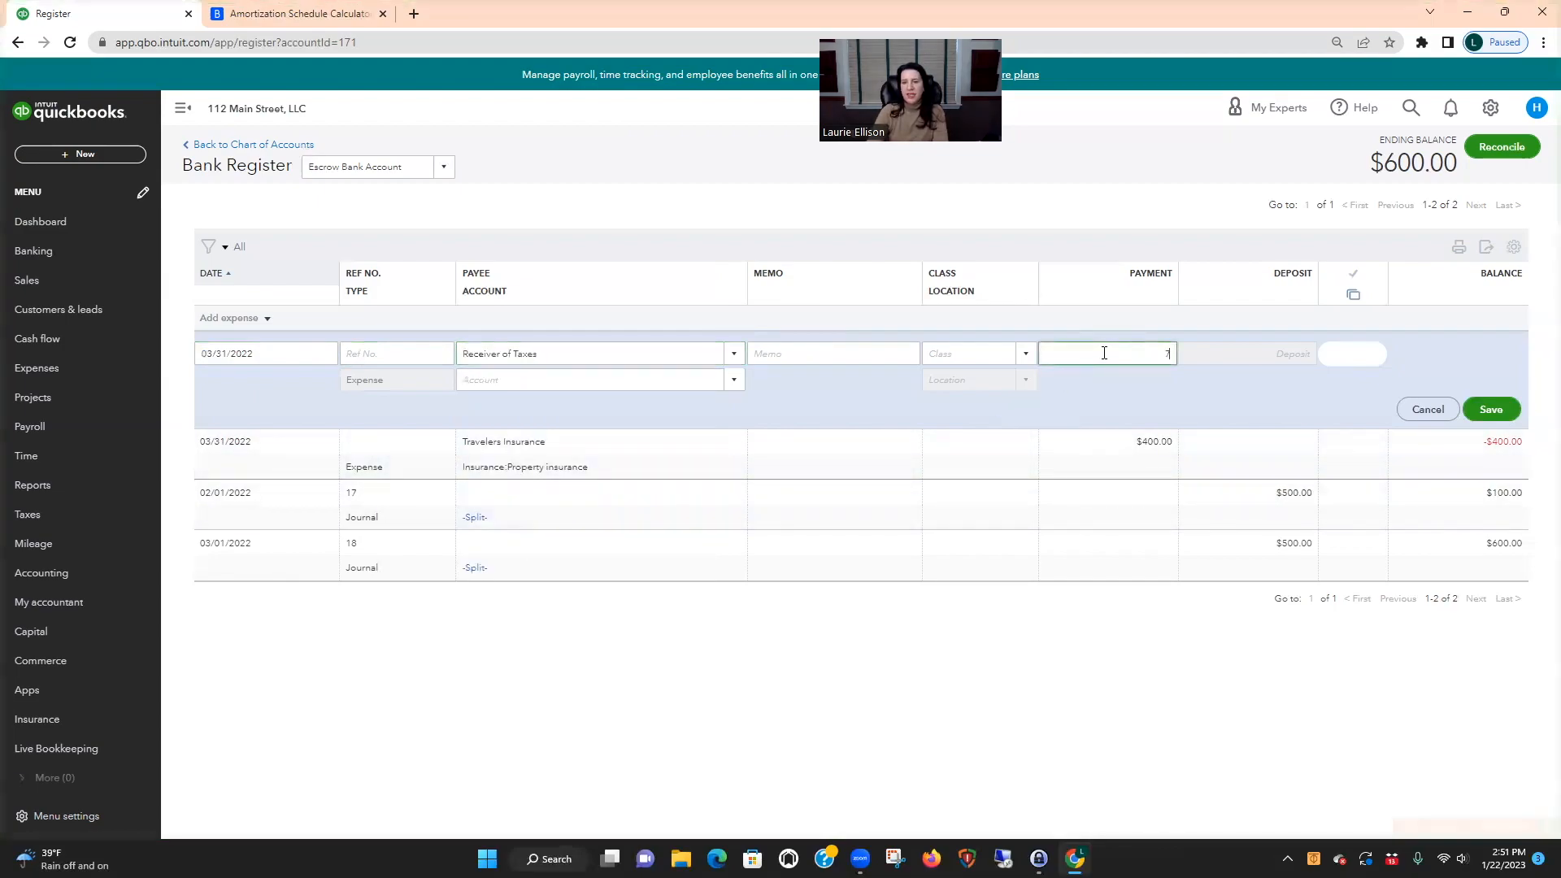
pyautogui.write('50')
pyautogui.press('Tab')
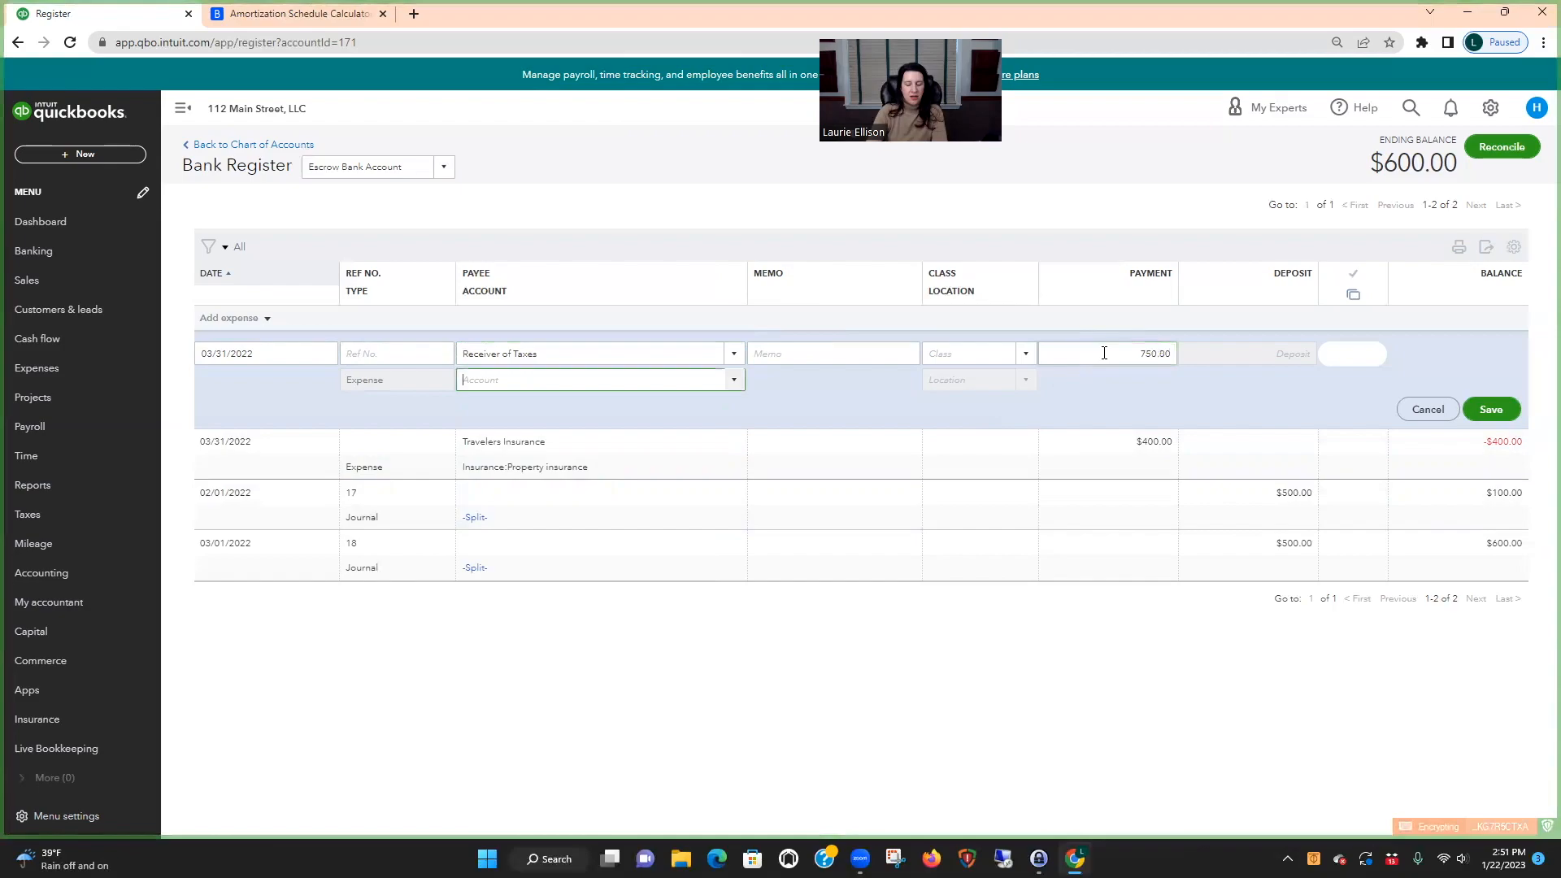
pyautogui.write('Taxe')
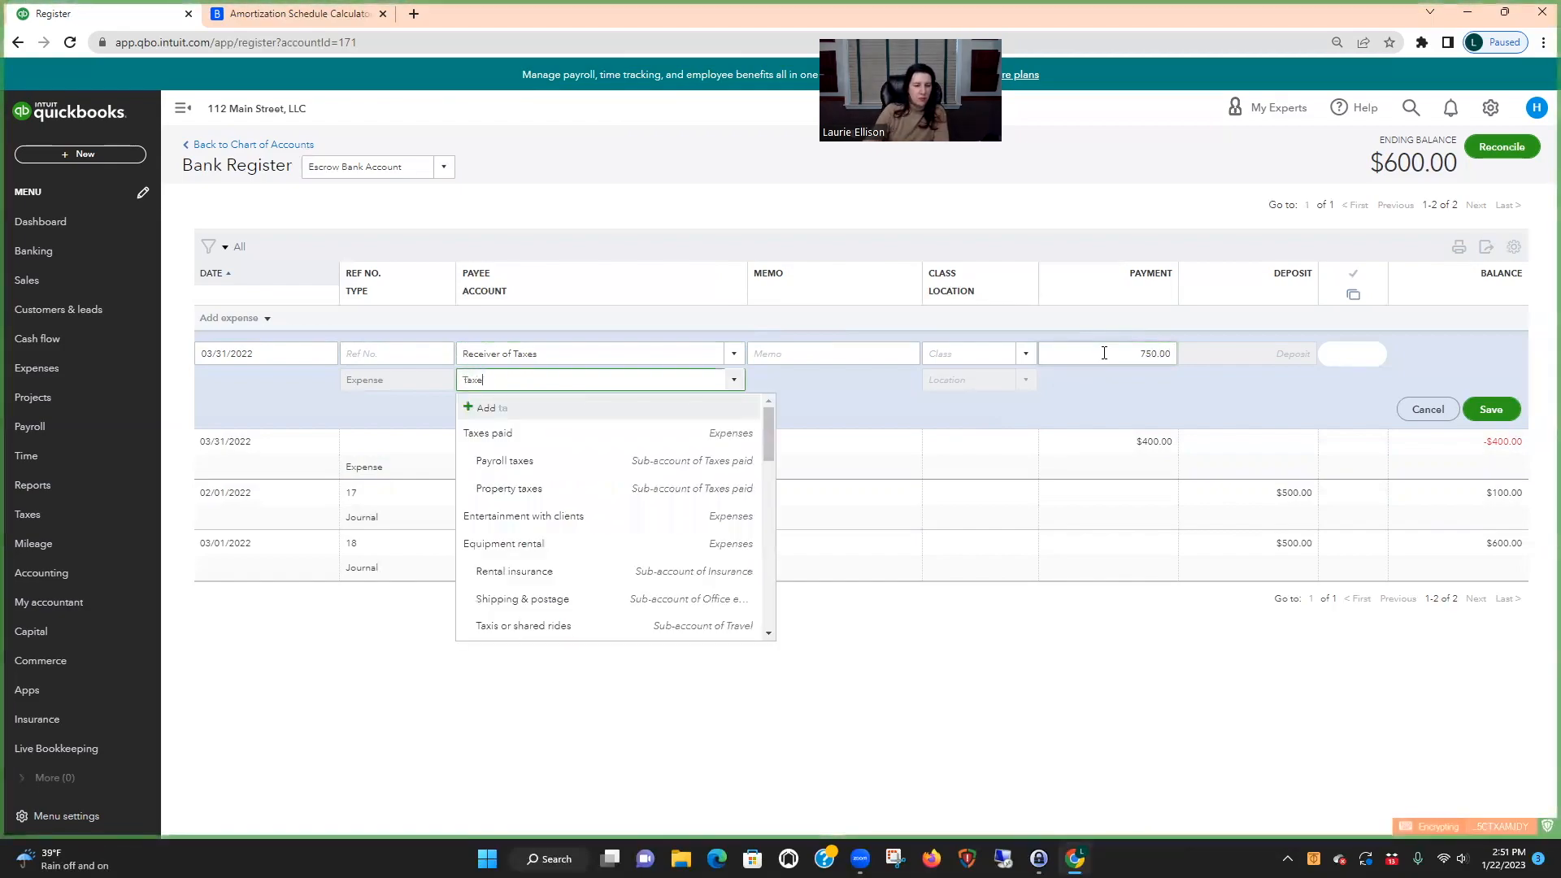
pyautogui.click(704, 488)
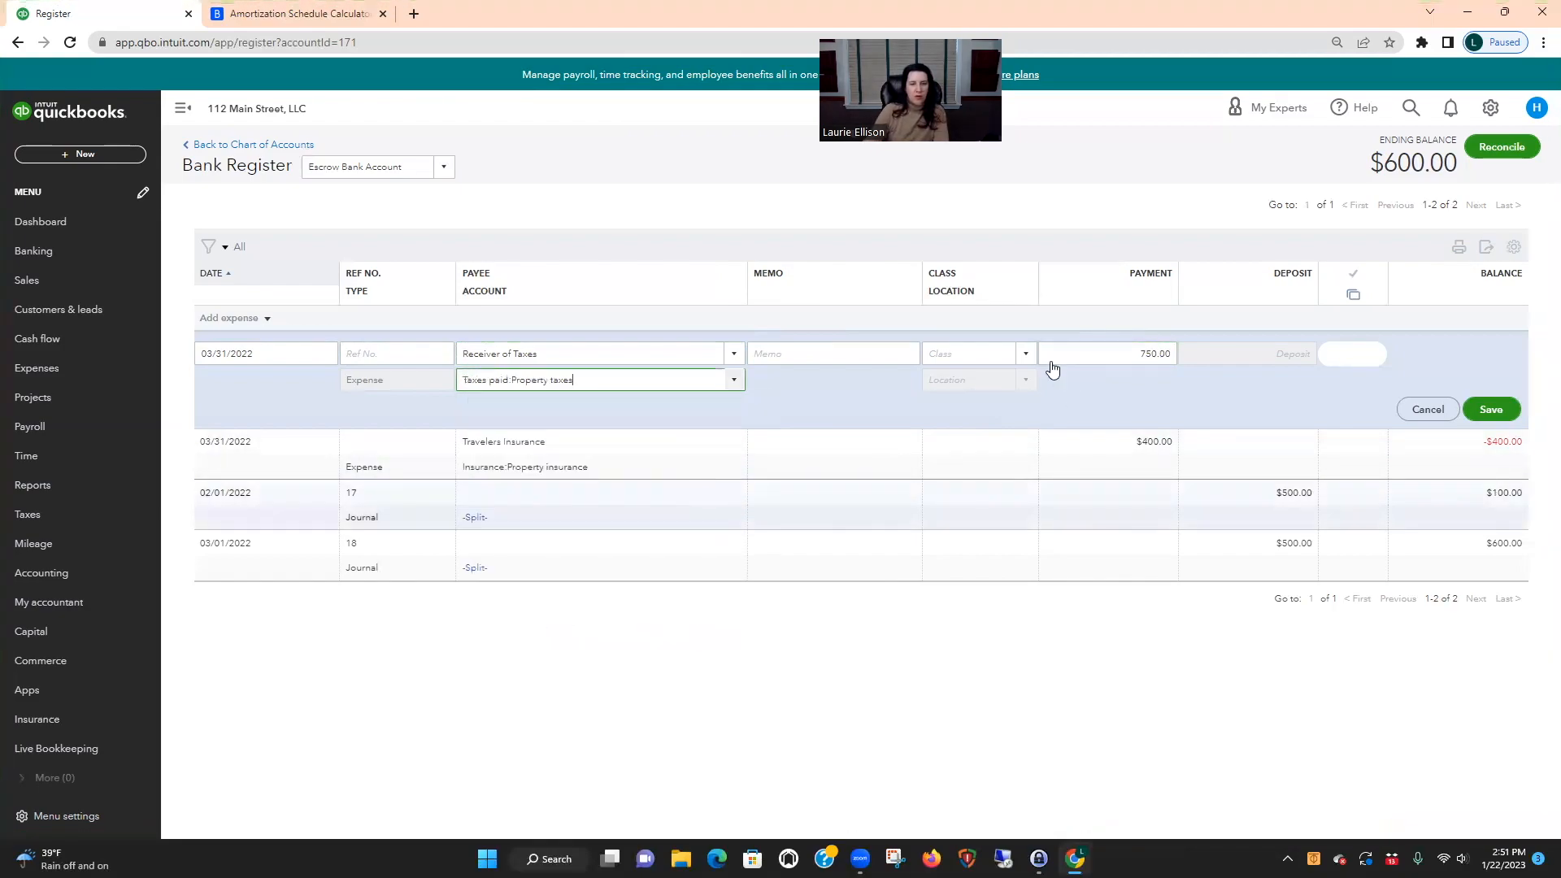
pyautogui.click(1491, 408)
# Check the ending balance of the Escrow Bank Account register and return to the chart of accounts
pyautogui.moveTo(1381, 160); pyautogui.dragTo(1444, 167)
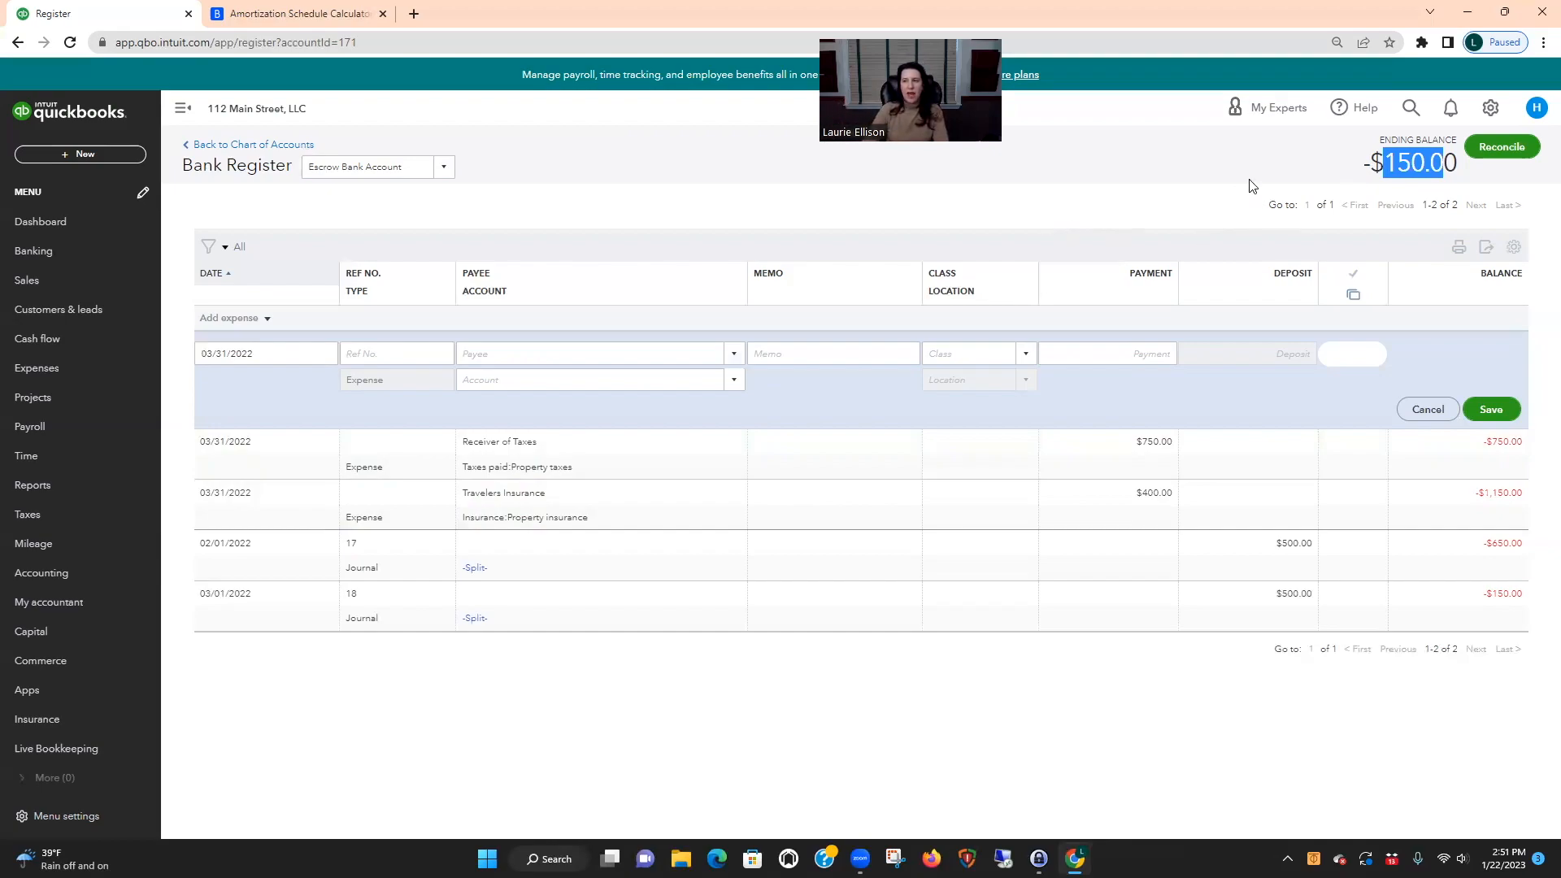
pyautogui.click(1199, 238)
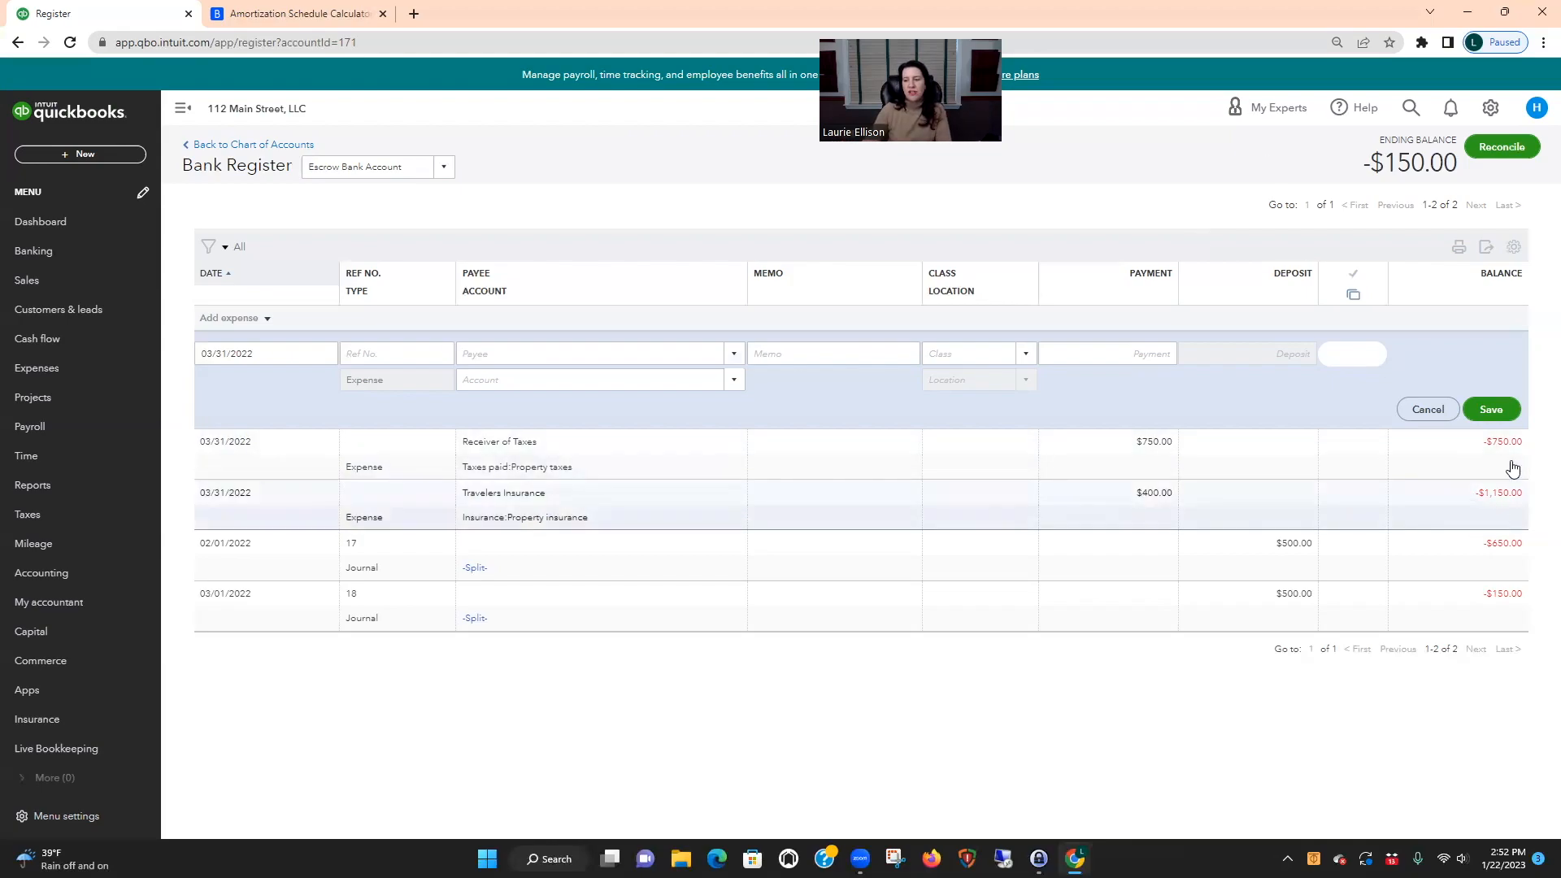
pyautogui.click(278, 150)
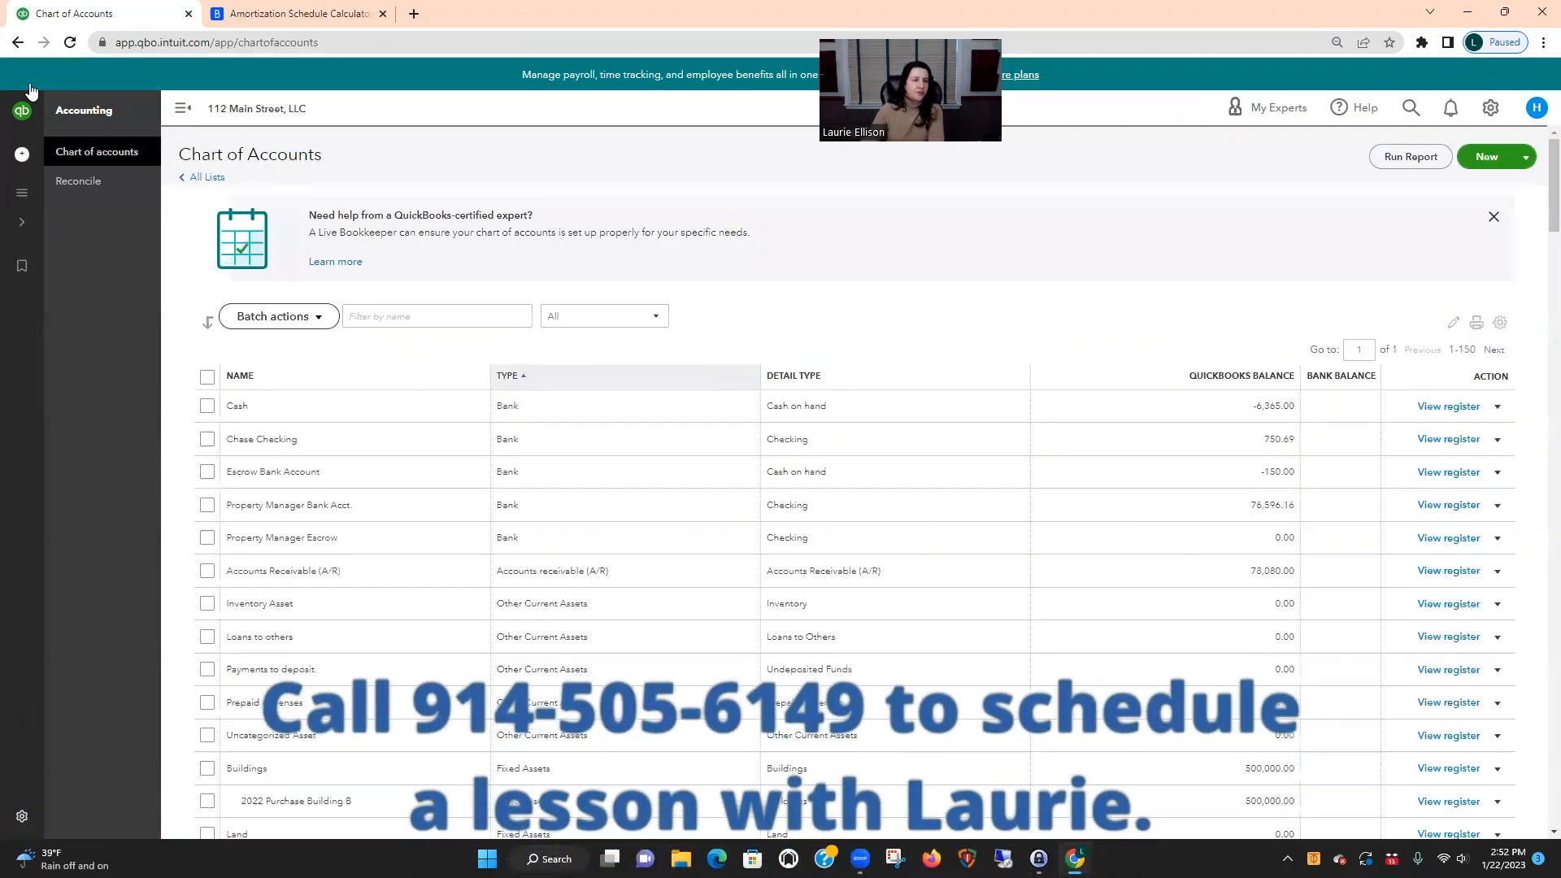
# Open the Balance Sheet report, review its bank accounts, fixed assets, liabilities, mortgages and equity, and return to the report list
pyautogui.moveTo(23, 193)
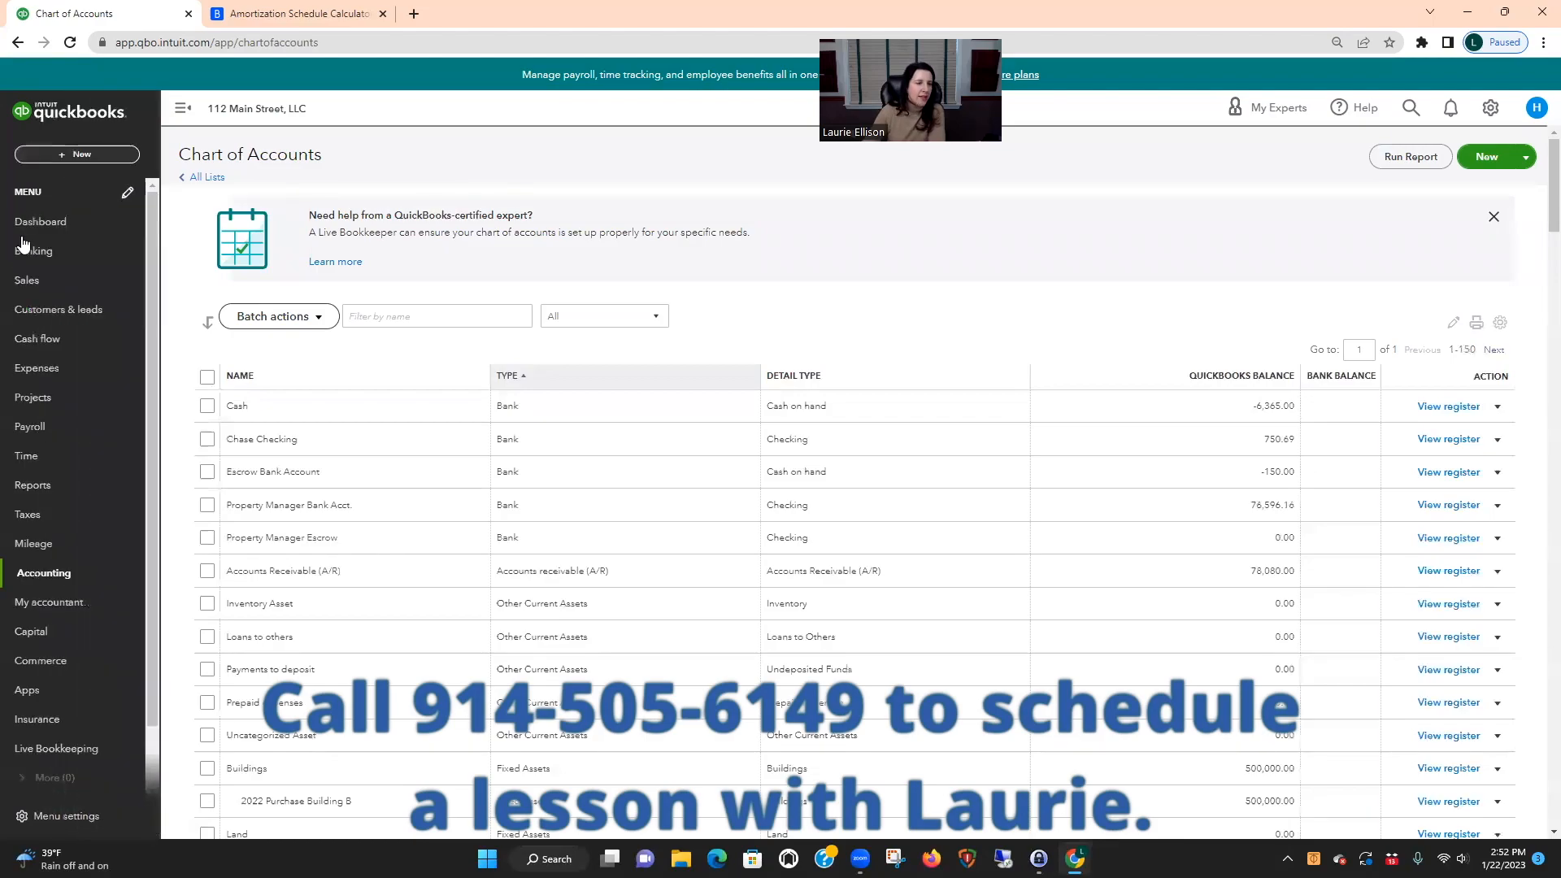
pyautogui.click(49, 486)
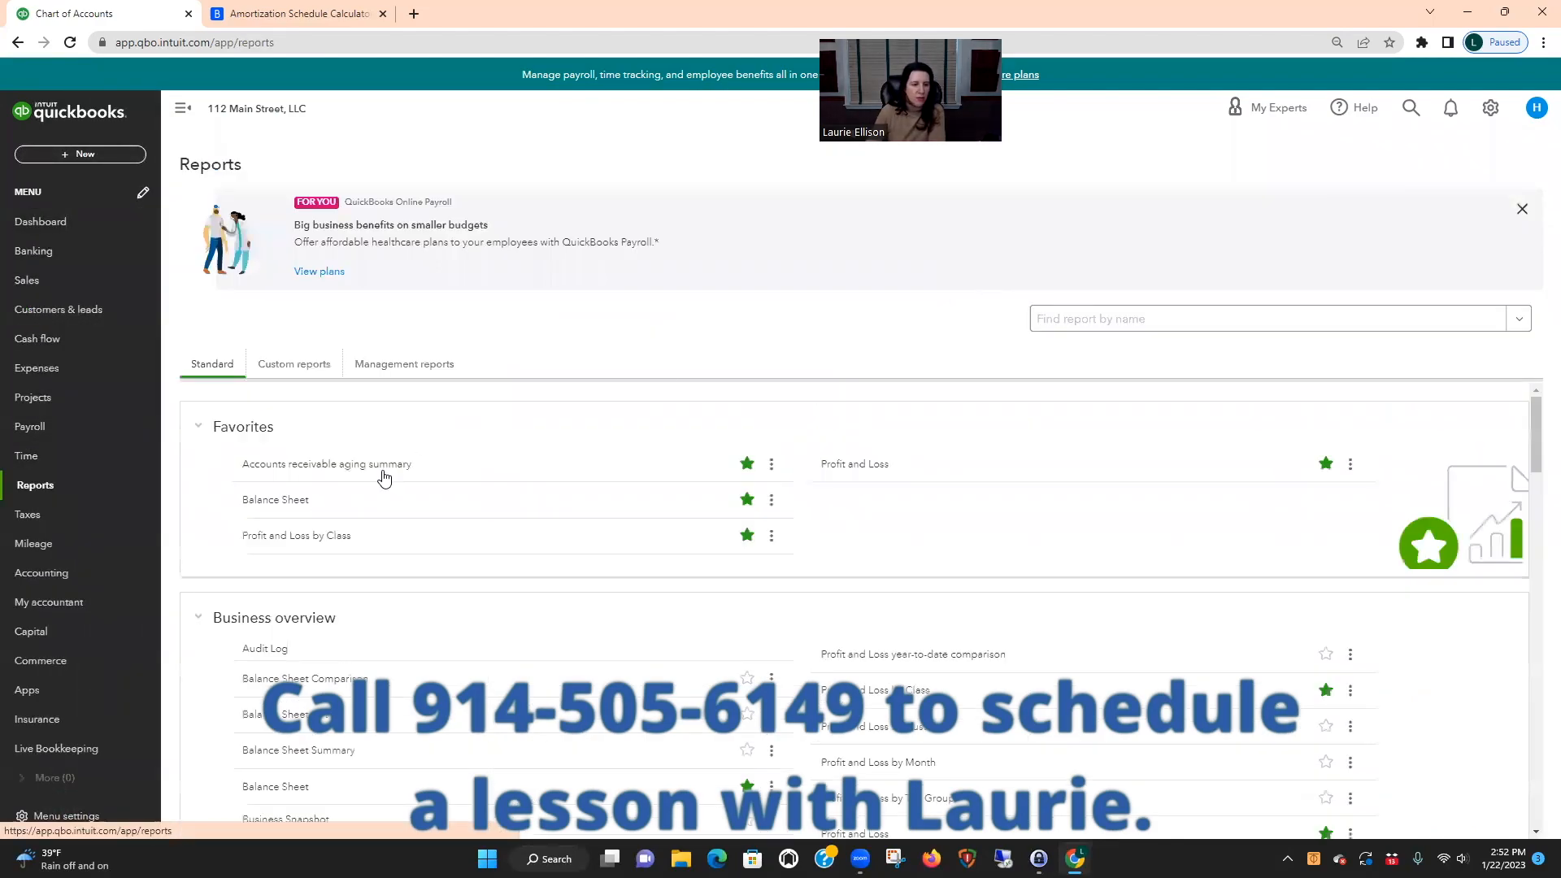
pyautogui.click(272, 501)
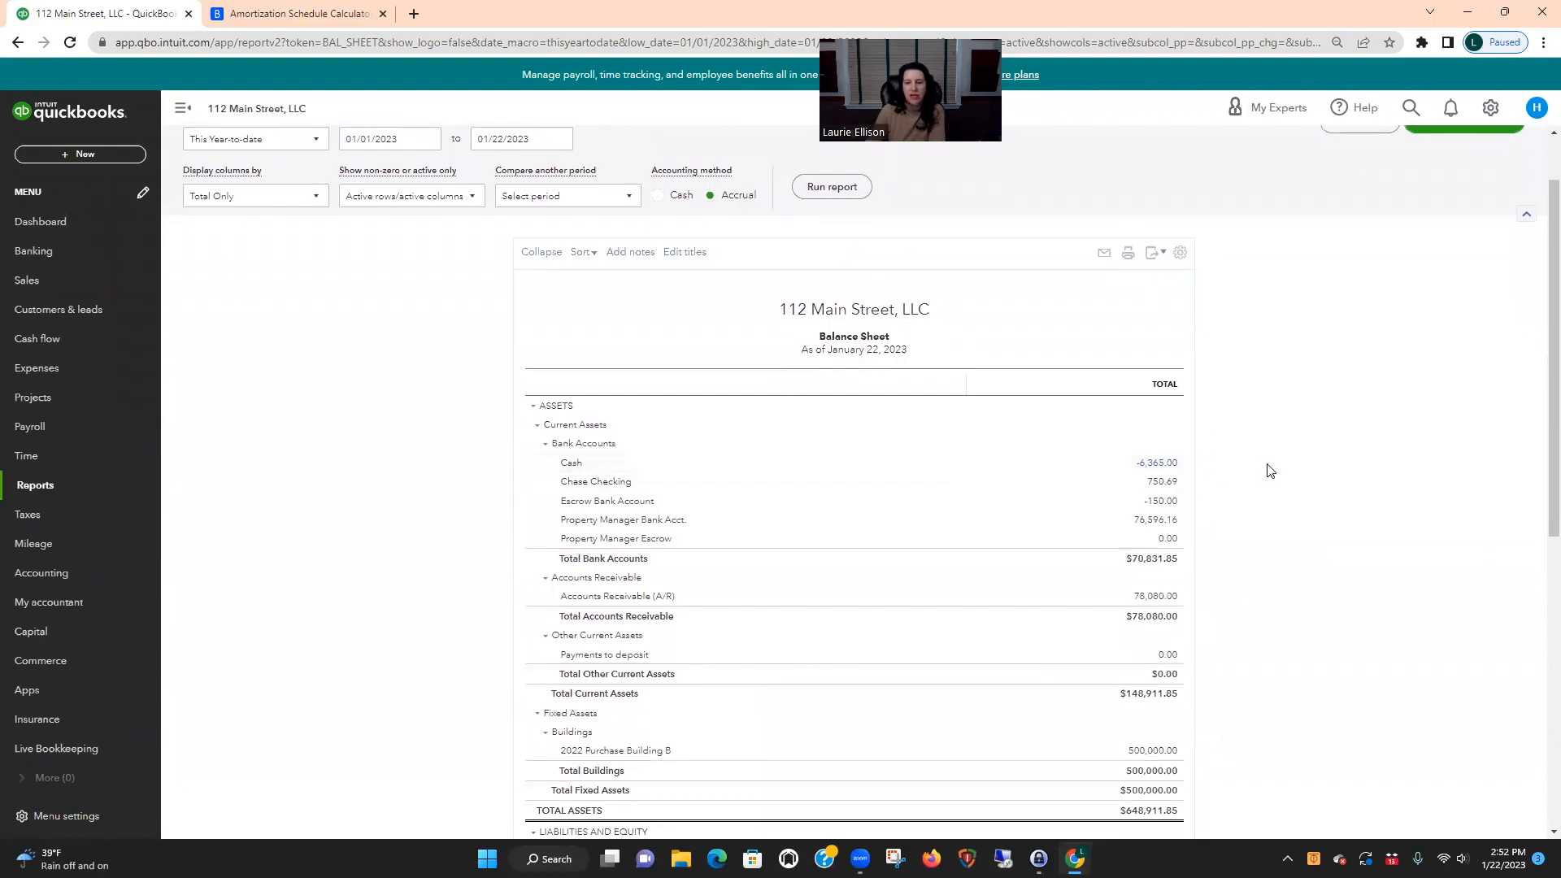
pyautogui.scroll(-2, 1265, 467)
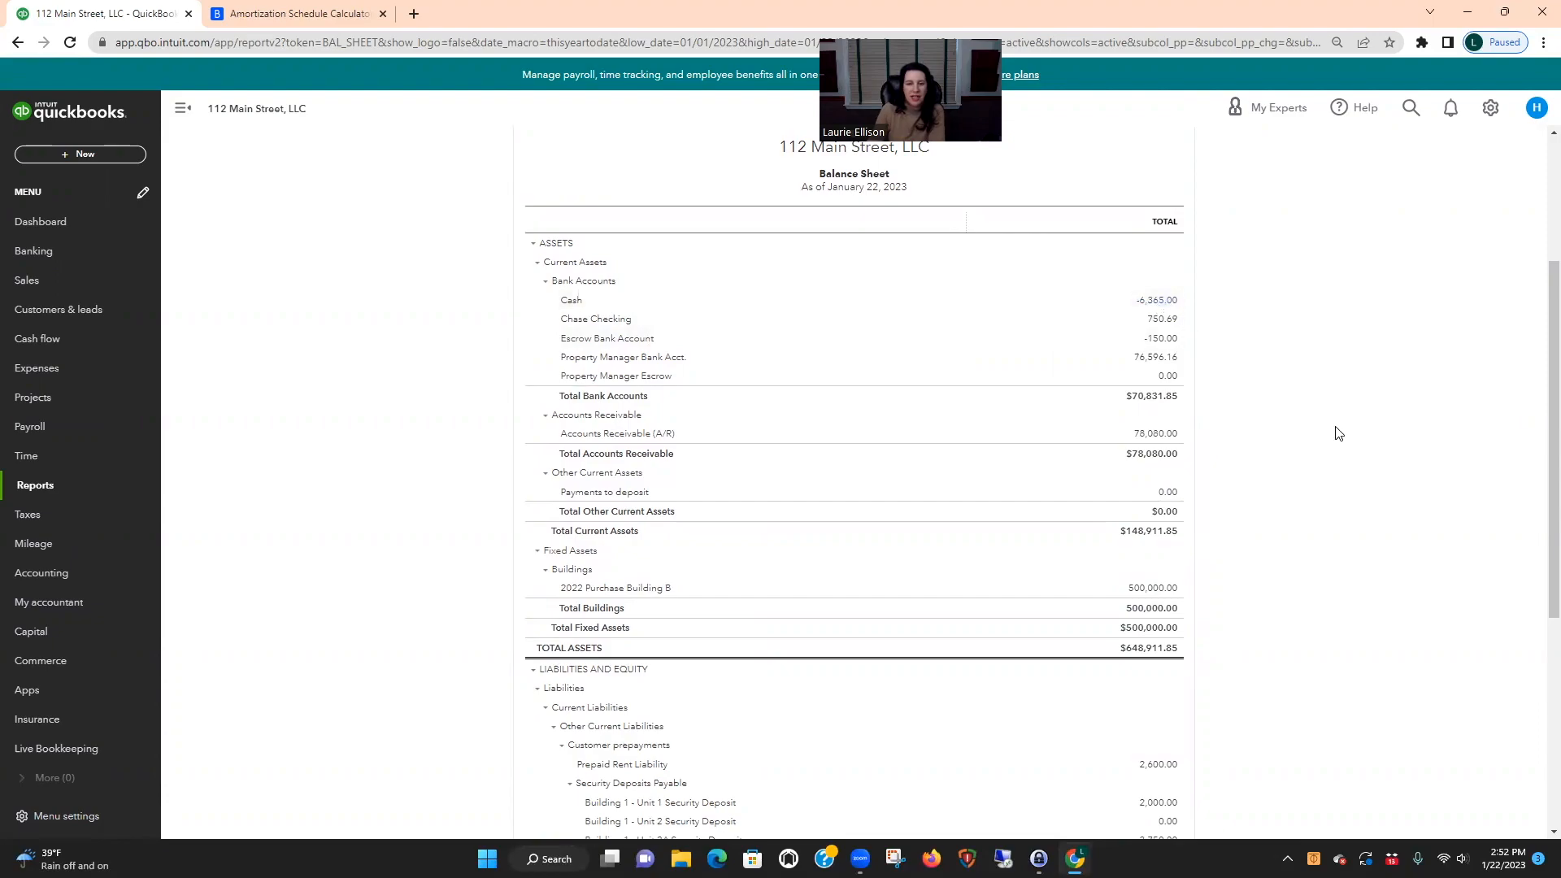
pyautogui.scroll(-2, 1334, 431)
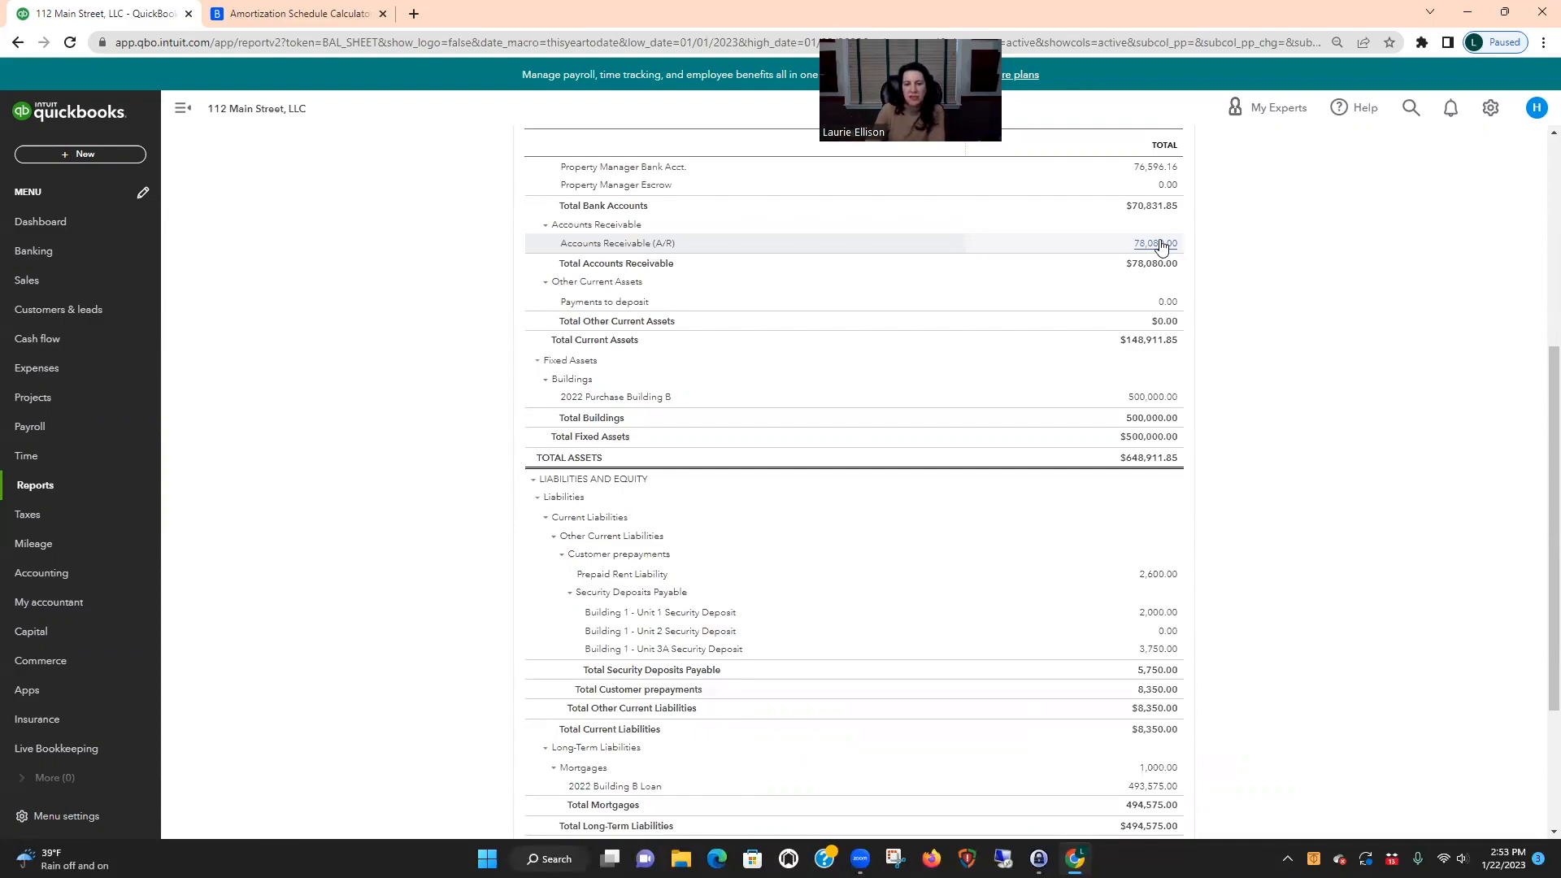
pyautogui.scroll(-1, 1268, 342)
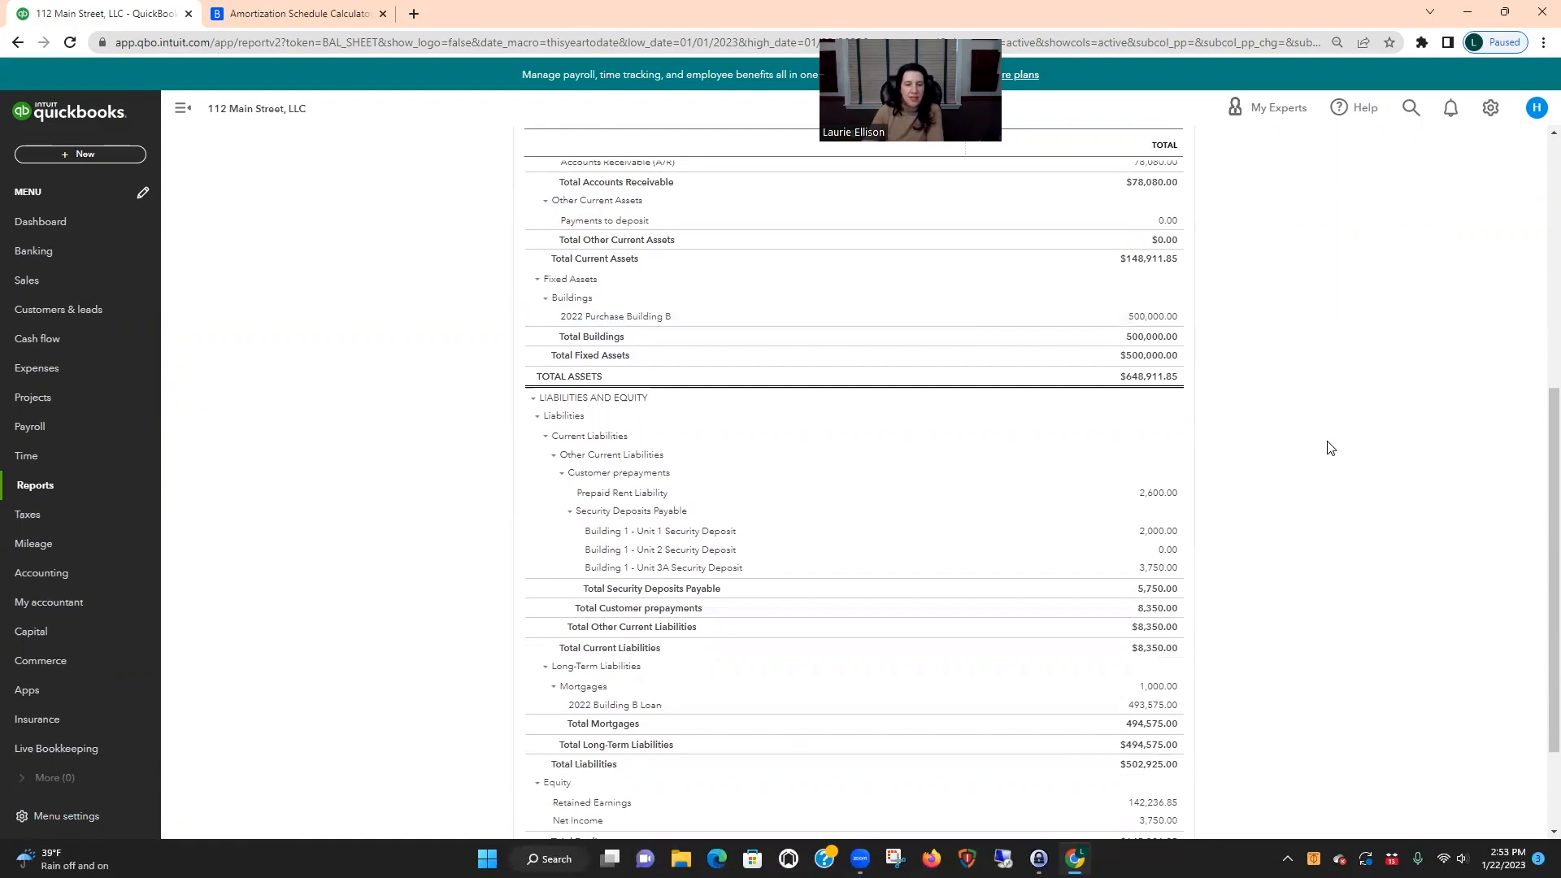
pyautogui.scroll(-2, 1330, 448)
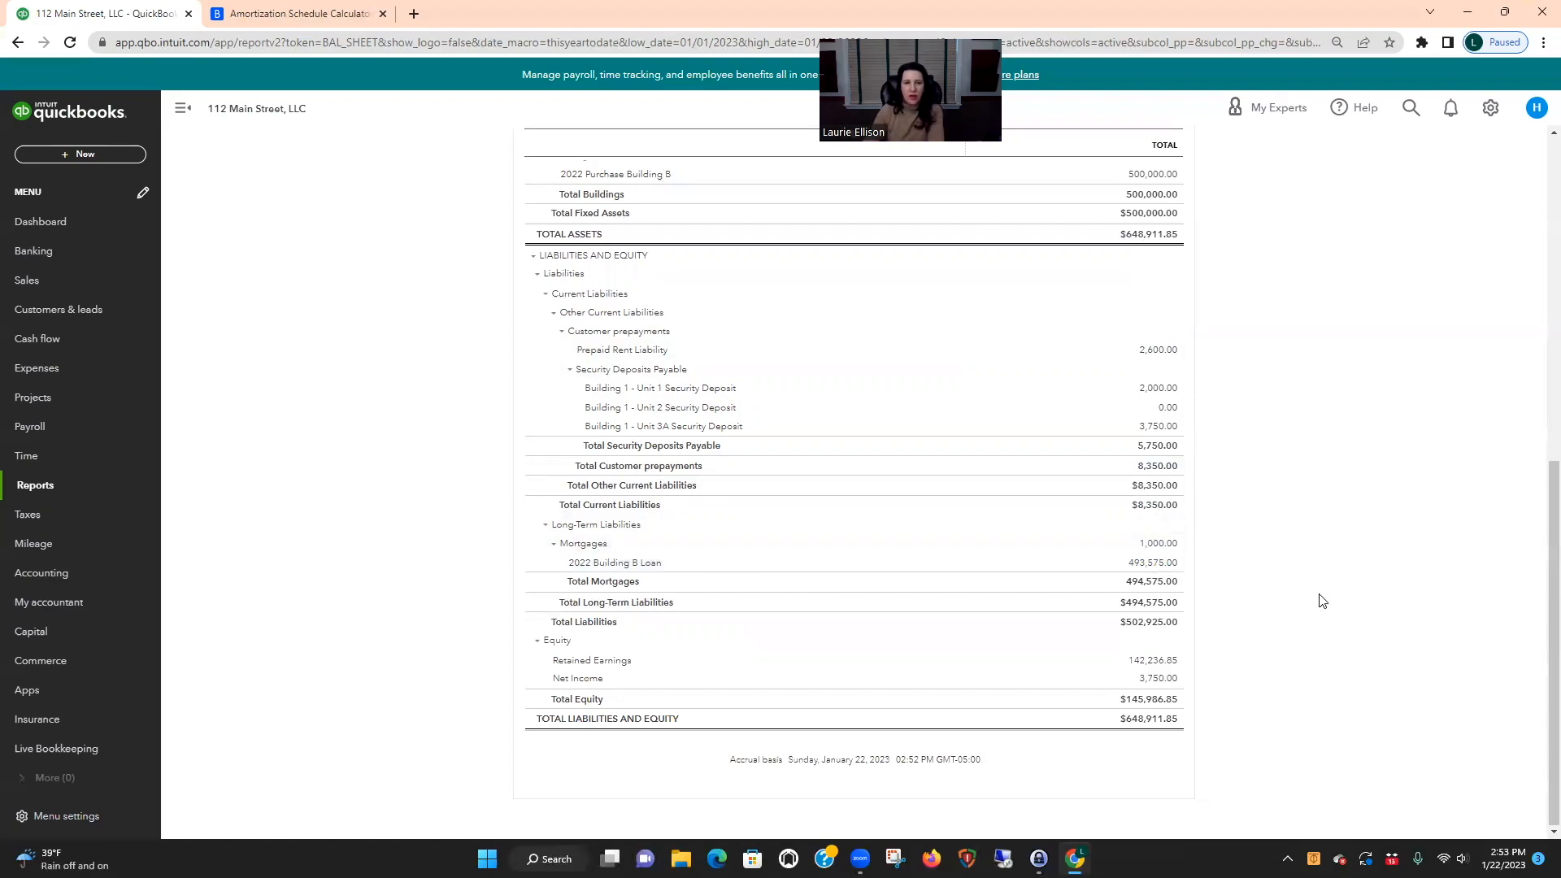
pyautogui.scroll(10, 1321, 601)
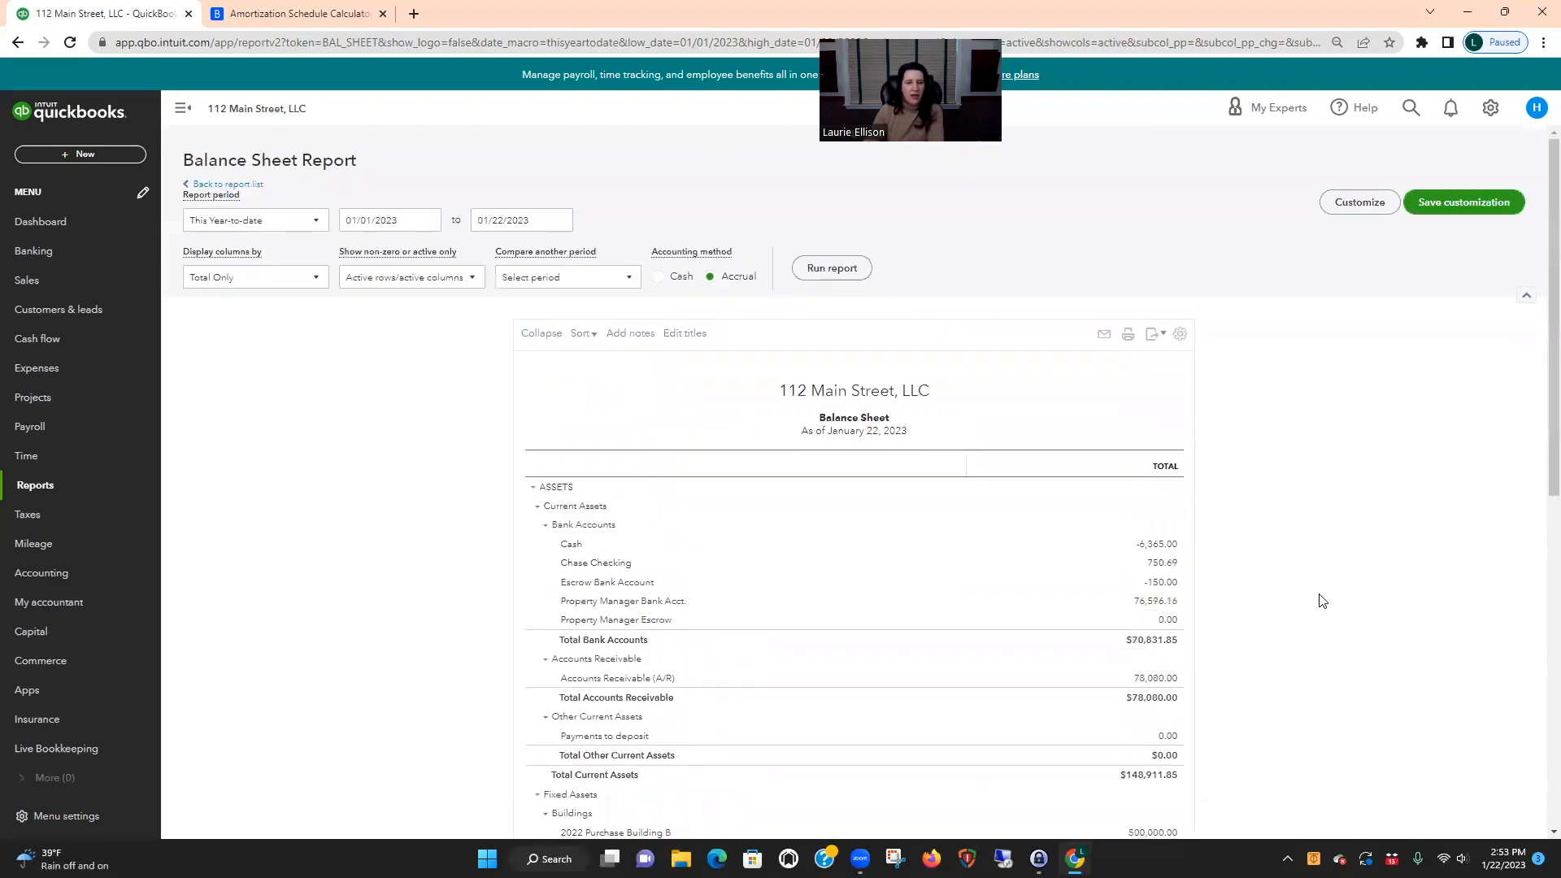
pyautogui.click(234, 195)
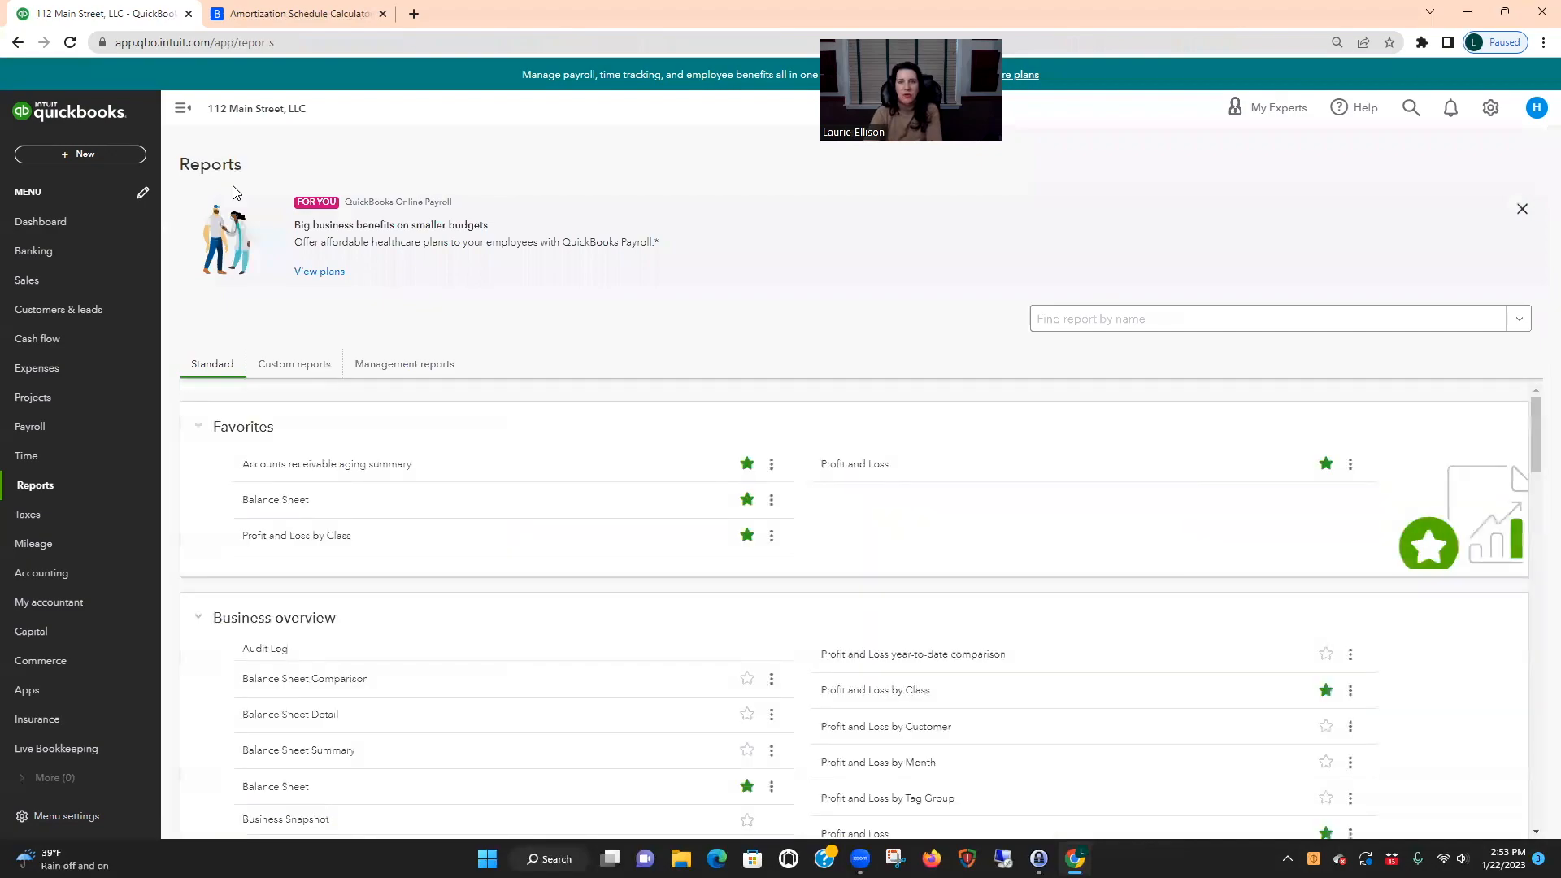